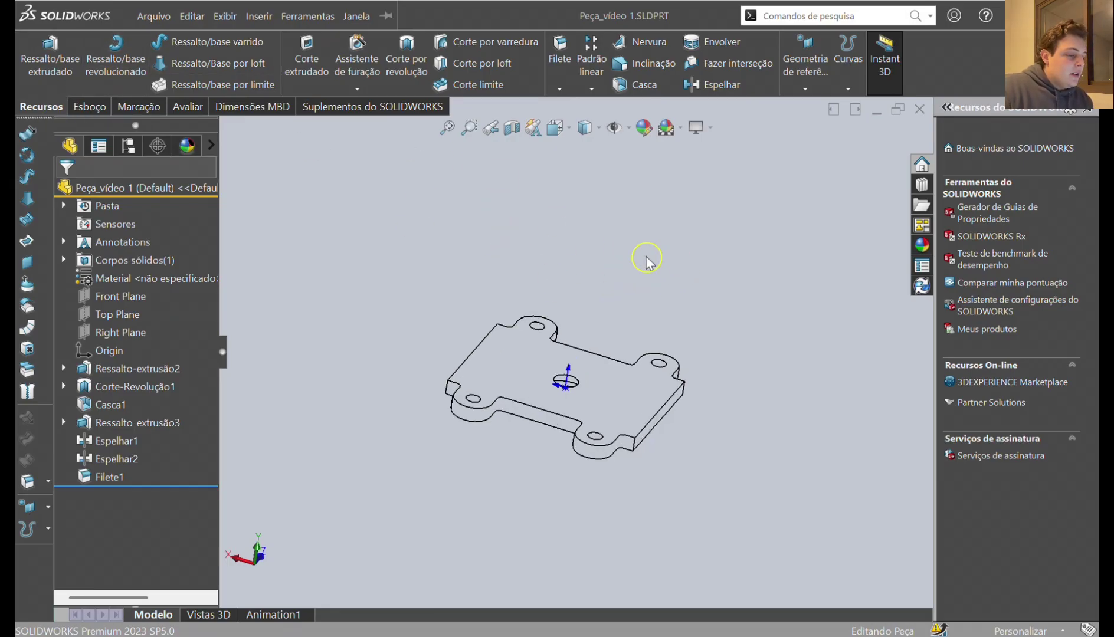
{"action": "scroll", "coordinate": [531, 448], "scroll_direction": "up", "scroll_amount": 1}
{"action": "mouse_move", "coordinate": [531, 448]}
{"action": "middle_mouse_down"}
{"action": "mouse_move", "coordinate": [546, 323]}
{"action": "mouse_move", "coordinate": [525, 440]}
{"action": "middle_mouse_up"}
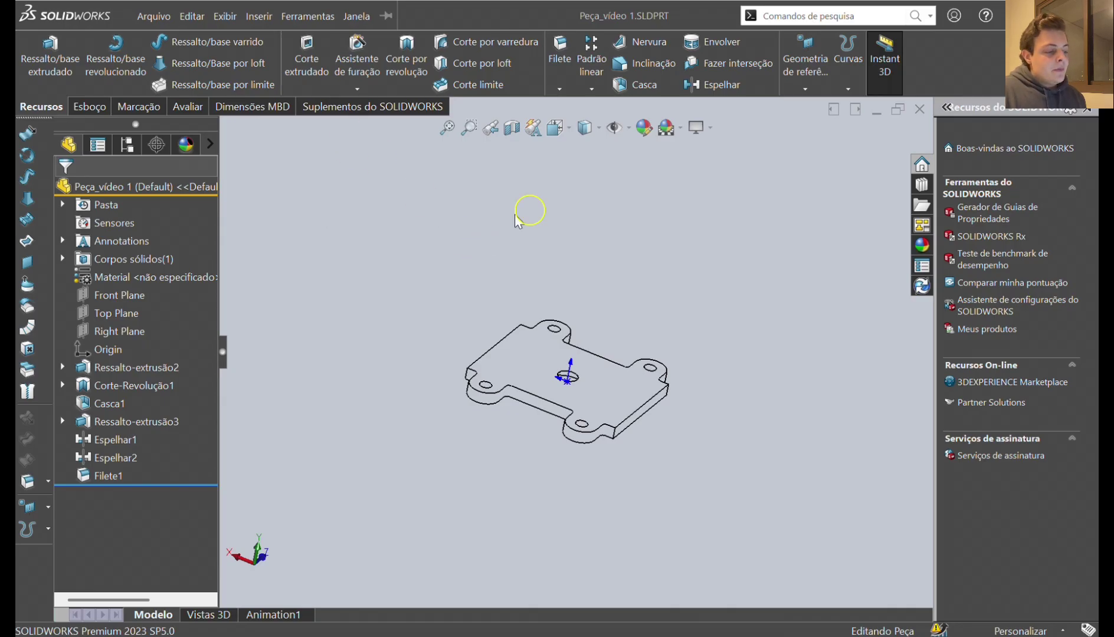
{"action": "left_click", "coordinate": [99, 109]}
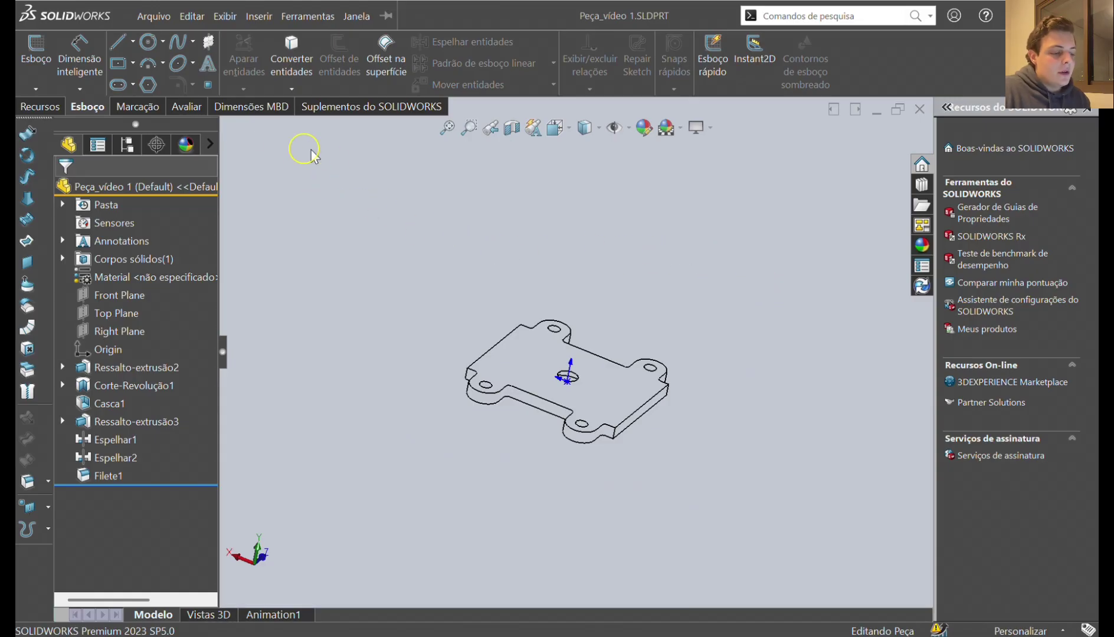
{"action": "left_click", "coordinate": [155, 108]}
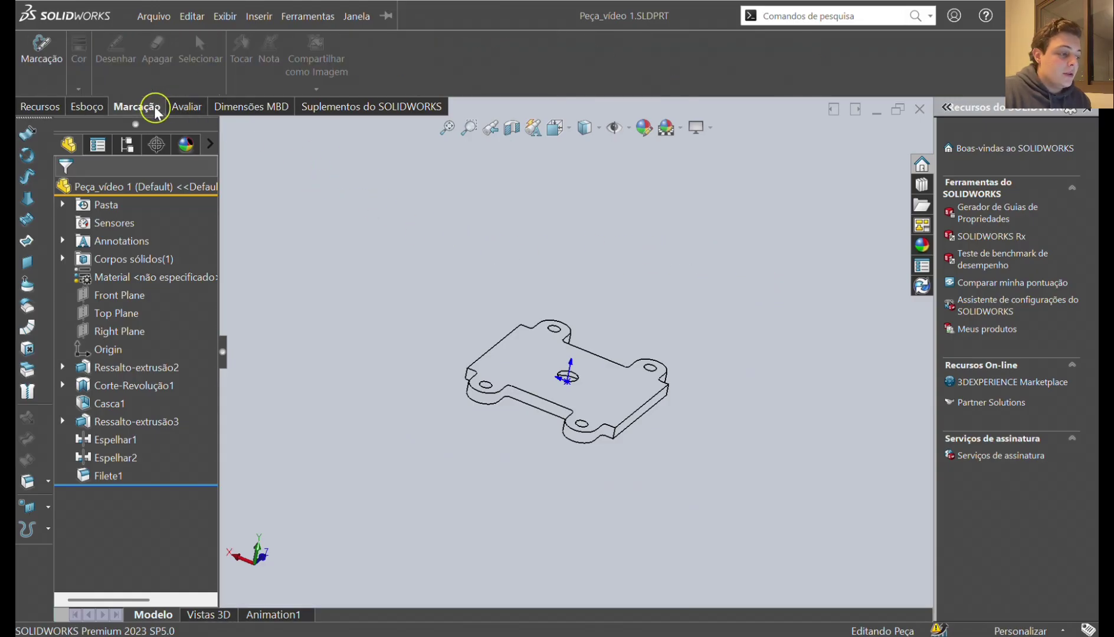
Measure the distance between the two straight top edges that lie between the mounting ears, then close the measurement
{"action": "left_click", "coordinate": [186, 107]}
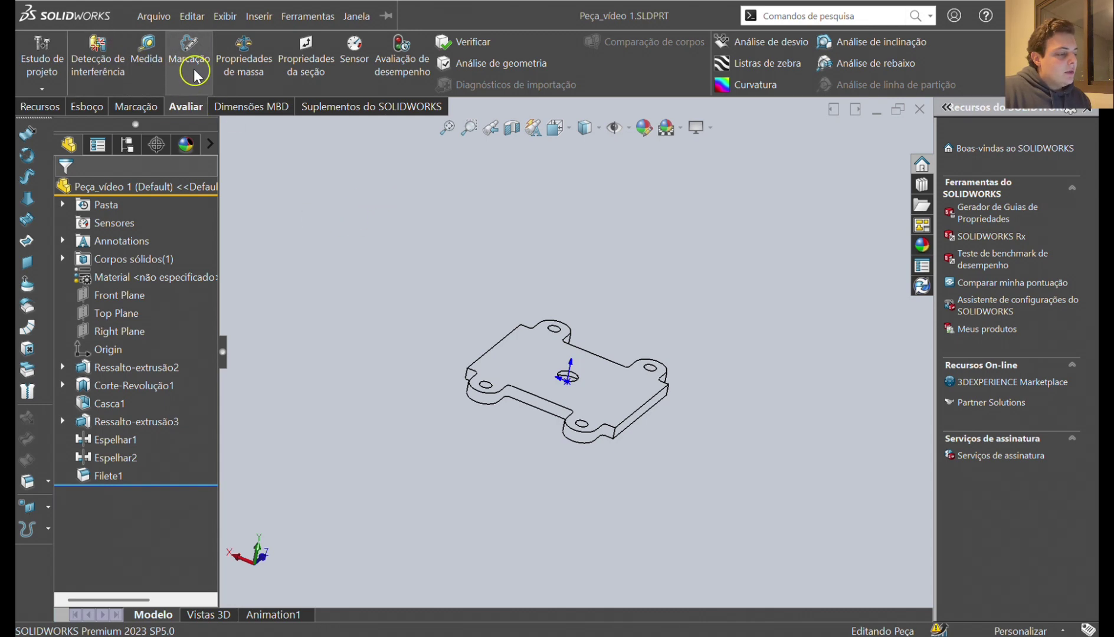
{"action": "left_click", "coordinate": [150, 68]}
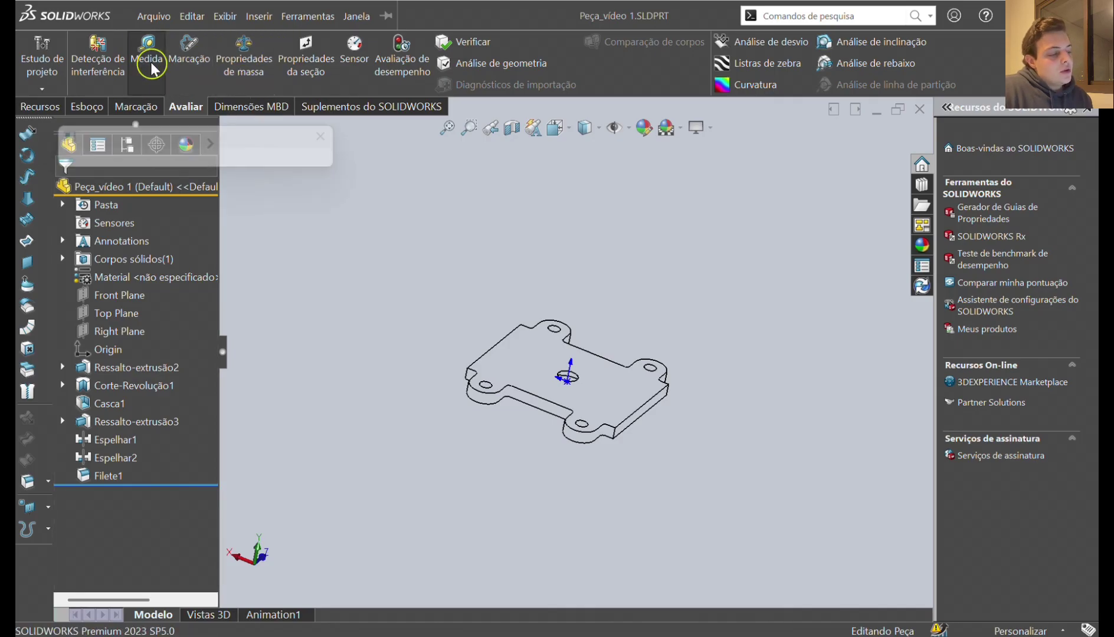
{"action": "left_click", "coordinate": [591, 352]}
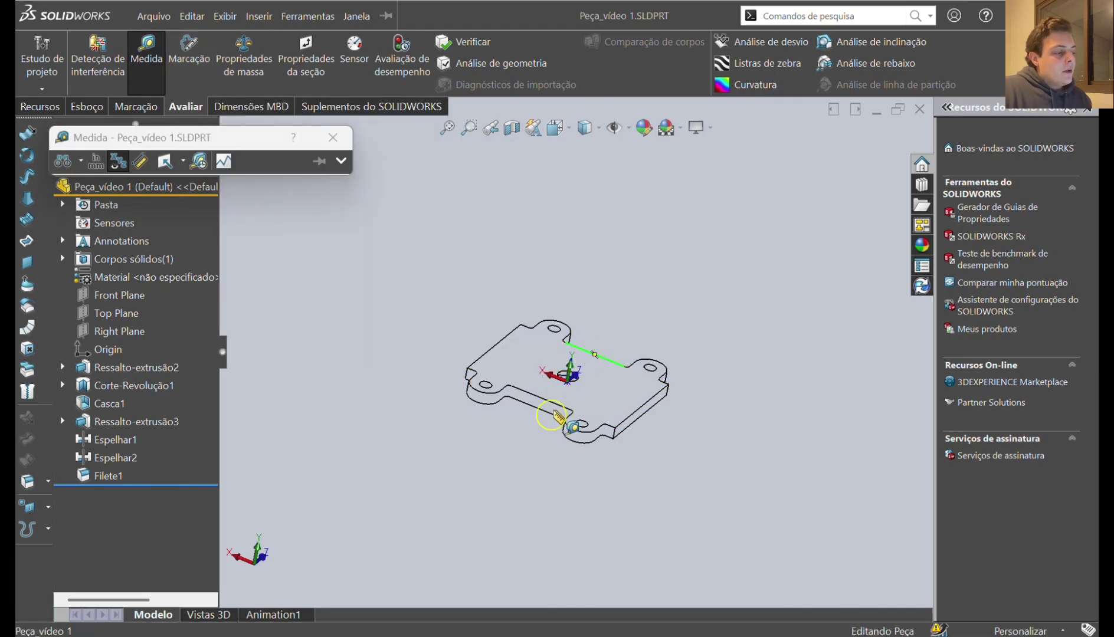
{"action": "left_click", "coordinate": [558, 406]}
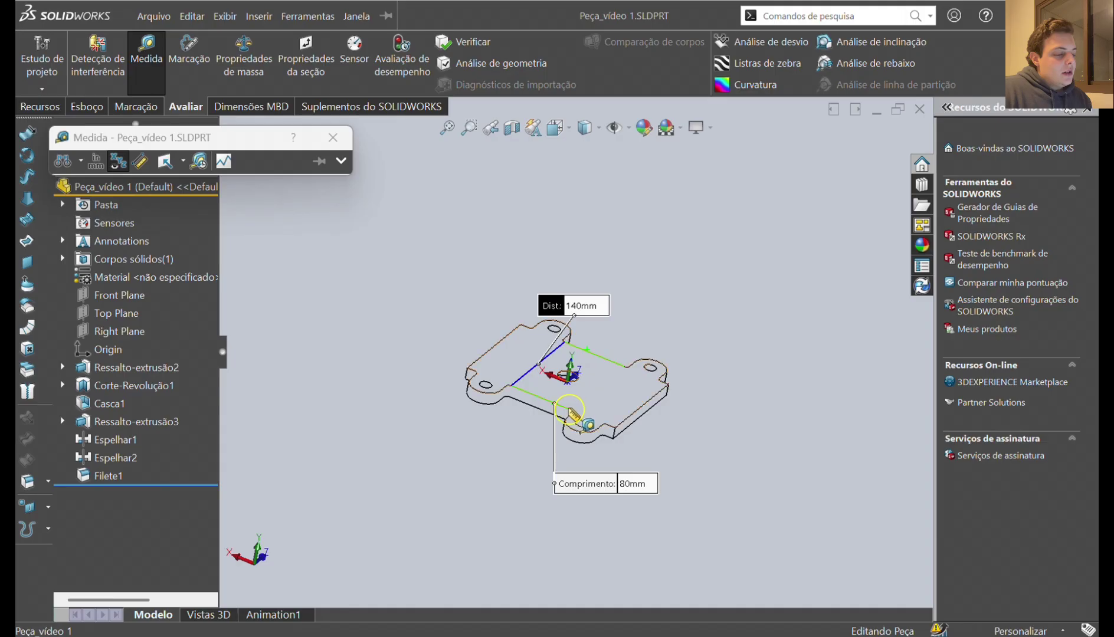
{"action": "left_click", "coordinate": [333, 136]}
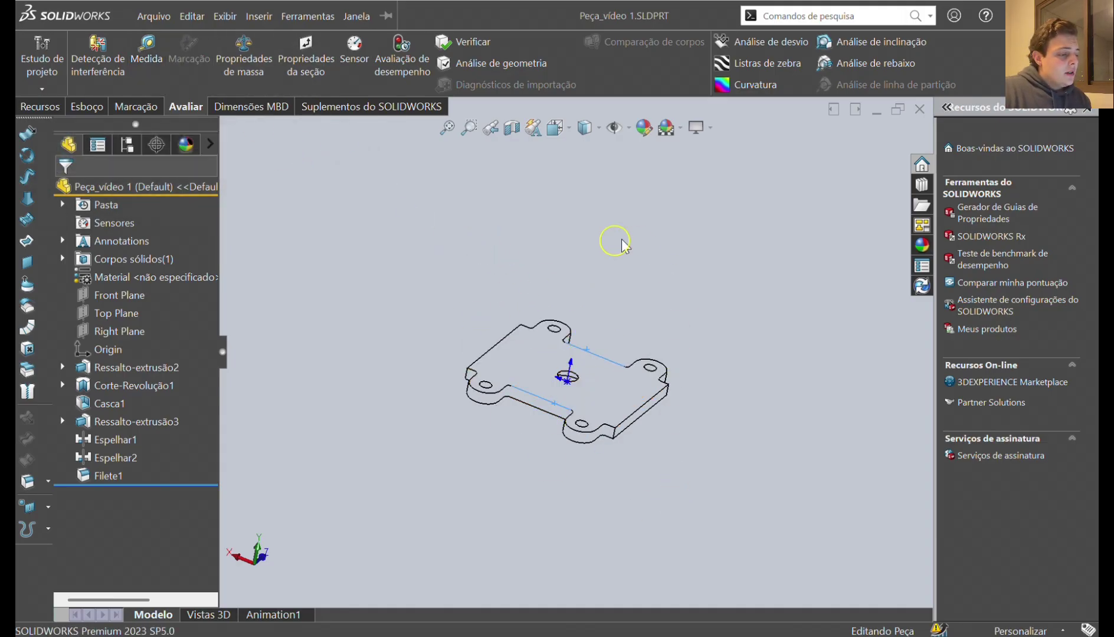
{"action": "left_click", "coordinate": [507, 277]}
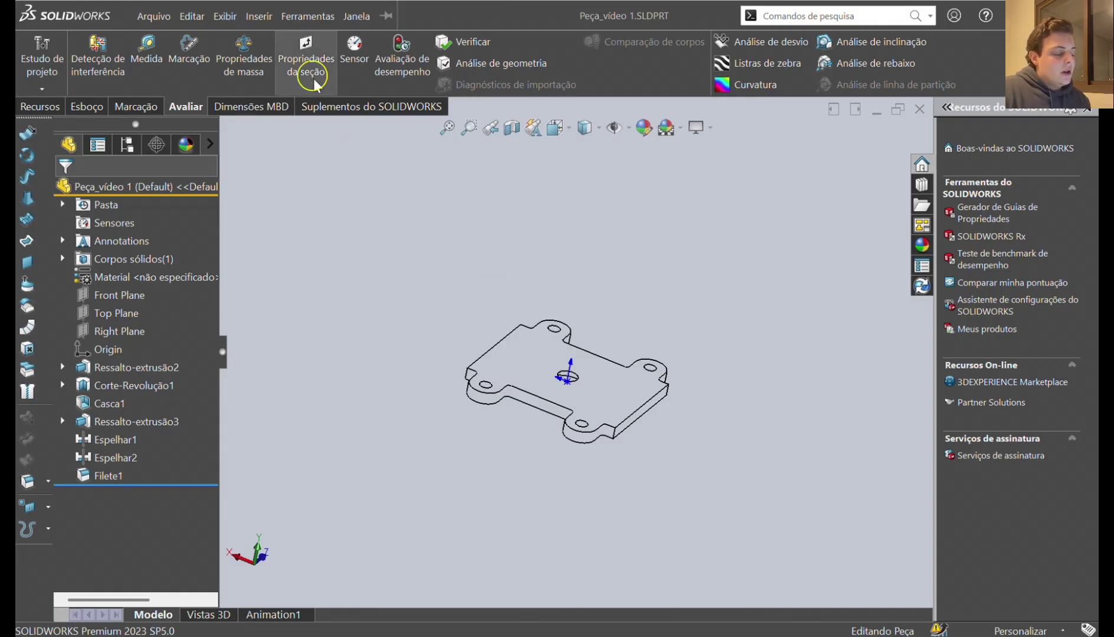
{"action": "left_click", "coordinate": [192, 16]}
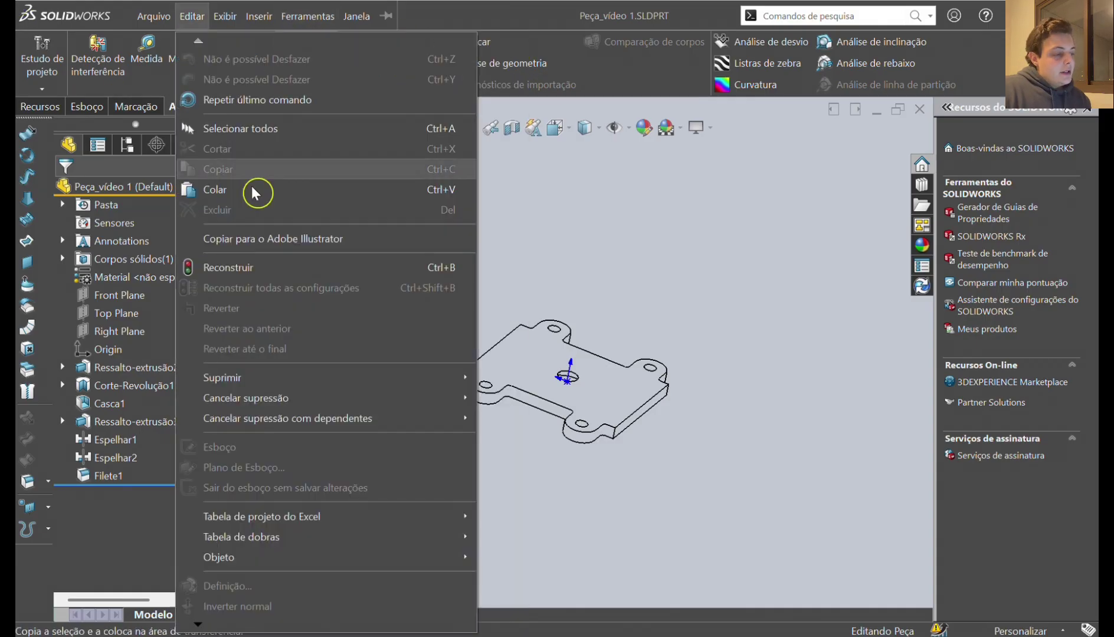
{"action": "left_click", "coordinate": [649, 285]}
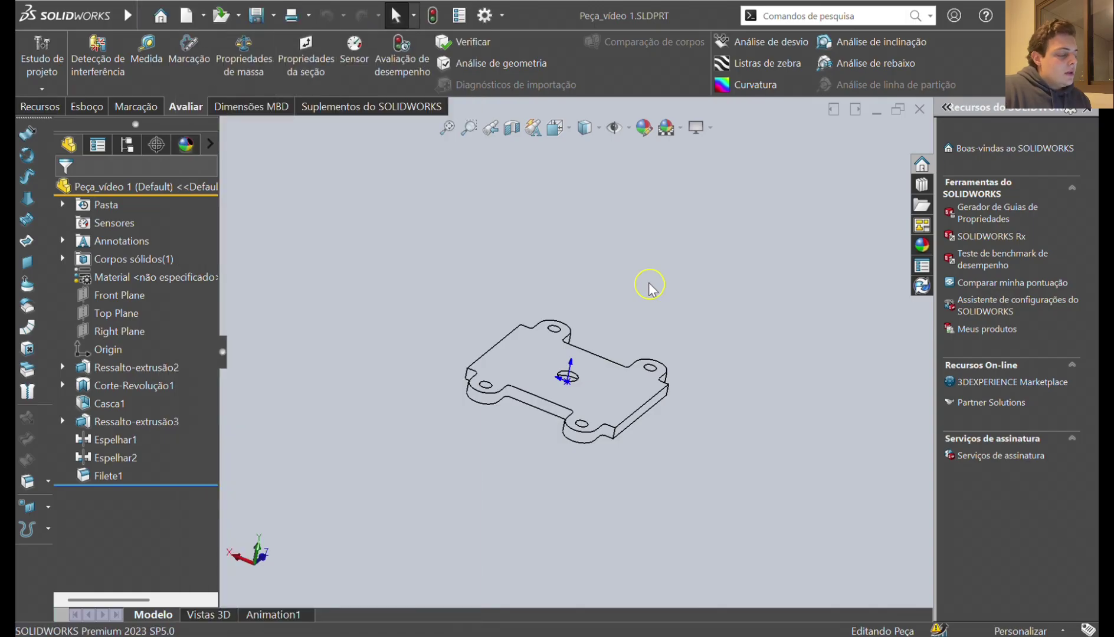
{"action": "left_click", "coordinate": [330, 110]}
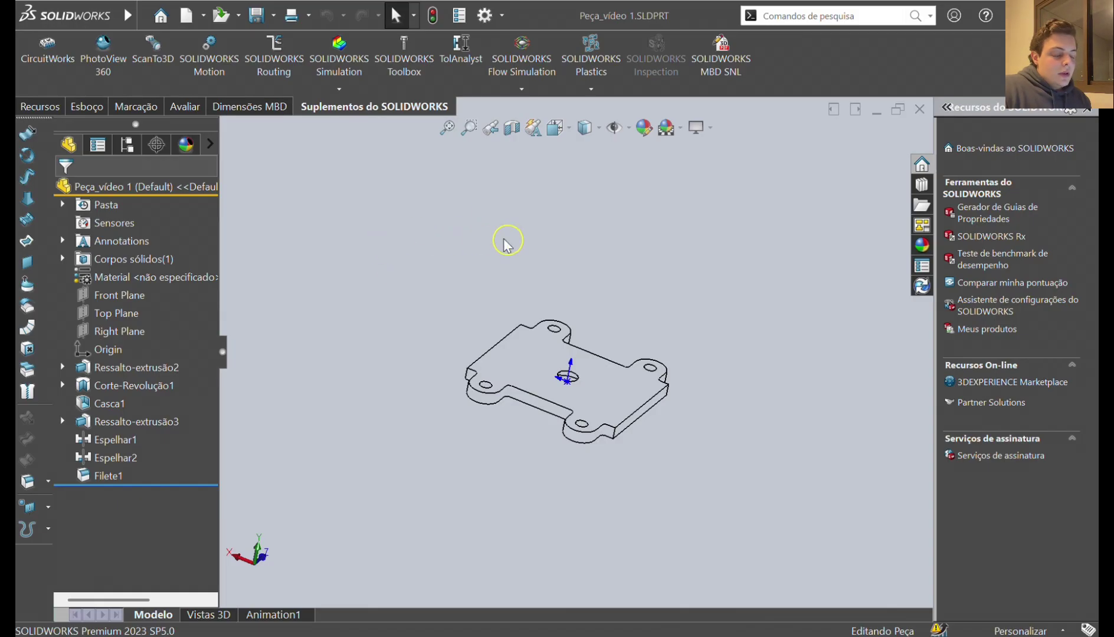
{"action": "left_click", "coordinate": [41, 111]}
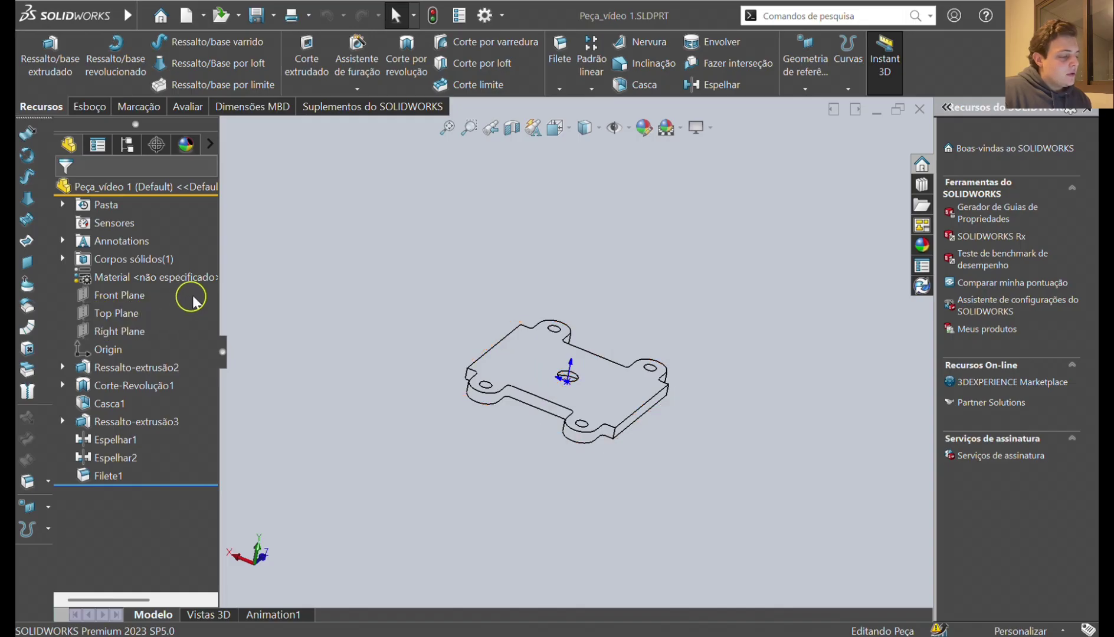
Show the Front, Top and Right reference planes in the model
{"action": "left_click_drag", "start_coordinate": [192, 294], "coordinate": [90, 354]}
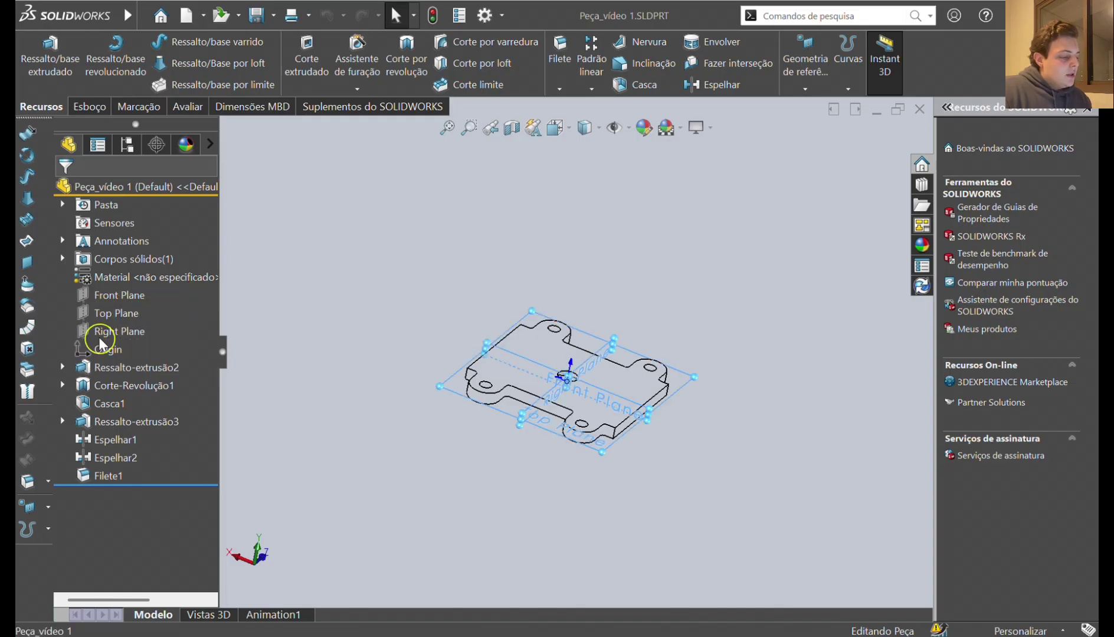
{"action": "right_click", "coordinate": [111, 313]}
{"action": "left_click", "coordinate": [124, 293]}
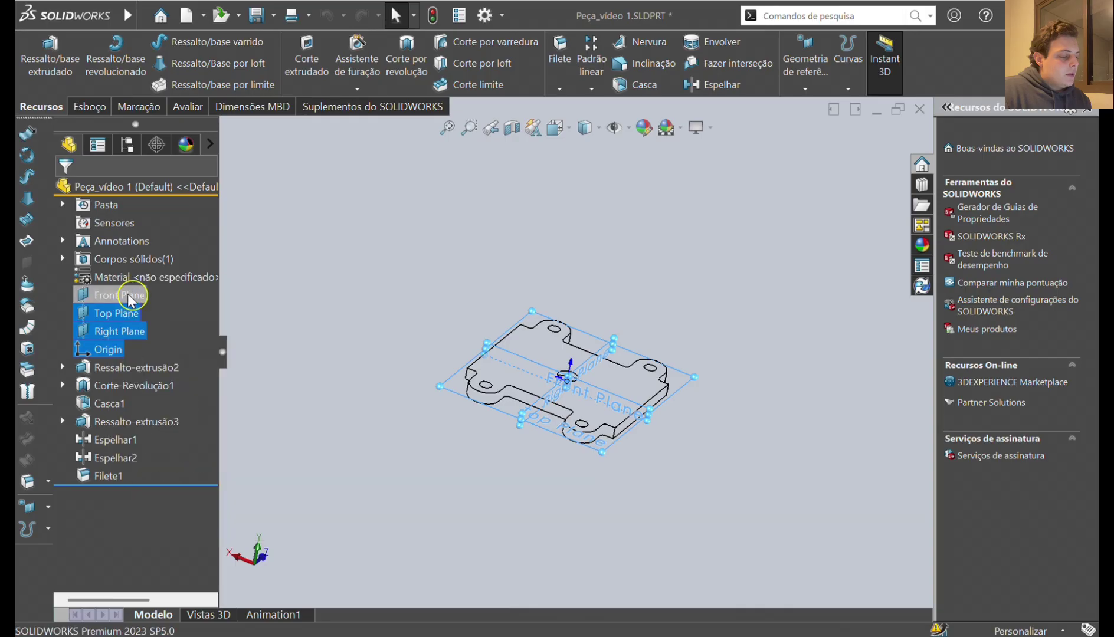
{"action": "scroll", "coordinate": [543, 410], "scroll_direction": "down", "scroll_amount": 4}
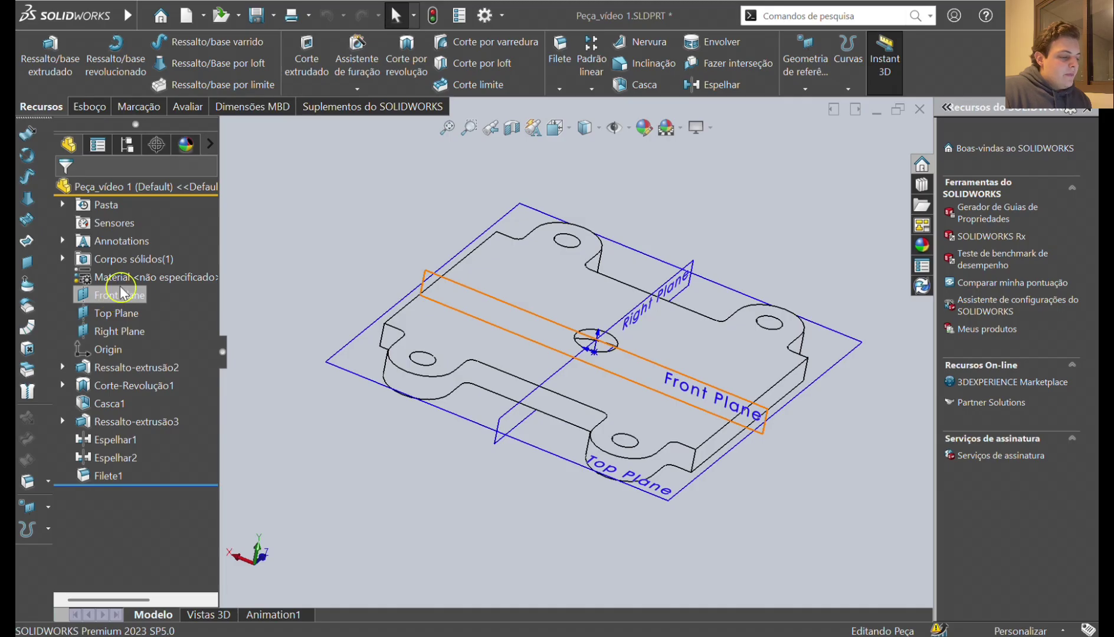
Review the contents of the Pasta history folder and the Corpos sólidos folder, collapsing each again
{"action": "left_click", "coordinate": [61, 206]}
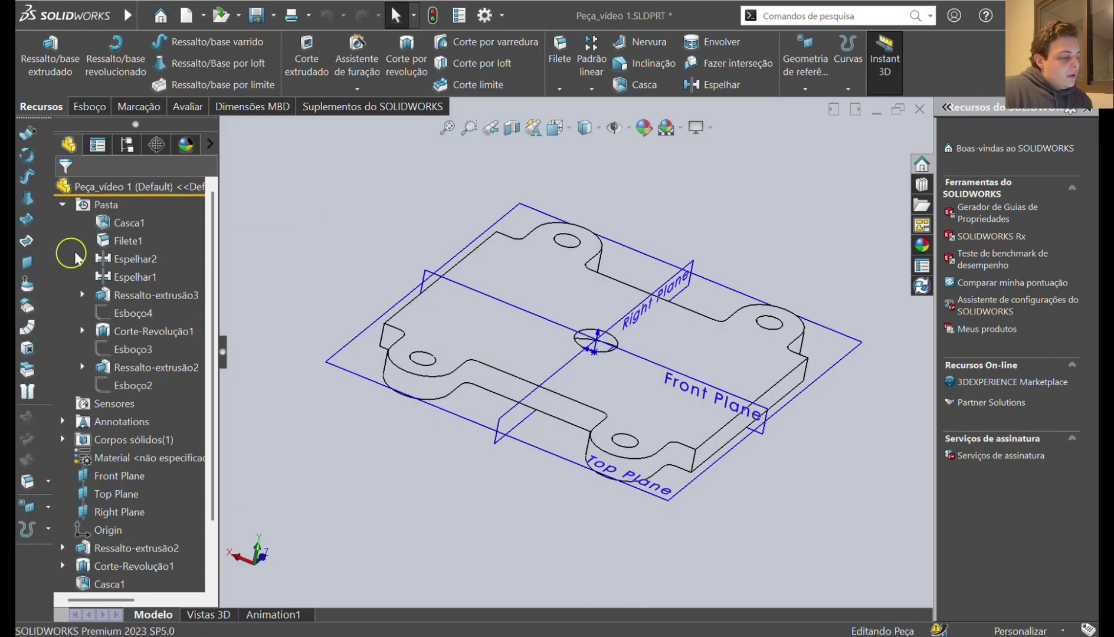
{"action": "left_click", "coordinate": [62, 204]}
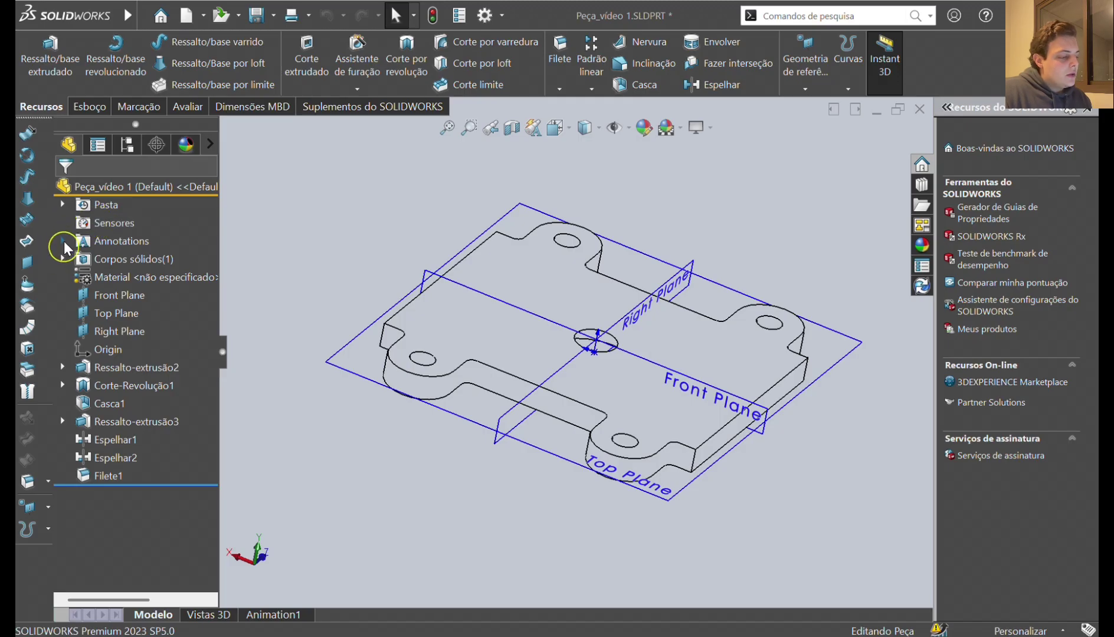
{"action": "left_click", "coordinate": [63, 258]}
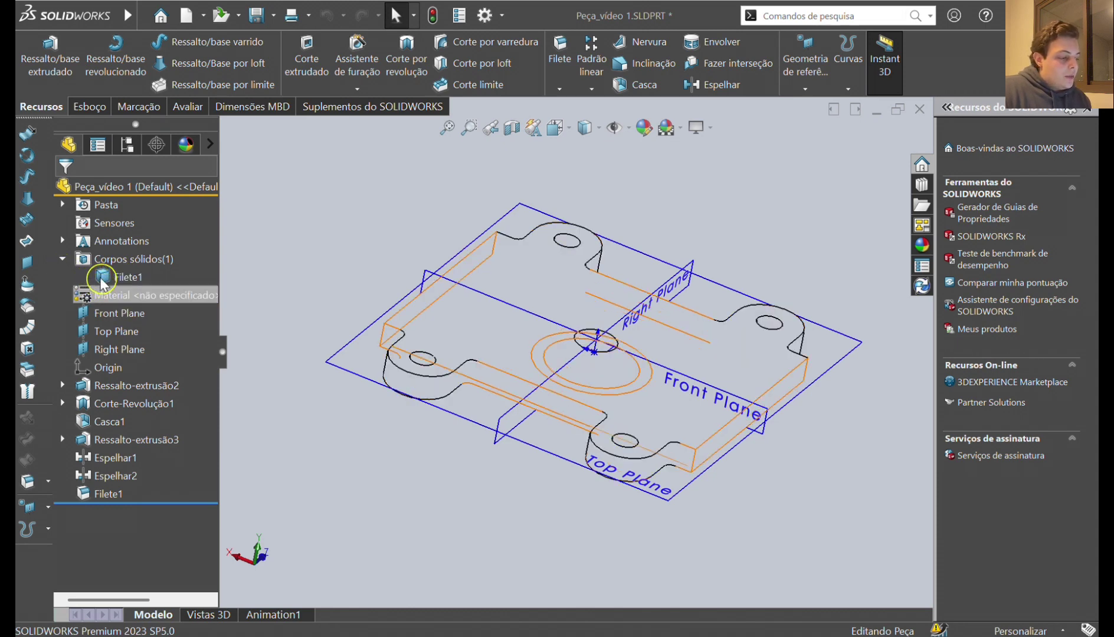
{"action": "left_click", "coordinate": [62, 260]}
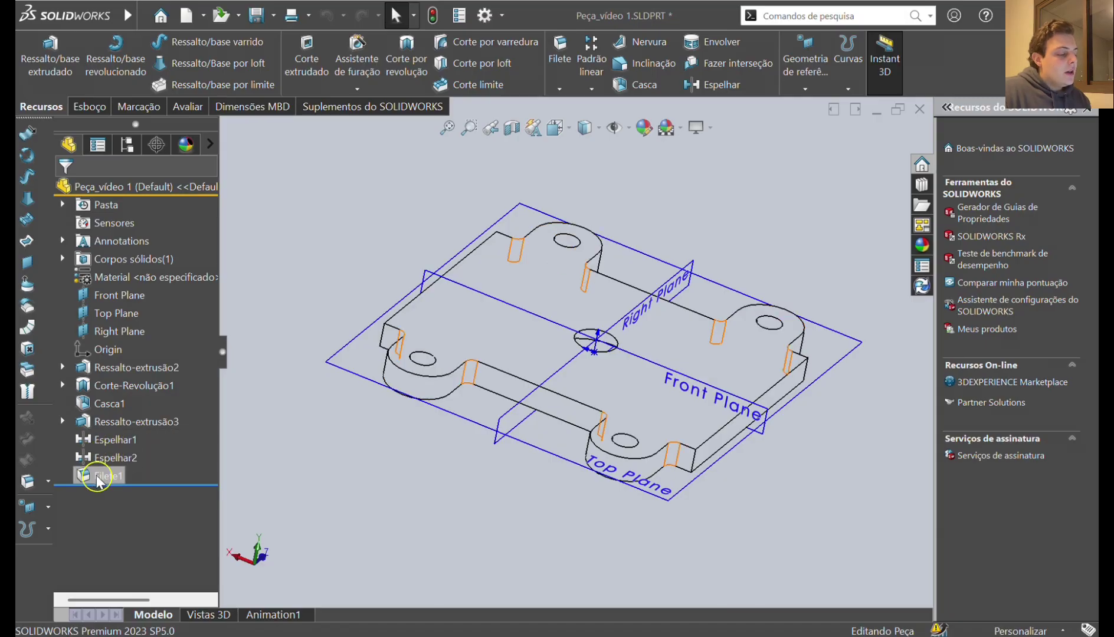
Roll the model back to just after Corte-Revolução1 and hide the Front, Top and Right planes
{"action": "left_click_drag", "start_coordinate": [149, 486], "coordinate": [144, 394]}
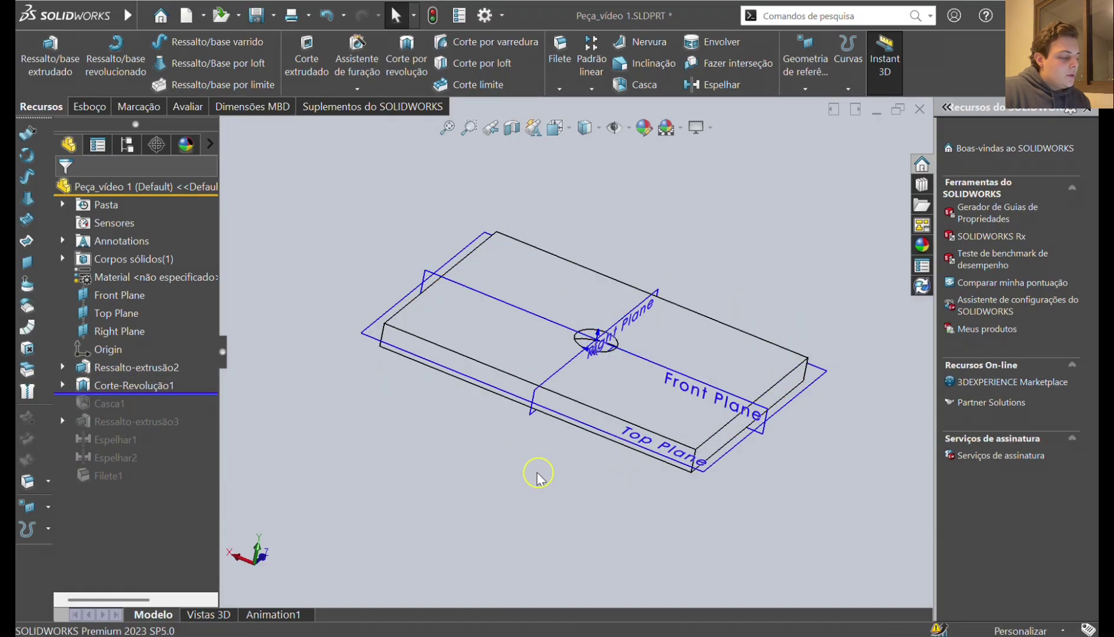
{"action": "left_click", "coordinate": [167, 296]}
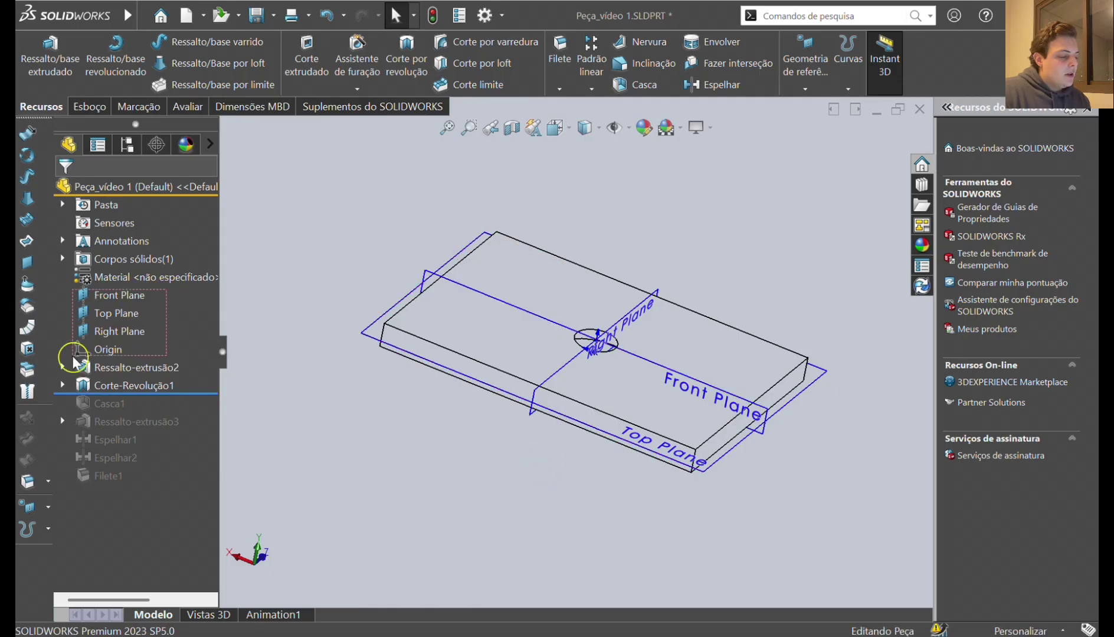
{"action": "left_click", "coordinate": [72, 354], "text": "shift"}
{"action": "right_click", "coordinate": [96, 326]}
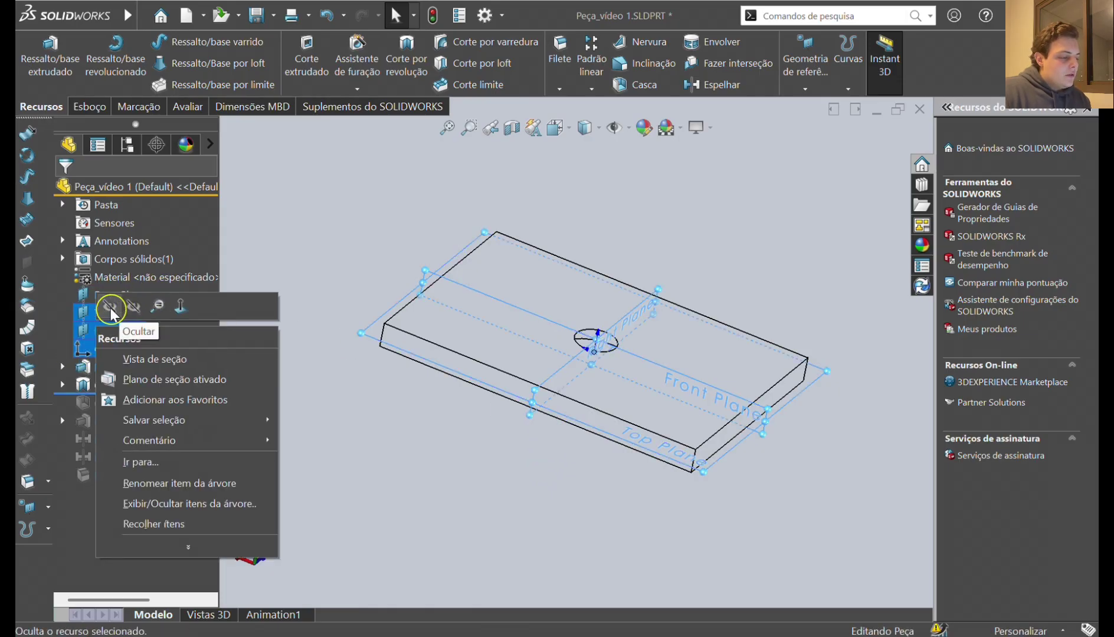
{"action": "left_click", "coordinate": [112, 307]}
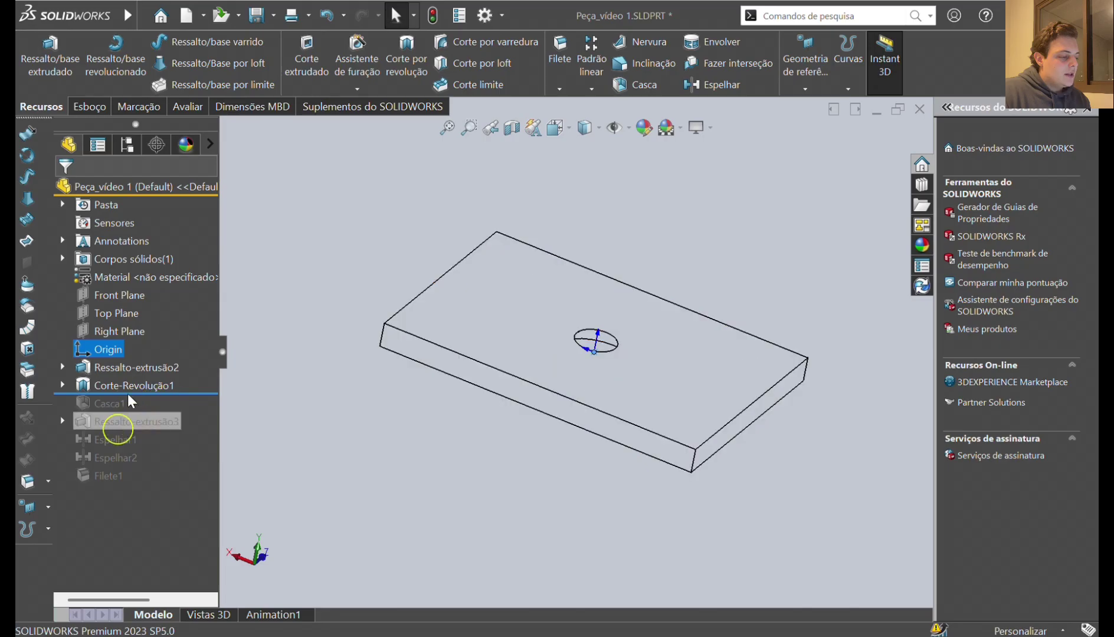
Roll the model forward to the end of its history, past Filete1
{"action": "left_click_drag", "start_coordinate": [195, 393], "coordinate": [187, 482]}
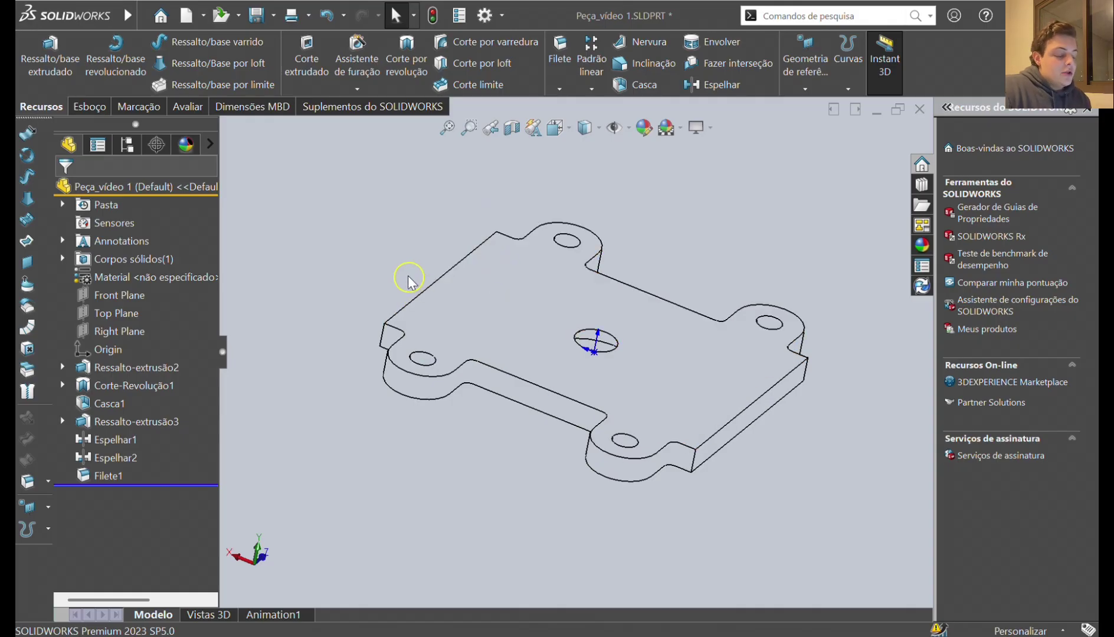
{"action": "scroll", "coordinate": [464, 318], "scroll_direction": "up", "scroll_amount": 5}
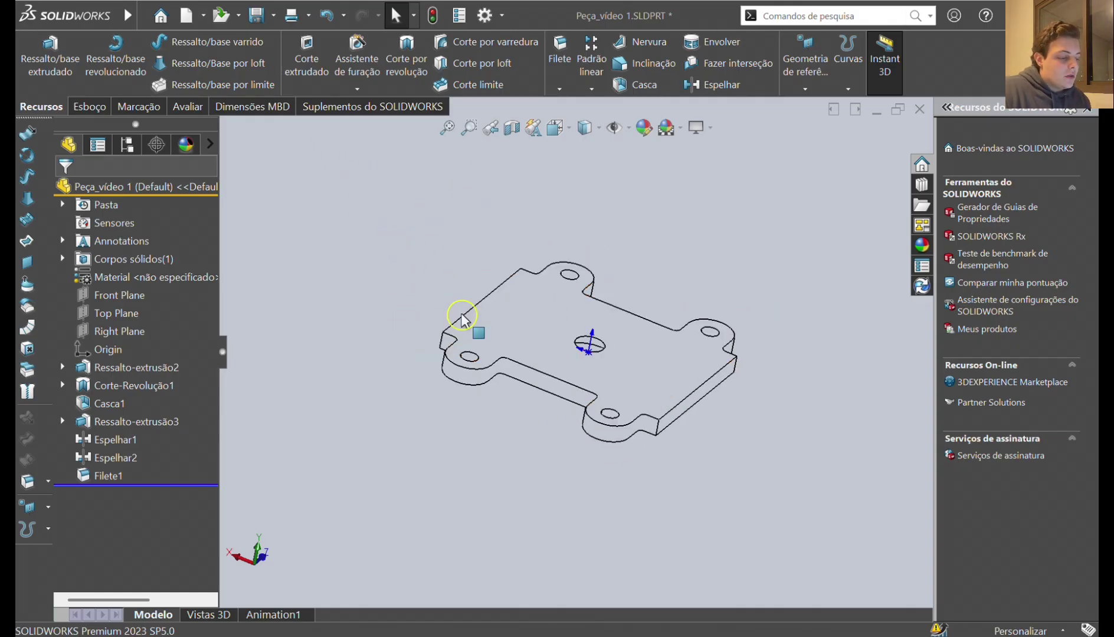
{"action": "scroll", "coordinate": [494, 406], "scroll_direction": "down", "scroll_amount": 3}
{"action": "scroll", "coordinate": [718, 336], "scroll_direction": "up", "scroll_amount": 4}
{"action": "scroll", "coordinate": [719, 342], "scroll_direction": "down", "scroll_amount": 3}
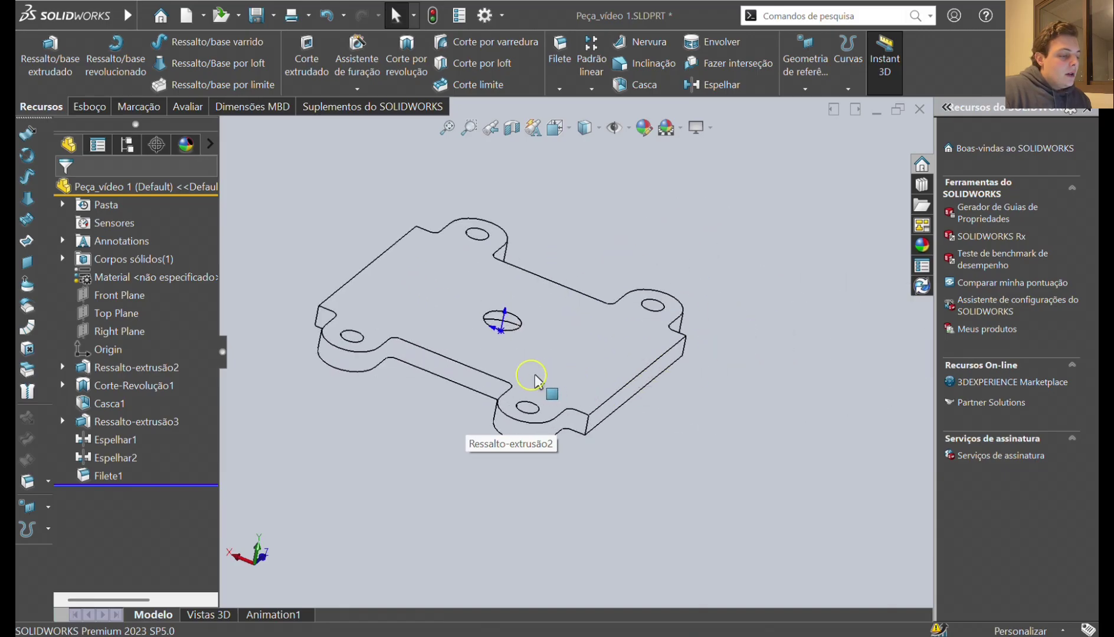
Inspect the part's underside, checking the Casca1 inner face and the sketch dimensions of Ressalto-extrusão2, then clear the selection
{"action": "middle_click_drag", "start_coordinate": [398, 427], "coordinate": [442, 295]}
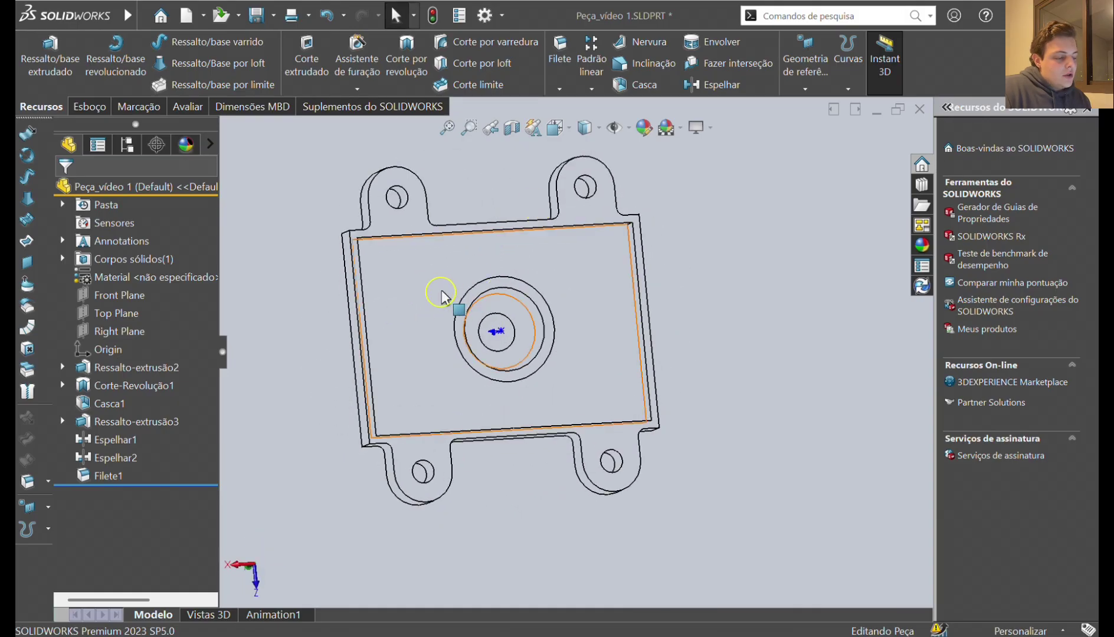
{"action": "left_click", "coordinate": [403, 322]}
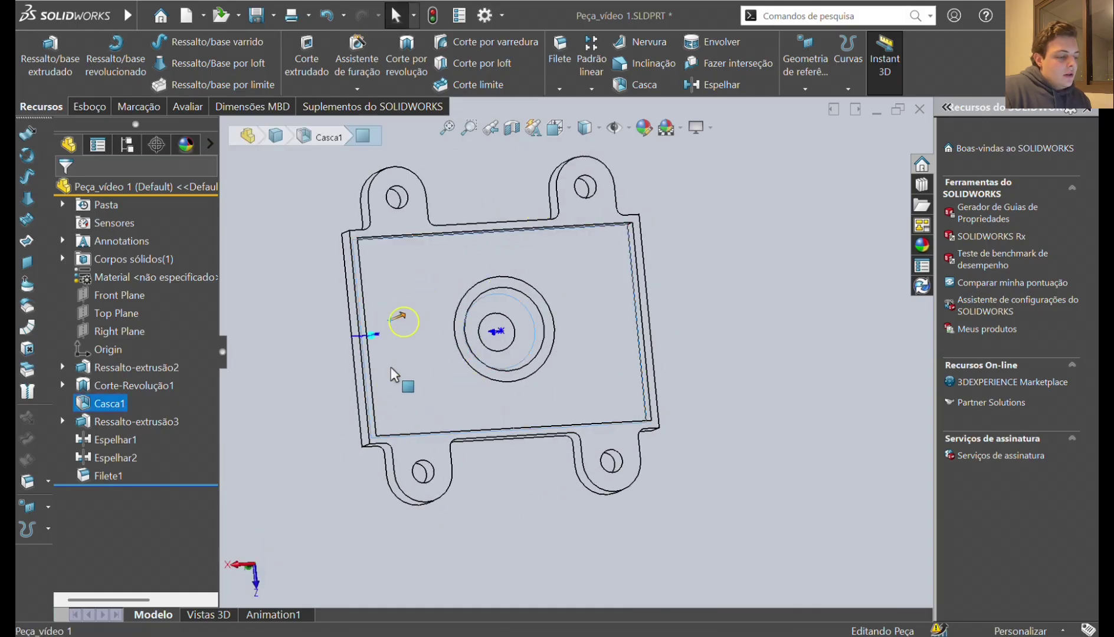
{"action": "left_click", "coordinate": [442, 461]}
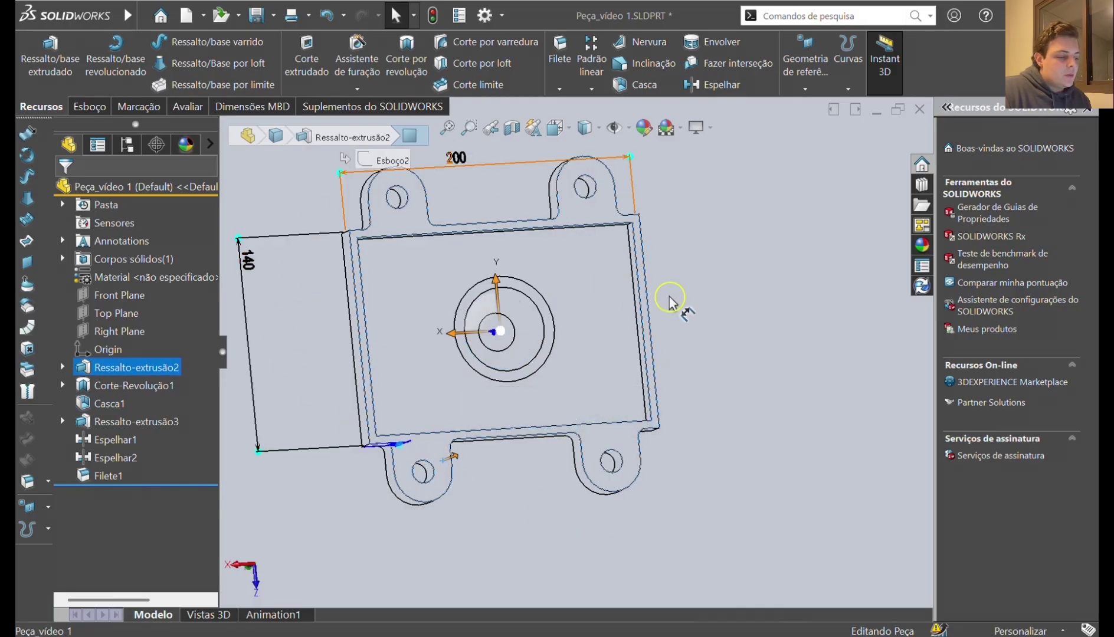
{"action": "scroll", "coordinate": [295, 273], "scroll_direction": "up", "scroll_amount": 1}
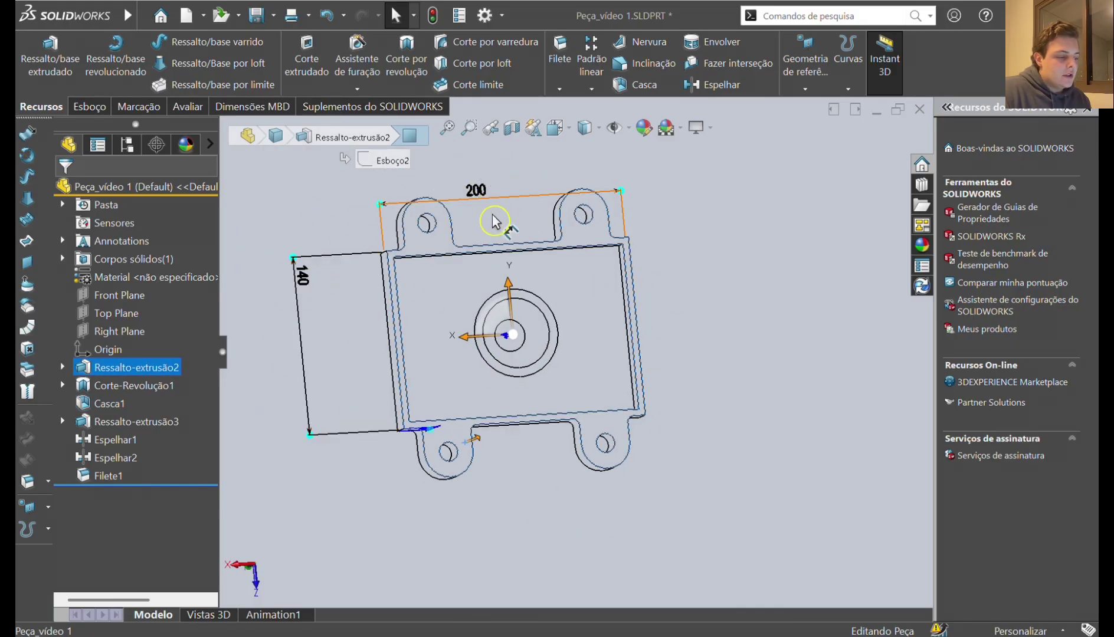
{"action": "left_click", "coordinate": [709, 274]}
{"action": "middle_click_drag", "start_coordinate": [675, 293], "coordinate": [487, 488]}
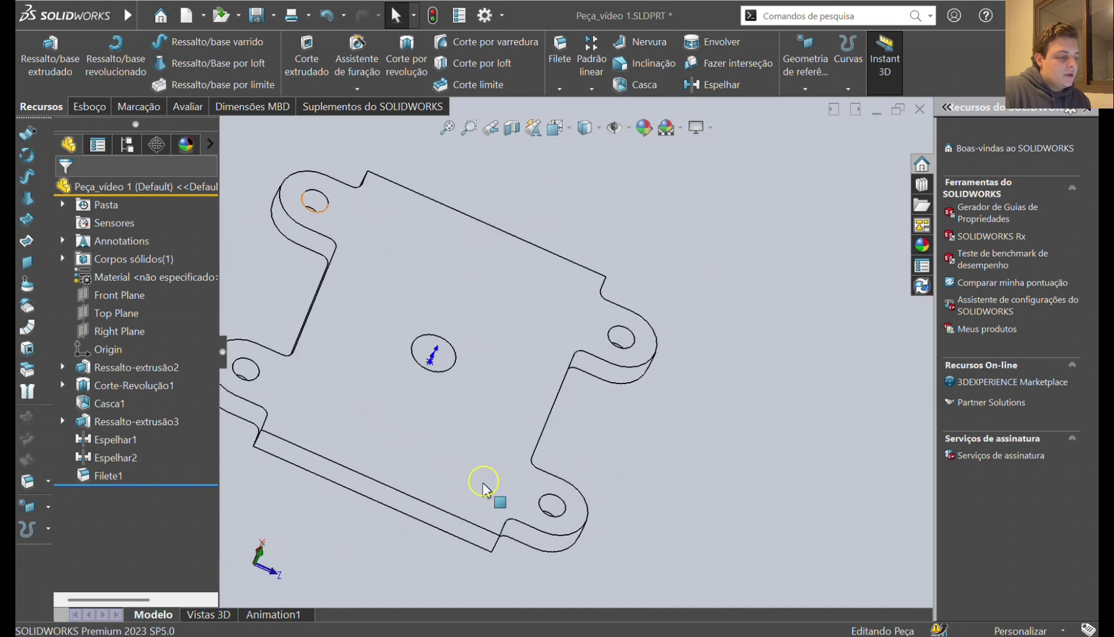
{"action": "scroll", "coordinate": [597, 409], "scroll_direction": "up", "scroll_amount": 4}
{"action": "scroll", "coordinate": [518, 323], "scroll_direction": "down", "scroll_amount": 5}
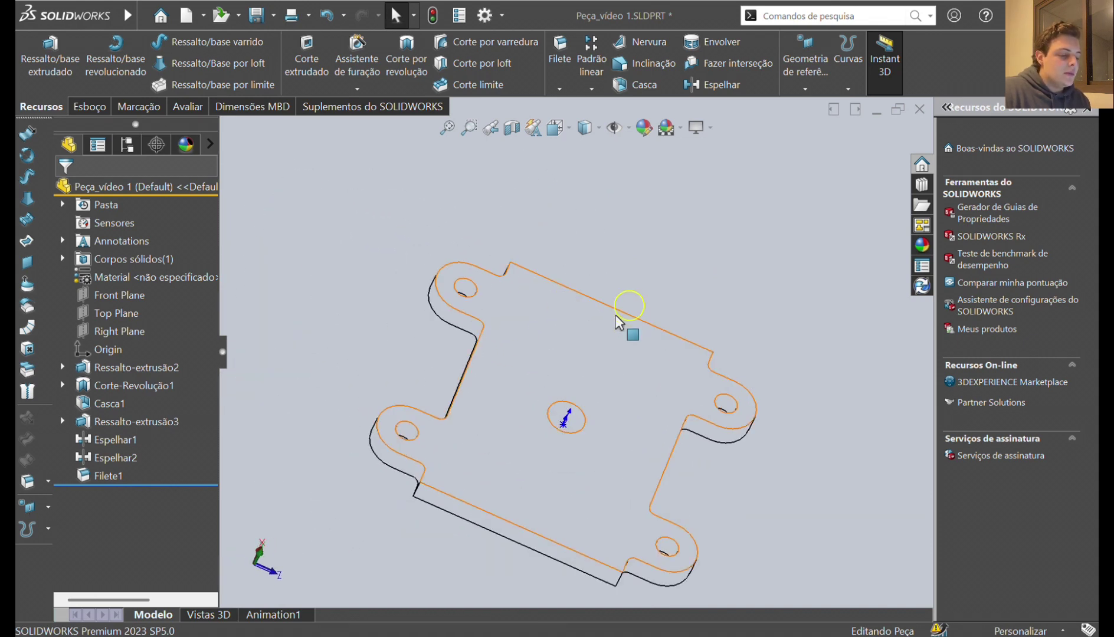
{"action": "scroll", "coordinate": [620, 313], "scroll_direction": "up", "scroll_amount": 5}
{"action": "scroll", "coordinate": [601, 338], "scroll_direction": "down", "scroll_amount": 2}
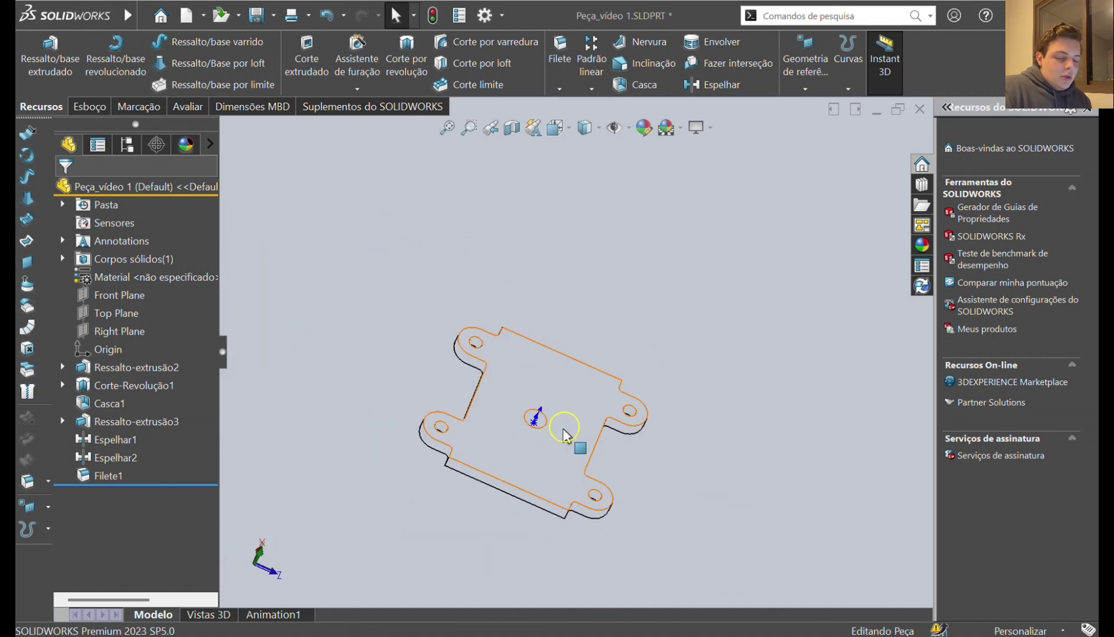
{"action": "scroll", "coordinate": [561, 438], "scroll_direction": "up", "scroll_amount": 4}
{"action": "scroll", "coordinate": [546, 383], "scroll_direction": "down", "scroll_amount": 3}
{"action": "middle_click_drag", "start_coordinate": [542, 380], "coordinate": [716, 174]}
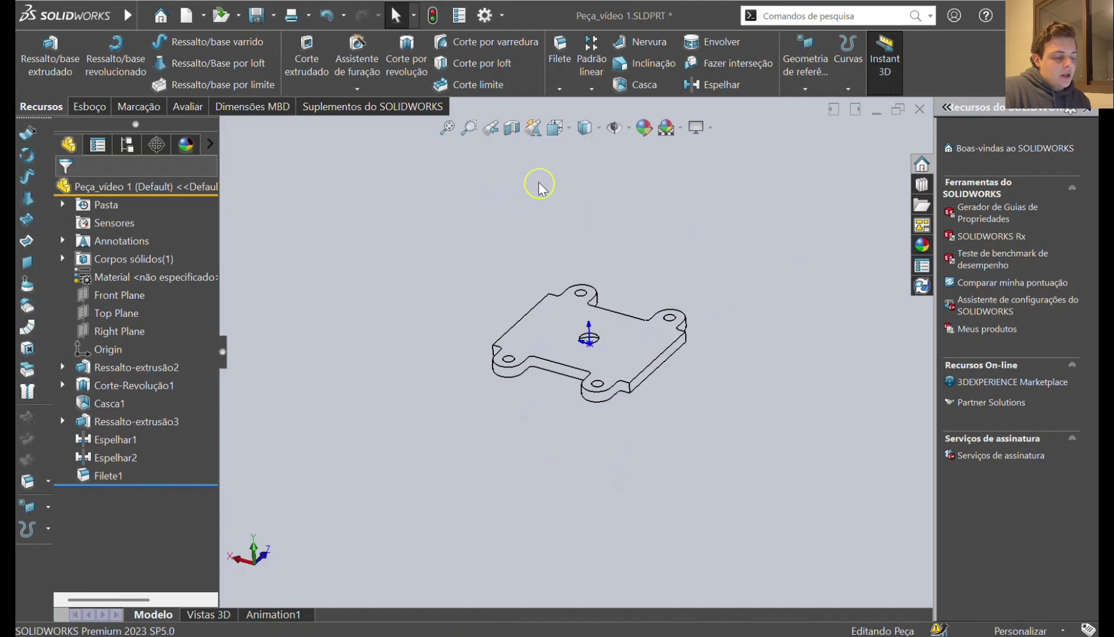
Orient the model to the standard Front (Frontal) view
{"action": "left_click", "coordinate": [555, 128]}
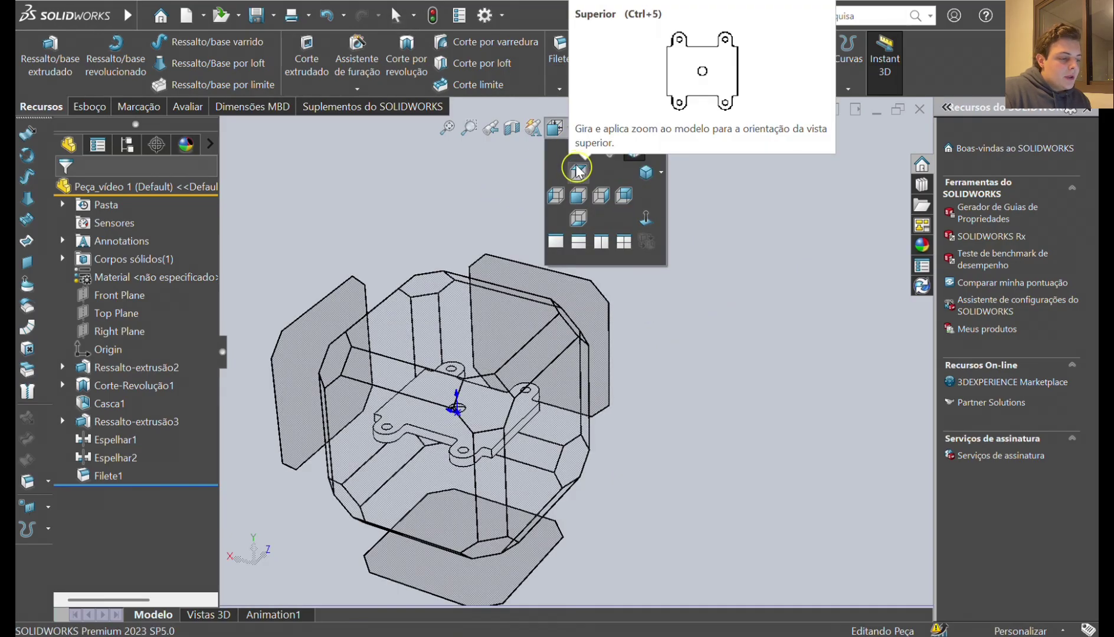
{"action": "left_click", "coordinate": [588, 201]}
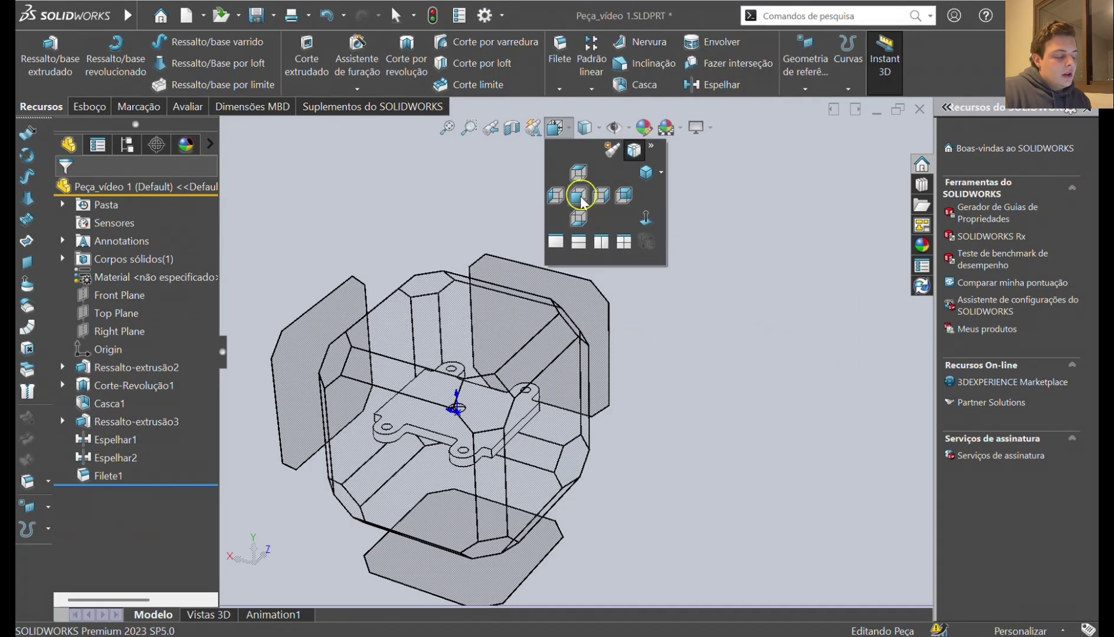
{"action": "left_click", "coordinate": [579, 197]}
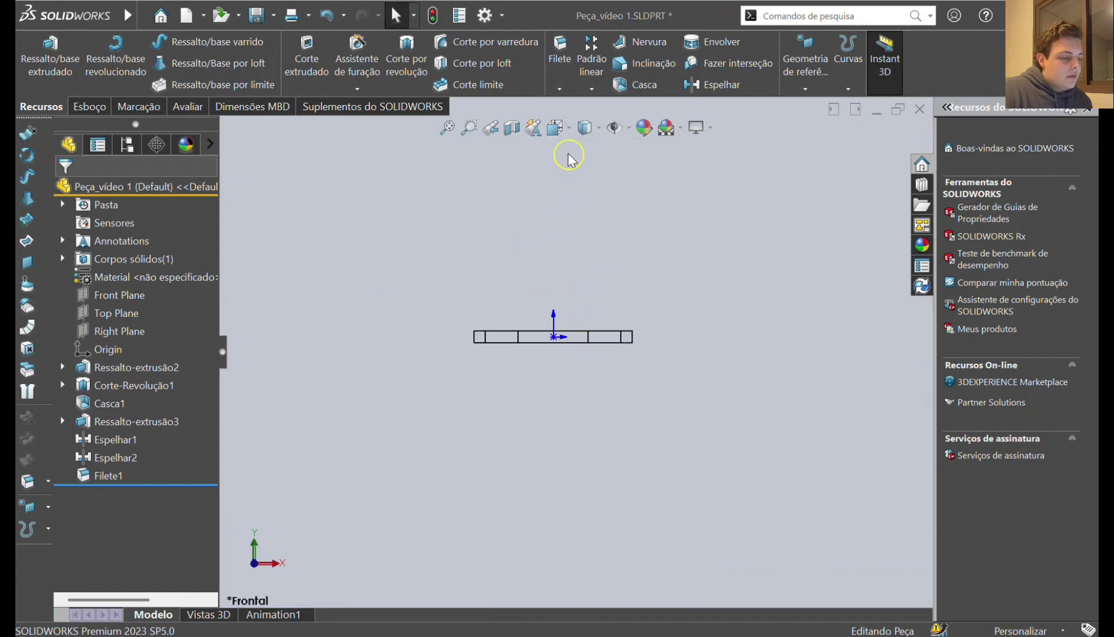
Pan the front view of the plate sideways, upward and downward to explore view movement
{"action": "key", "text": "ctrl+Right"}
{"action": "key", "text": "ctrl+Right"}
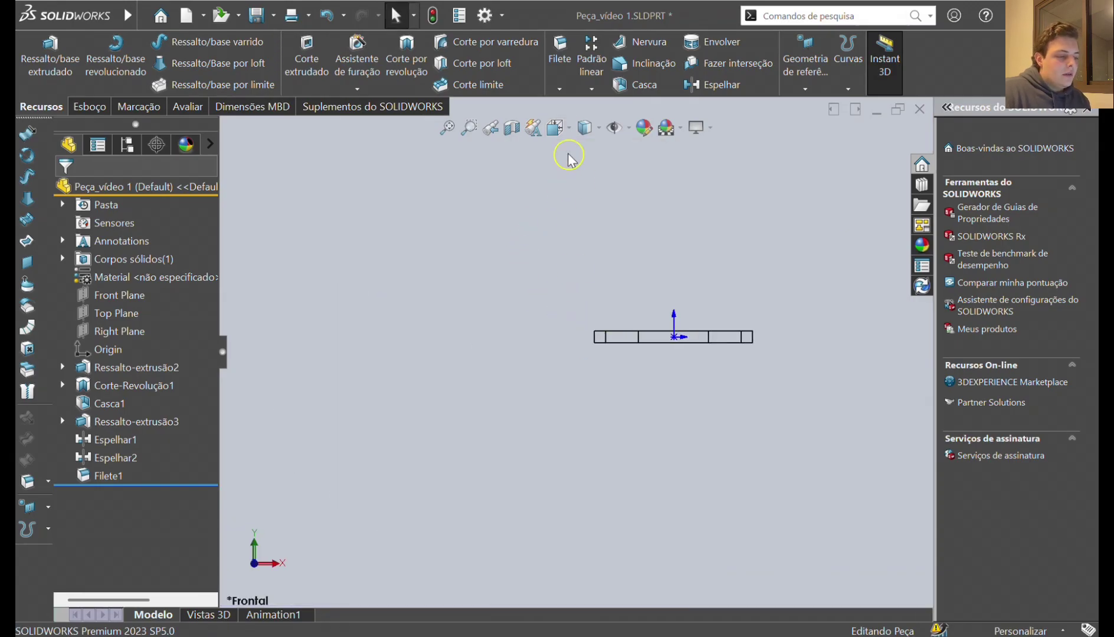
{"action": "key", "text": "ctrl+Left"}
{"action": "key", "text": "ctrl+Down"}
{"action": "key", "text": "ctrl+Up"}
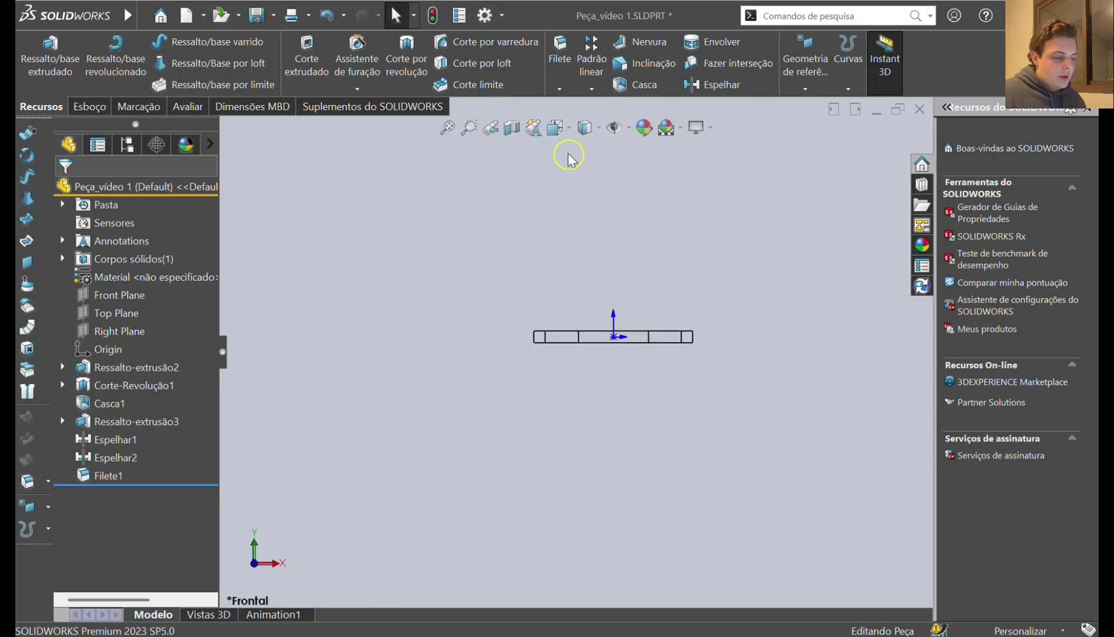
{"action": "key", "text": "ctrl+Right"}
{"action": "key", "text": "ctrl+Down"}
{"action": "key", "text": "ctrl+Left"}
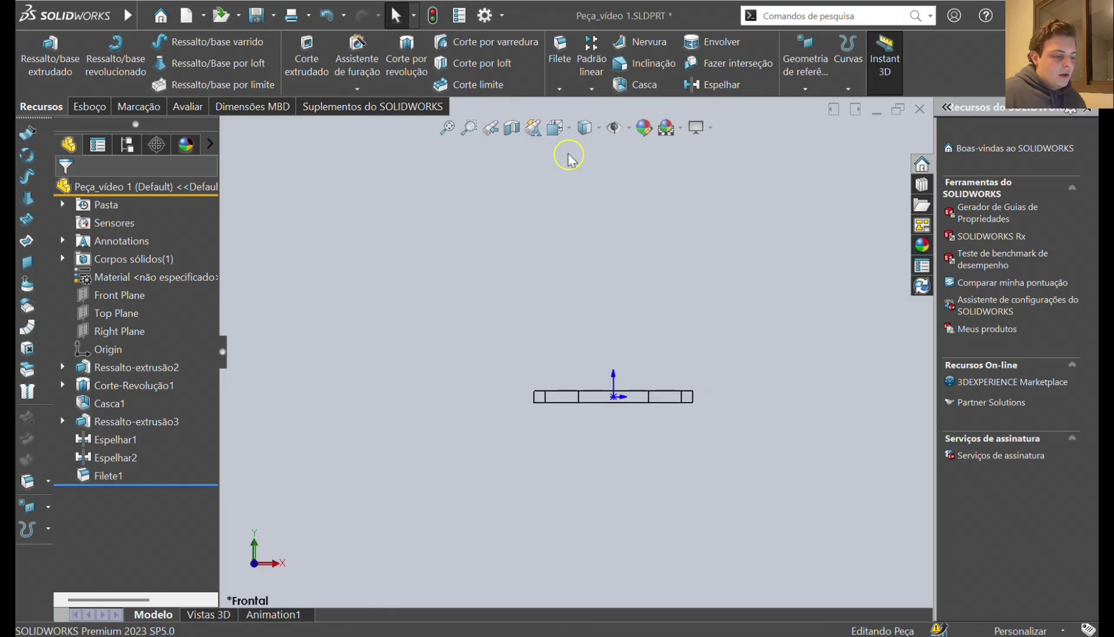
{"action": "key", "text": "ctrl+Up"}
{"action": "key", "text": "ctrl+Down"}
{"action": "key", "text": "ctrl+Right"}
{"action": "key", "text": "ctrl+Left"}
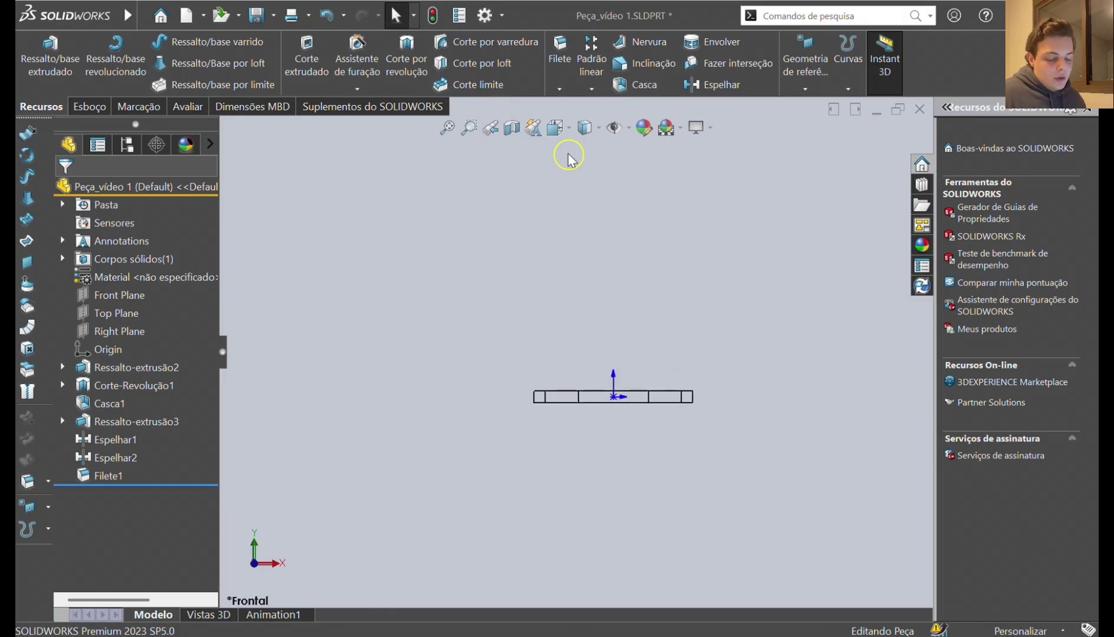
{"action": "key", "text": "ctrl+Up"}
{"action": "key", "text": "ctrl+Right"}
{"action": "key", "text": "ctrl+Left"}
{"action": "key", "text": "ctrl+Down"}
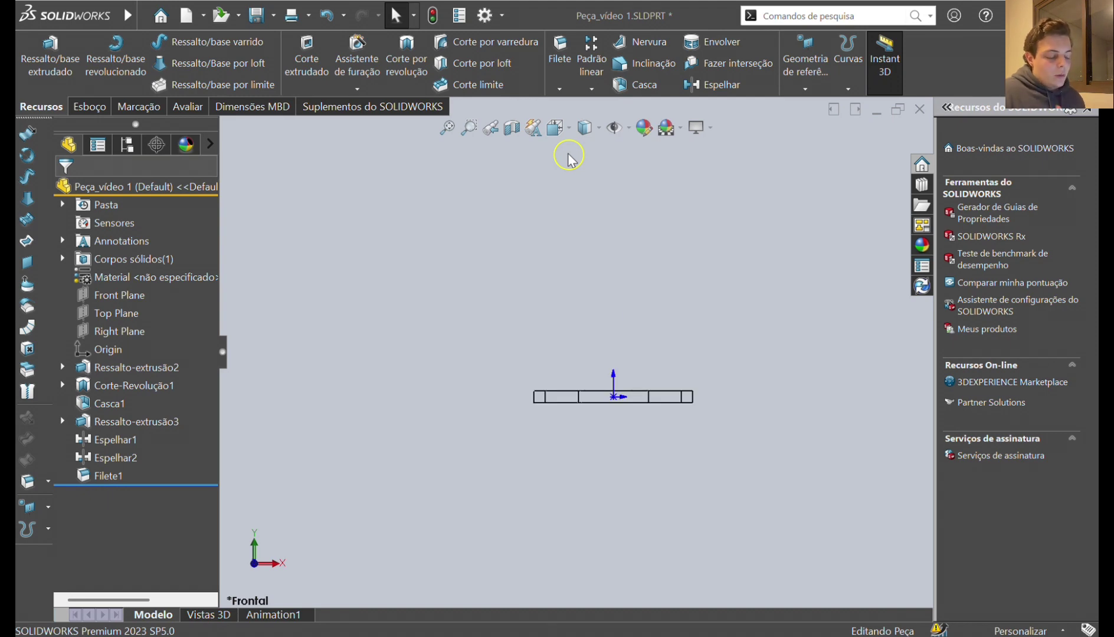
Examine the plate from the back, right, top and bottom, in the normal-to orientation, and from the left
{"action": "key", "text": "ctrl+2"}
{"action": "key", "text": "ctrl+4"}
{"action": "key", "text": "ctrl+5"}
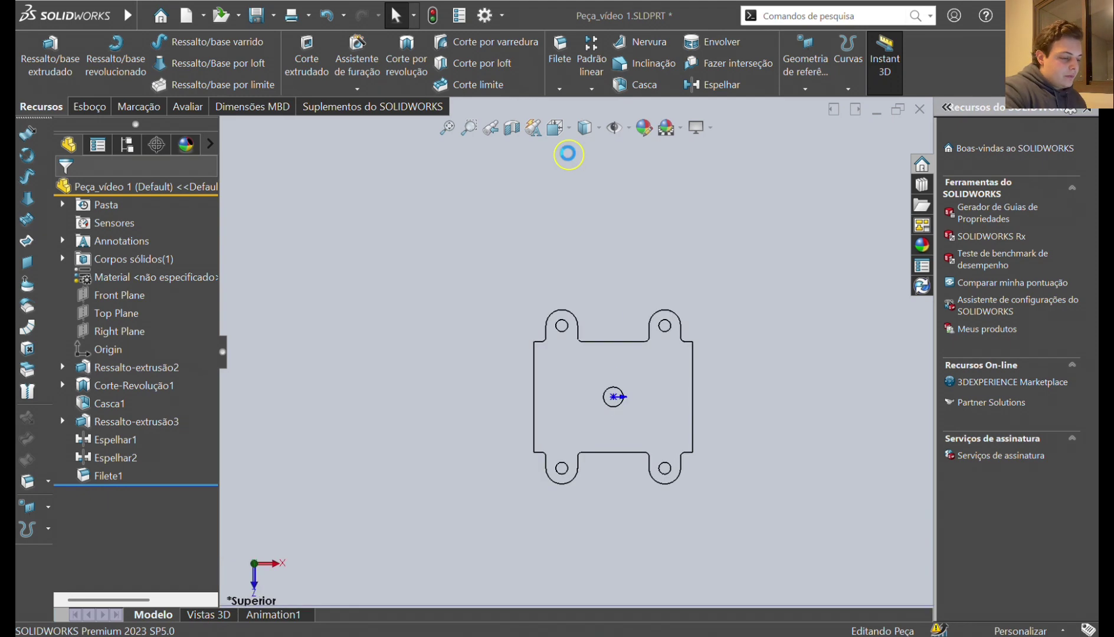
{"action": "key", "text": "ctrl+6"}
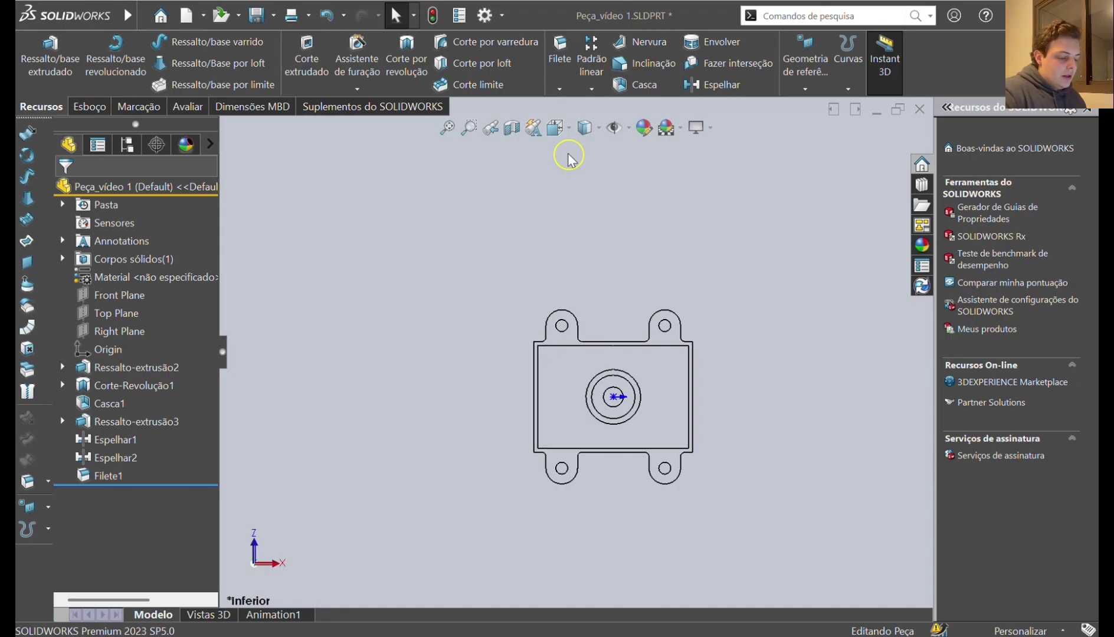
{"action": "key", "text": "ctrl+8"}
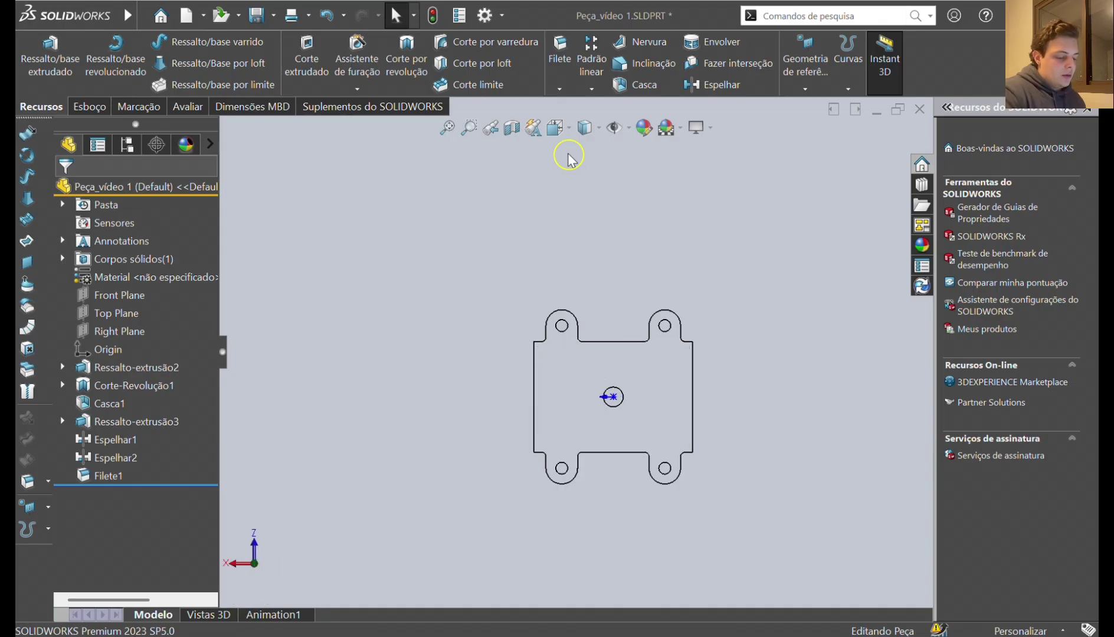
{"action": "key", "text": "ctrl+3"}
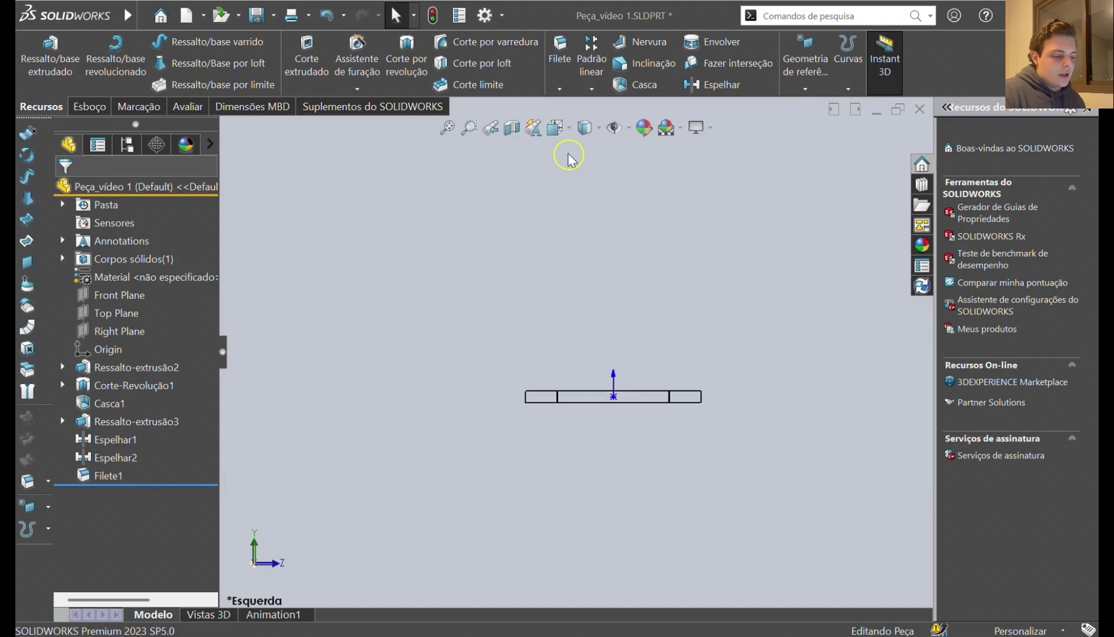
Go through the standard views in order from front to bottom, ending on the isometric view
{"action": "key", "text": "ctrl+1"}
{"action": "key", "text": "ctrl+2"}
{"action": "key", "text": "ctrl+3"}
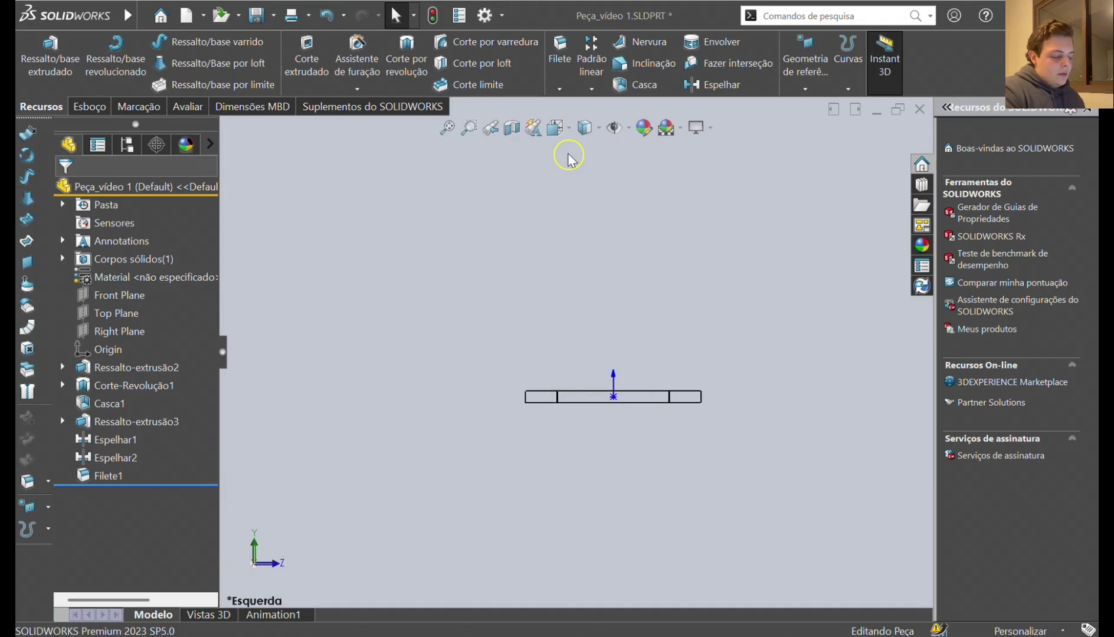
{"action": "key", "text": "ctrl+4"}
{"action": "key", "text": "ctrl+5"}
{"action": "key", "text": "ctrl+6"}
{"action": "key", "text": "ctrl+7"}
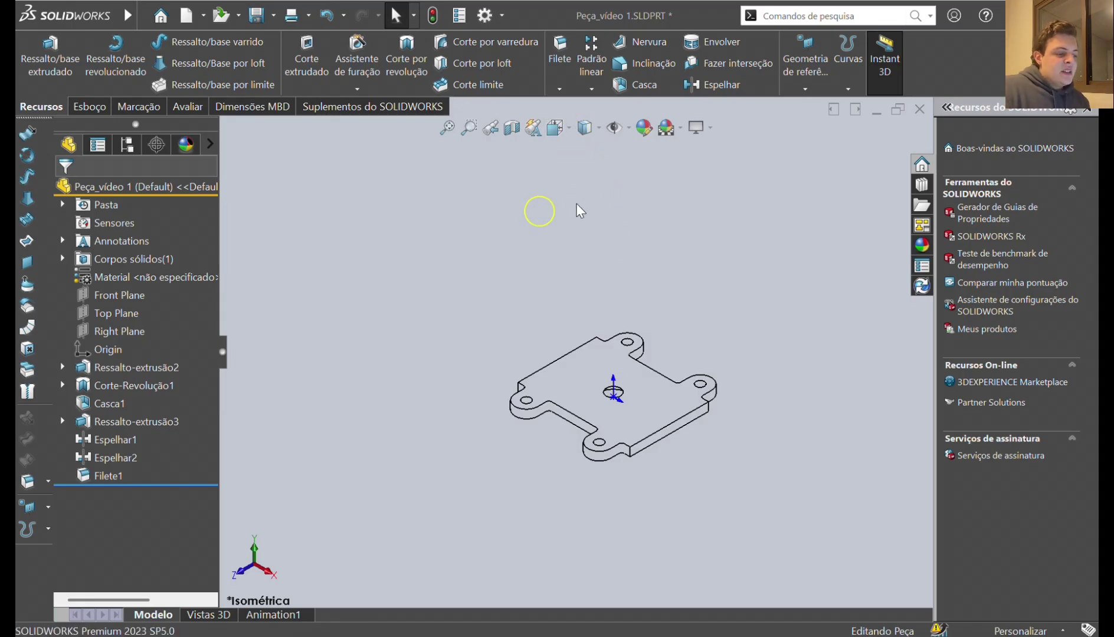
Compare the Shaded With Edges and Shaded display styles on the plate, returning to Hidden Lines Removed
{"action": "left_click", "coordinate": [586, 126]}
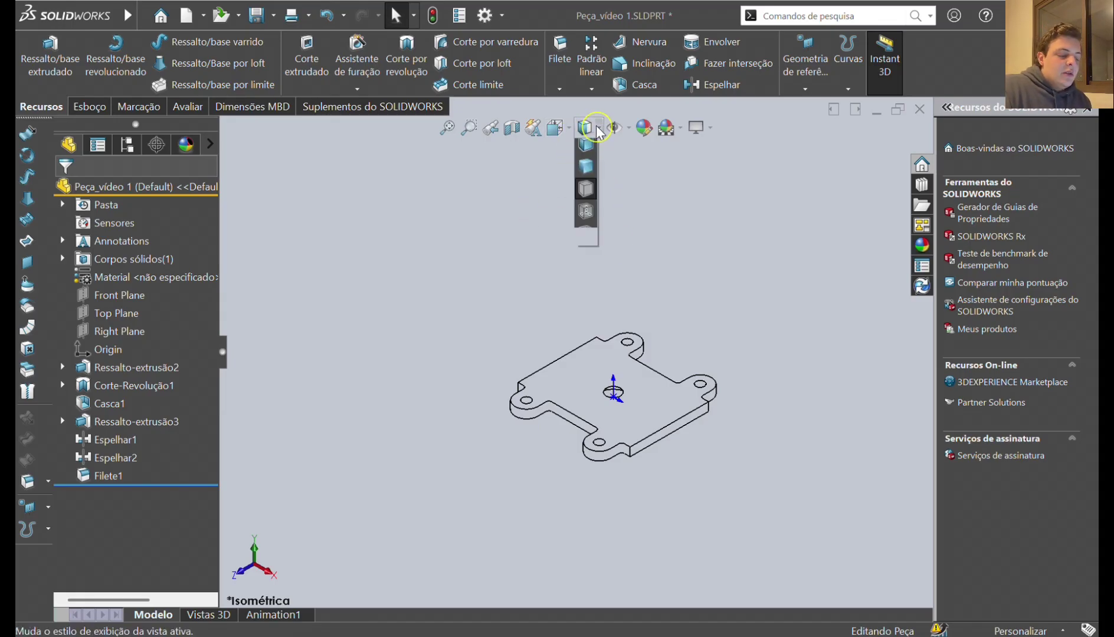
{"action": "left_click", "coordinate": [587, 154]}
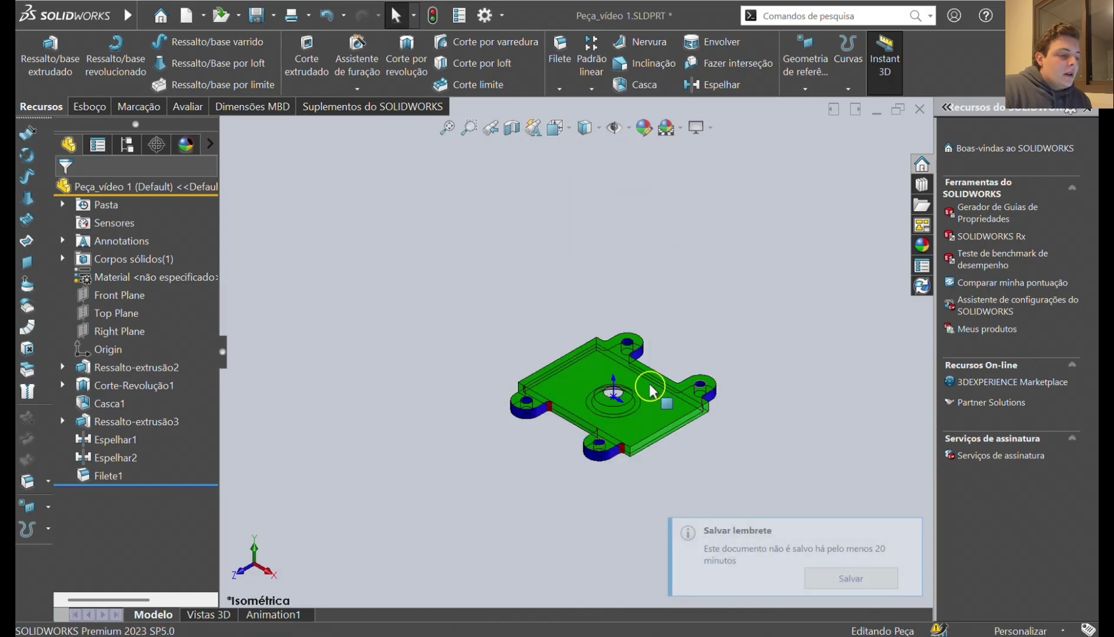
{"action": "left_click", "coordinate": [599, 128]}
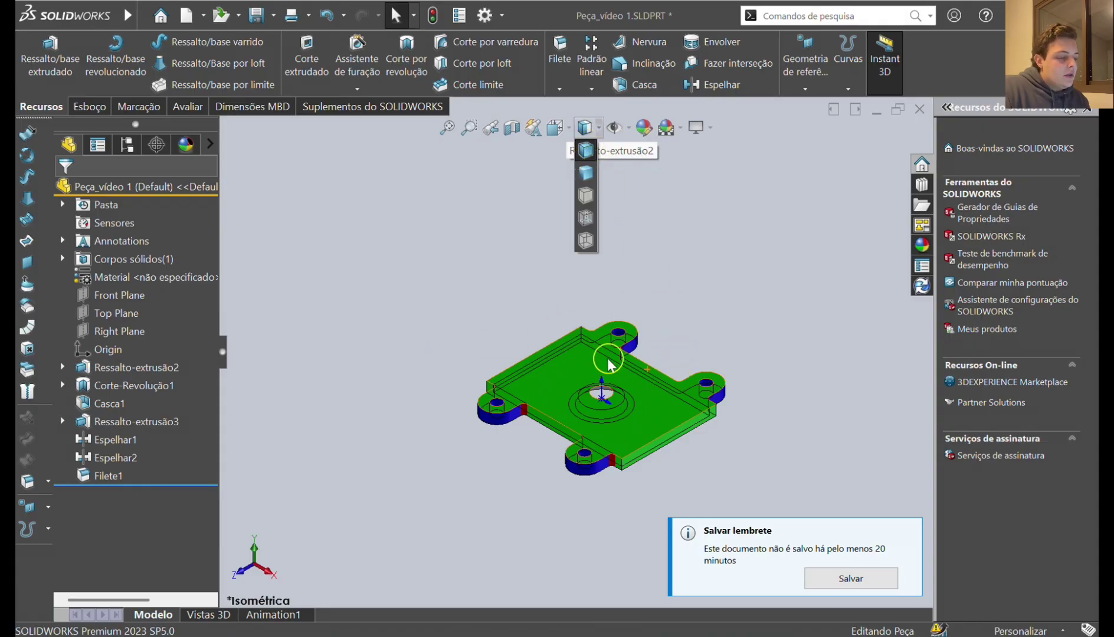
{"action": "left_click", "coordinate": [585, 172]}
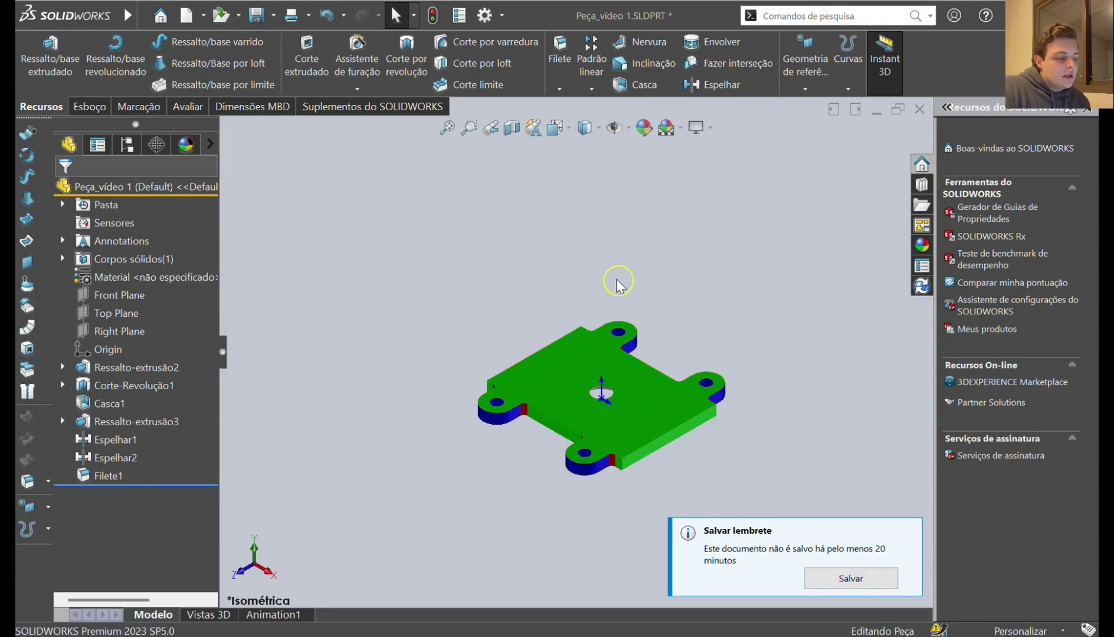
{"action": "left_click", "coordinate": [599, 129]}
{"action": "left_click", "coordinate": [585, 211]}
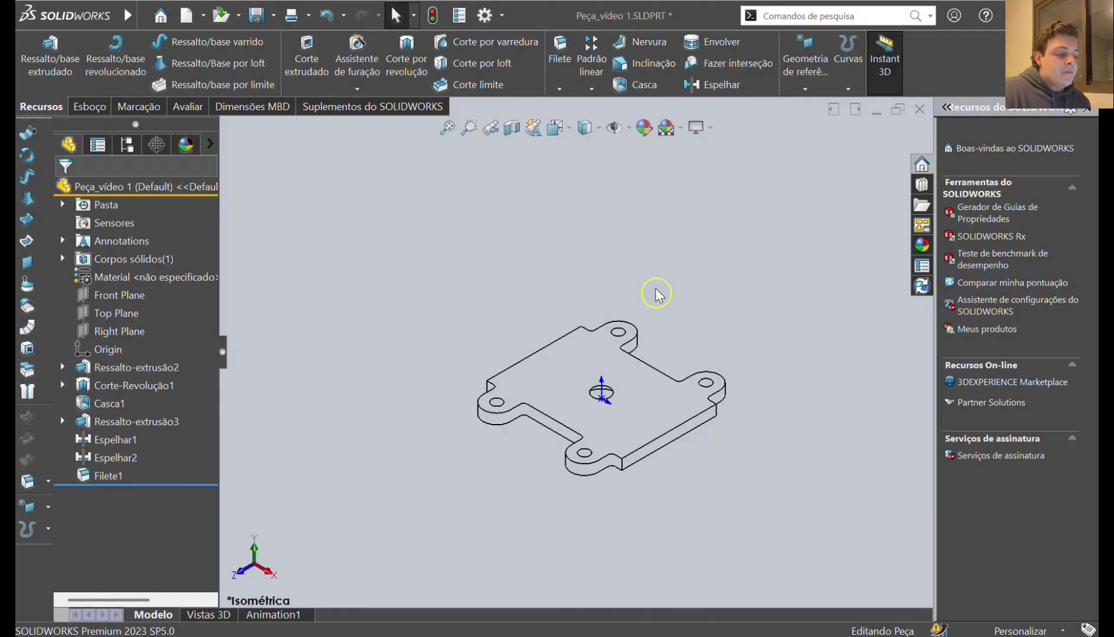
Switch the global visibility of planes off and back on
{"action": "left_click", "coordinate": [627, 128]}
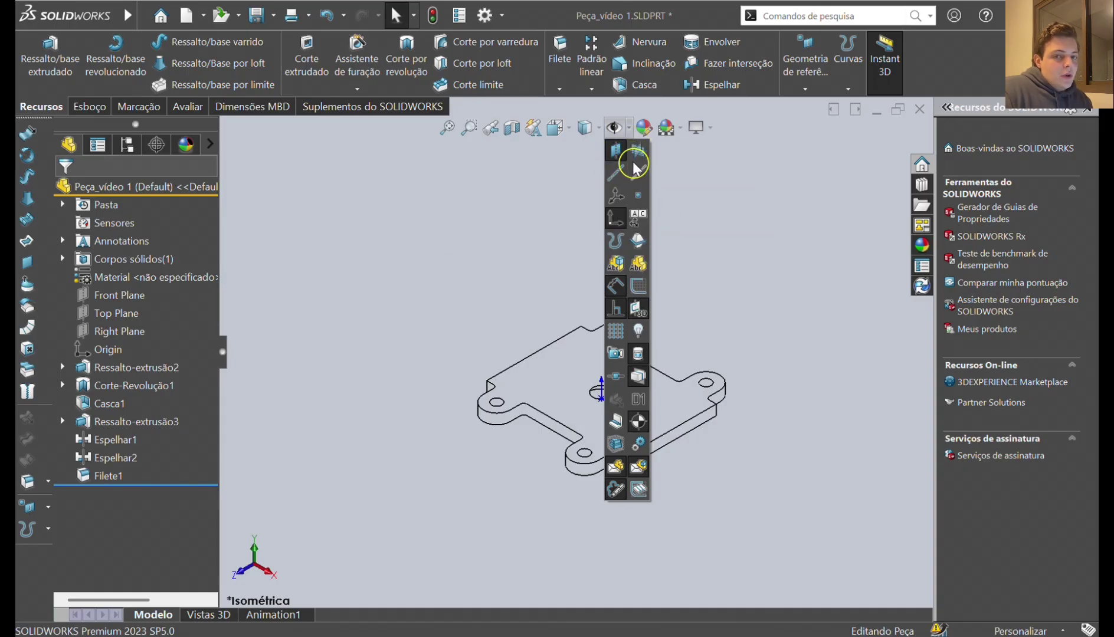
{"action": "left_click", "coordinate": [618, 153]}
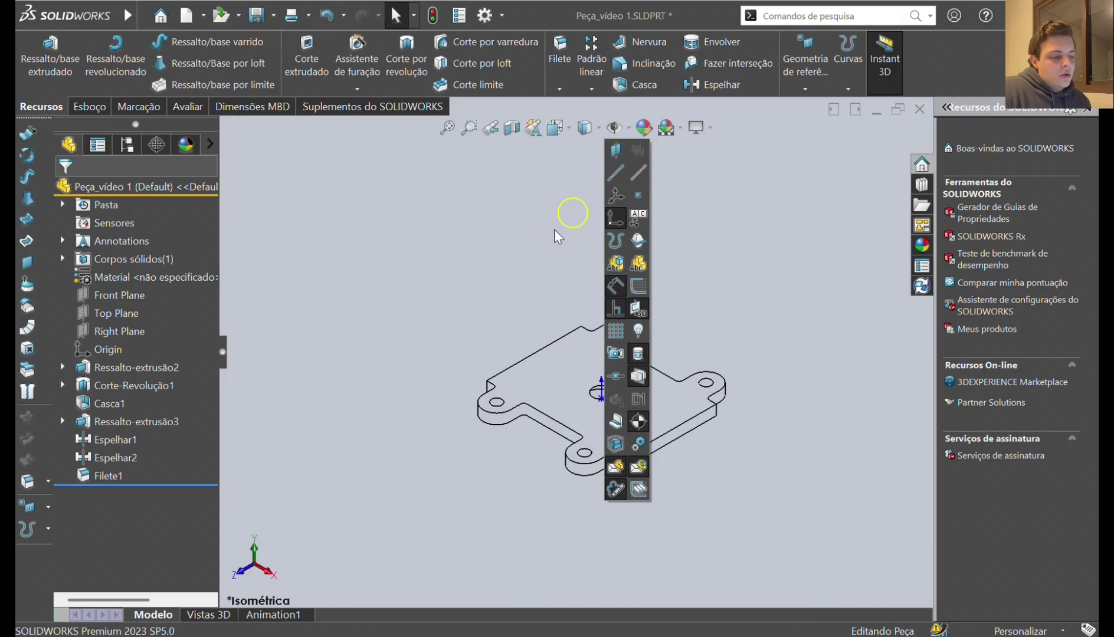
{"action": "left_click", "coordinate": [617, 152]}
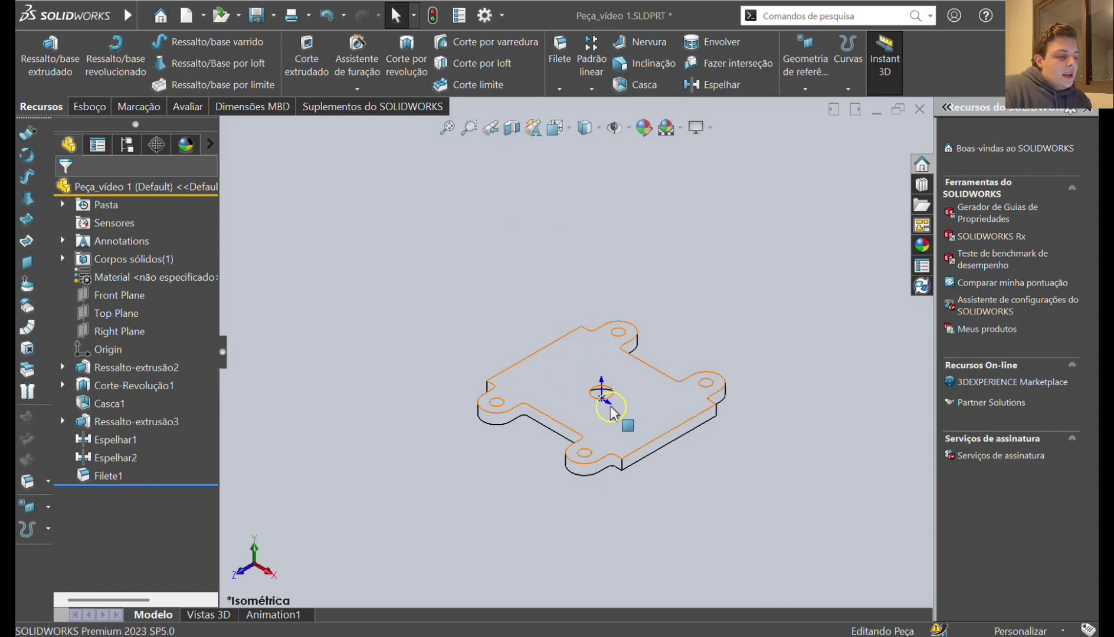
Section the plate along the Front Plane after trying another reference plane, and return to the isometric view of the whole part
{"action": "left_click", "coordinate": [512, 125]}
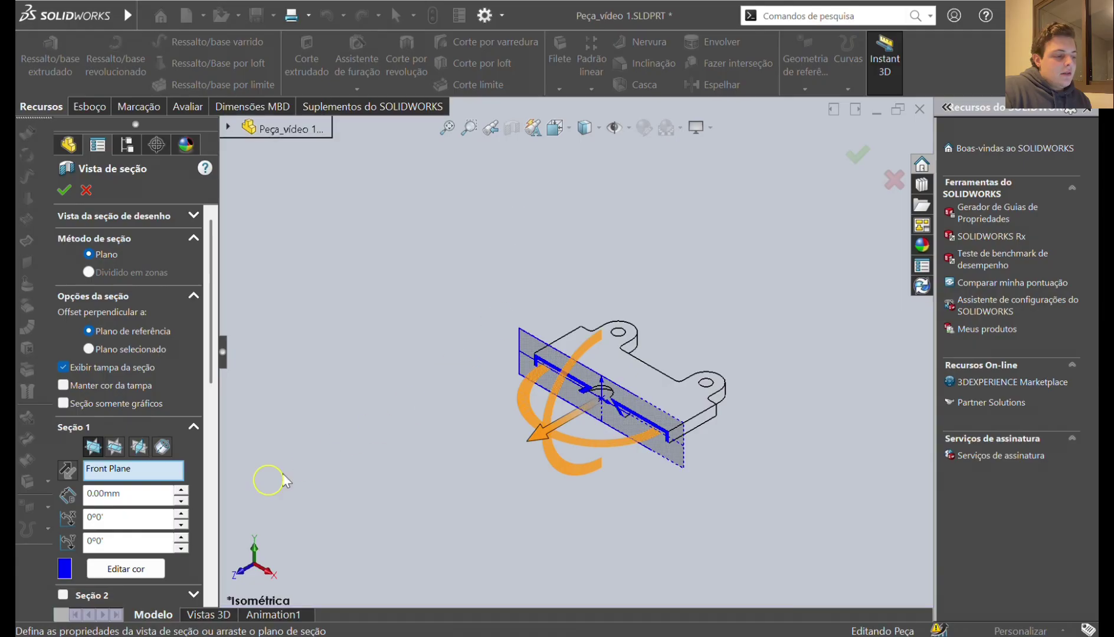
{"action": "left_click", "coordinate": [138, 448]}
{"action": "left_click", "coordinate": [94, 449]}
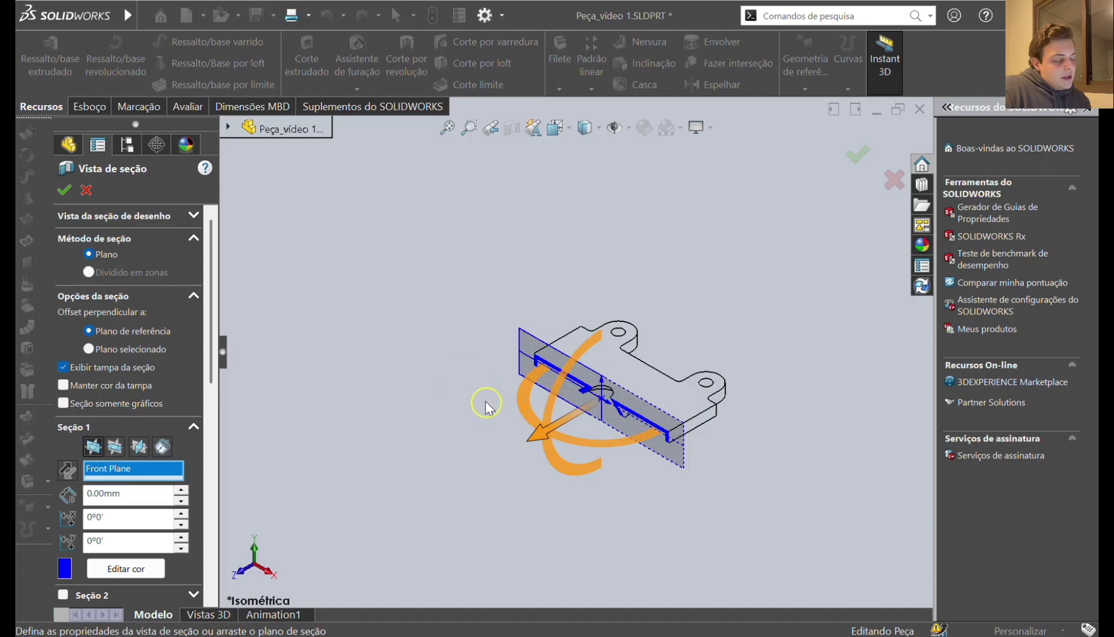
{"action": "left_click", "coordinate": [64, 189]}
{"action": "middle_click_drag", "start_coordinate": [595, 460], "coordinate": [525, 385]}
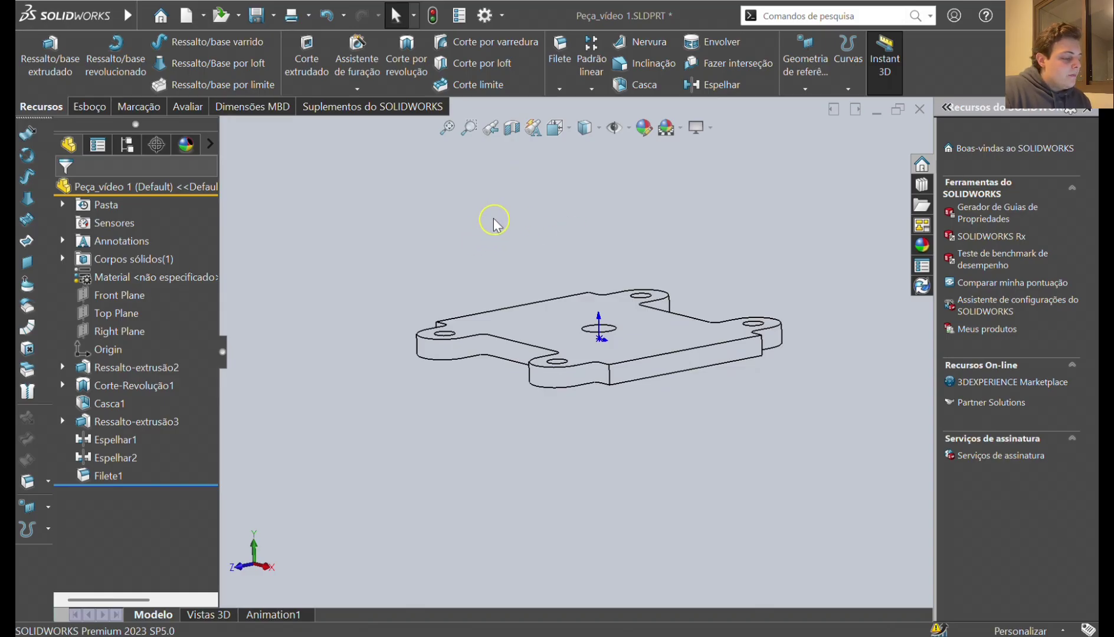
{"action": "key", "text": "ctrl+7"}
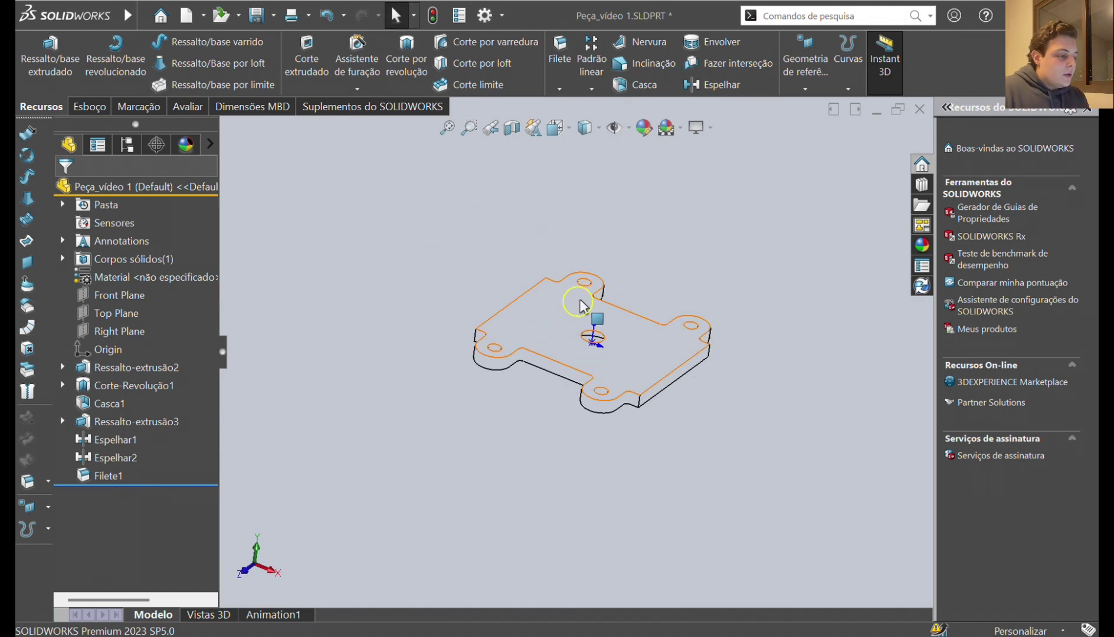
Create a new part document from the BoschPart template
{"action": "left_click", "coordinate": [203, 15]}
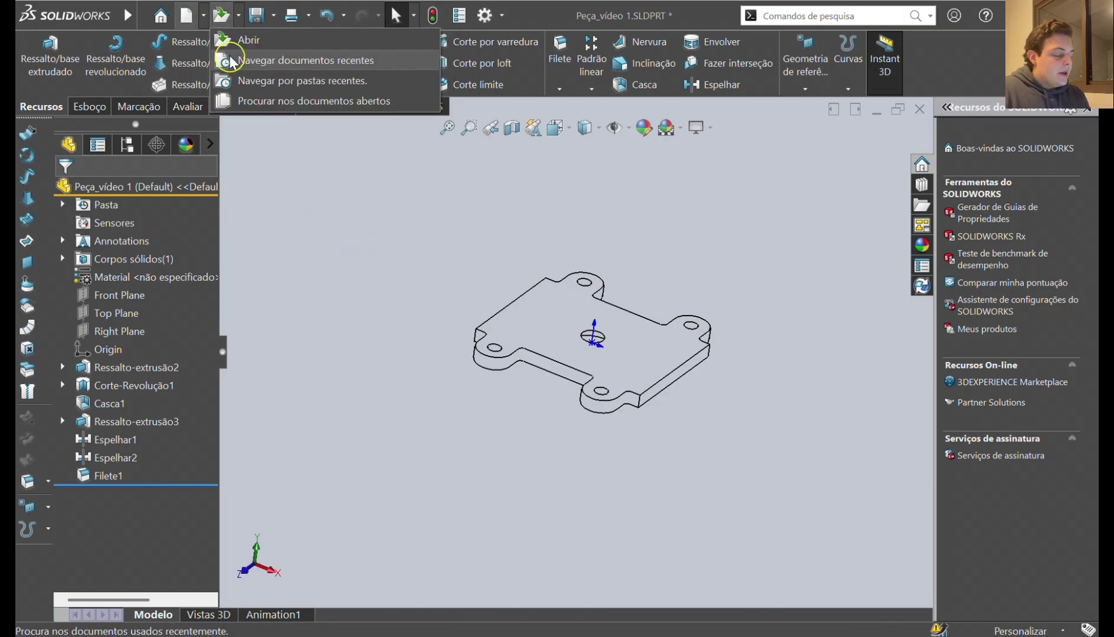
{"action": "left_click", "coordinate": [212, 42]}
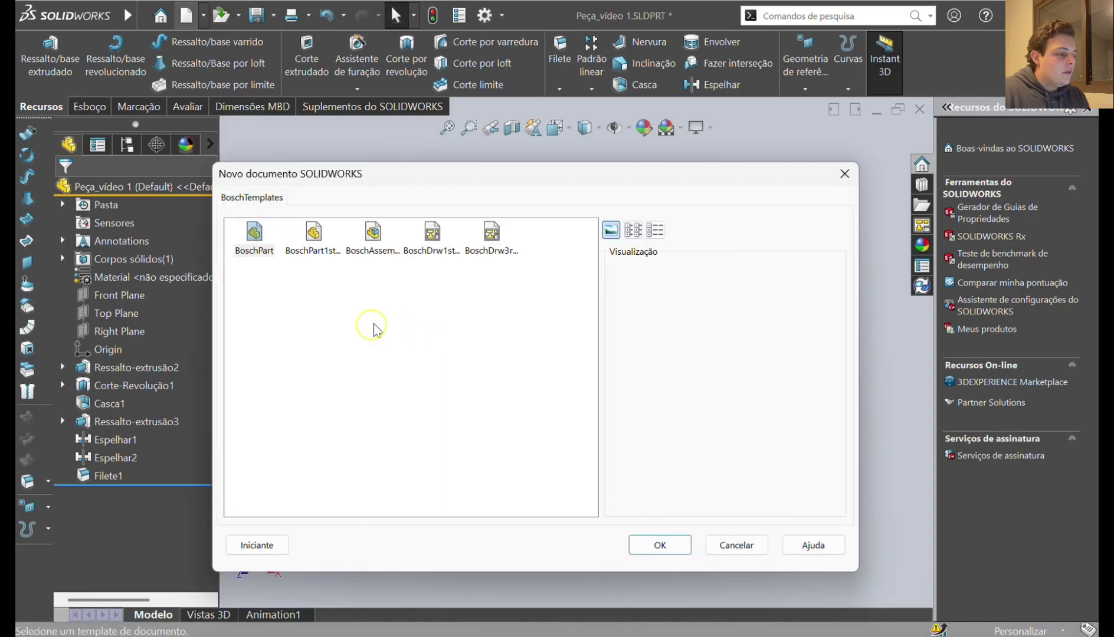
{"action": "left_click", "coordinate": [660, 545]}
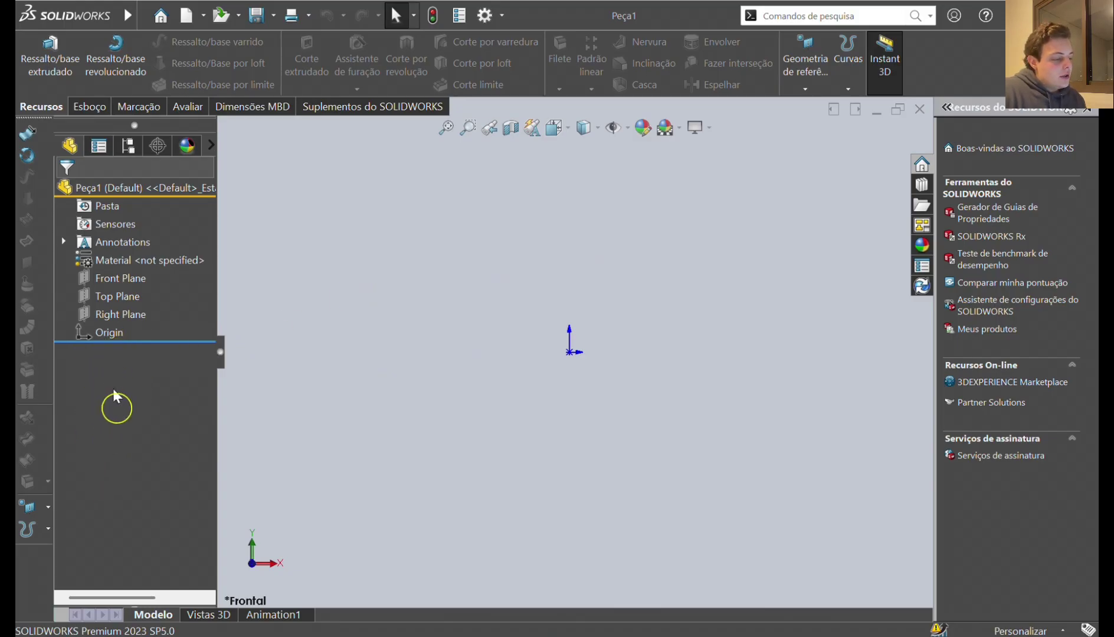
Open a new sketch on the Top Plane and exit it without drawing anything
{"action": "left_click", "coordinate": [88, 107]}
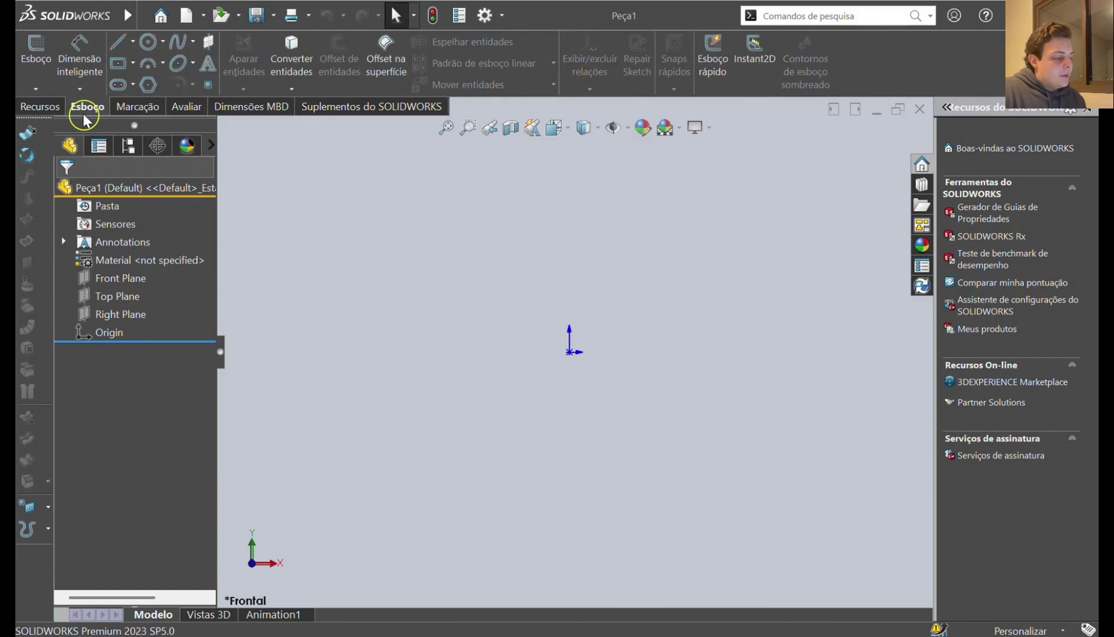
{"action": "left_click", "coordinate": [38, 62]}
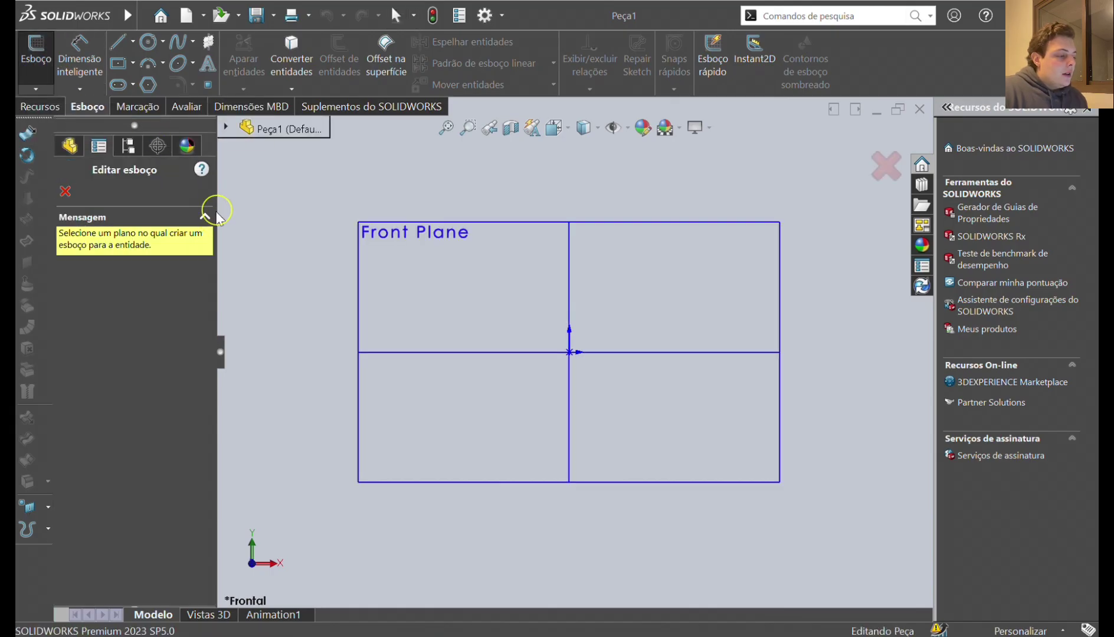
{"action": "left_click", "coordinate": [482, 353]}
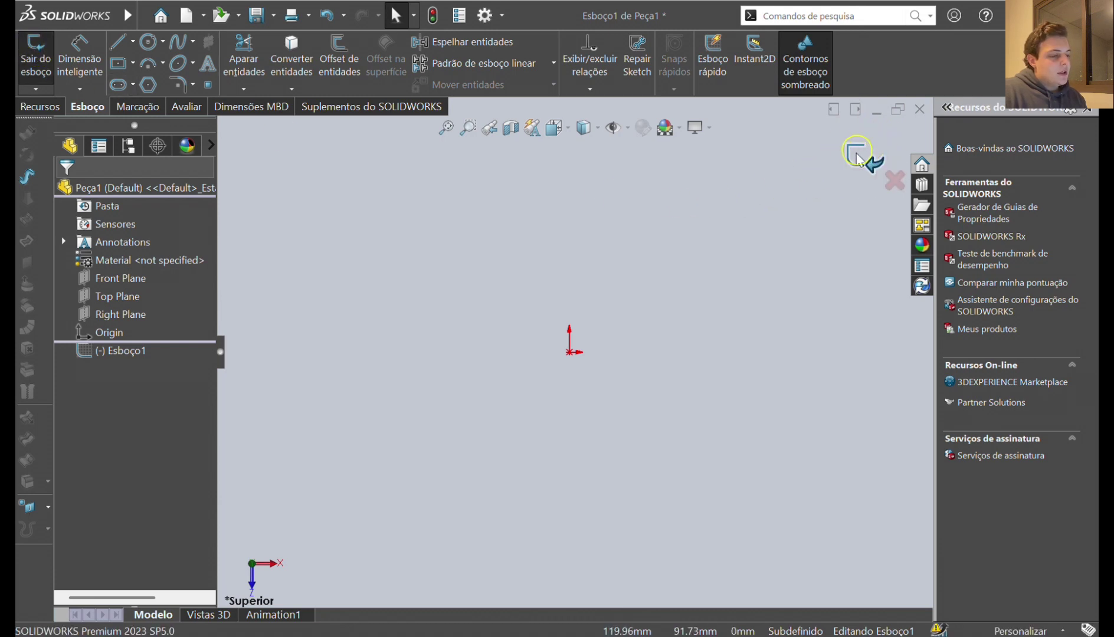
{"action": "left_click", "coordinate": [32, 65]}
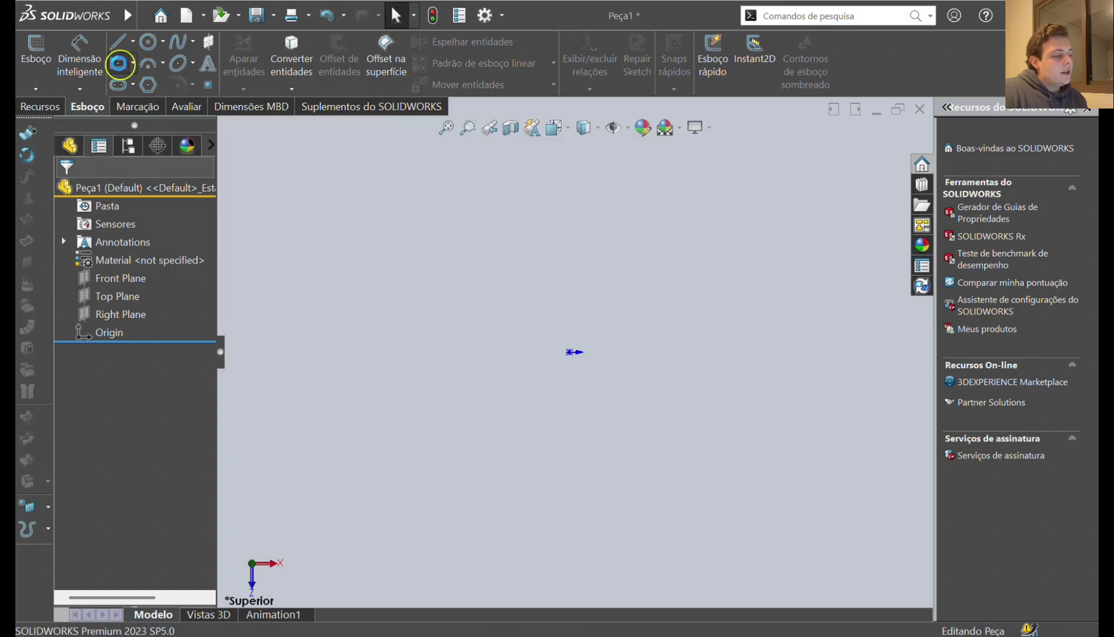
Sketch a center rectangle about 327 mm wide on the Top Plane, centred on the origin
{"action": "left_click", "coordinate": [119, 69]}
{"action": "middle_click_drag", "start_coordinate": [362, 330], "coordinate": [467, 406]}
{"action": "middle_click_drag", "start_coordinate": [614, 335], "coordinate": [521, 408]}
{"action": "left_click", "coordinate": [513, 400]}
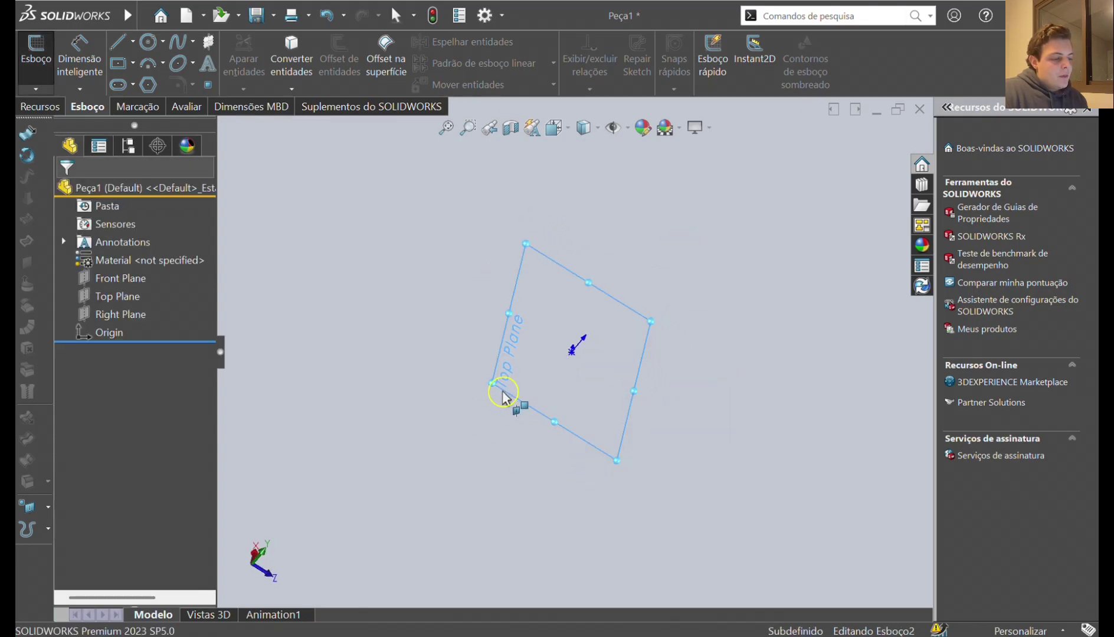
{"action": "mouse_move", "coordinate": [65, 14]}
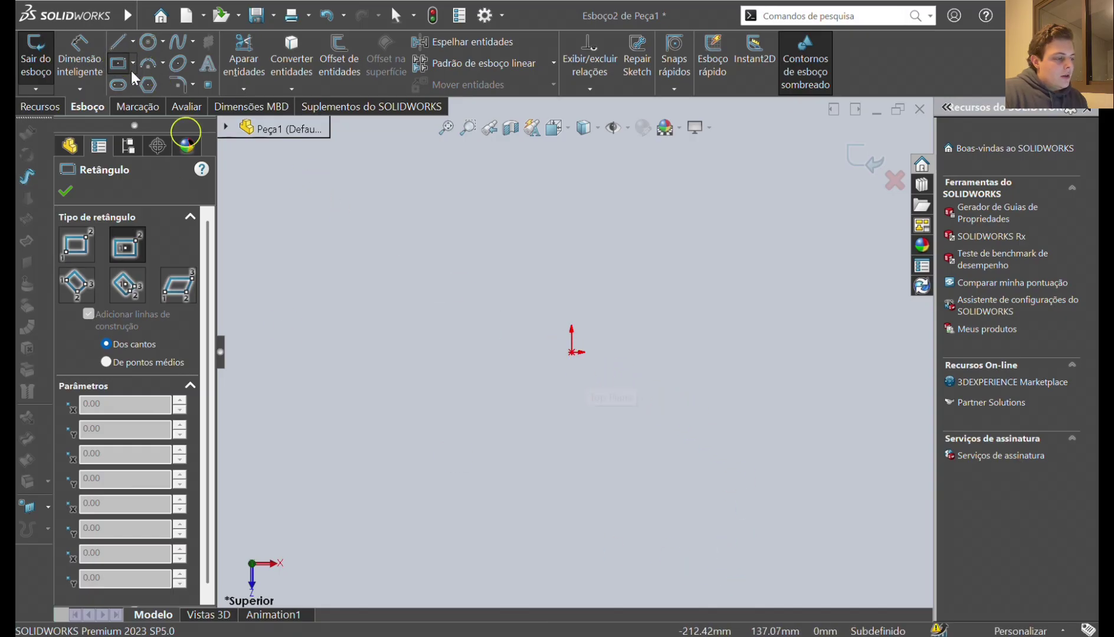
{"action": "left_click", "coordinate": [571, 352]}
{"action": "left_click", "coordinate": [688, 410]}
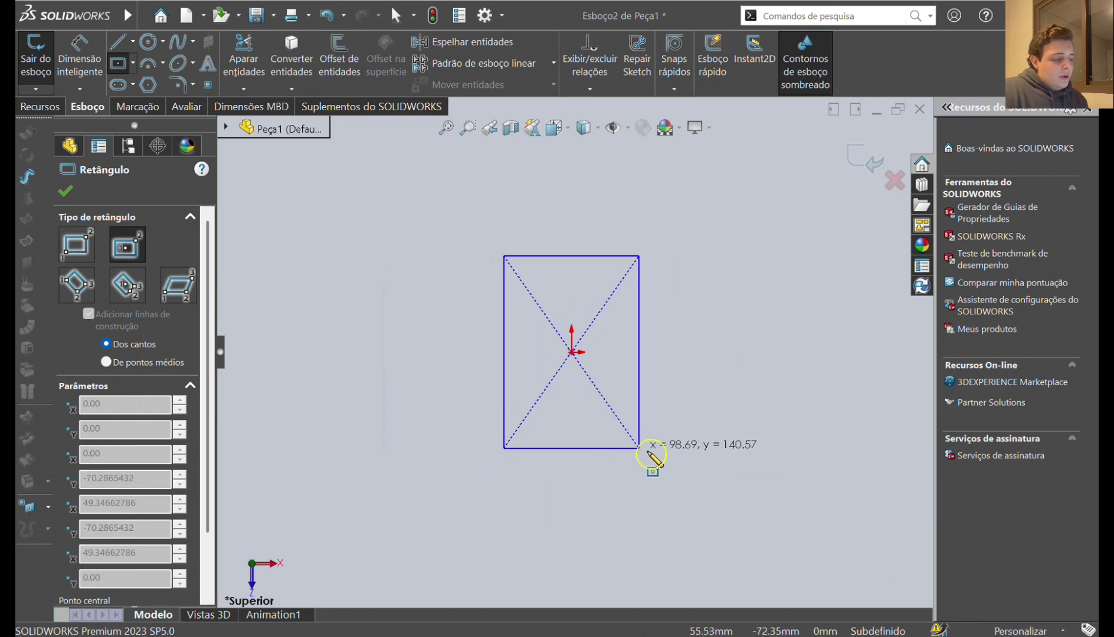
{"action": "left_click", "coordinate": [797, 481]}
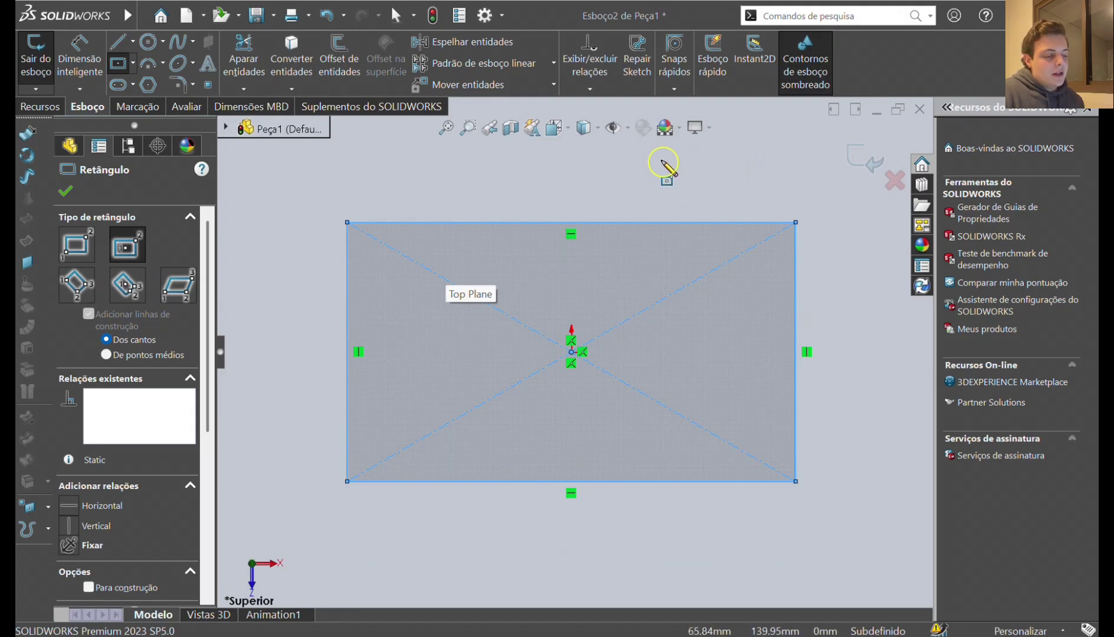
Draw two extra center rectangles near the upper-right corner of the main one, and undo both
{"action": "left_click", "coordinate": [704, 162]}
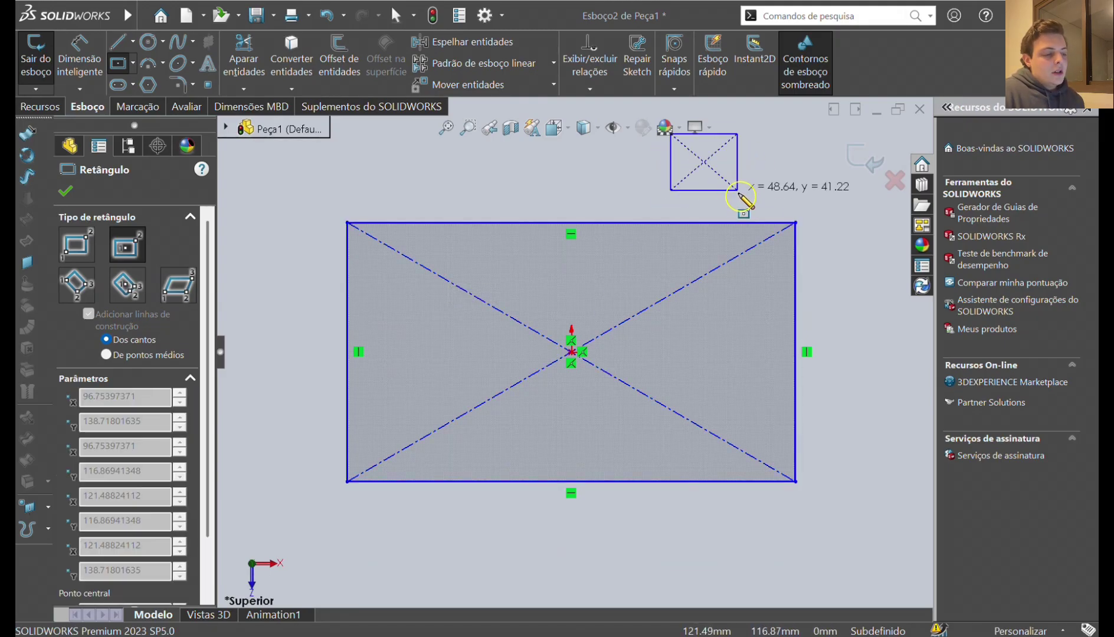
{"action": "left_click", "coordinate": [776, 196]}
{"action": "left_click", "coordinate": [827, 241]}
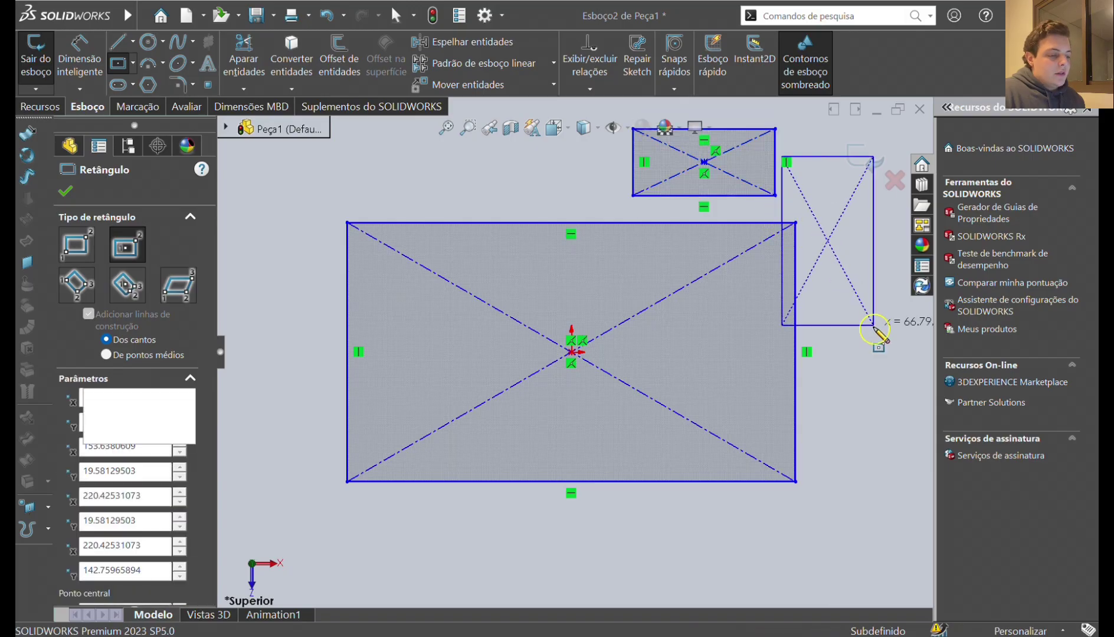
{"action": "left_click", "coordinate": [873, 325]}
{"action": "key", "text": "Escape"}
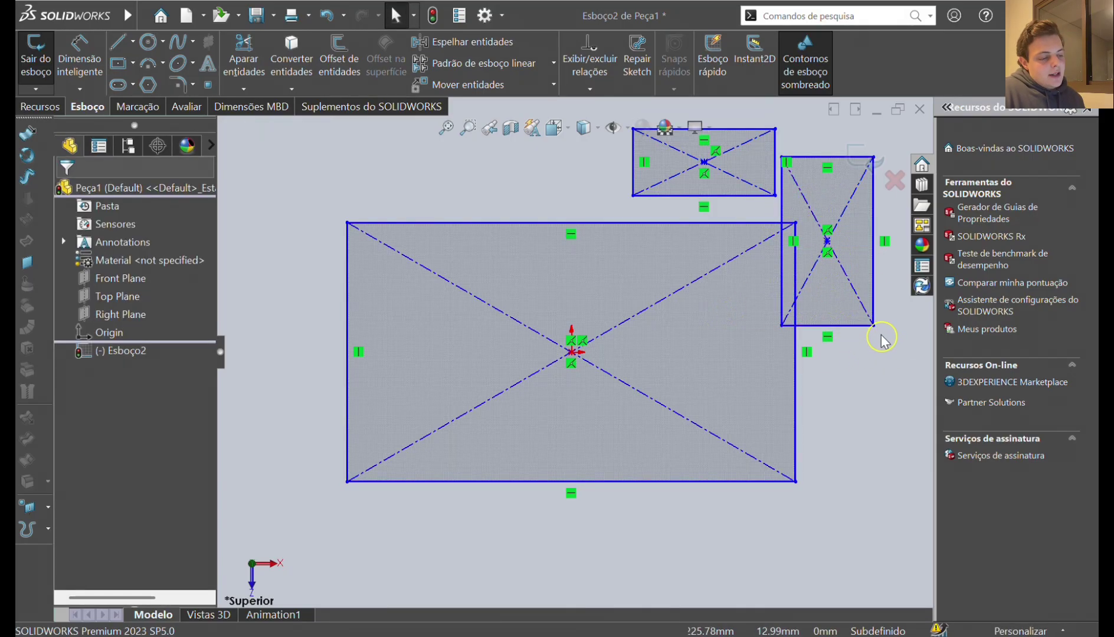
{"action": "key", "text": "ctrl+z"}
{"action": "key", "text": "ctrl+z"}
{"action": "key", "text": "ctrl+z"}
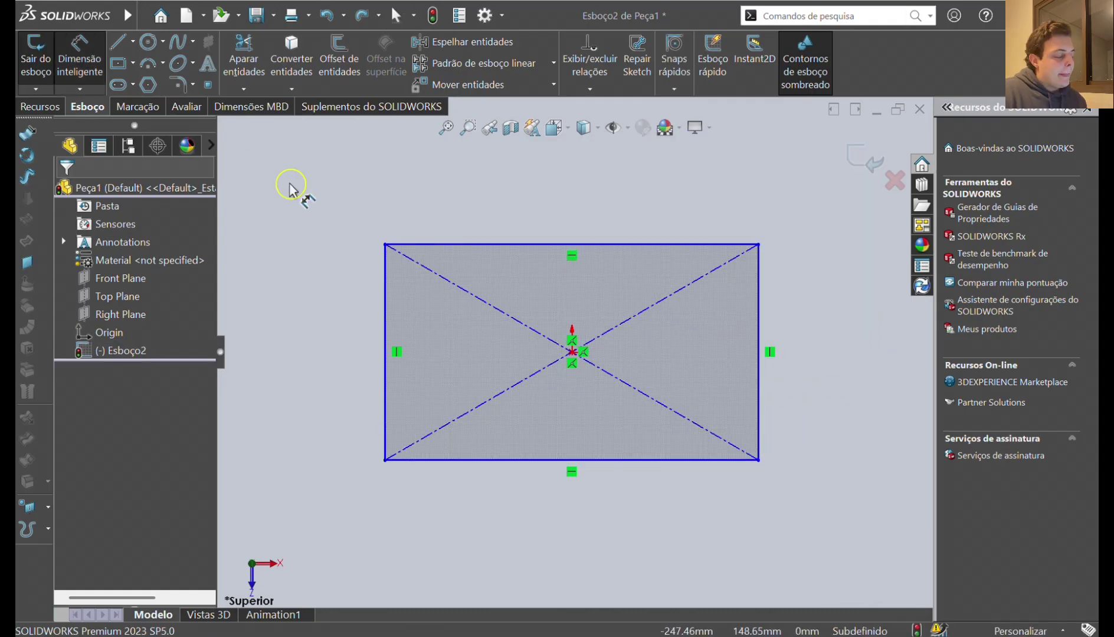
Dimension the rectangle's top edge and set its width to 200 mm
{"action": "left_click", "coordinate": [464, 244]}
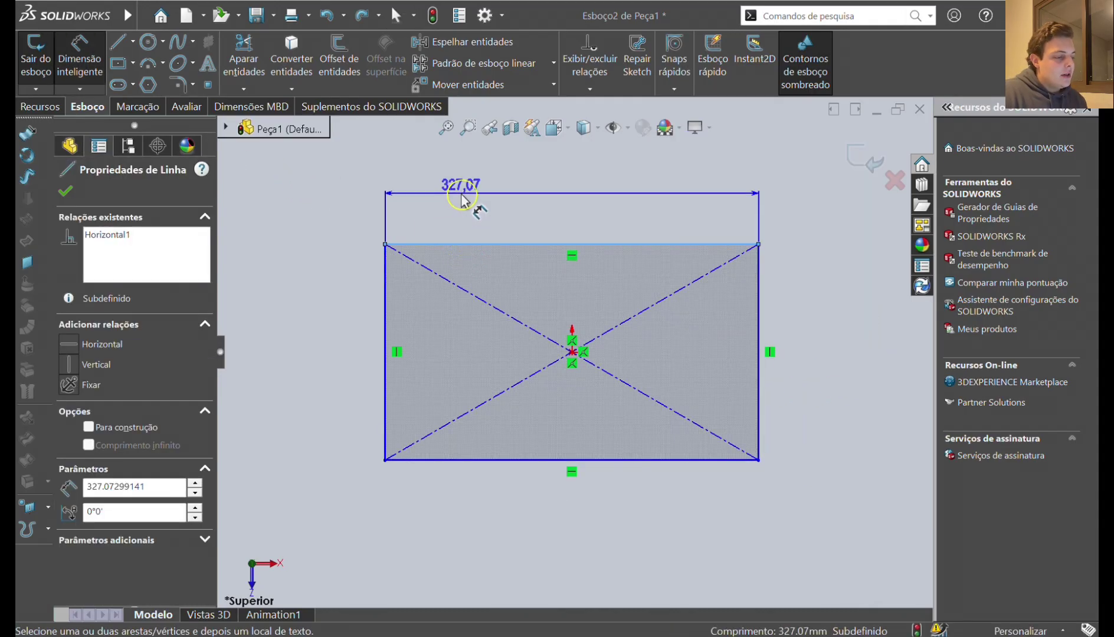
{"action": "left_click", "coordinate": [527, 205]}
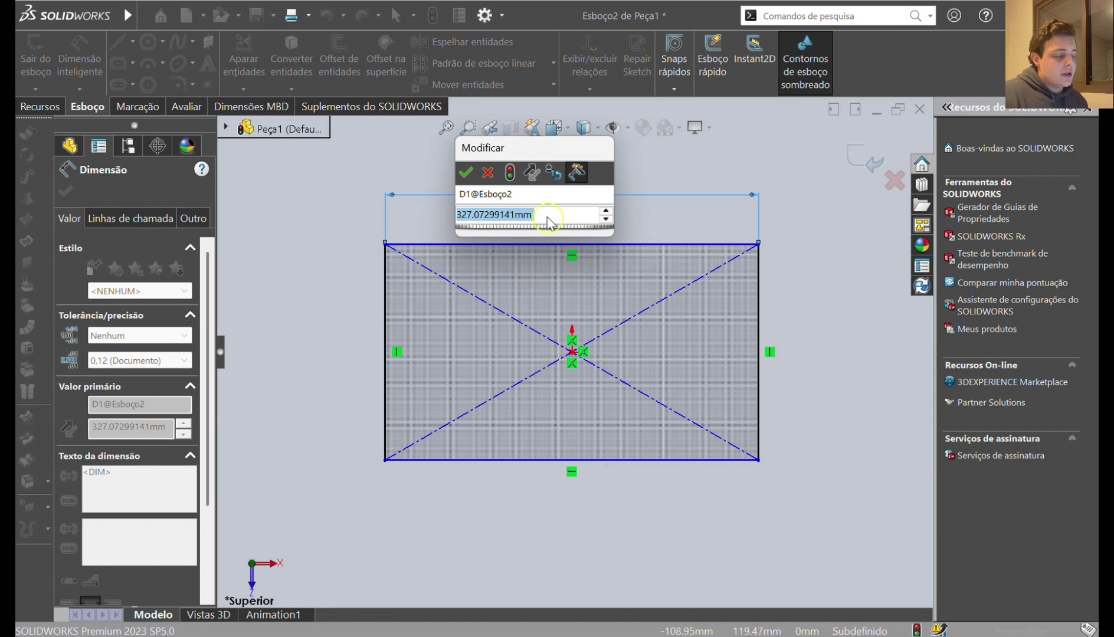
{"action": "type", "text": "2"}
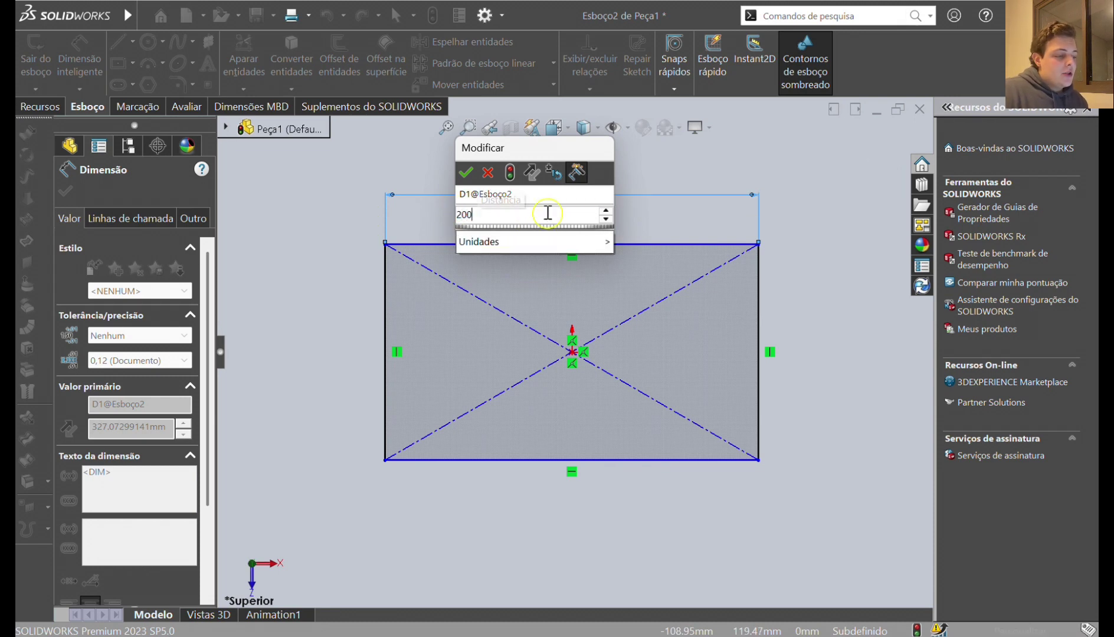
{"action": "type", "text": "00"}
{"action": "key", "text": "Return"}
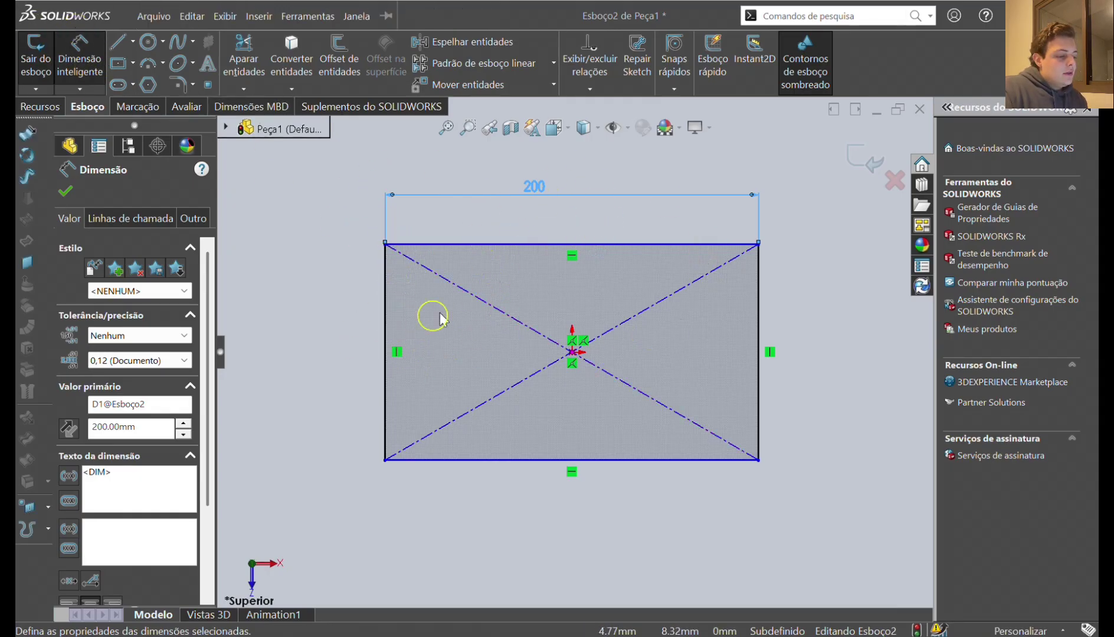
Dimension the rectangle's left edge, set its height to 140 mm, and leave the dimension command
{"action": "left_click", "coordinate": [385, 294]}
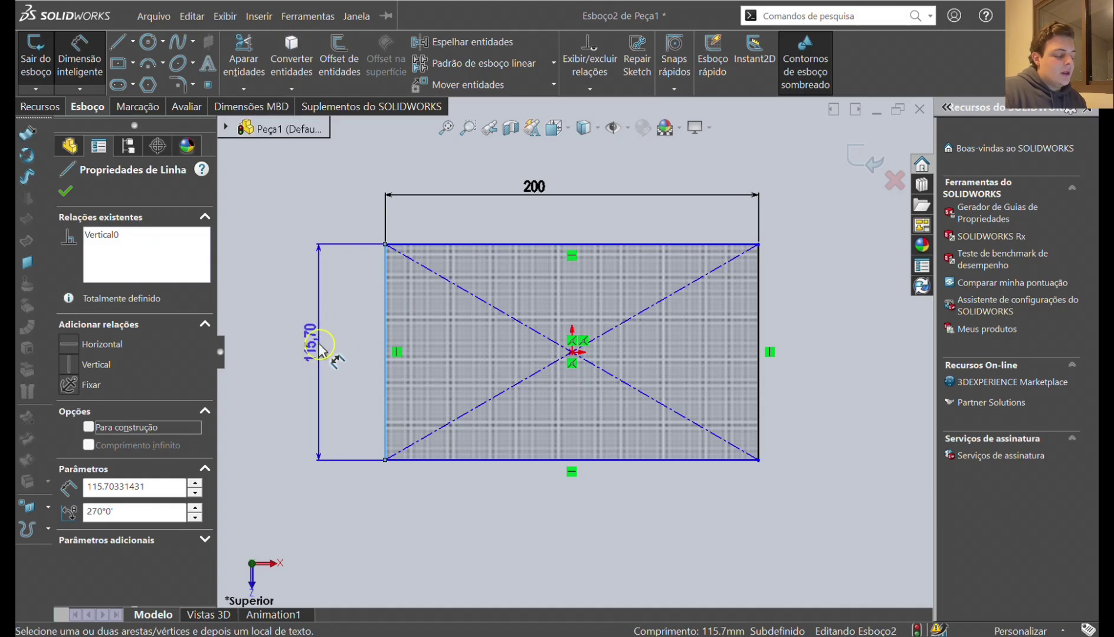
{"action": "left_click", "coordinate": [325, 349]}
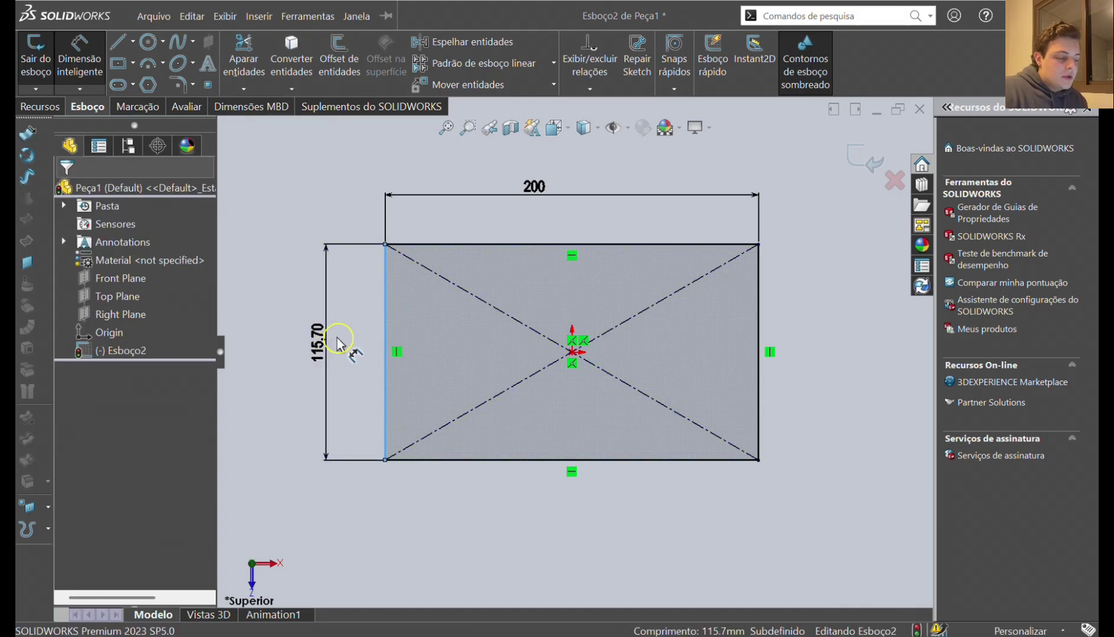
{"action": "type", "text": "140"}
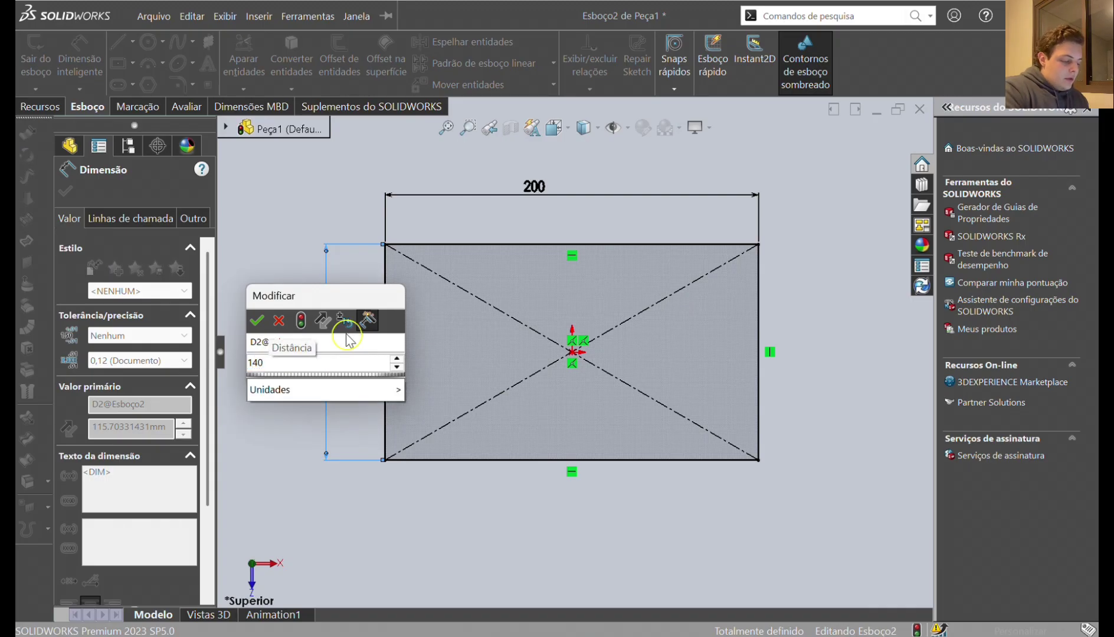
{"action": "key", "text": "Return"}
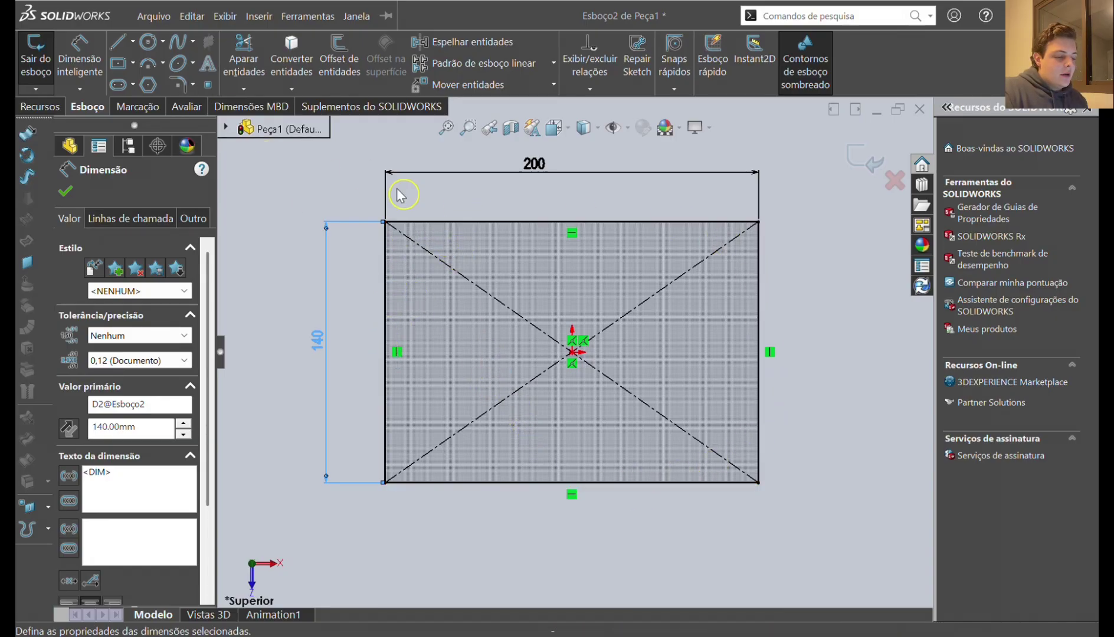
{"action": "left_click", "coordinate": [403, 225]}
{"action": "key", "text": "Escape"}
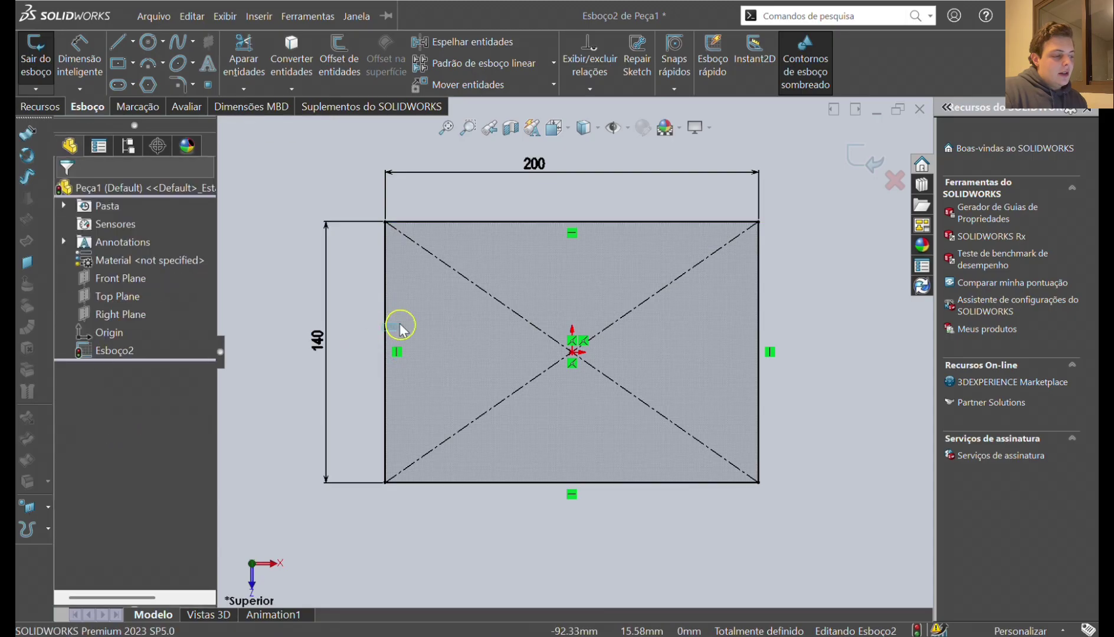
Check the sketch relations at the rectangle's centre point and its lower-left corner
{"action": "left_click", "coordinate": [572, 352]}
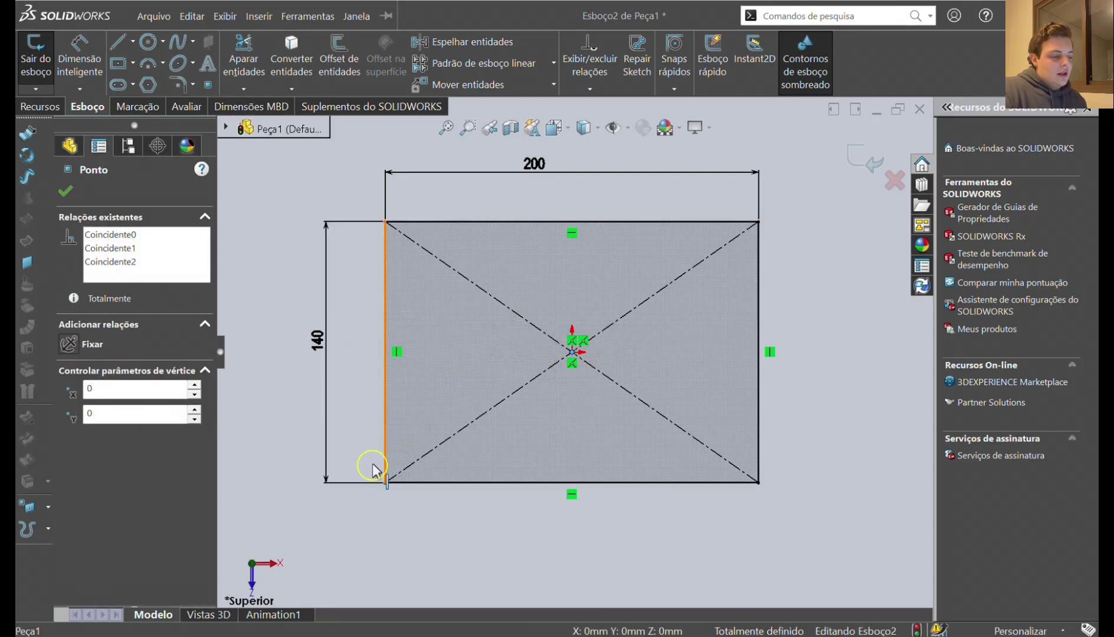
{"action": "left_click", "coordinate": [385, 481]}
{"action": "left_click", "coordinate": [386, 484]}
{"action": "key", "text": "Escape"}
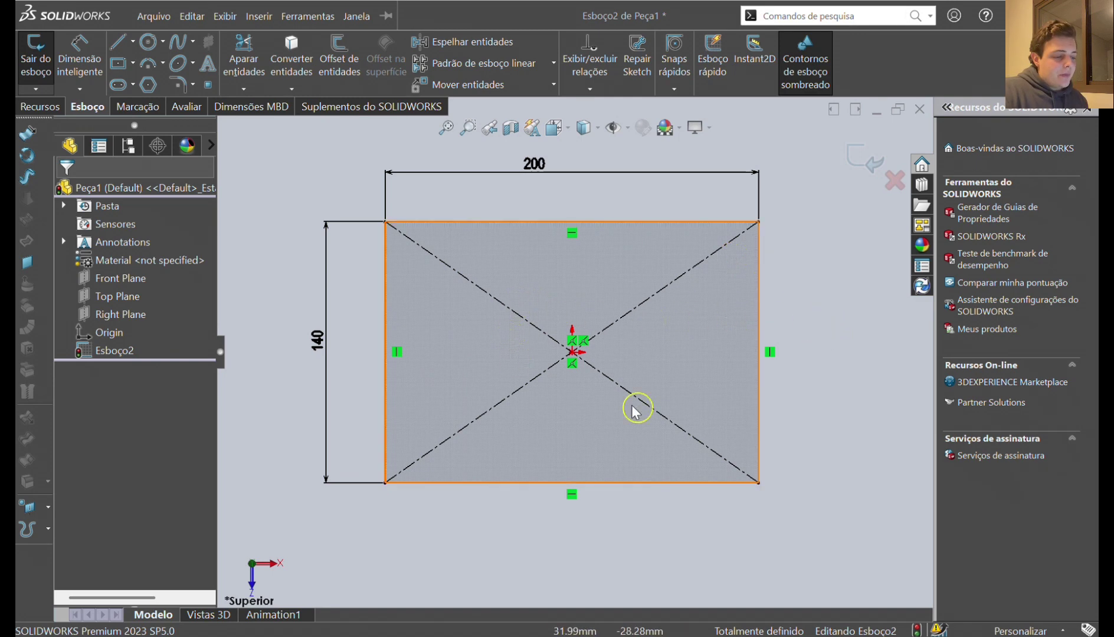
Start an extruded boss (Ressalto/base extrudado) from the dimensioned rectangle sketch
{"action": "left_click", "coordinate": [45, 109]}
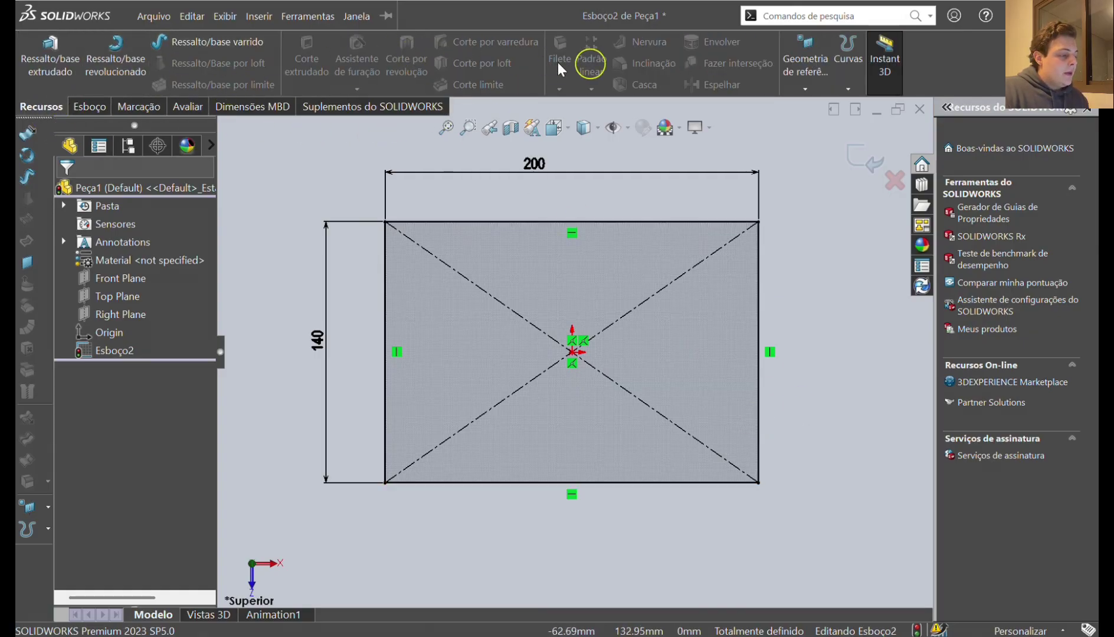
{"action": "left_click", "coordinate": [259, 16]}
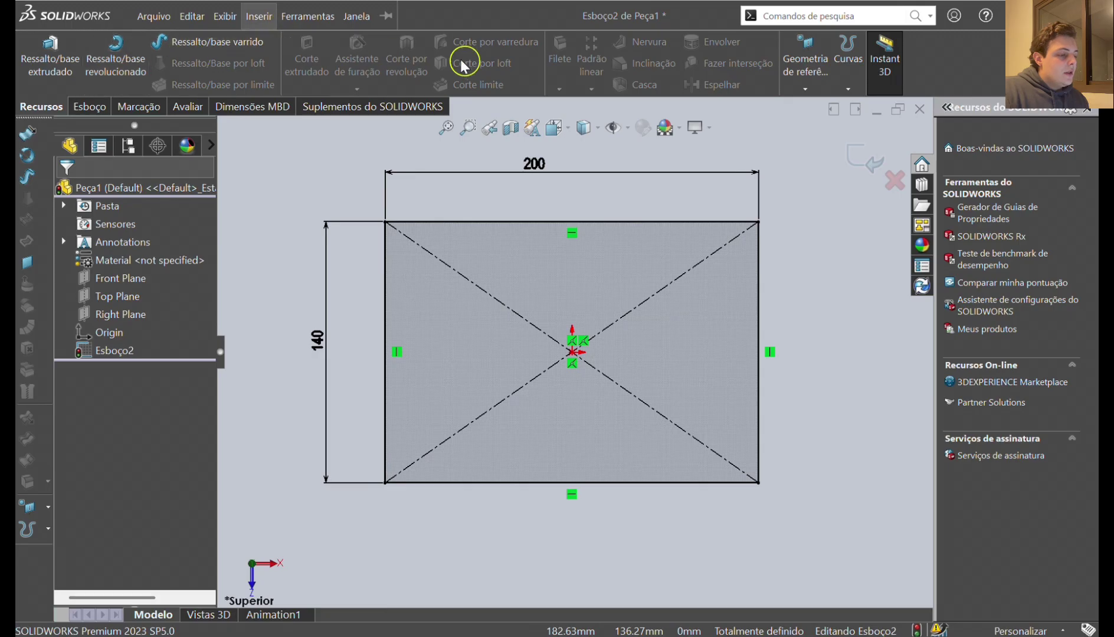
{"action": "left_click", "coordinate": [798, 191]}
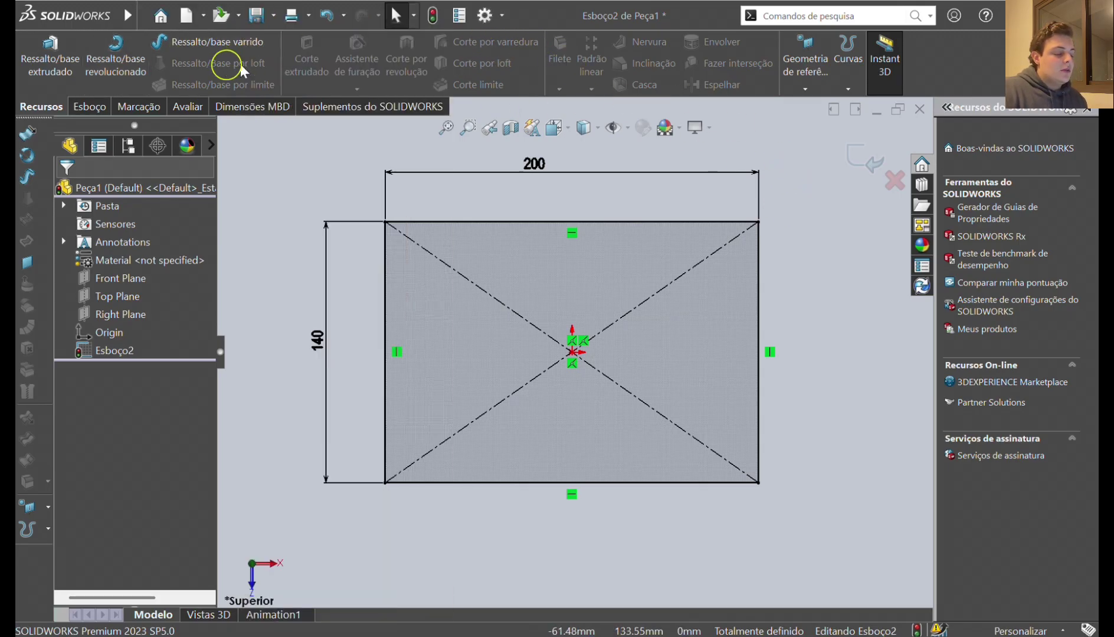
{"action": "left_click", "coordinate": [50, 59]}
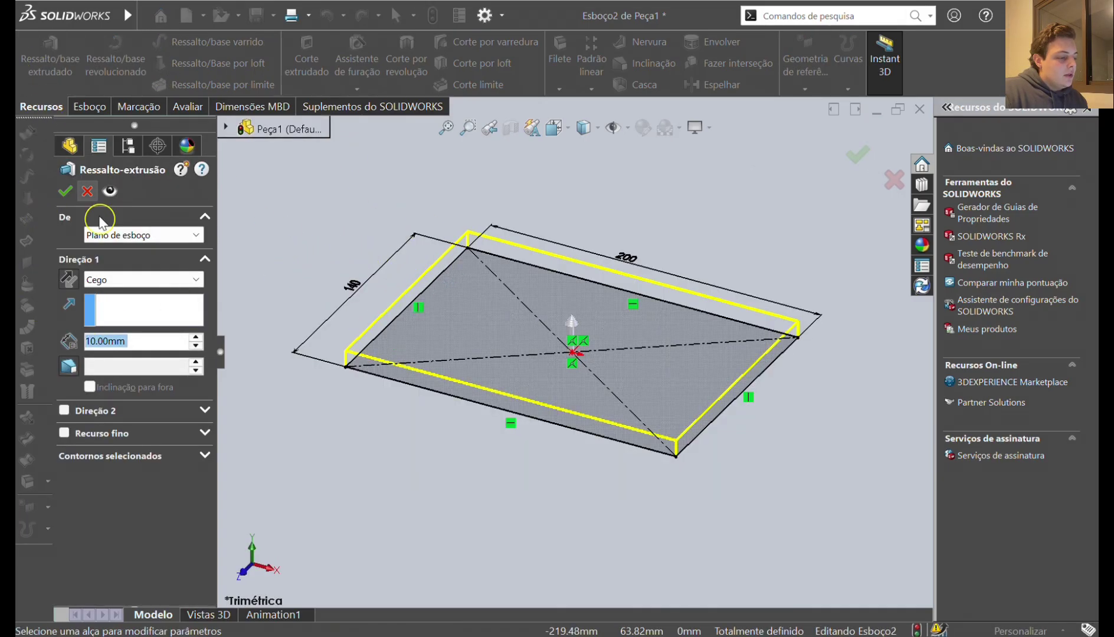
Try Superfície/Face/Plano and Vértice as the start condition of the extrusion
{"action": "left_click", "coordinate": [151, 236]}
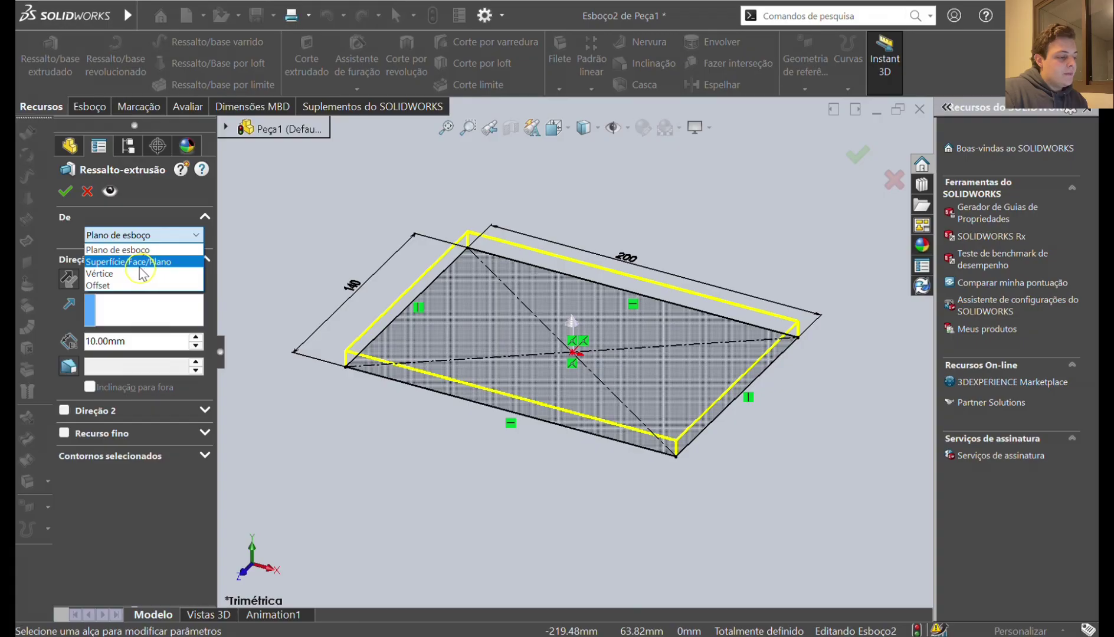
{"action": "left_click", "coordinate": [138, 264]}
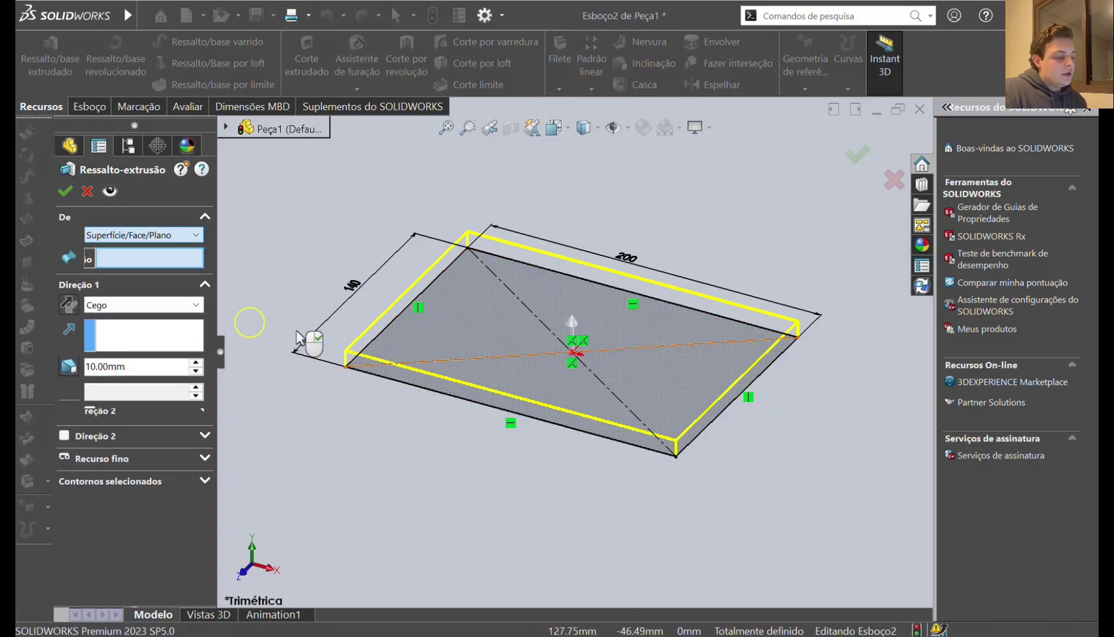
{"action": "left_click", "coordinate": [155, 236]}
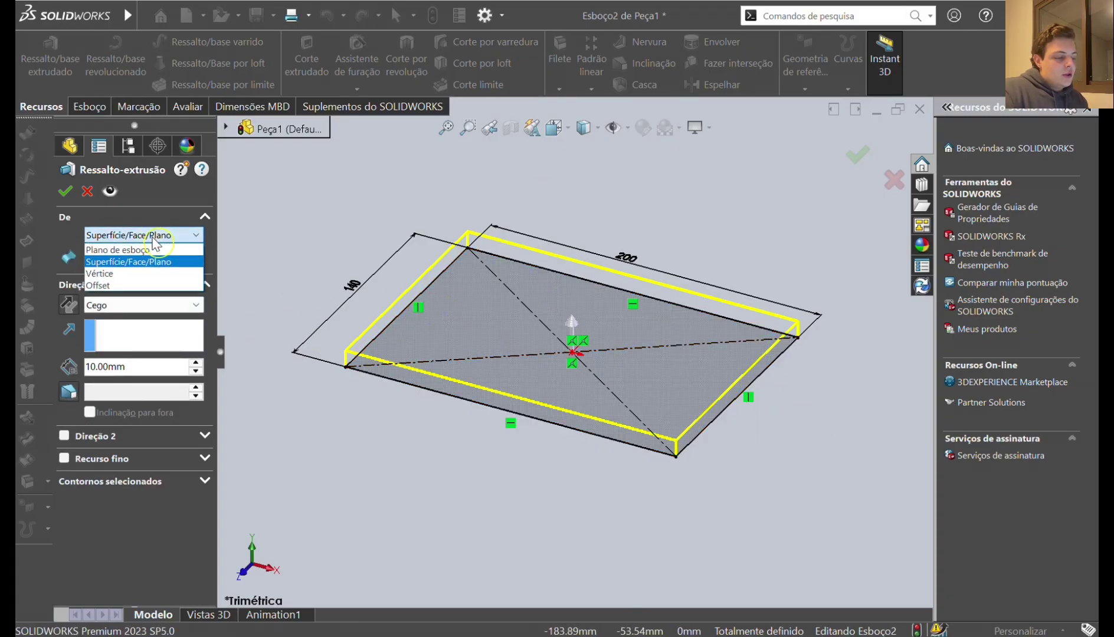
{"action": "left_click", "coordinate": [134, 273]}
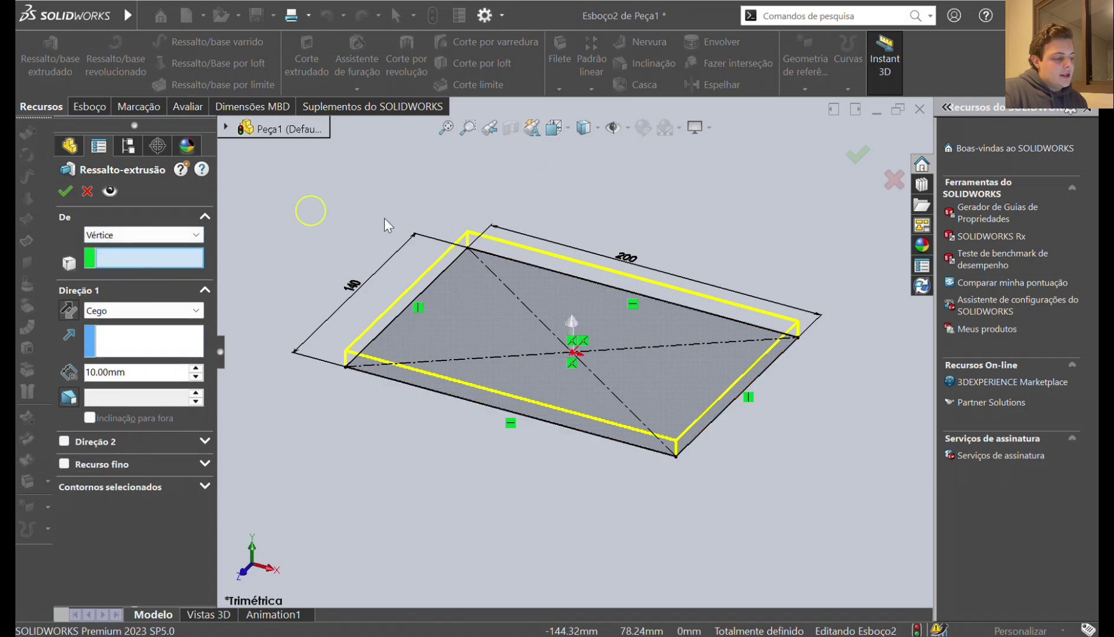
Try starting the extrusion at a 0.5 mm offset, inspect the preview, and restore Plano de esboço as the start condition
{"action": "left_click", "coordinate": [148, 236]}
{"action": "left_click", "coordinate": [137, 288]}
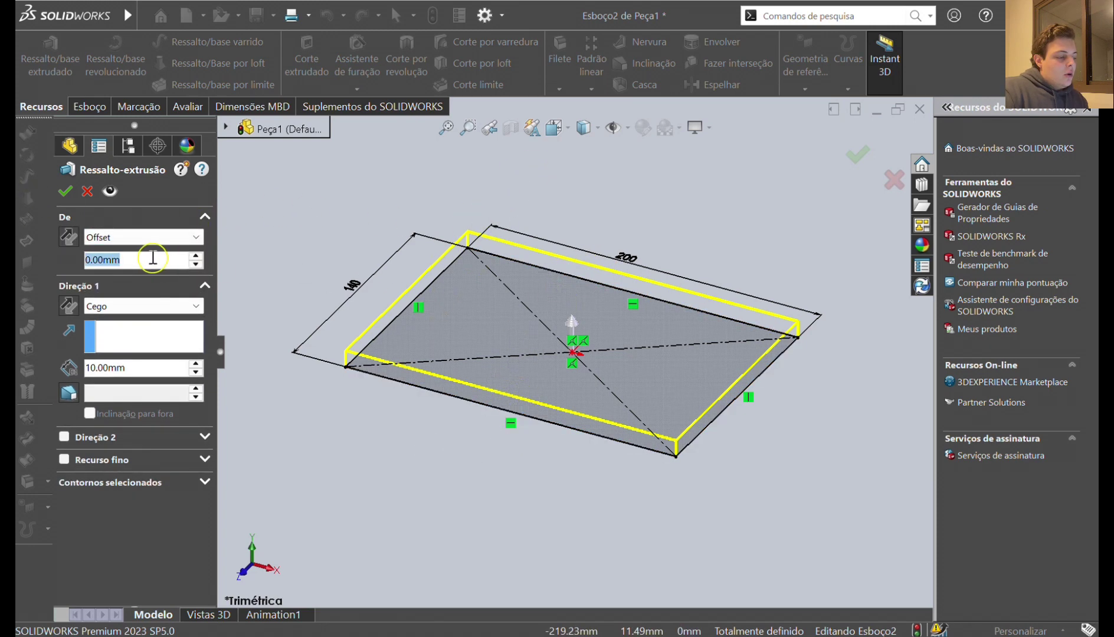
{"action": "type", "text": "0,5"}
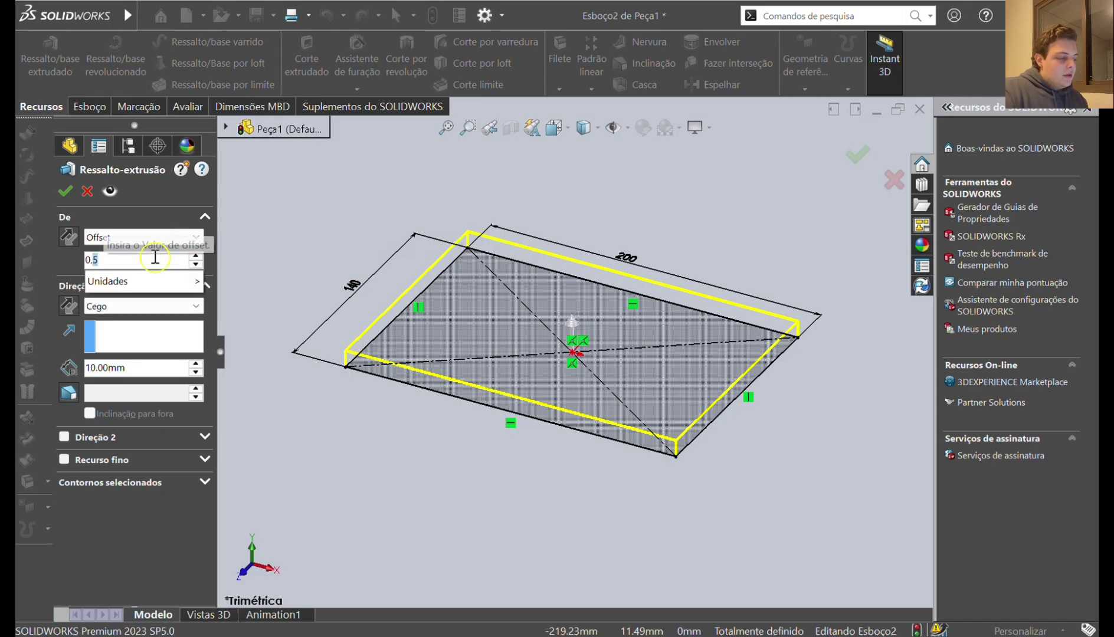
{"action": "key", "text": "Return"}
{"action": "scroll", "coordinate": [390, 385], "scroll_direction": "down", "scroll_amount": 2}
{"action": "middle_click_drag", "start_coordinate": [406, 391], "coordinate": [381, 366]}
{"action": "scroll", "coordinate": [399, 301], "scroll_direction": "down", "scroll_amount": 3}
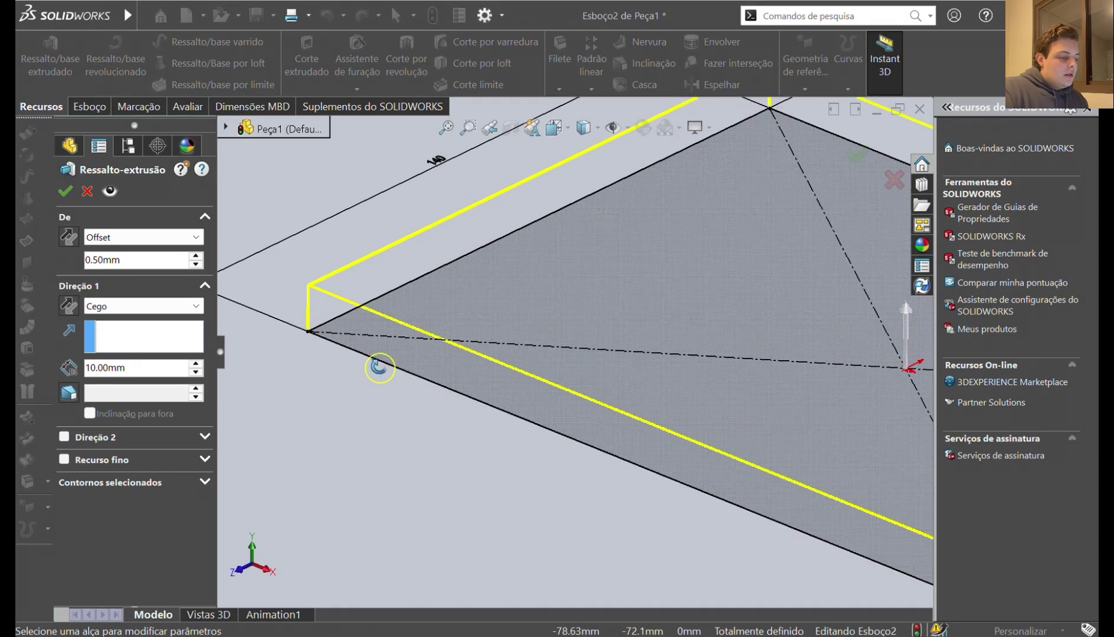
{"action": "scroll", "coordinate": [425, 319], "scroll_direction": "up", "scroll_amount": 1}
{"action": "scroll", "coordinate": [590, 358], "scroll_direction": "up", "scroll_amount": 4}
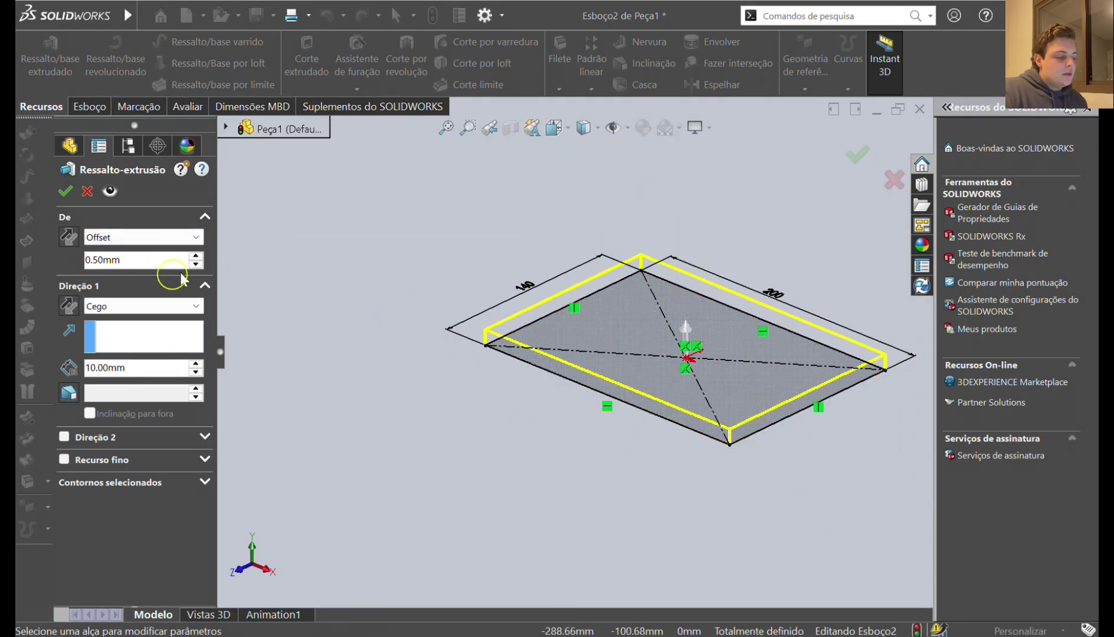
{"action": "left_click", "coordinate": [135, 237]}
{"action": "left_click", "coordinate": [129, 252]}
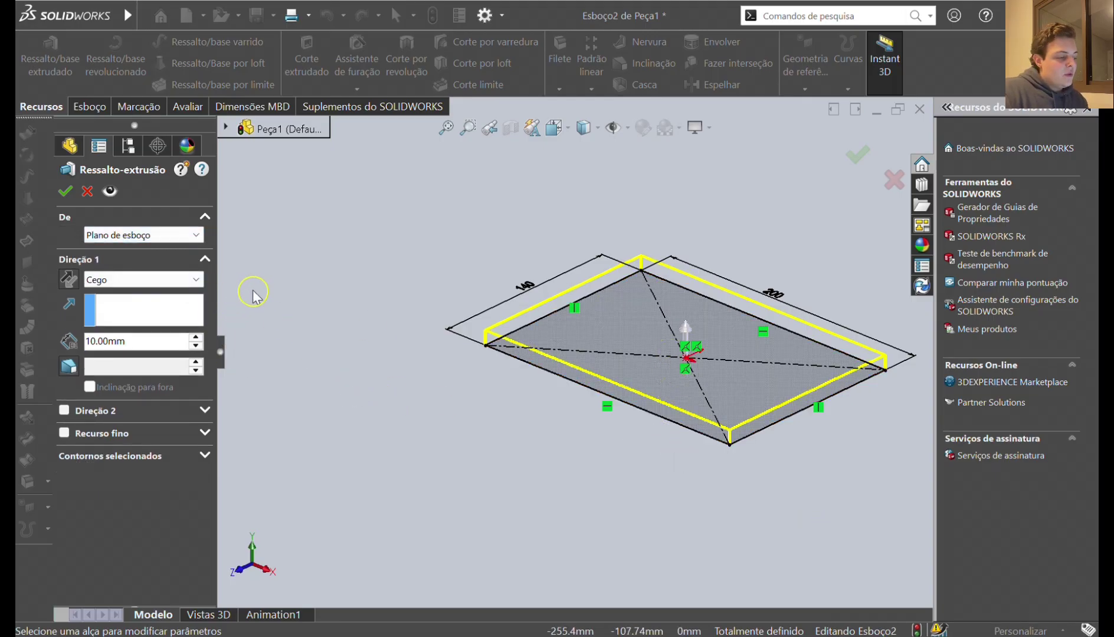
Keep Cego as the end condition in Direção 1 and set the extrusion depth to 100 mm
{"action": "left_click", "coordinate": [197, 282]}
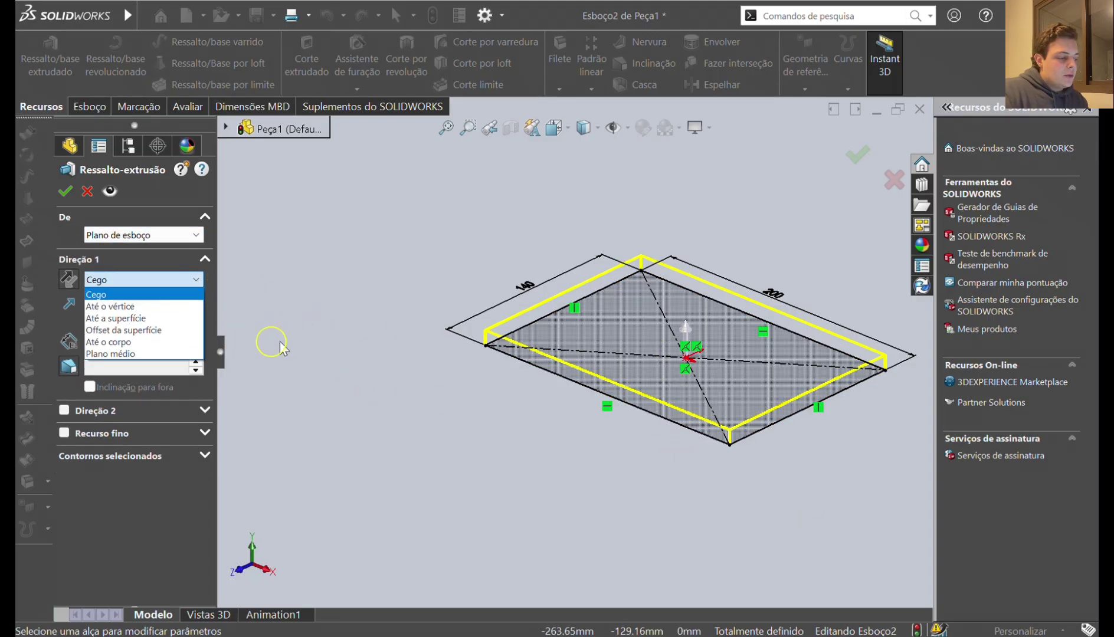
{"action": "left_click", "coordinate": [127, 295]}
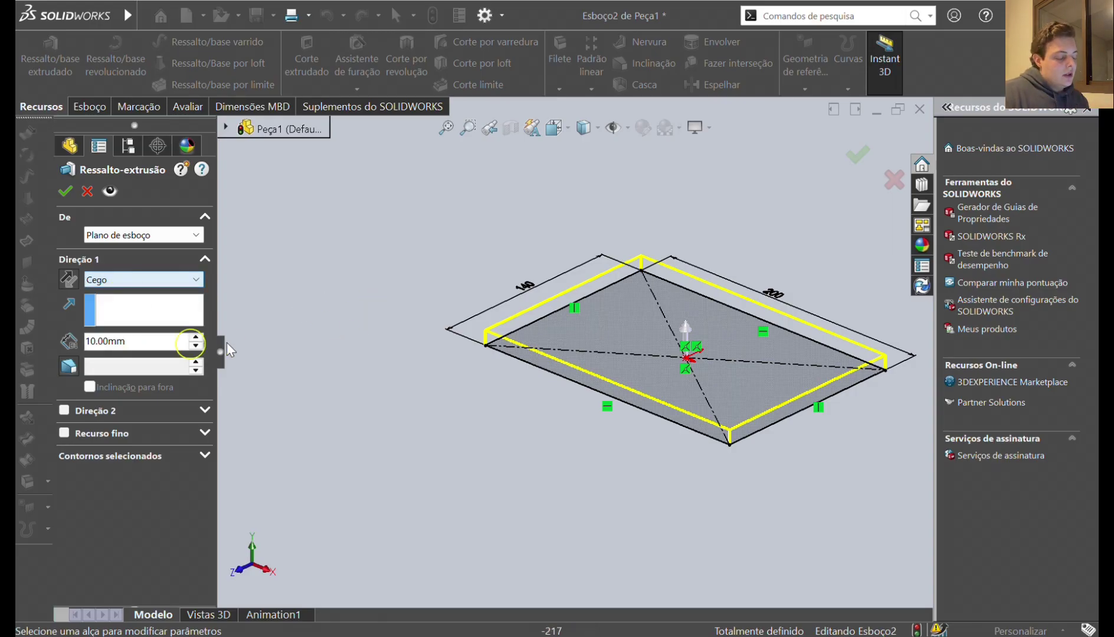
{"action": "left_click", "coordinate": [137, 313]}
{"action": "double_click", "coordinate": [152, 341]}
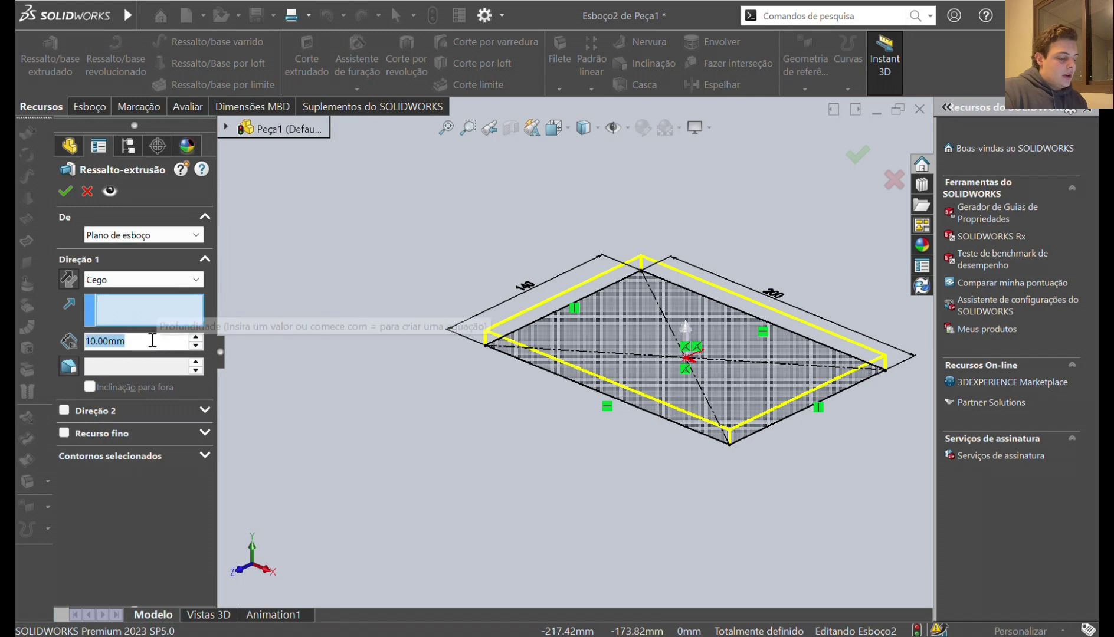
{"action": "type", "text": "100"}
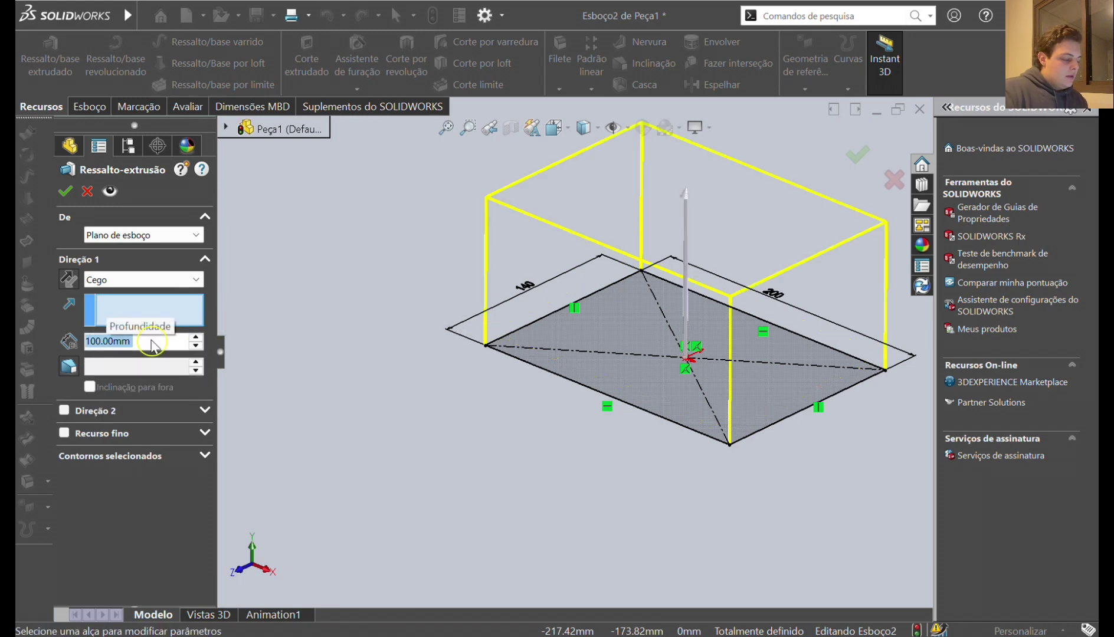
Try Até o vértice, Até a superfície, Offset da superfície and Até o corpo as the end condition of the extrusion
{"action": "left_click", "coordinate": [177, 280]}
{"action": "left_click", "coordinate": [167, 294]}
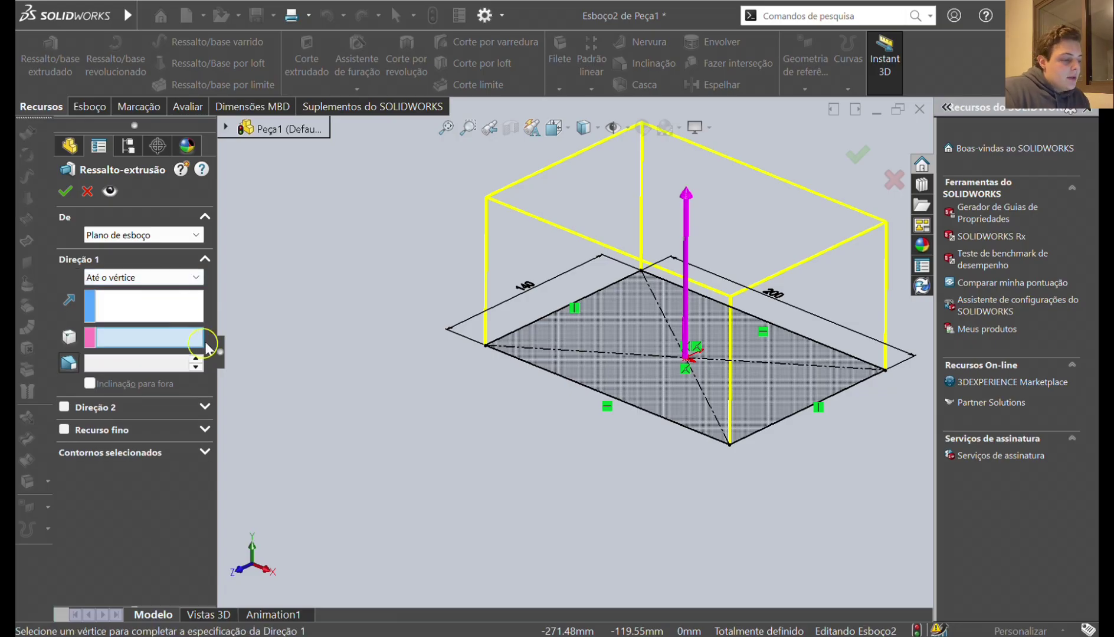
{"action": "left_click", "coordinate": [177, 278]}
{"action": "left_click", "coordinate": [154, 305]}
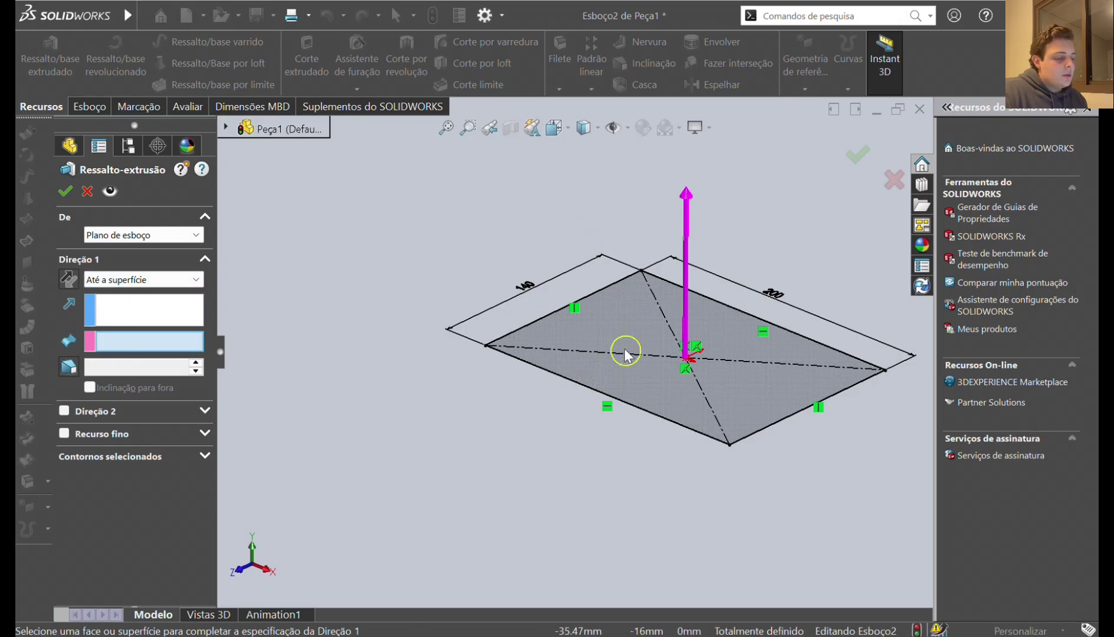
{"action": "left_click", "coordinate": [151, 281]}
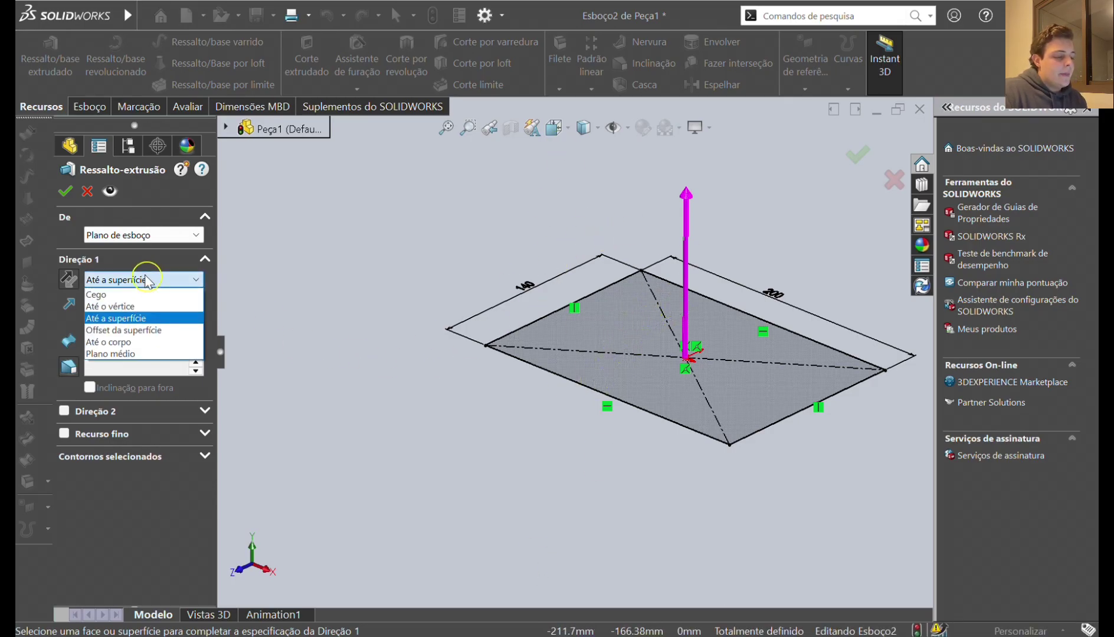
{"action": "left_click", "coordinate": [152, 340]}
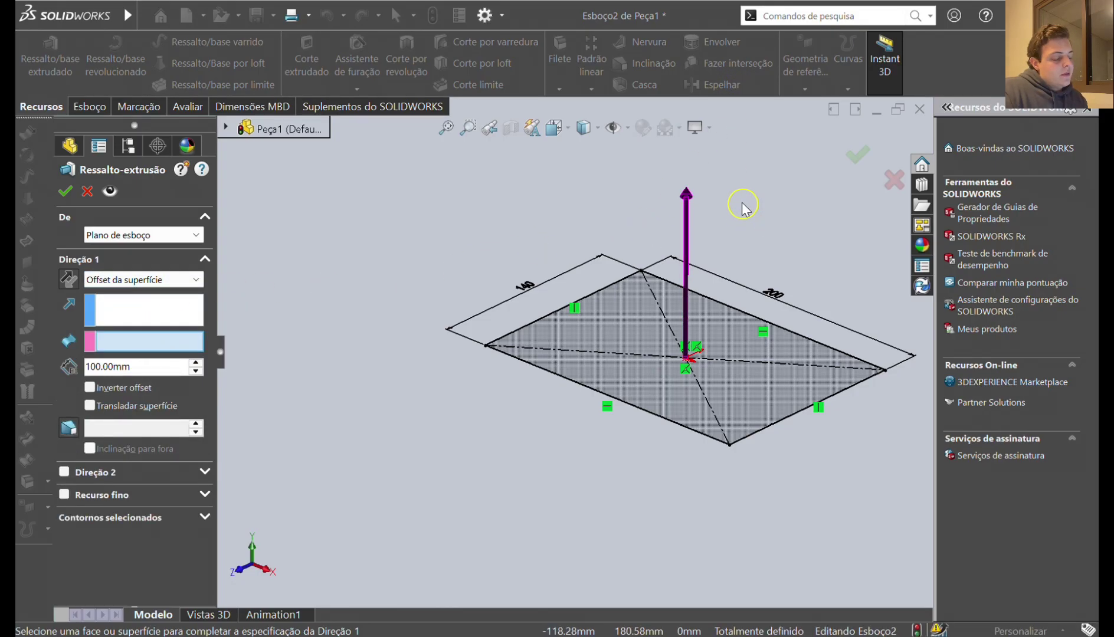
{"action": "left_click", "coordinate": [184, 281]}
{"action": "left_click", "coordinate": [141, 348]}
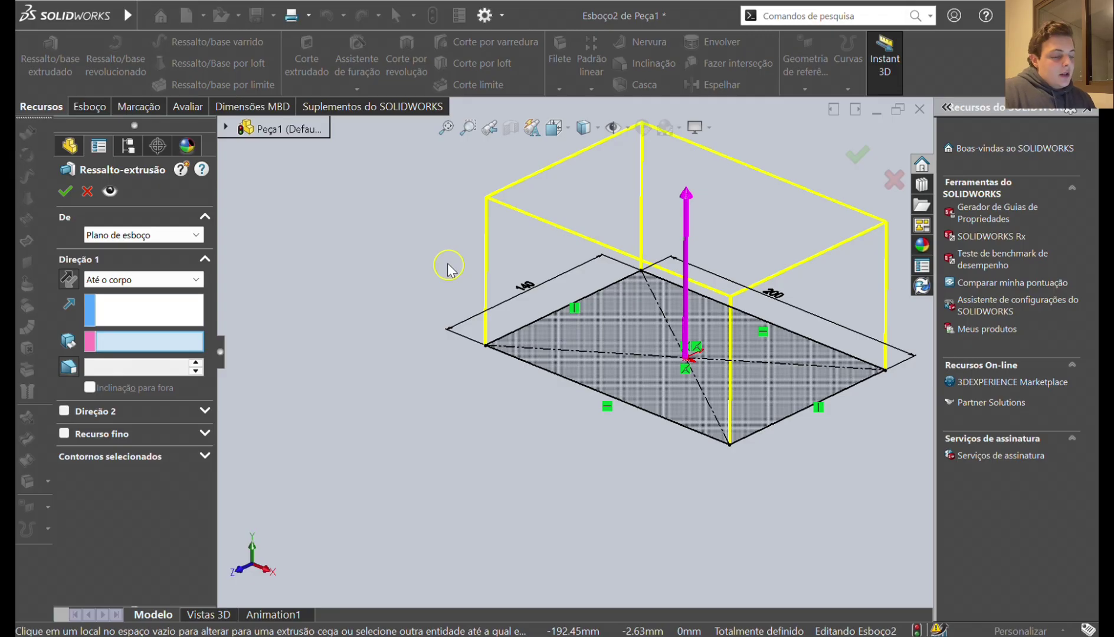
Extrude the rectangle symmetrically about its sketch plane with Plano médio and a 10 mm depth
{"action": "left_click", "coordinate": [188, 280]}
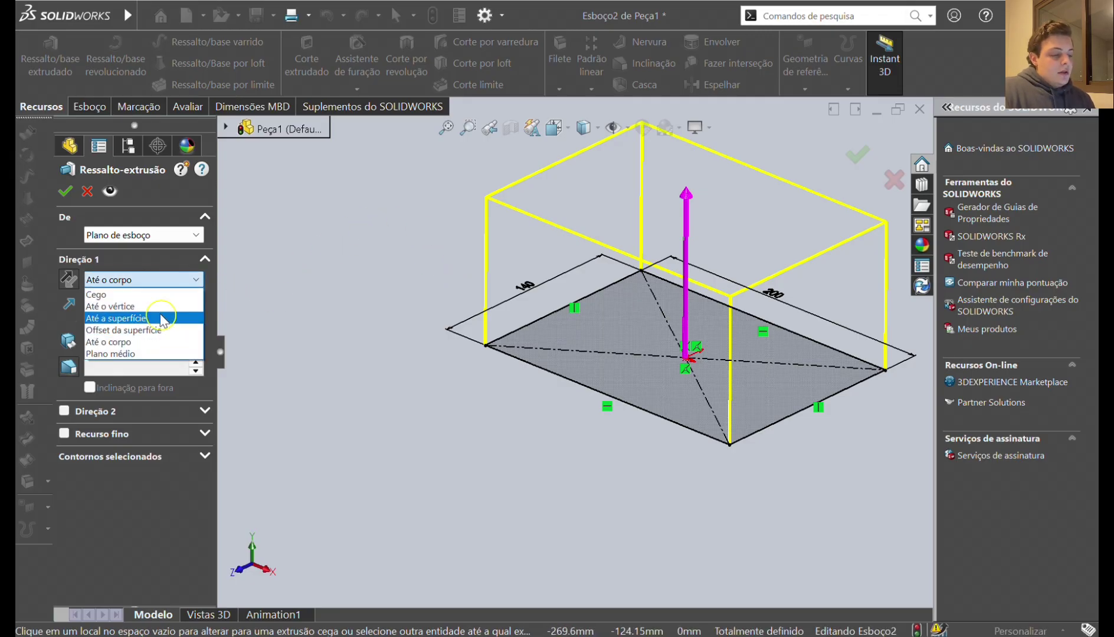
{"action": "left_click", "coordinate": [131, 356]}
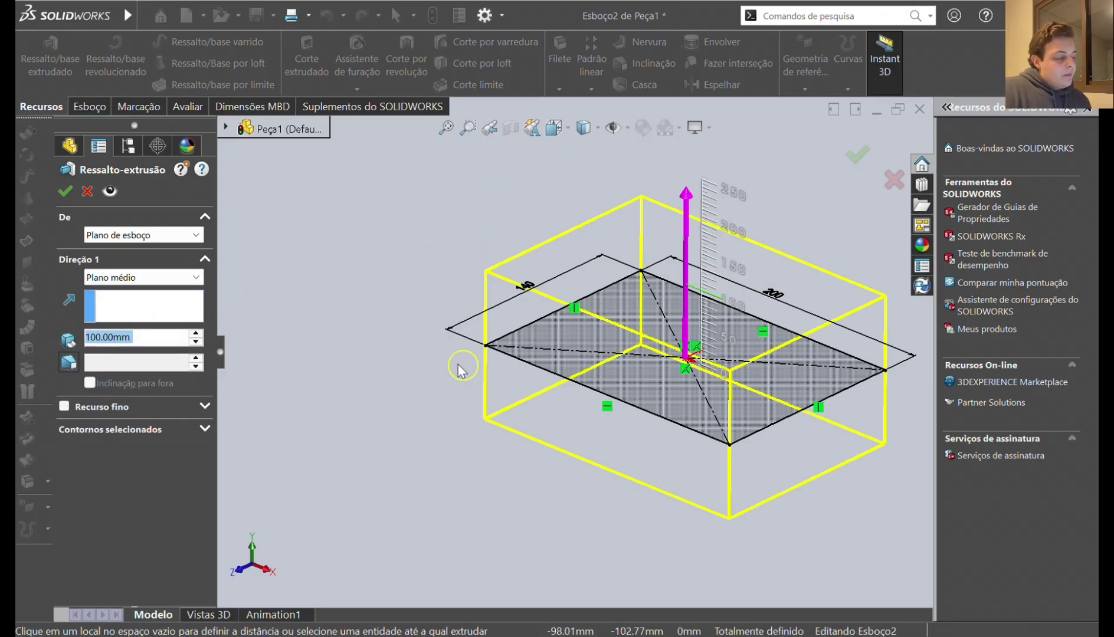
{"action": "left_click", "coordinate": [631, 308]}
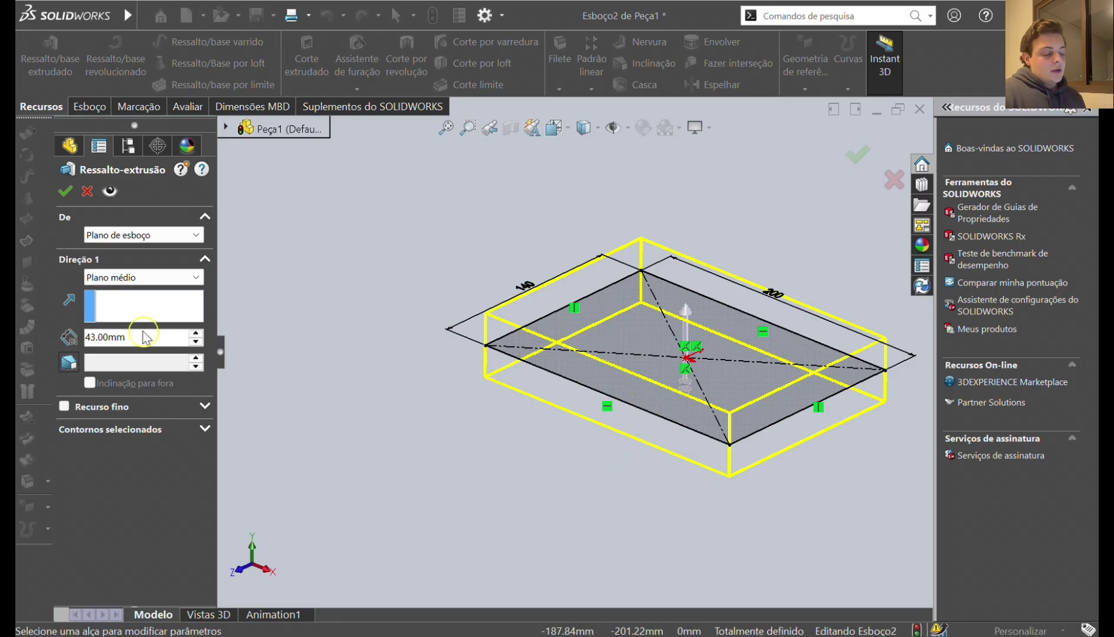
{"action": "type", "text": "10"}
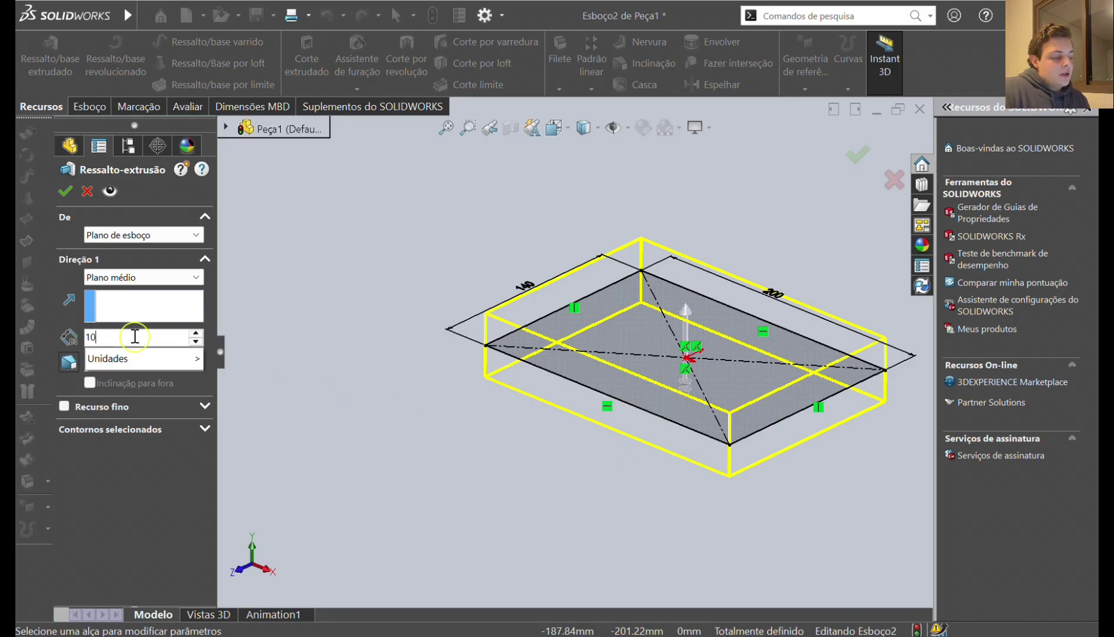
{"action": "key", "text": "Return"}
{"action": "middle_click_drag", "start_coordinate": [530, 355], "coordinate": [561, 189]}
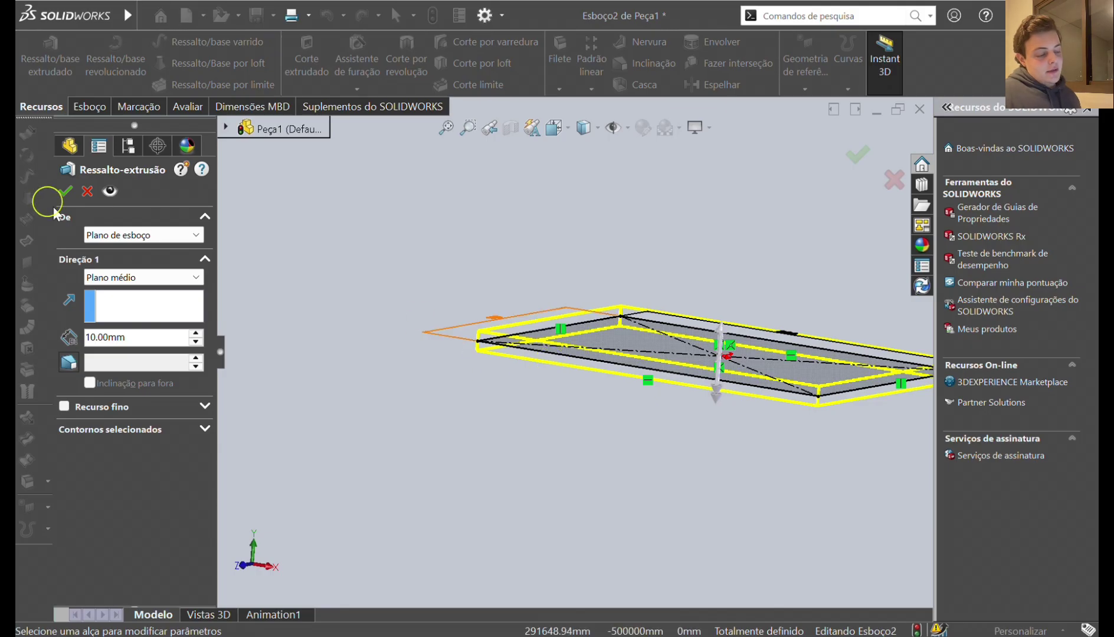
{"action": "left_click", "coordinate": [62, 192]}
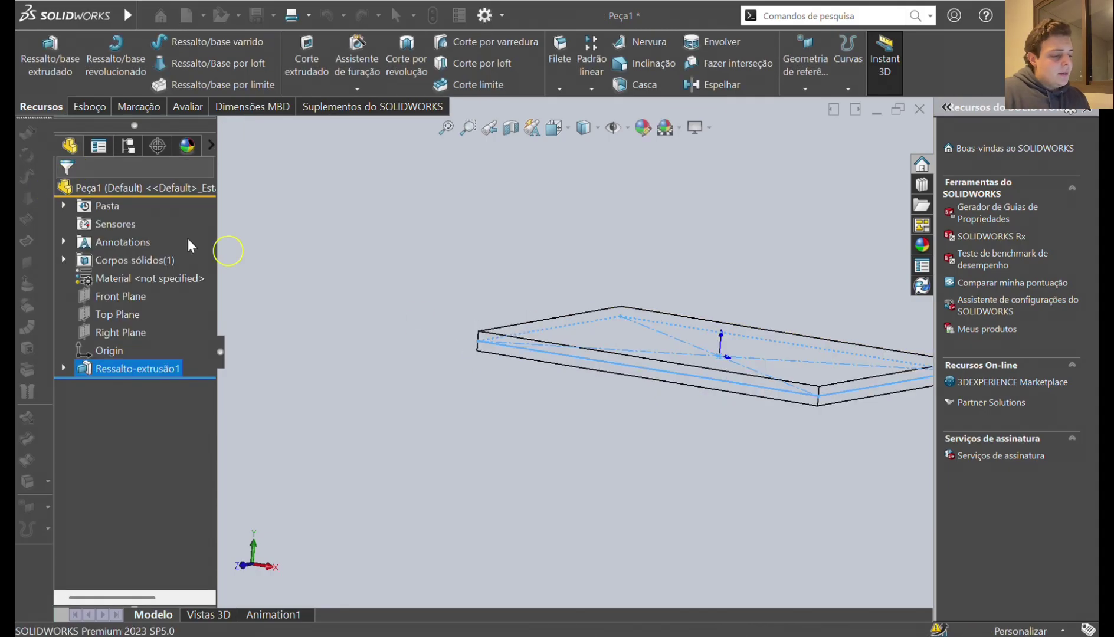
Start a new sketch on the Top Plane
{"action": "middle_click_drag", "start_coordinate": [523, 347], "coordinate": [783, 448]}
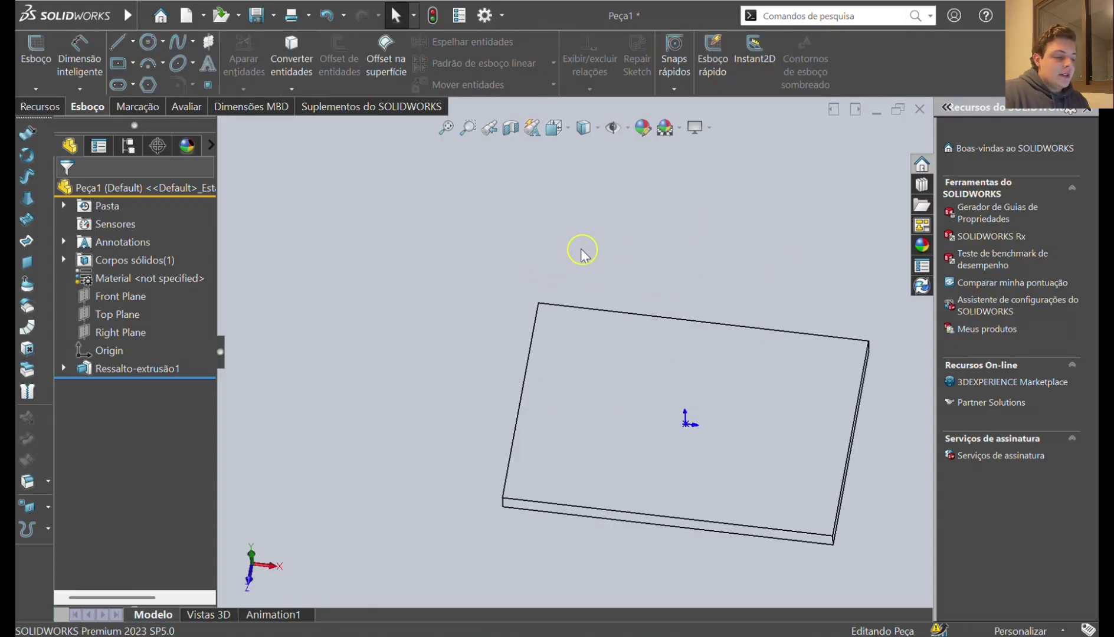
{"action": "left_click", "coordinate": [38, 60]}
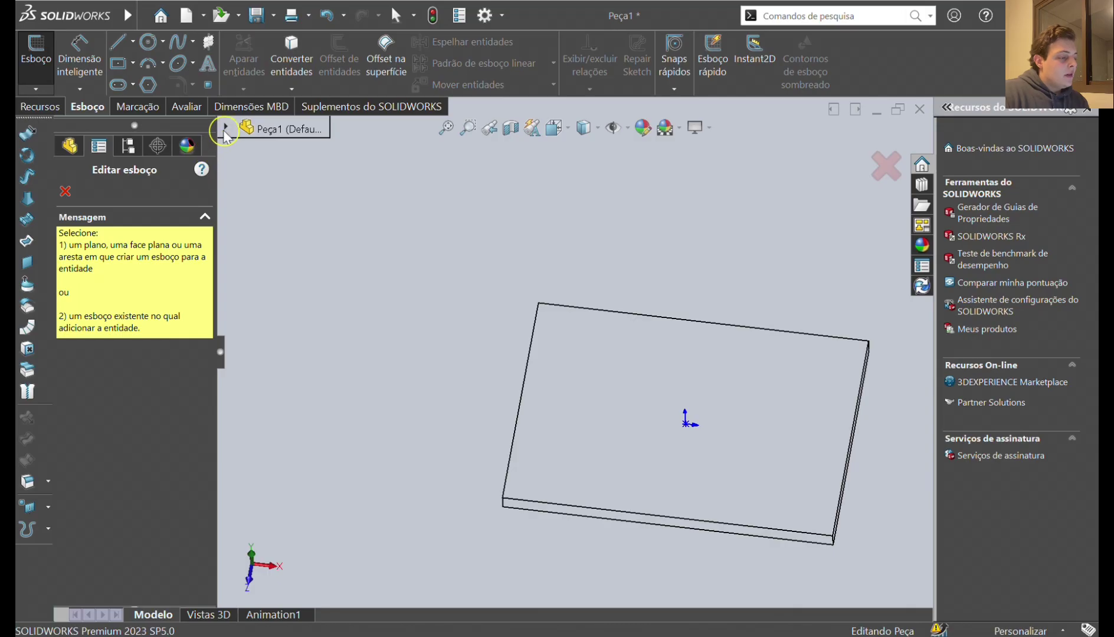
{"action": "left_click", "coordinate": [225, 128]}
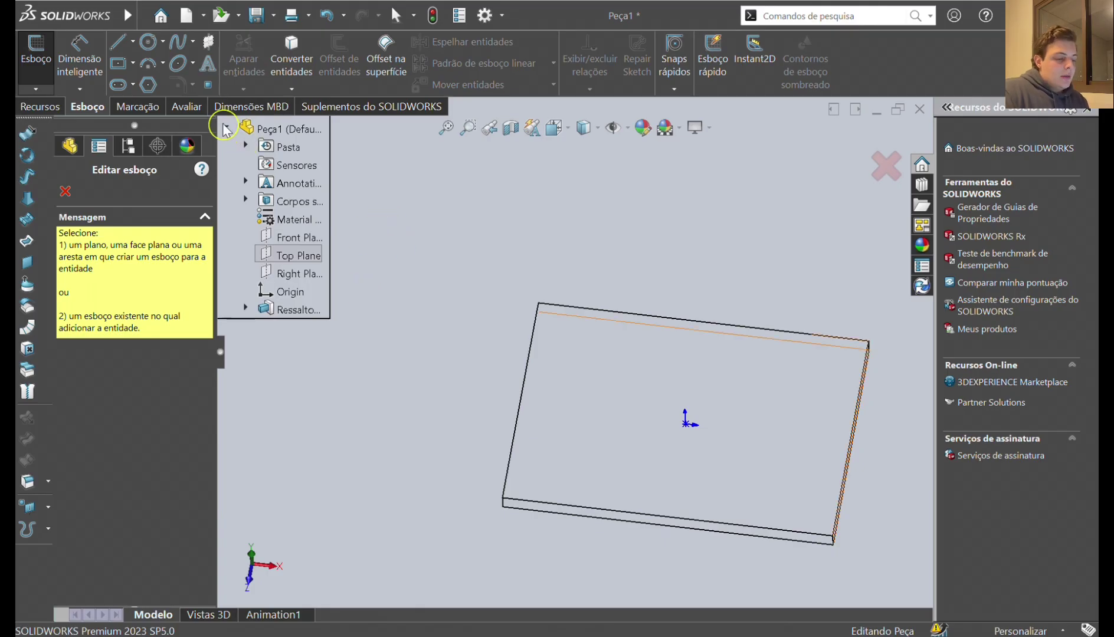
{"action": "left_click", "coordinate": [292, 259]}
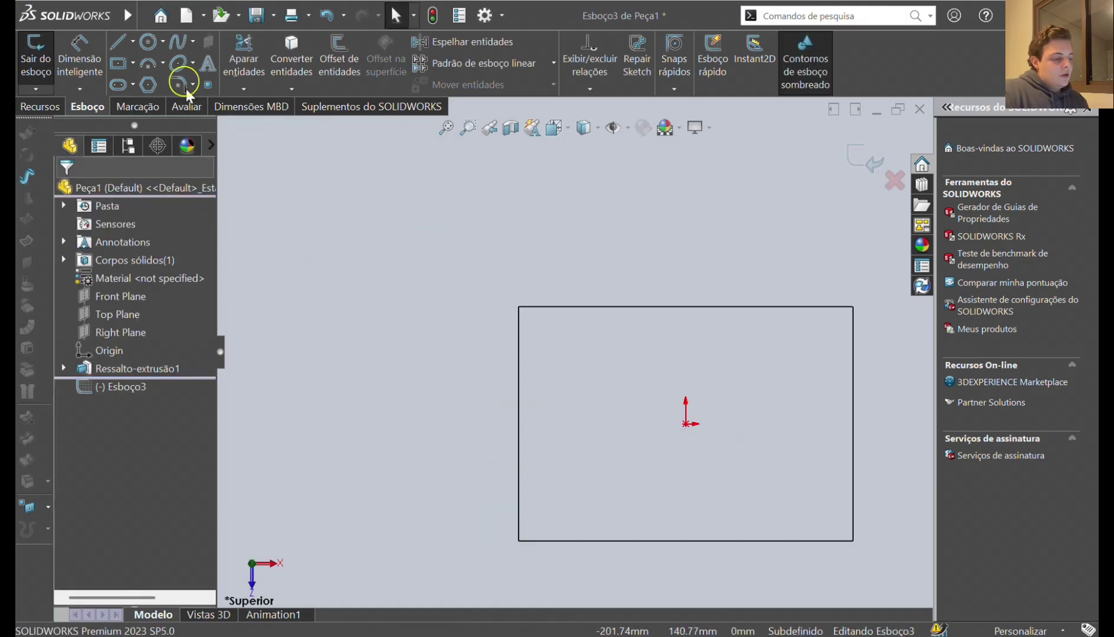
Sketch two concentric circles with radii of about 30 mm and 17 mm above the plate's upper-left corner
{"action": "left_click", "coordinate": [148, 44]}
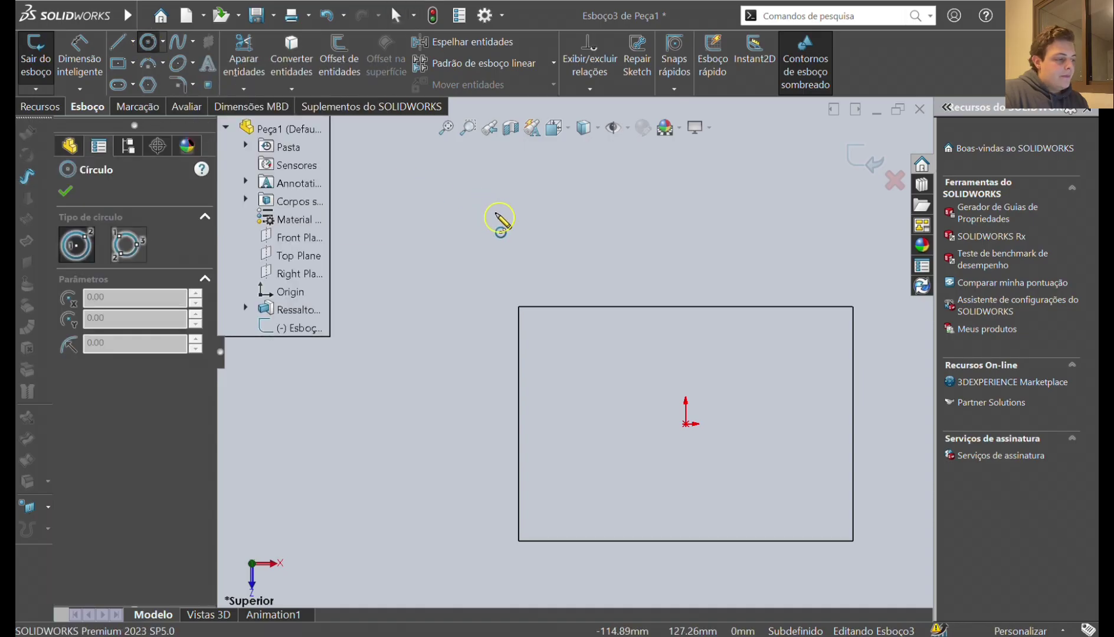
{"action": "left_click", "coordinate": [563, 248]}
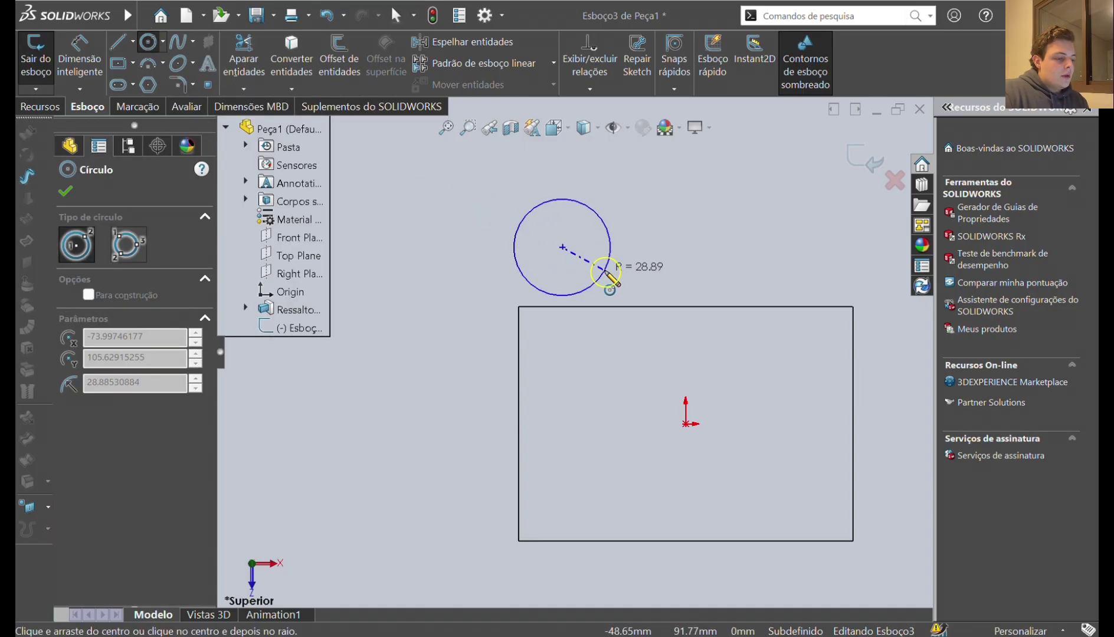
{"action": "left_click", "coordinate": [607, 275]}
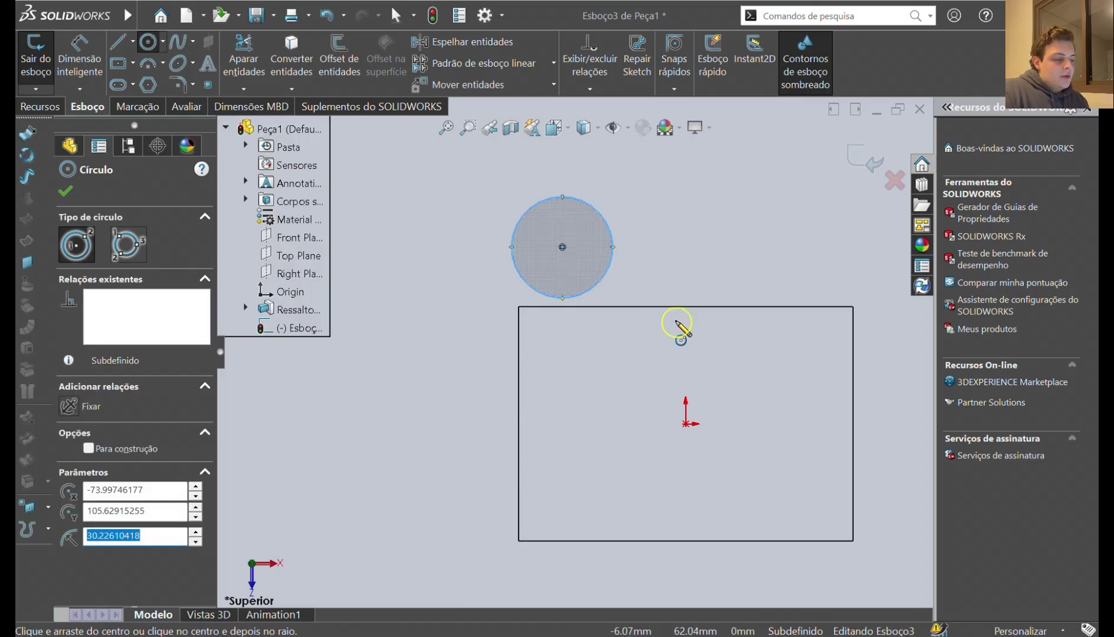
{"action": "left_click", "coordinate": [562, 248]}
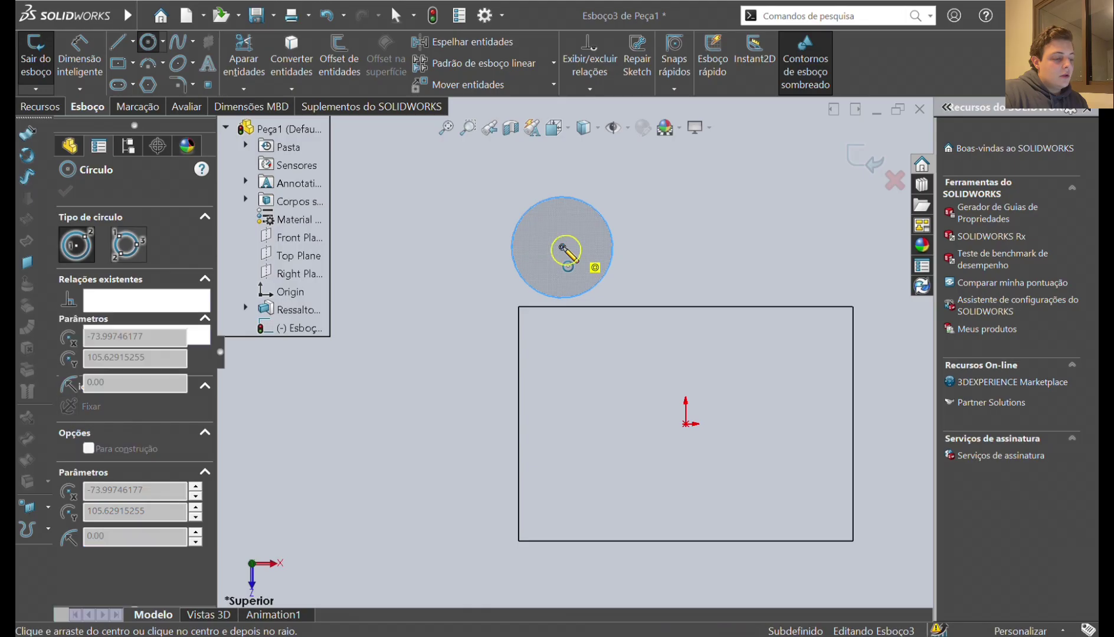
{"action": "left_click", "coordinate": [592, 276]}
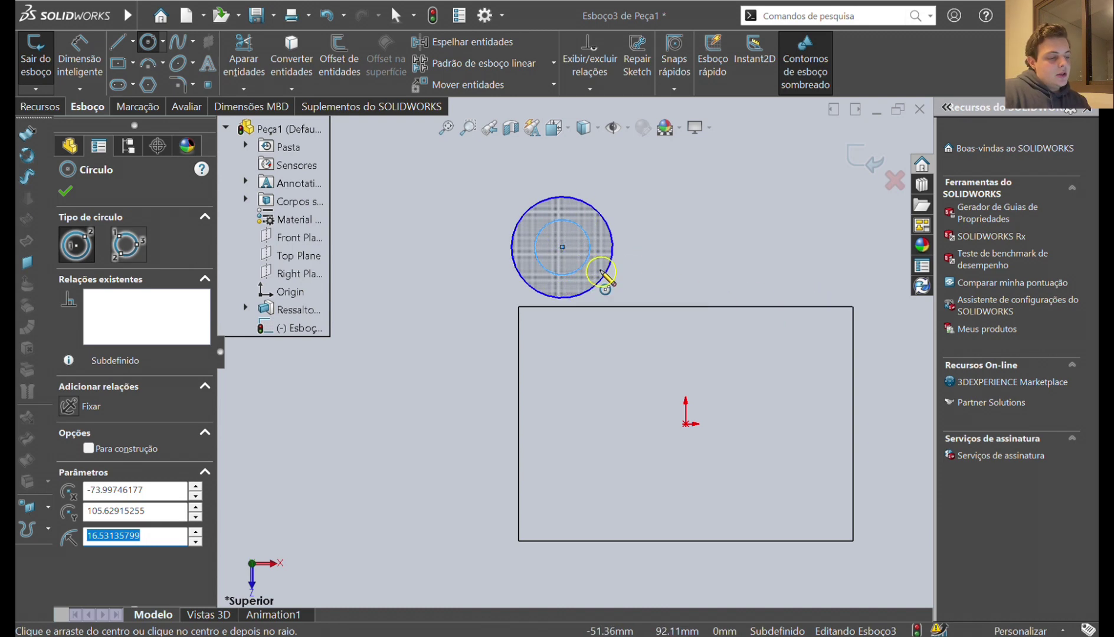
{"action": "key", "text": "Escape"}
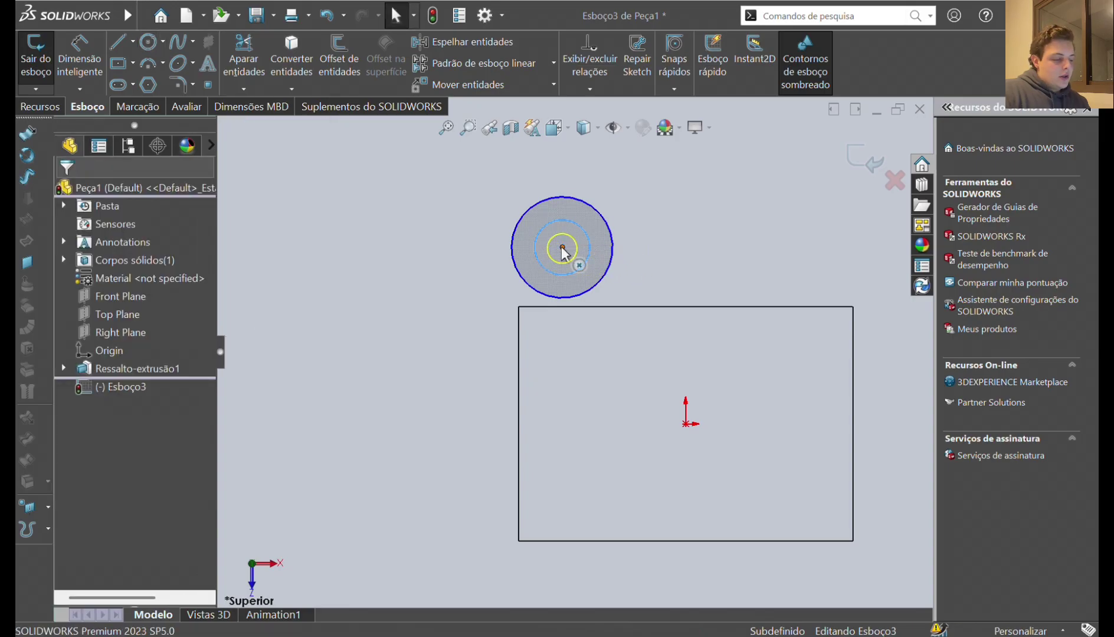
Move both circles by their shared centre away from the plate and back above its upper-left corner
{"action": "left_click_drag", "start_coordinate": [563, 248], "coordinate": [429, 234]}
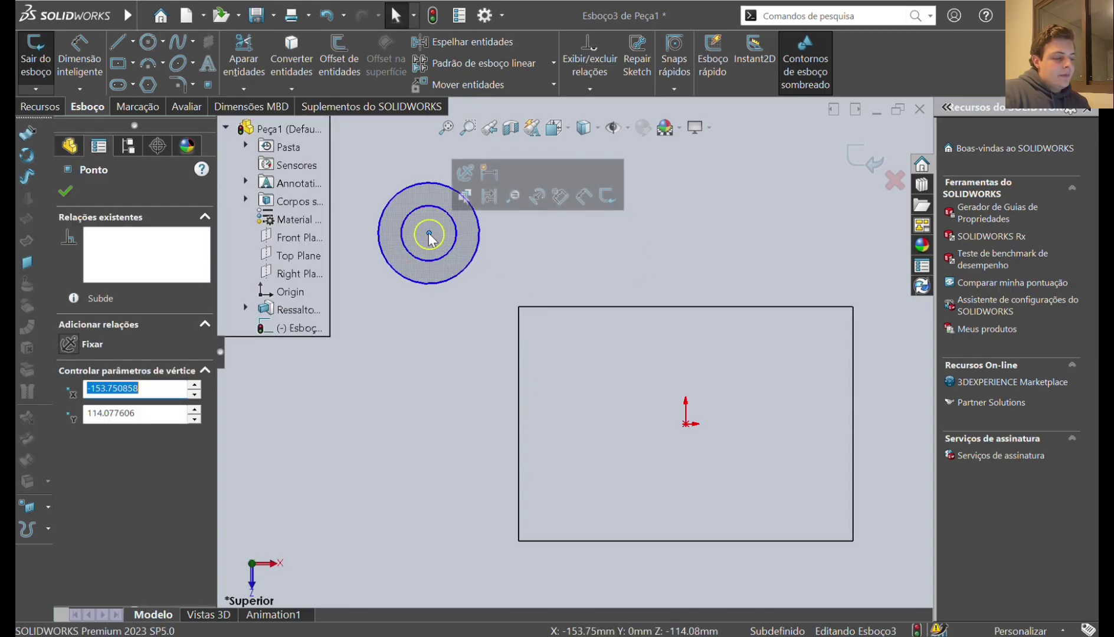
{"action": "left_click_drag", "start_coordinate": [537, 241], "coordinate": [574, 248]}
{"action": "left_click", "coordinate": [639, 288]}
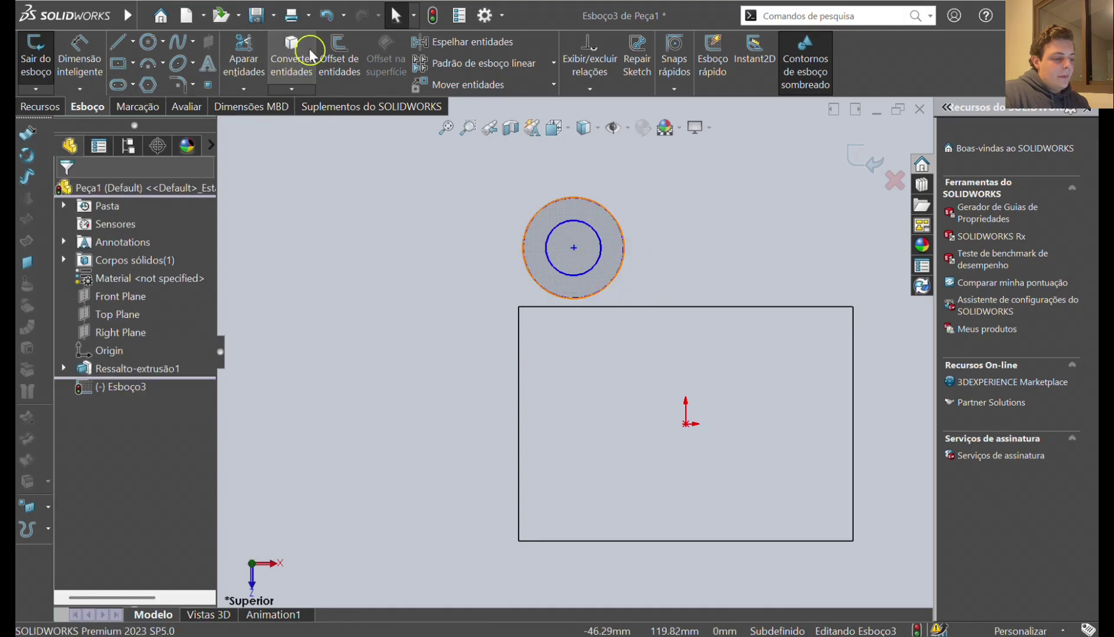
Convert the plate's upper and left edges into sketch lines with Converter entidades
{"action": "left_click", "coordinate": [302, 64]}
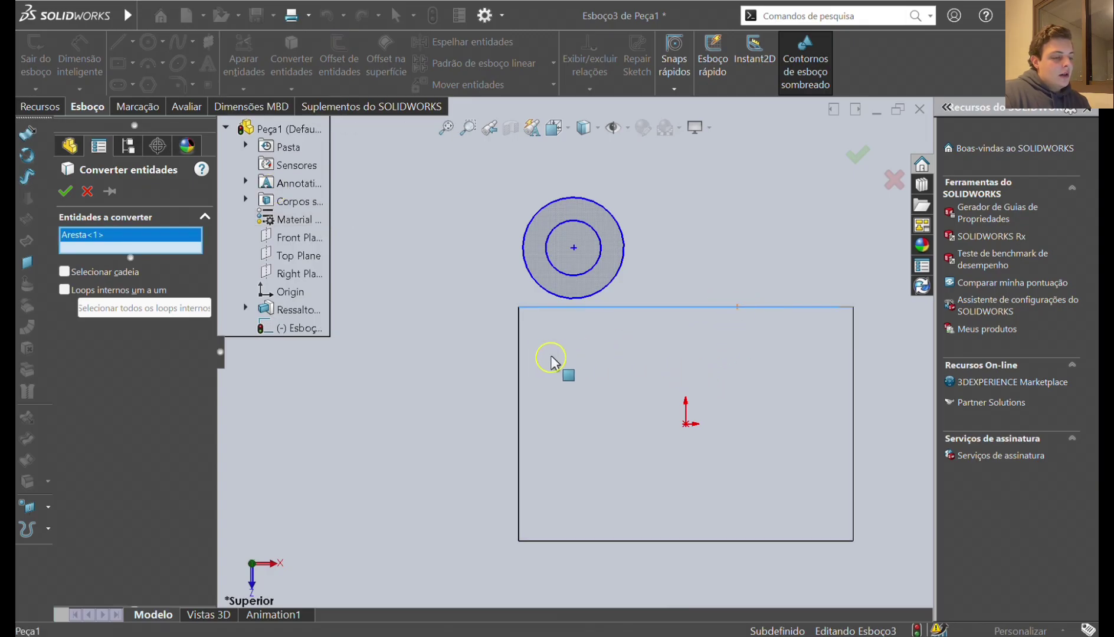
{"action": "left_click", "coordinate": [518, 354]}
{"action": "left_click", "coordinate": [64, 190]}
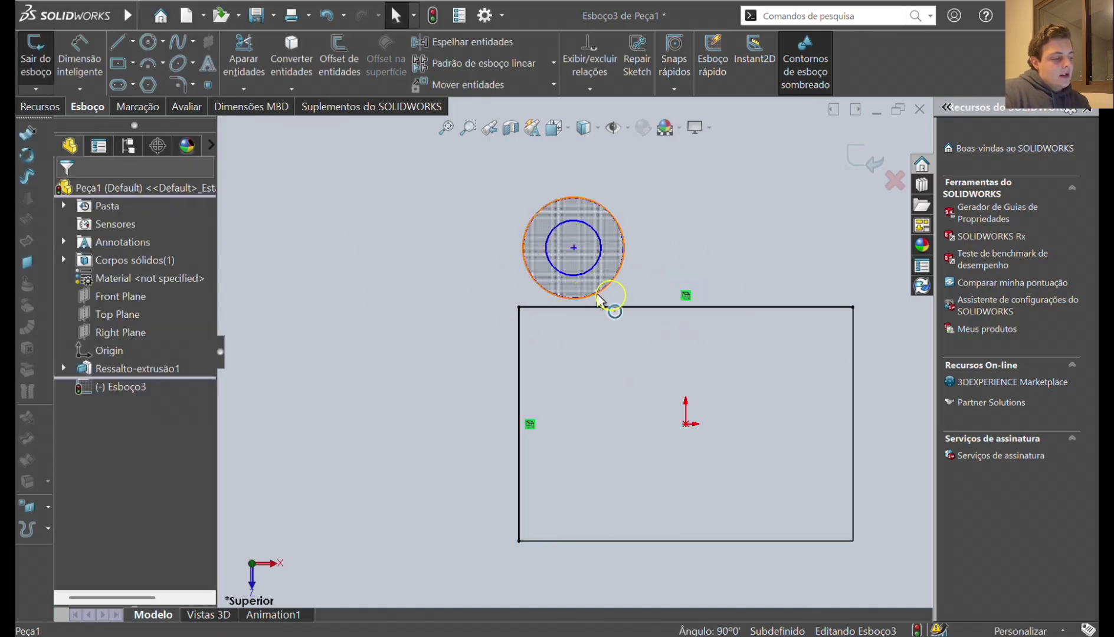
Sketch a vertical line about 88 mm long upward from the plate's upper edge, near its left corner beside the circles
{"action": "scroll", "coordinate": [640, 323], "scroll_direction": "down", "scroll_amount": 3}
{"action": "scroll", "coordinate": [640, 323], "scroll_direction": "up", "scroll_amount": 3}
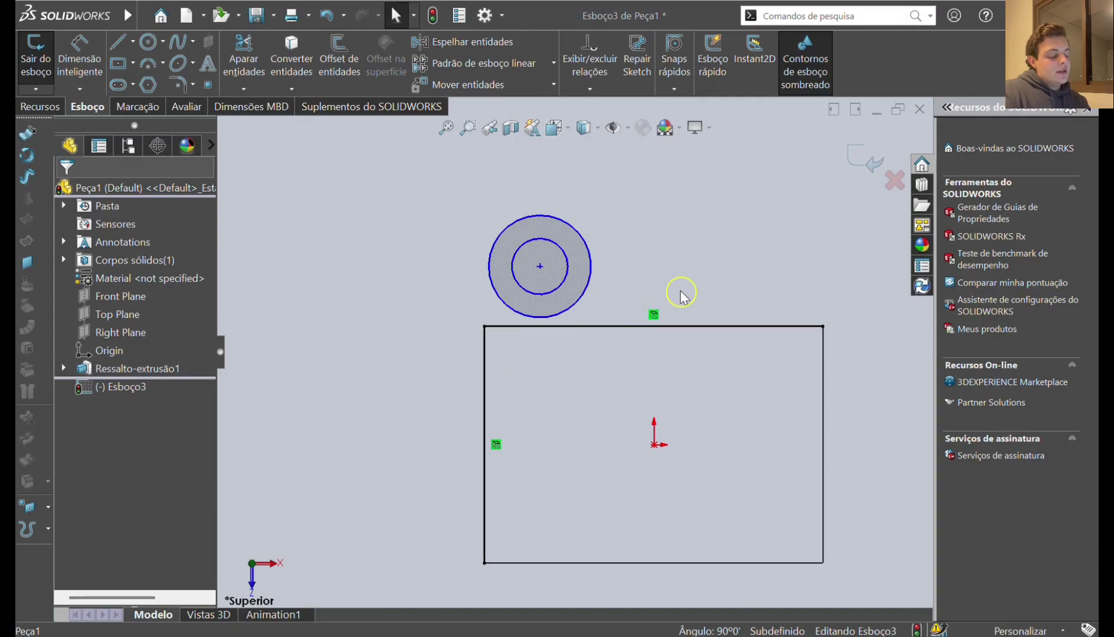
{"action": "scroll", "coordinate": [586, 355], "scroll_direction": "down", "scroll_amount": 2}
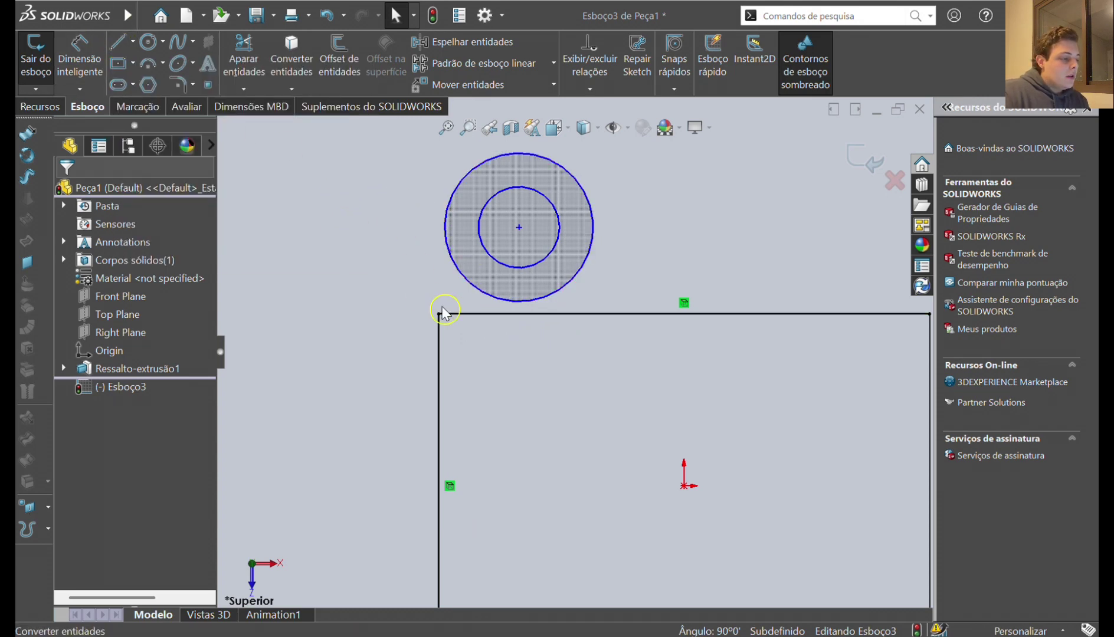
{"action": "left_click", "coordinate": [118, 43]}
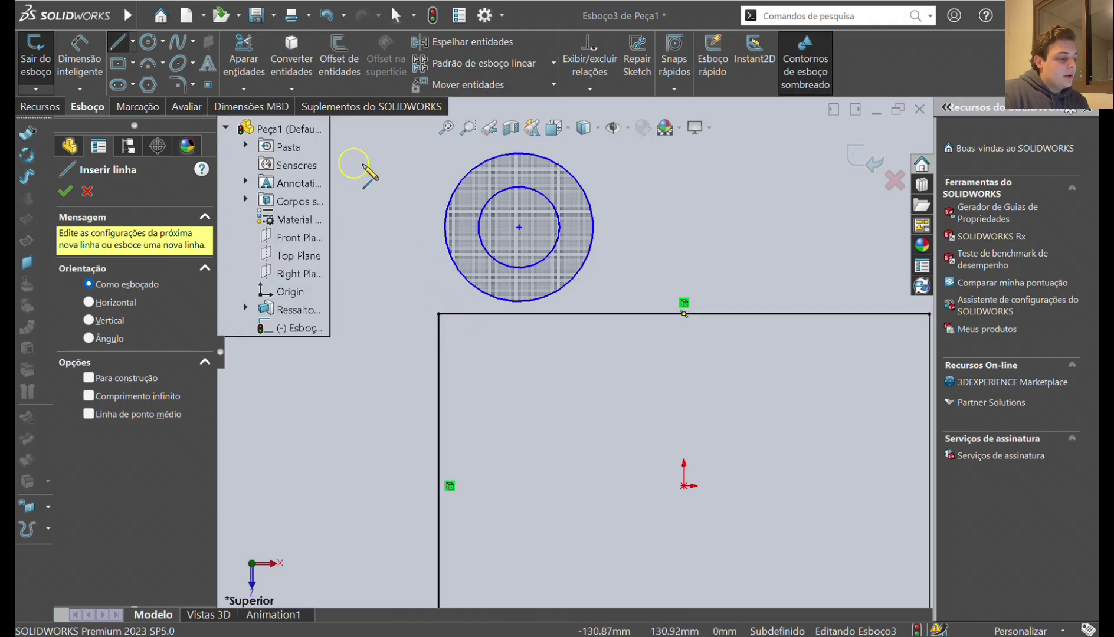
{"action": "left_click", "coordinate": [447, 315]}
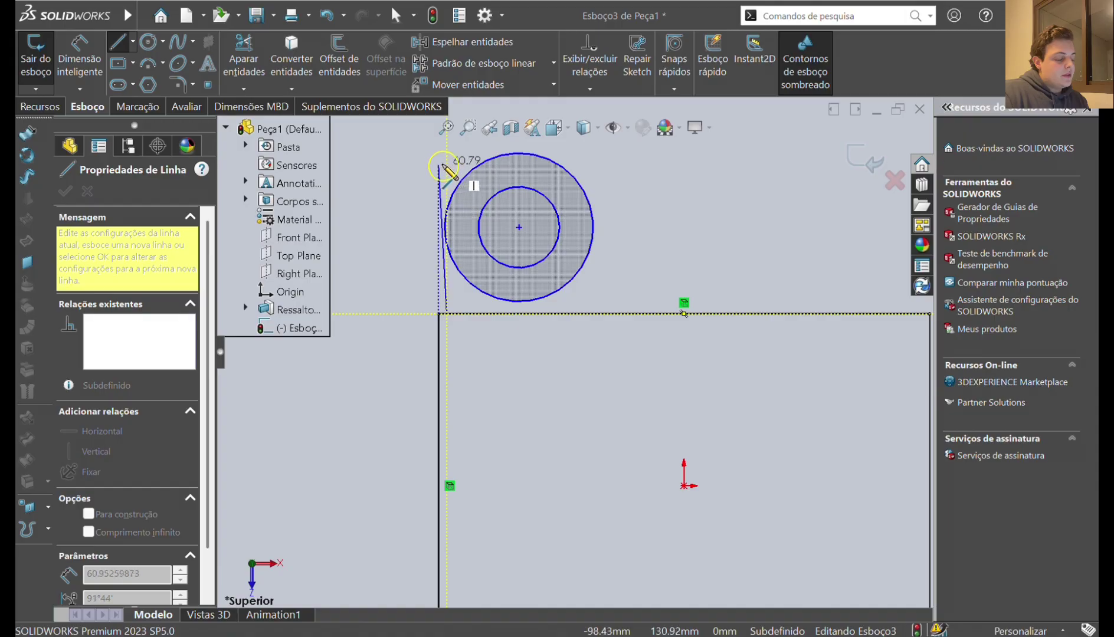
{"action": "scroll", "coordinate": [466, 178], "scroll_direction": "up", "scroll_amount": 2}
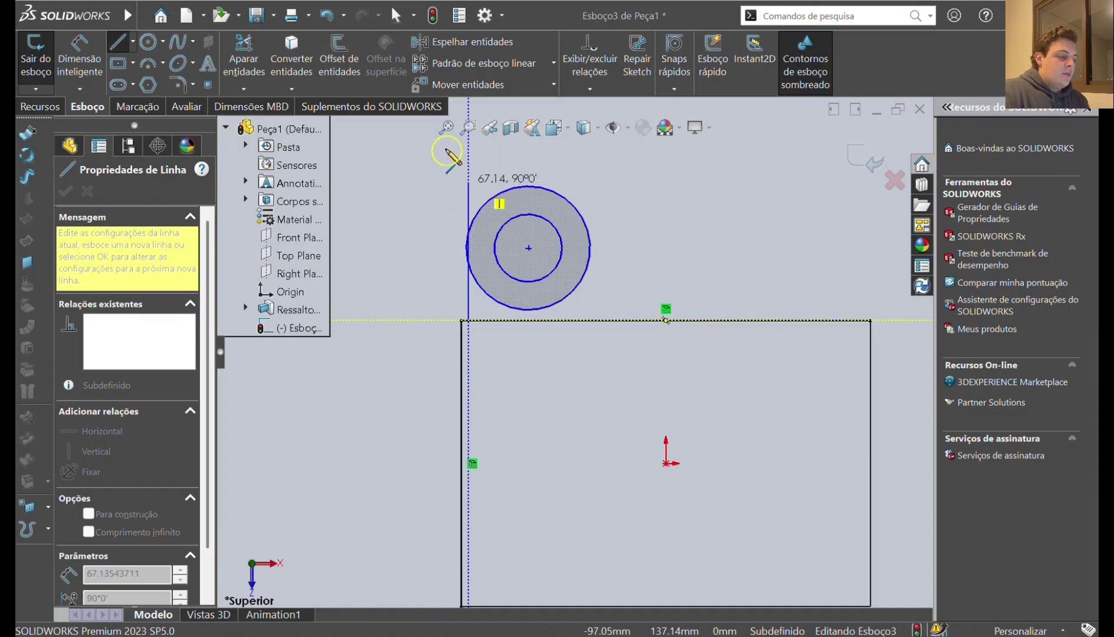
{"action": "left_click", "coordinate": [485, 175]}
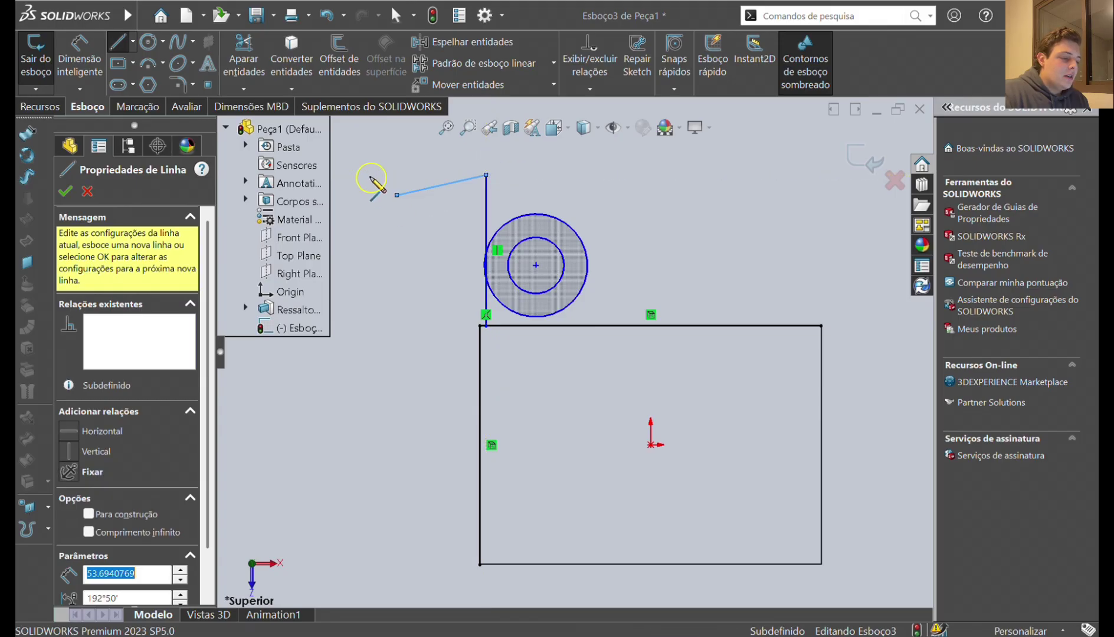
Continue from the vertical line's upper end with a chain of connected slanted lines looping over and around the circles
{"action": "left_click", "coordinate": [397, 195]}
{"action": "scroll", "coordinate": [403, 158], "scroll_direction": "up", "scroll_amount": 2}
{"action": "left_click", "coordinate": [472, 160]}
{"action": "left_click", "coordinate": [569, 177]}
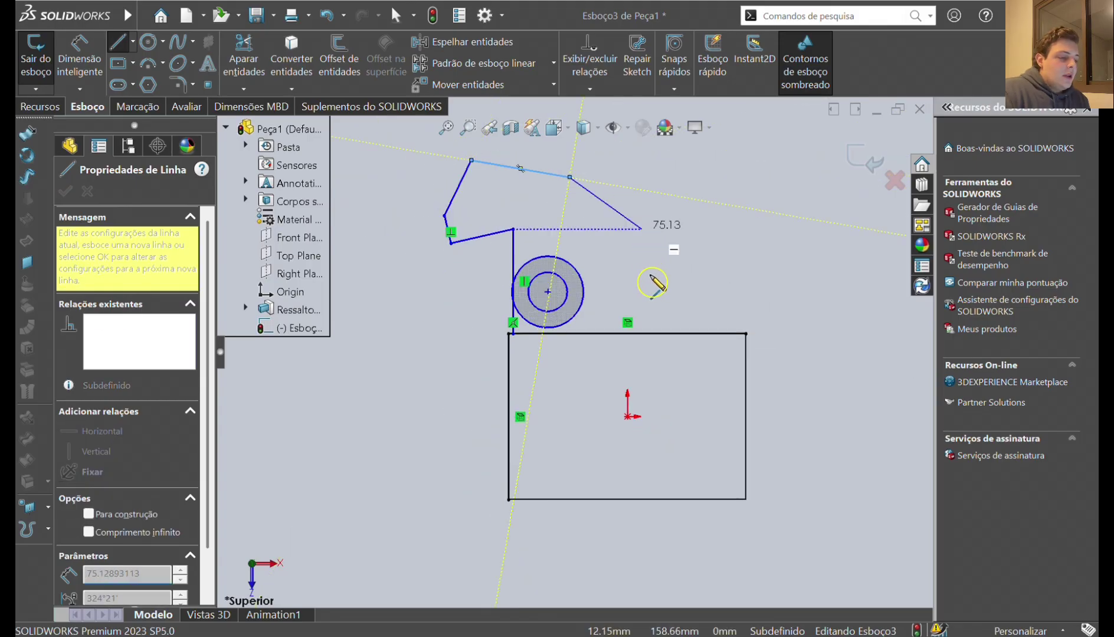
{"action": "left_click", "coordinate": [647, 243]}
{"action": "left_click", "coordinate": [649, 292]}
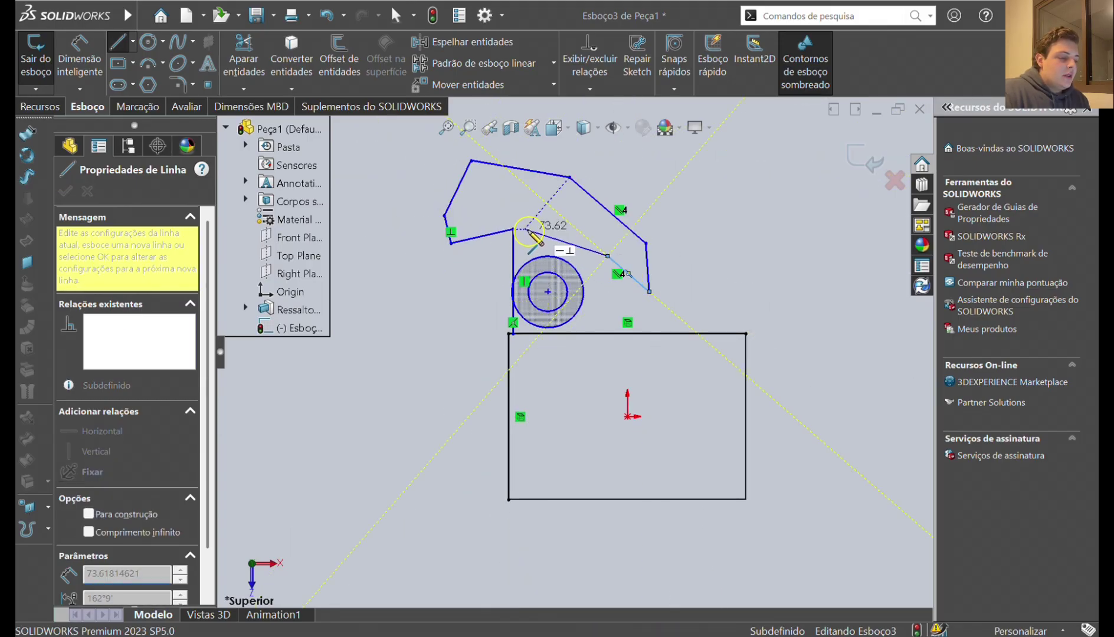
{"action": "left_click", "coordinate": [607, 256]}
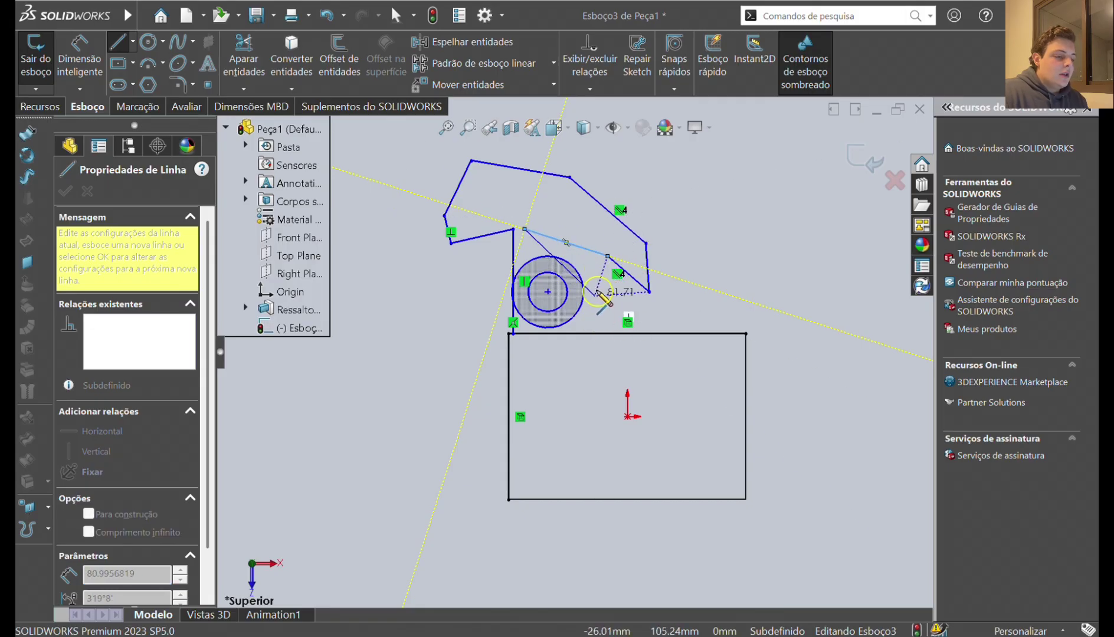
{"action": "key", "text": "Escape"}
{"action": "key", "text": "Escape"}
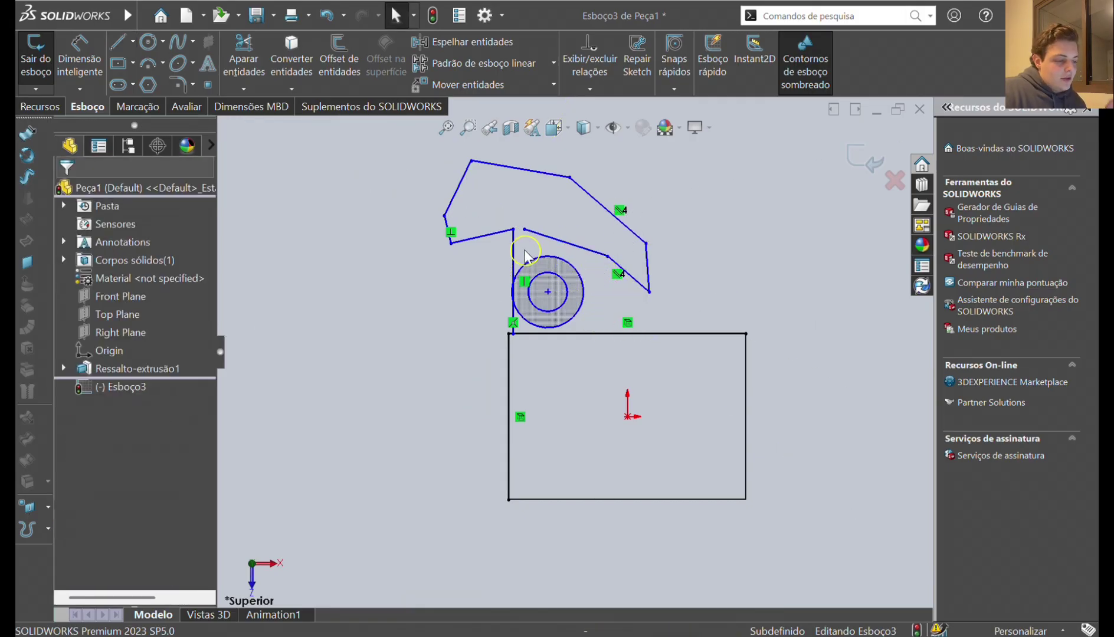
Delete the chain of slanted lines around the circles, keeping the vertical line beside them
{"action": "left_click_drag", "start_coordinate": [483, 154], "coordinate": [413, 161]}
{"action": "key", "text": "Delete"}
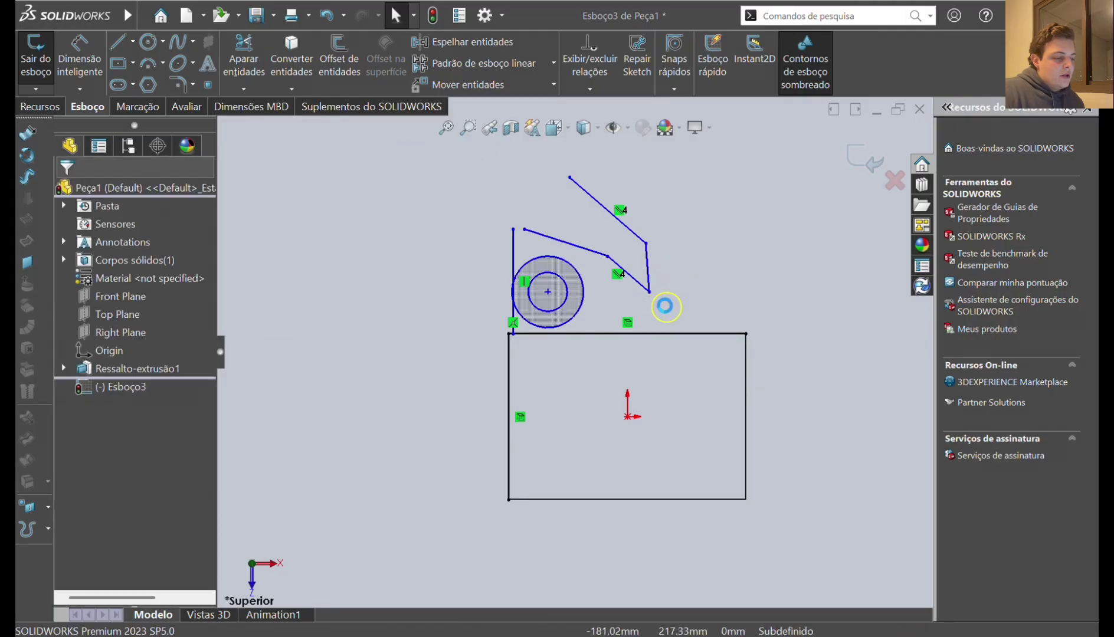
{"action": "mouse_move", "coordinate": [678, 303]}
{"action": "left_mouse_down"}
{"action": "mouse_move", "coordinate": [597, 237]}
{"action": "mouse_move", "coordinate": [535, 155]}
{"action": "mouse_move", "coordinate": [599, 208]}
{"action": "left_mouse_up"}
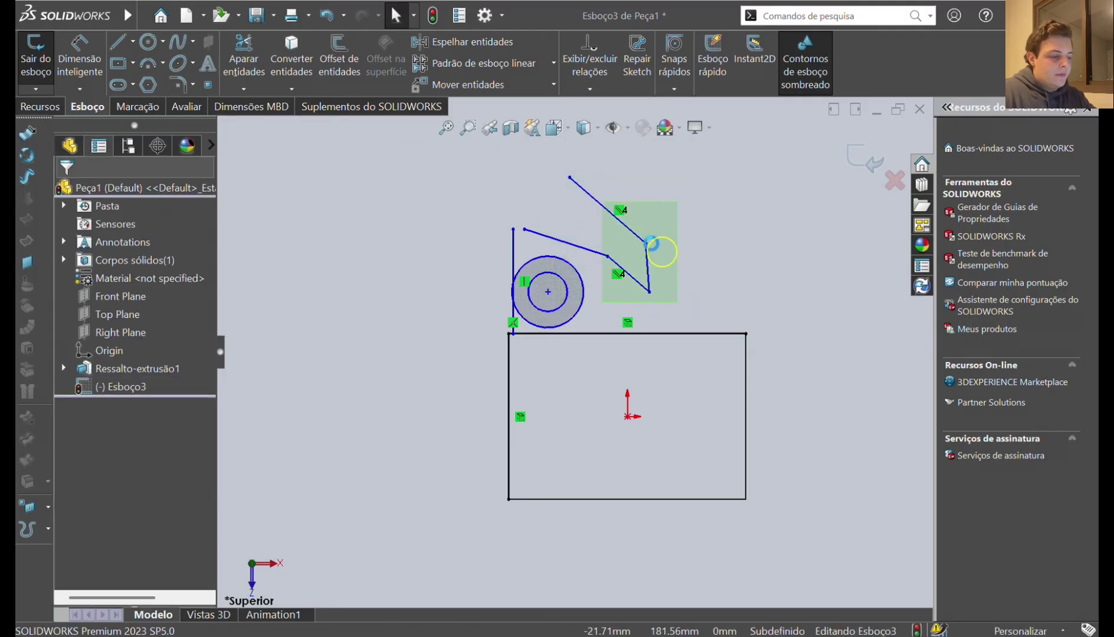
{"action": "key", "text": "Delete"}
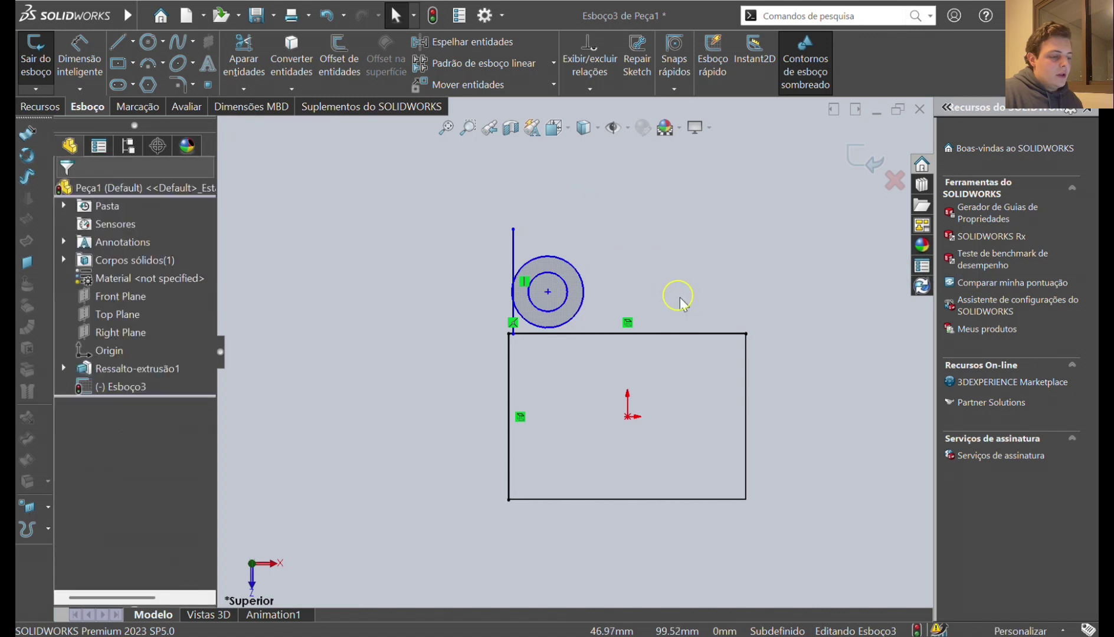
Sketch a second vertical line from the plate's upper edge on the circles' other side, matching the first line's height
{"action": "scroll", "coordinate": [600, 322], "scroll_direction": "down", "scroll_amount": 4}
{"action": "scroll", "coordinate": [595, 318], "scroll_direction": "up", "scroll_amount": 3}
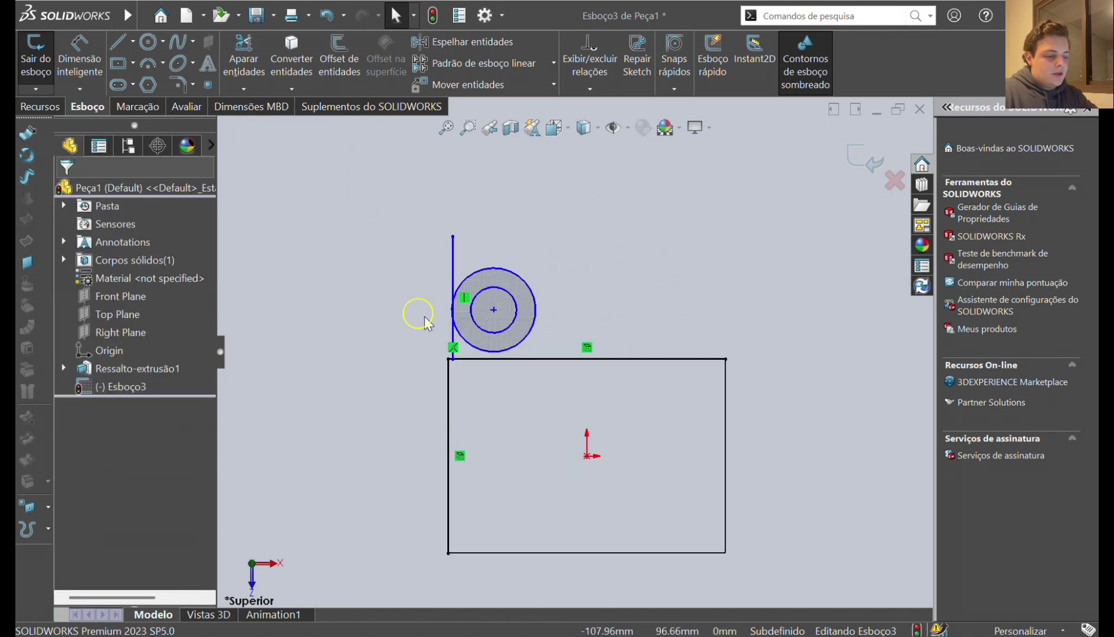
{"action": "left_click", "coordinate": [120, 44]}
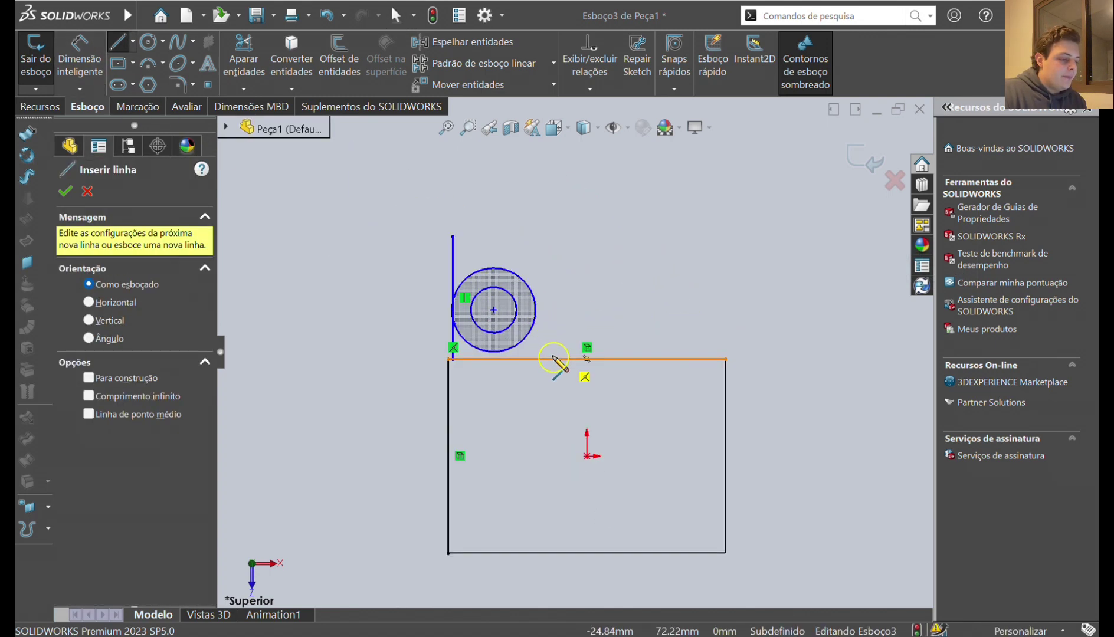
{"action": "left_click", "coordinate": [552, 358]}
{"action": "left_click", "coordinate": [553, 236]}
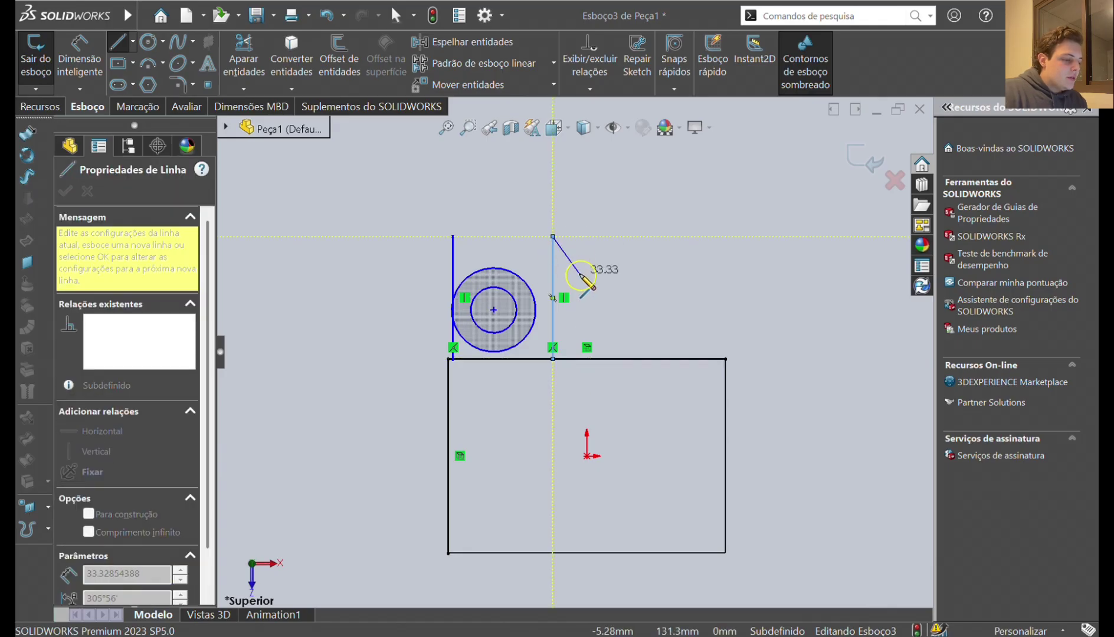
{"action": "key", "text": "Escape"}
{"action": "key", "text": "Escape"}
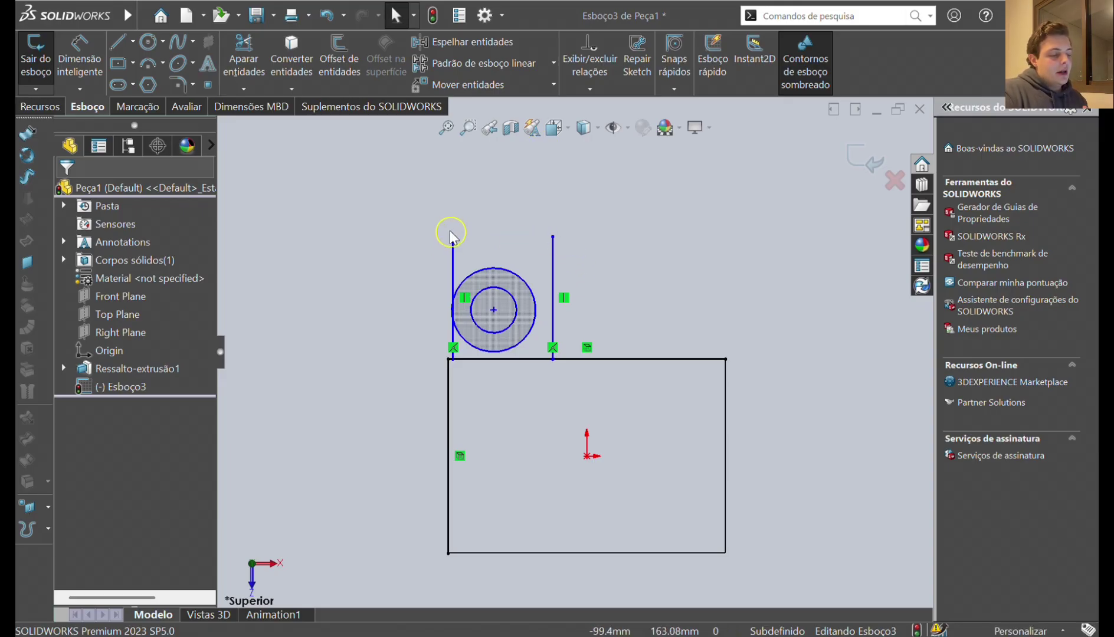
{"action": "mouse_move", "coordinate": [553, 238]}
{"action": "left_mouse_down"}
{"action": "mouse_move", "coordinate": [553, 282]}
{"action": "mouse_move", "coordinate": [551, 237]}
{"action": "left_mouse_up"}
{"action": "left_click", "coordinate": [579, 286]}
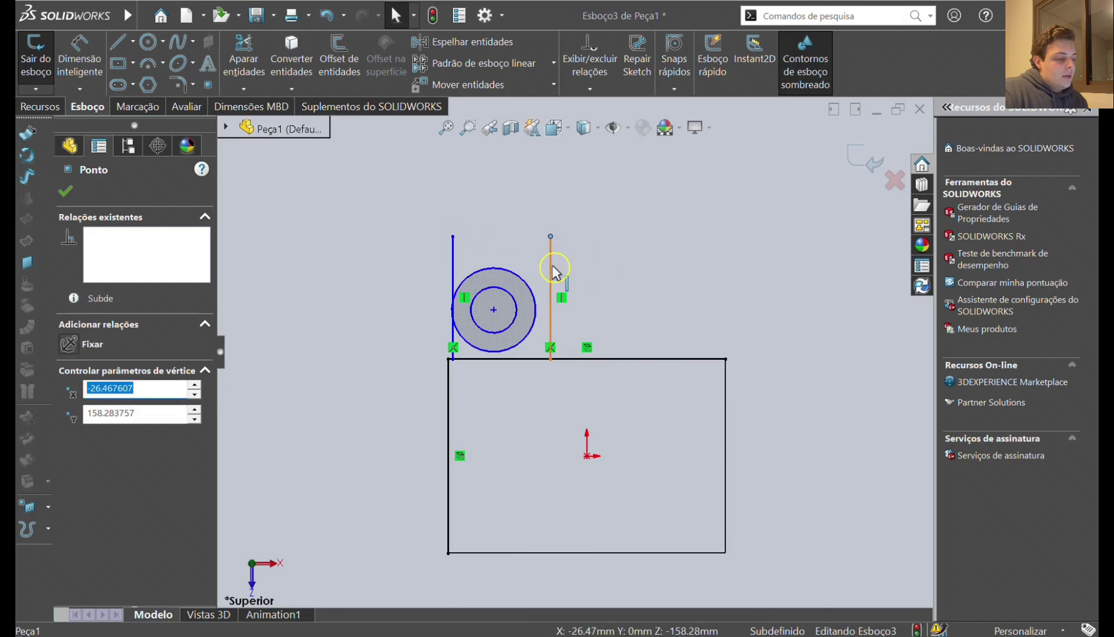
{"action": "left_click", "coordinate": [417, 321]}
Sketch a vertical construction line from the origin up past the plate's upper edge to above the two vertical lines
{"action": "scroll", "coordinate": [418, 321], "scroll_direction": "down", "scroll_amount": 2}
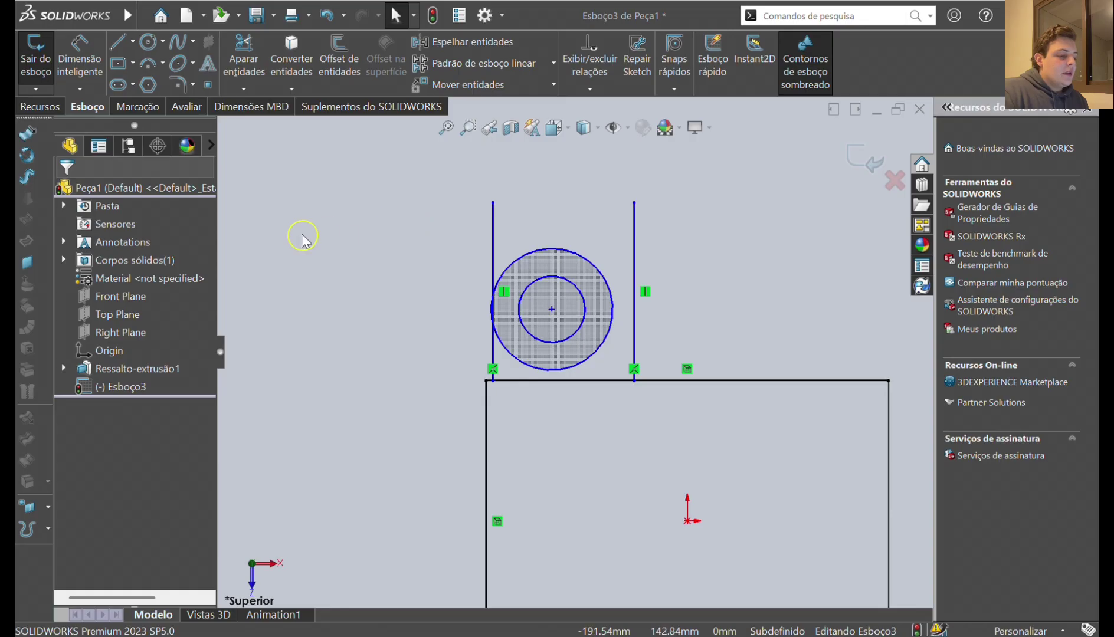
{"action": "left_click", "coordinate": [133, 42]}
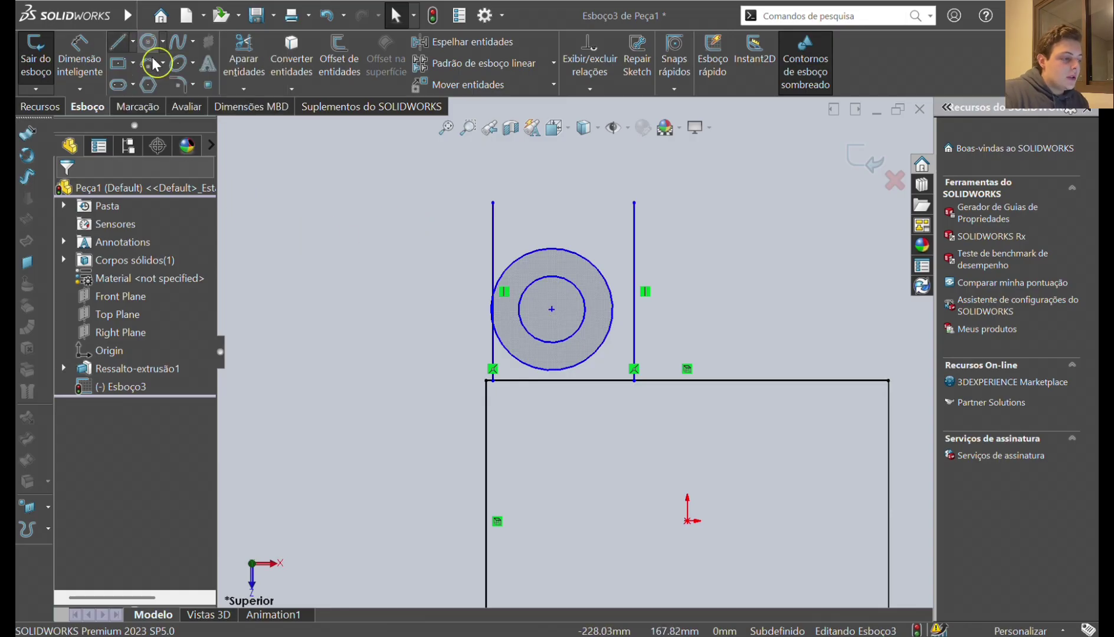
{"action": "left_click", "coordinate": [144, 66]}
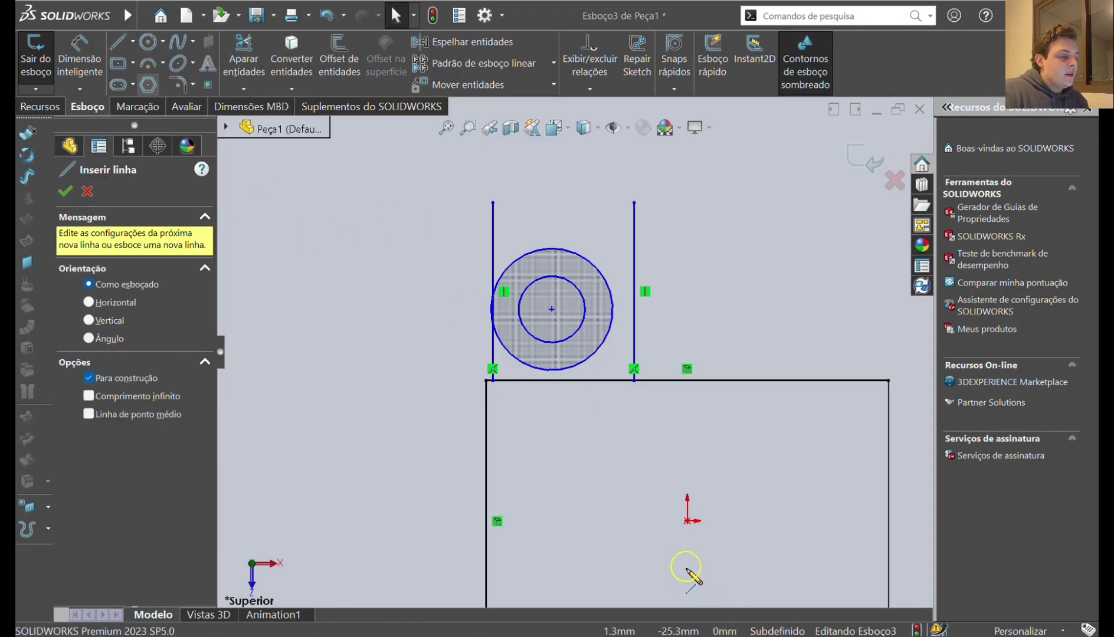
{"action": "left_click", "coordinate": [688, 522]}
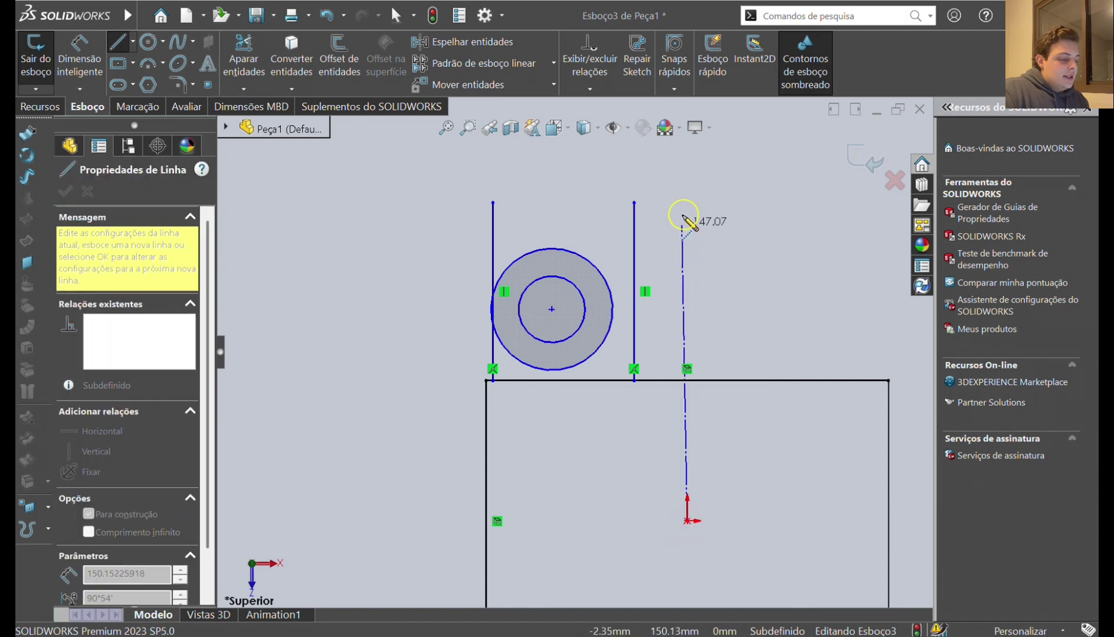
{"action": "left_click", "coordinate": [687, 178]}
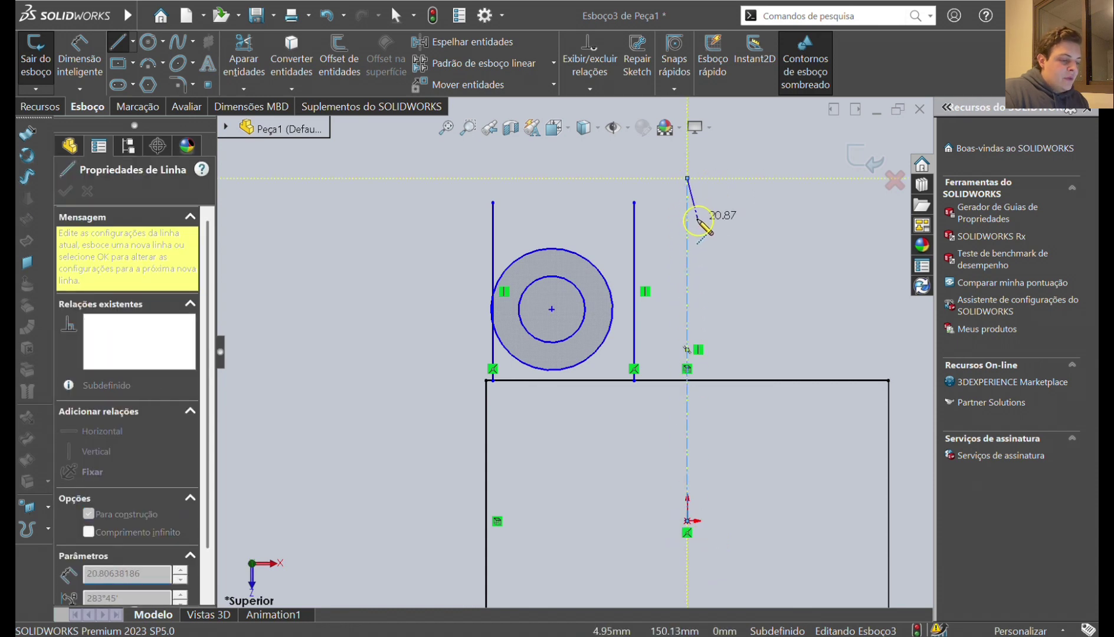
{"action": "key", "text": "Escape"}
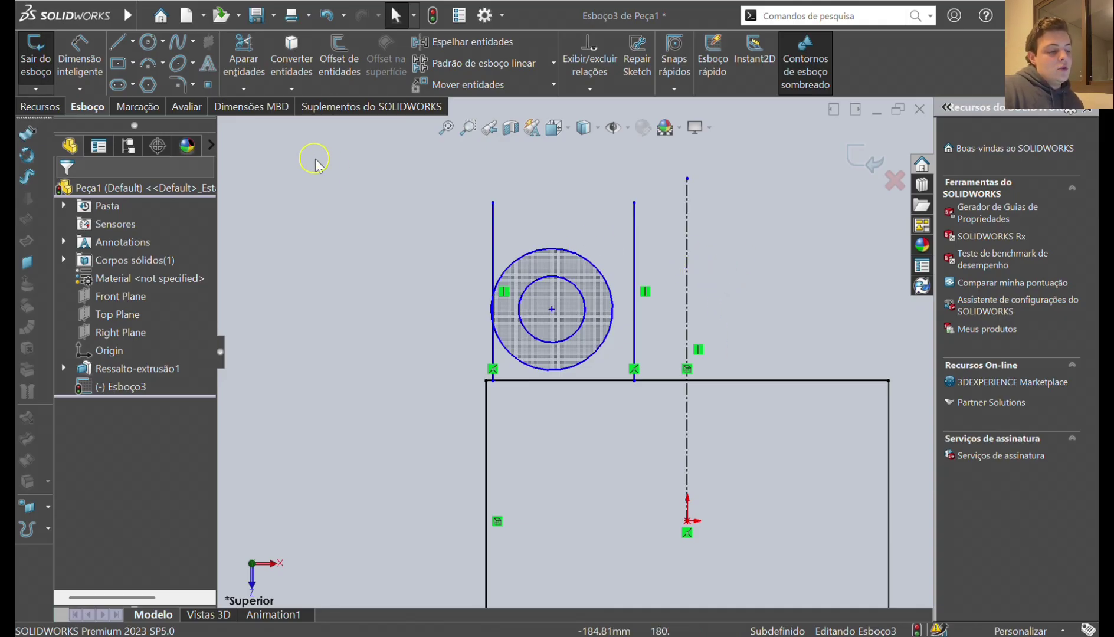
Sketch a vertical construction line about 100 mm long downward from the circles' shared centre into the plate
{"action": "left_click", "coordinate": [123, 53]}
{"action": "left_click", "coordinate": [165, 79]}
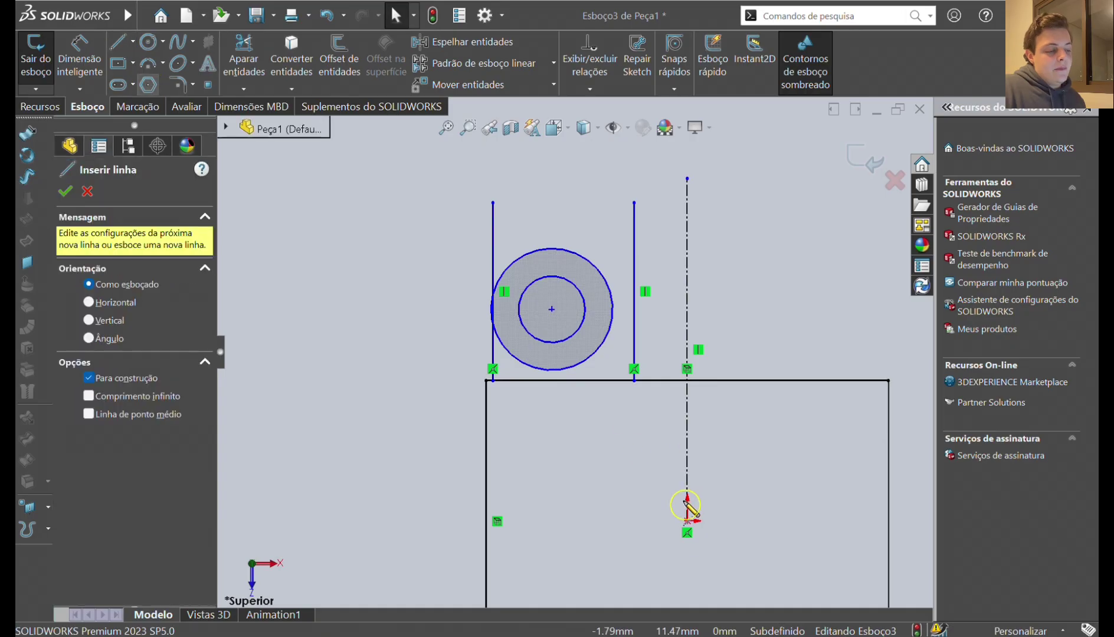
{"action": "left_click", "coordinate": [687, 522]}
{"action": "left_click", "coordinate": [551, 309]}
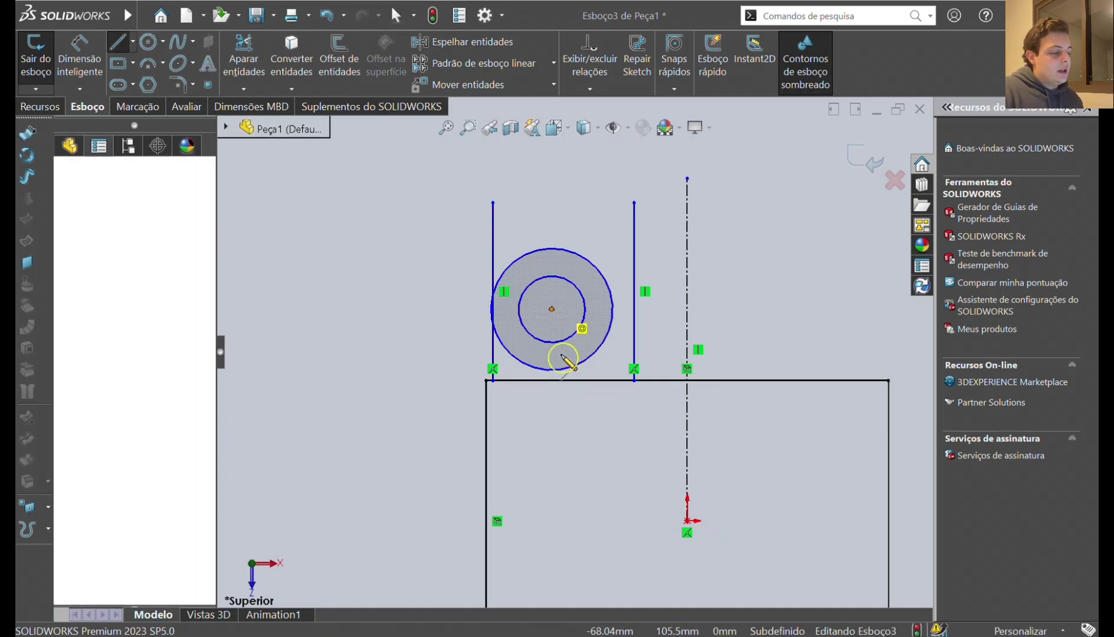
{"action": "left_click", "coordinate": [552, 509]}
{"action": "key", "text": "Escape"}
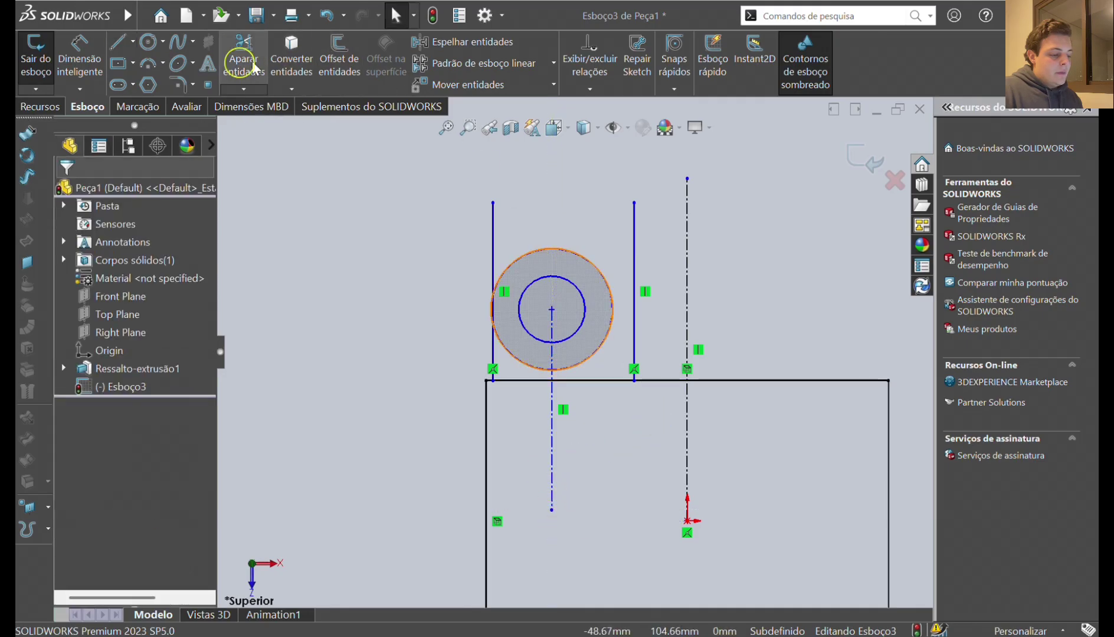
Dimension the distance between the two vertical construction lines as 60 mm
{"action": "left_click", "coordinate": [79, 59]}
{"action": "left_click", "coordinate": [550, 341]}
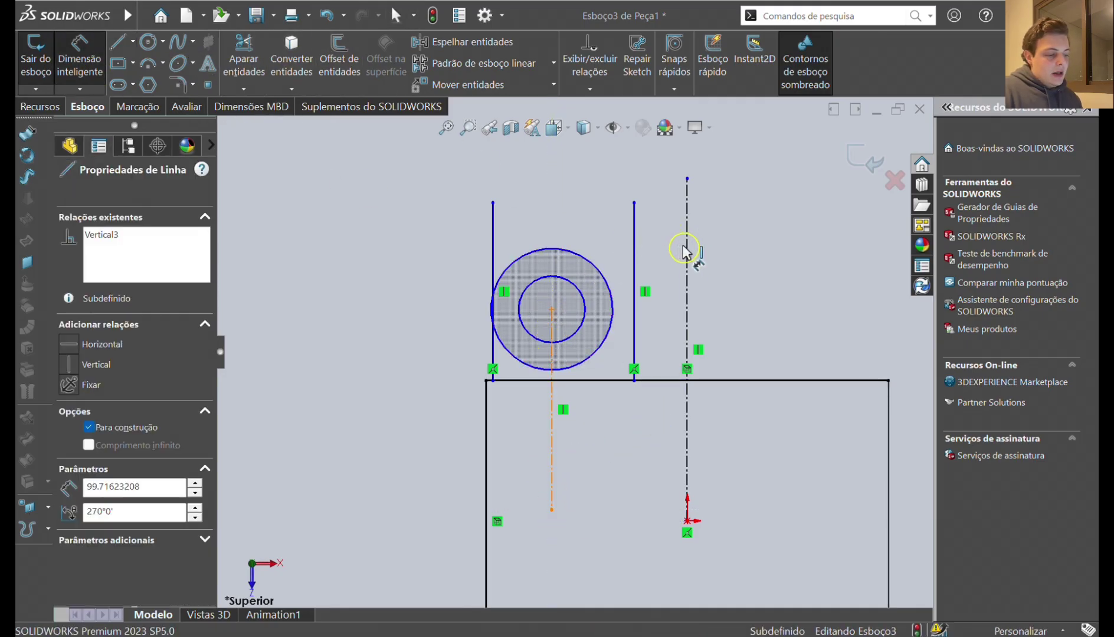
{"action": "left_click", "coordinate": [687, 249]}
{"action": "left_click", "coordinate": [587, 168]}
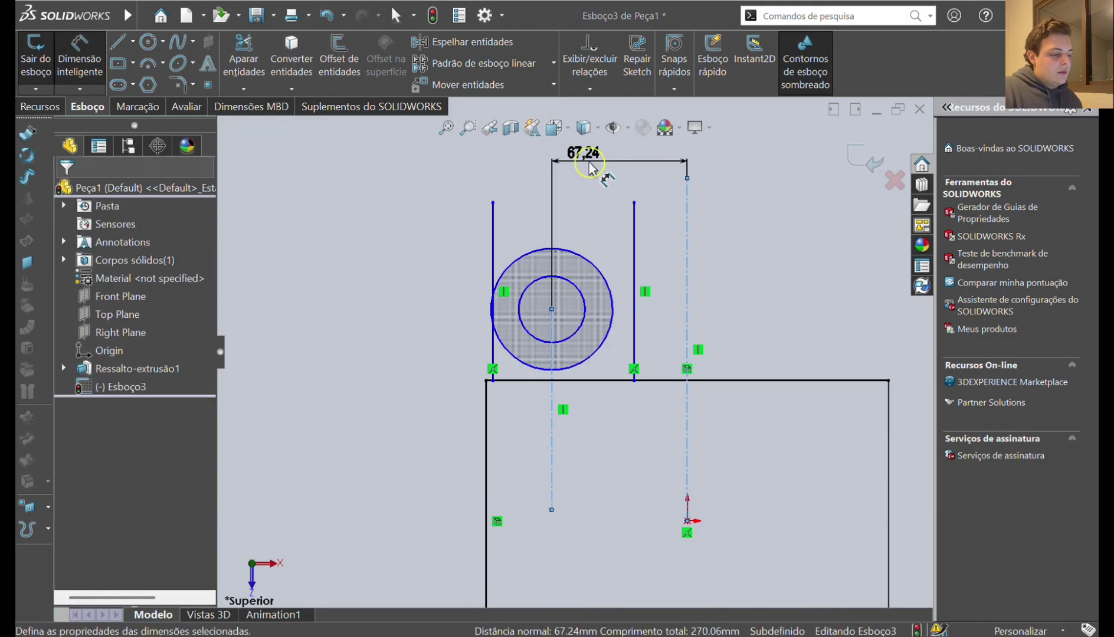
{"action": "type", "text": "60"}
{"action": "key", "text": "Return"}
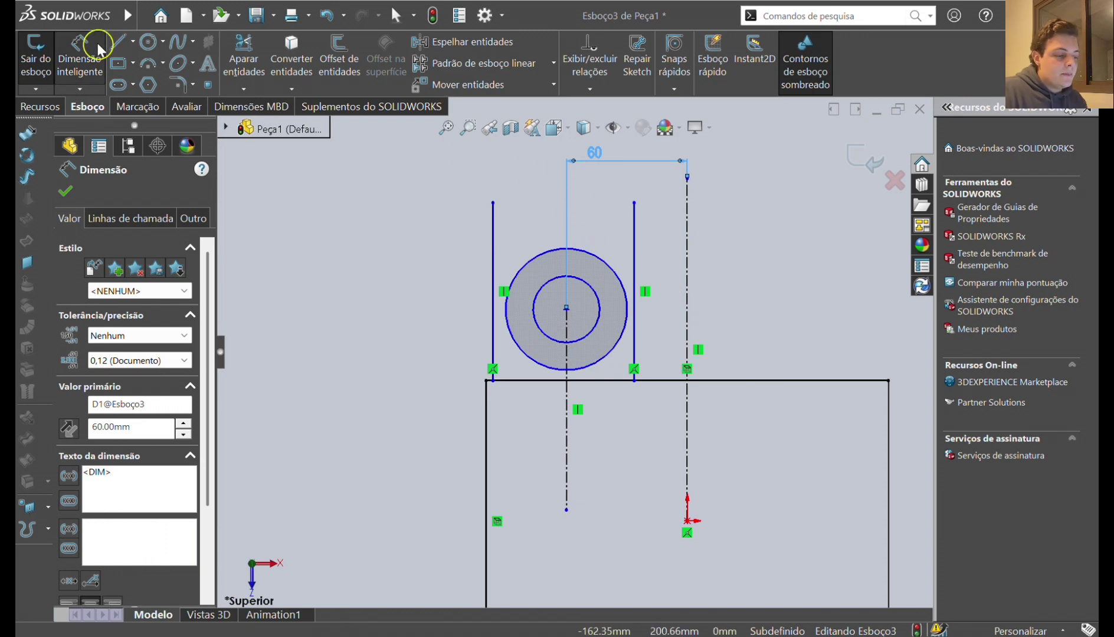
{"action": "left_click", "coordinate": [80, 59]}
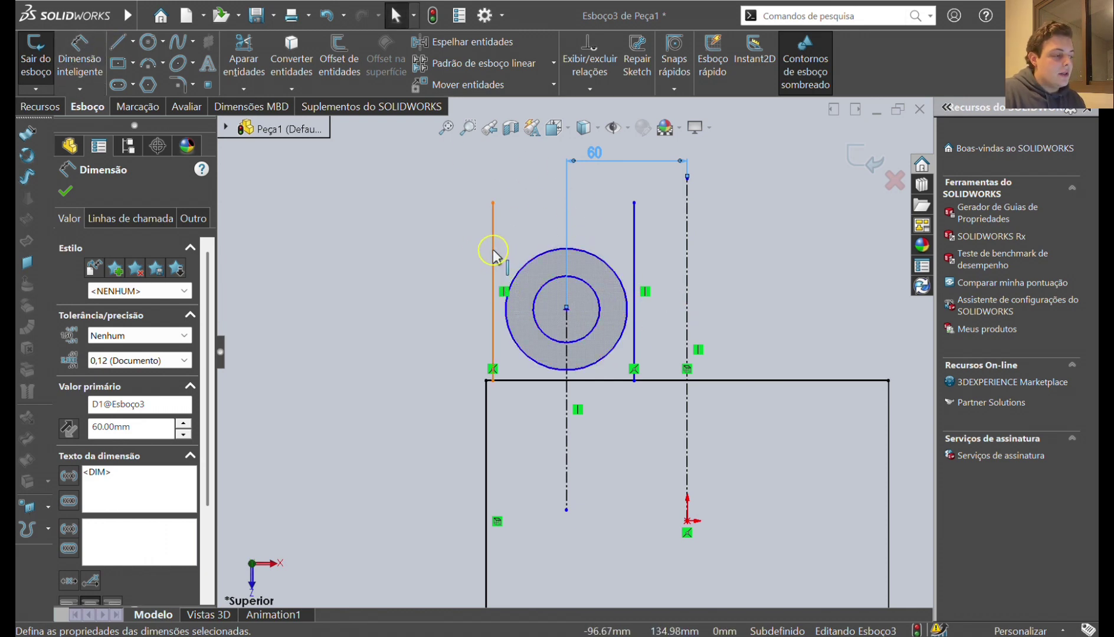
{"action": "left_click", "coordinate": [361, 232]}
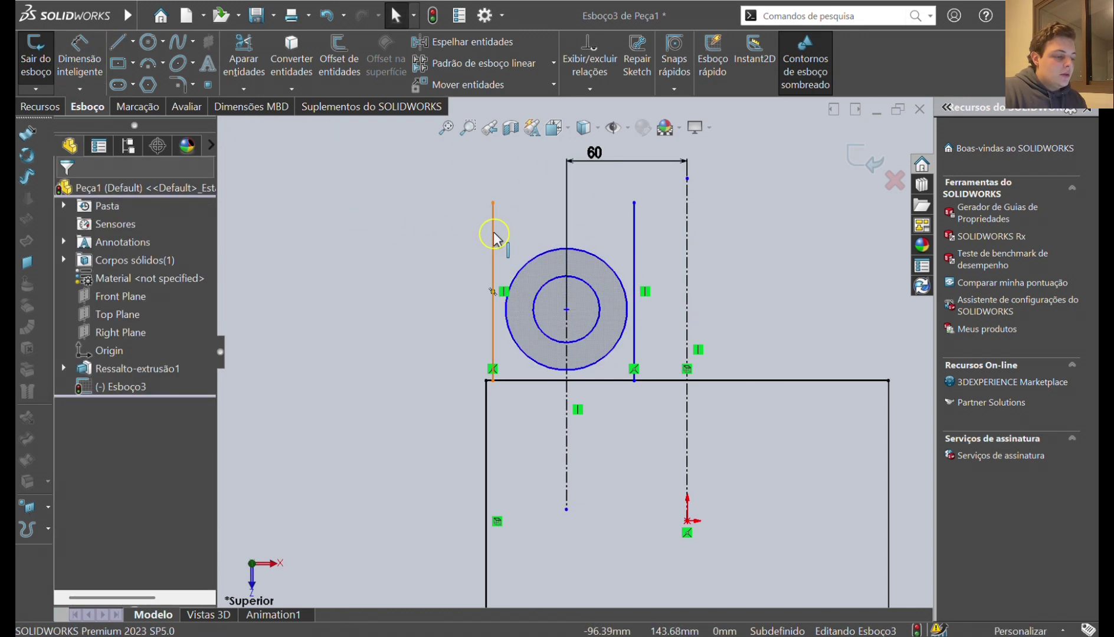
Add a Tangente relation between the left vertical line and the outer circle
{"action": "left_click", "coordinate": [493, 236]}
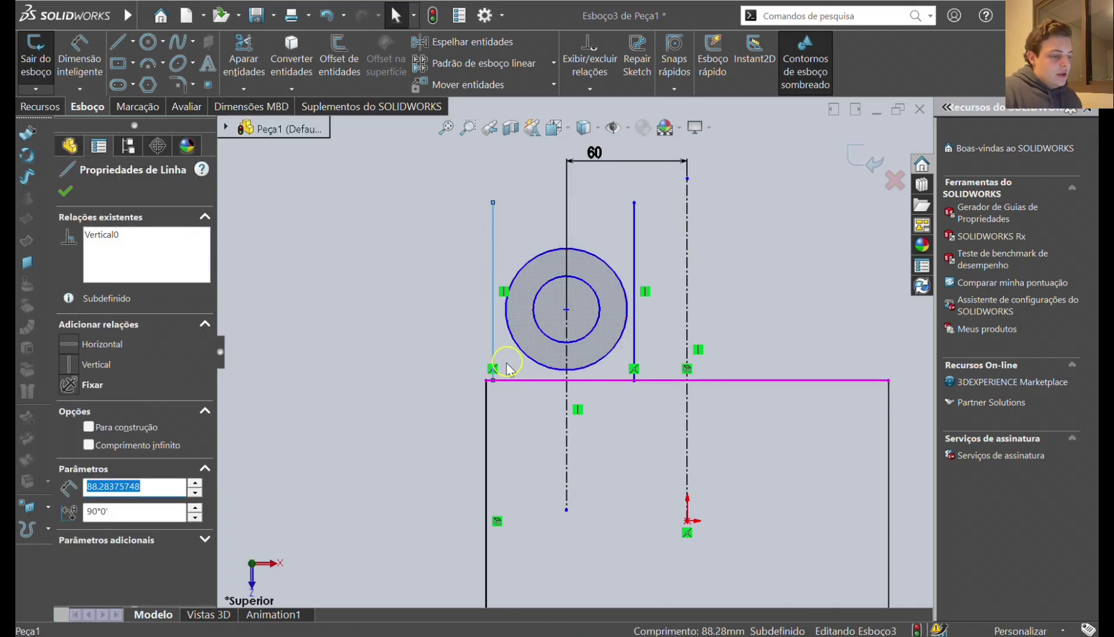
{"action": "left_click", "coordinate": [511, 333], "text": "ctrl"}
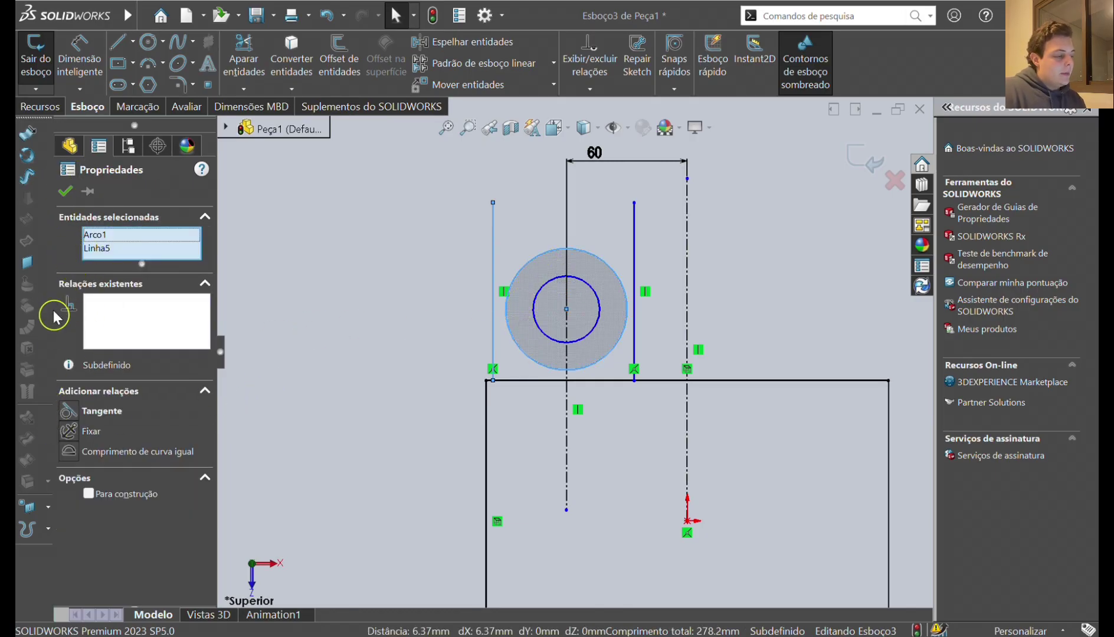
{"action": "left_click", "coordinate": [70, 410]}
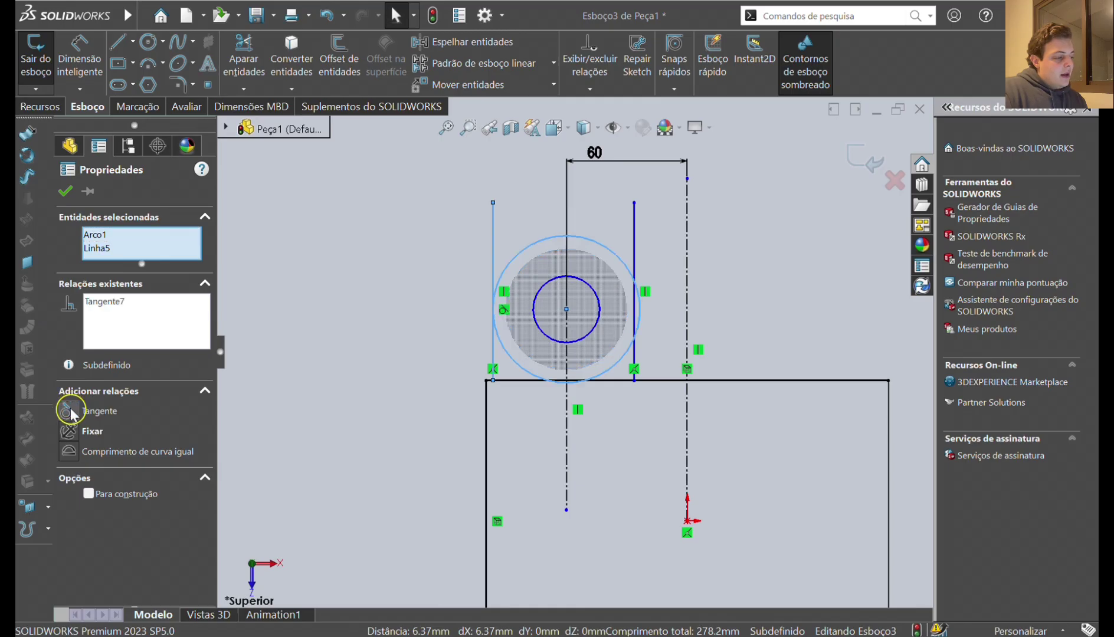
Add a Tangente relation between the right vertical line and the outer circle
{"action": "left_click", "coordinate": [457, 366]}
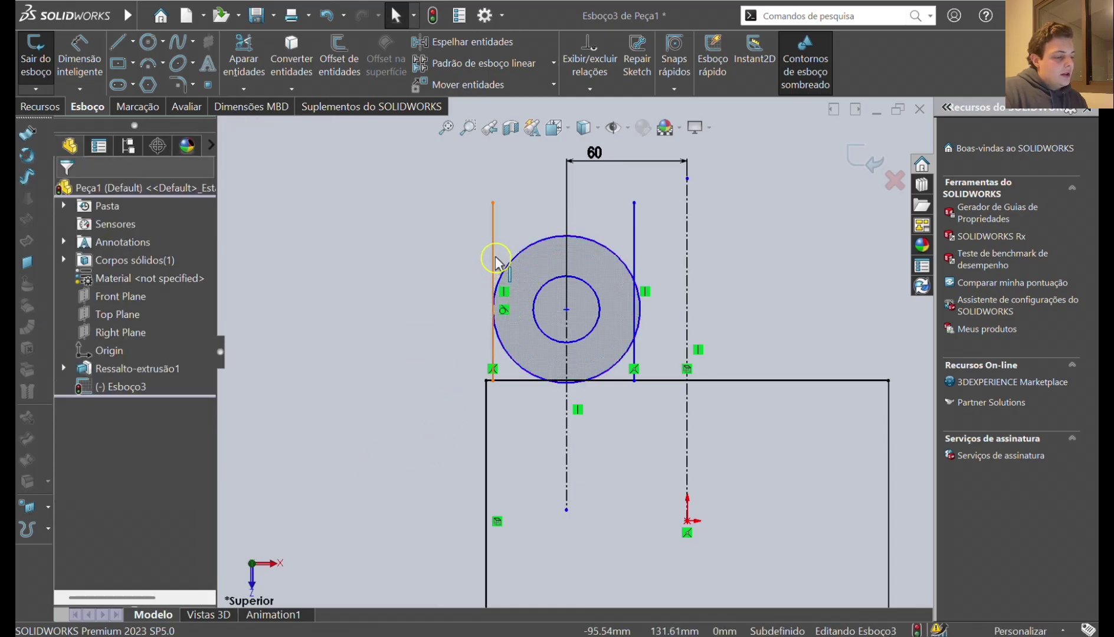
{"action": "left_click", "coordinate": [643, 280]}
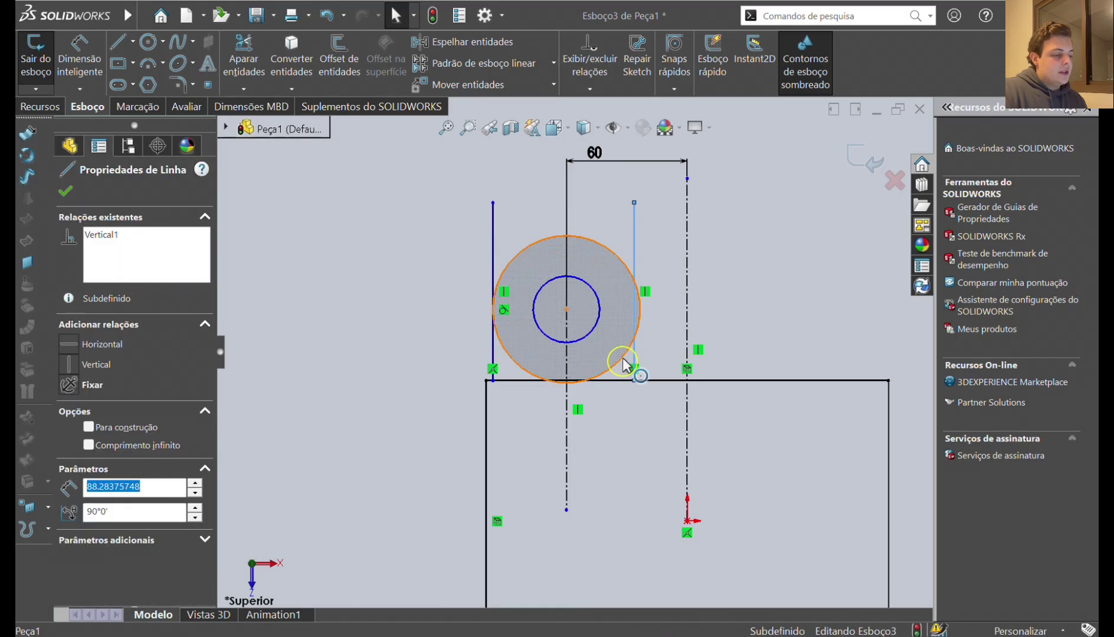
{"action": "left_click", "coordinate": [617, 371]}
{"action": "left_click", "coordinate": [634, 365], "text": "ctrl"}
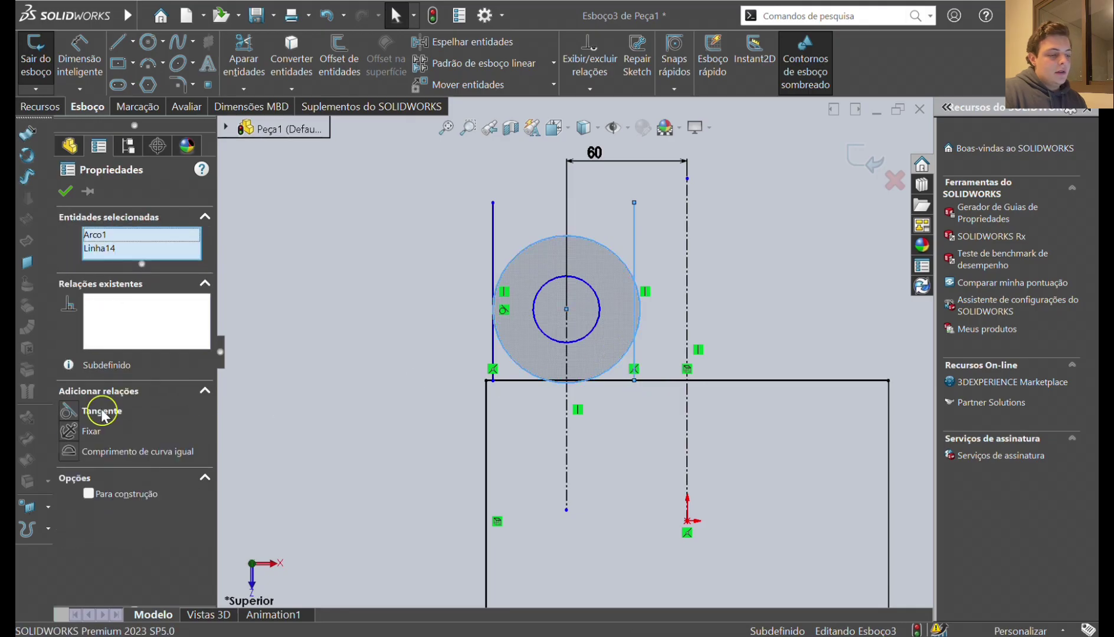
{"action": "left_click", "coordinate": [70, 408]}
{"action": "left_click", "coordinate": [409, 313]}
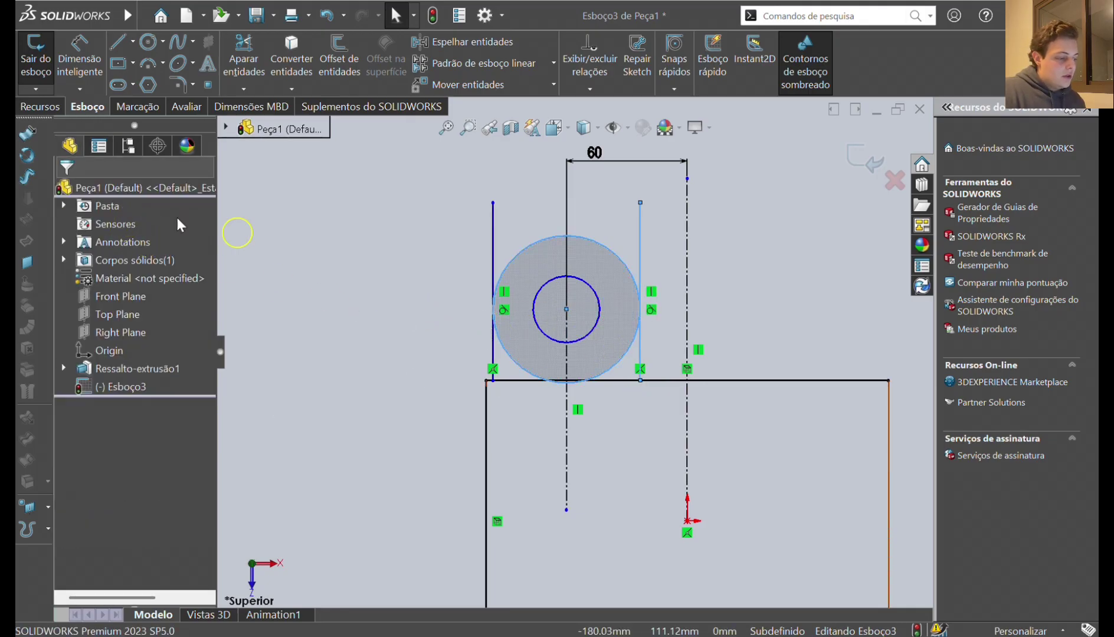
{"action": "left_click", "coordinate": [378, 263]}
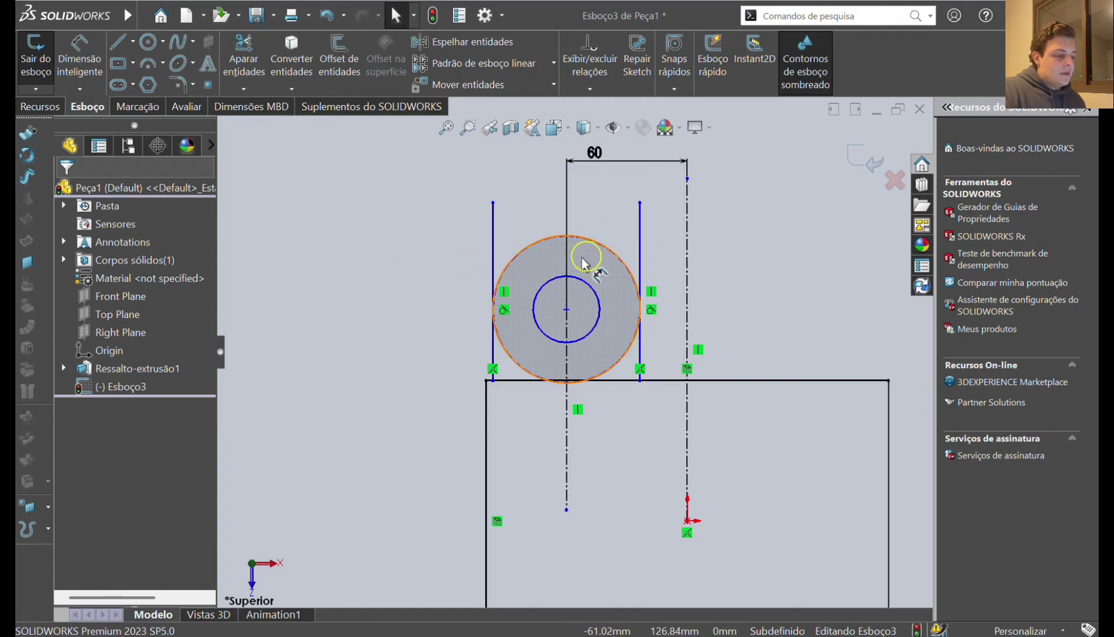
Dimension the outer circle's diameter as 25 mm
{"action": "left_click", "coordinate": [82, 66]}
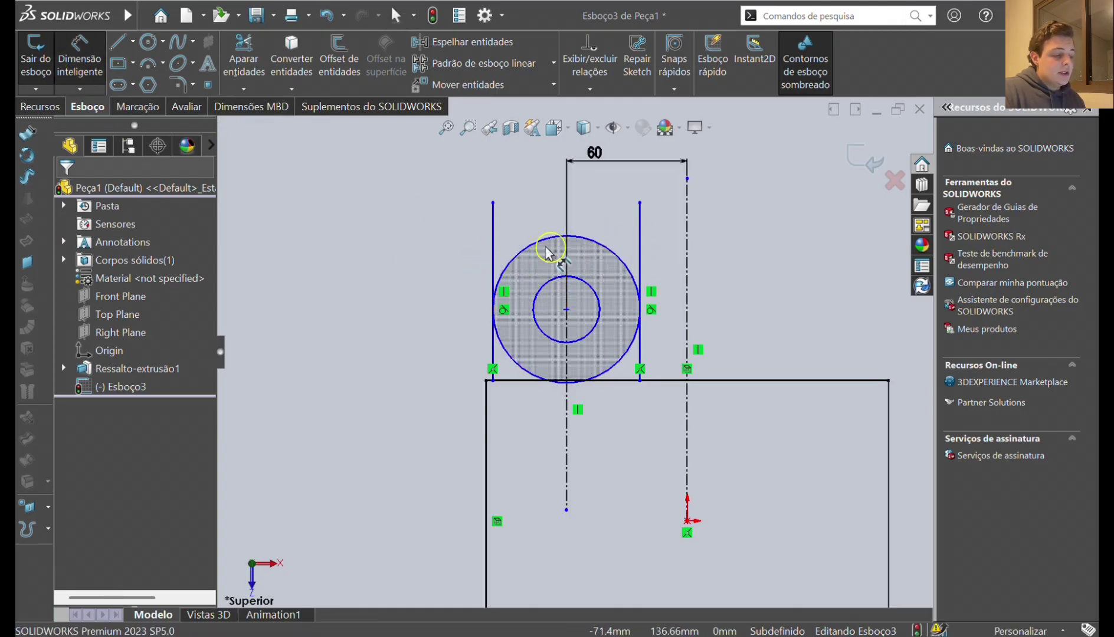
{"action": "left_click", "coordinate": [595, 252]}
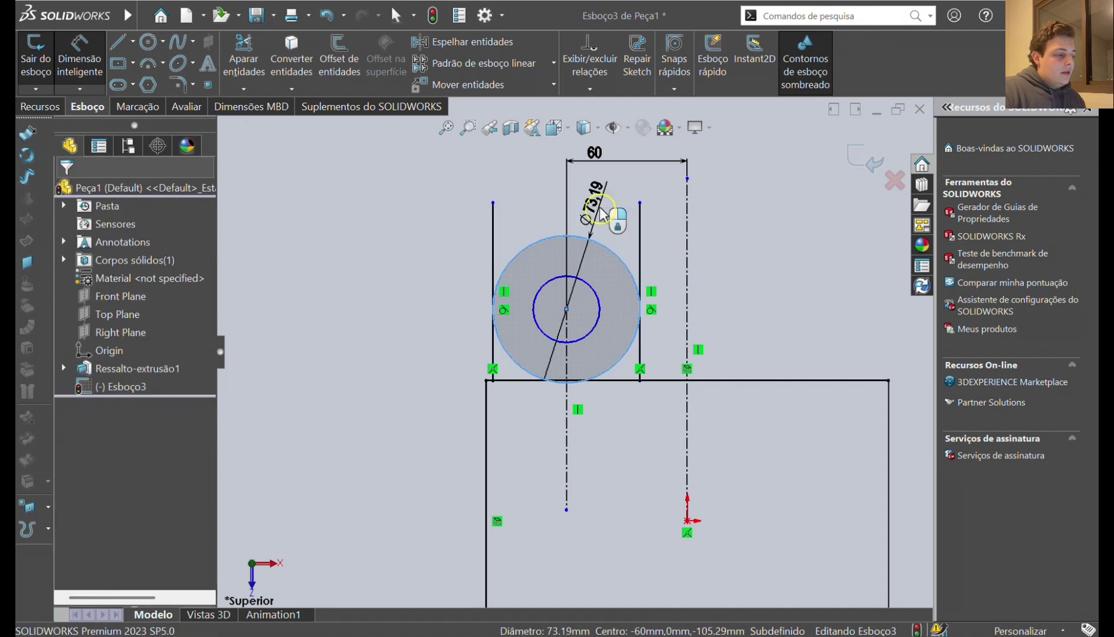
{"action": "left_click", "coordinate": [599, 214]}
{"action": "left_click", "coordinate": [600, 209]}
{"action": "type", "text": "80"}
{"action": "key", "text": "Return"}
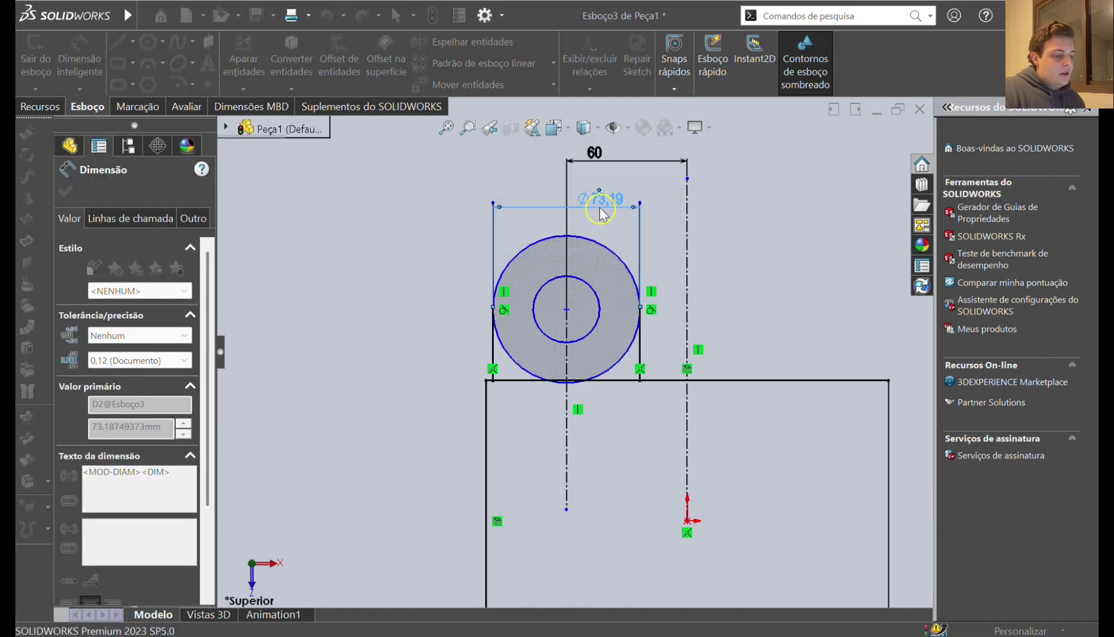
{"action": "scroll", "coordinate": [581, 307], "scroll_direction": "down", "scroll_amount": 5}
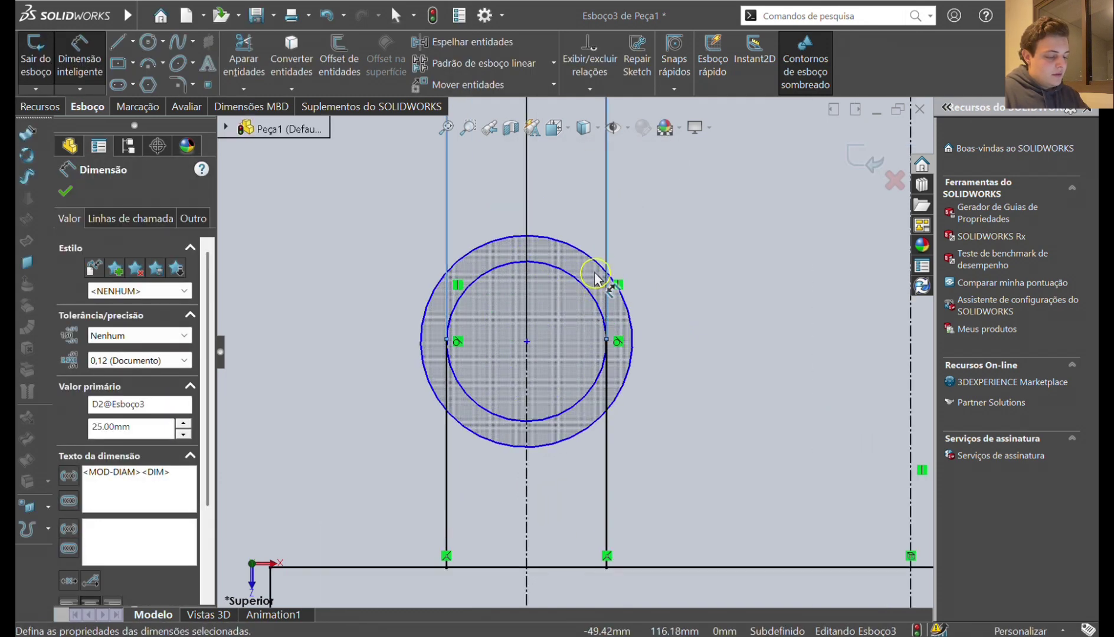
{"action": "key", "text": "Escape"}
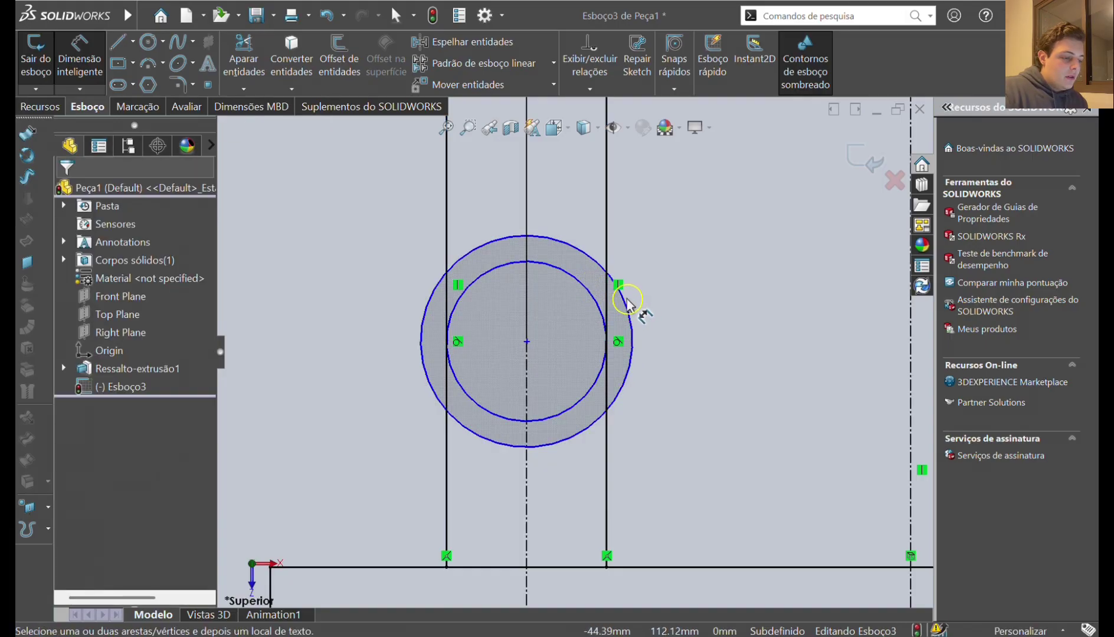
Dimension the inner circle's diameter as 10 mm
{"action": "left_click", "coordinate": [627, 304]}
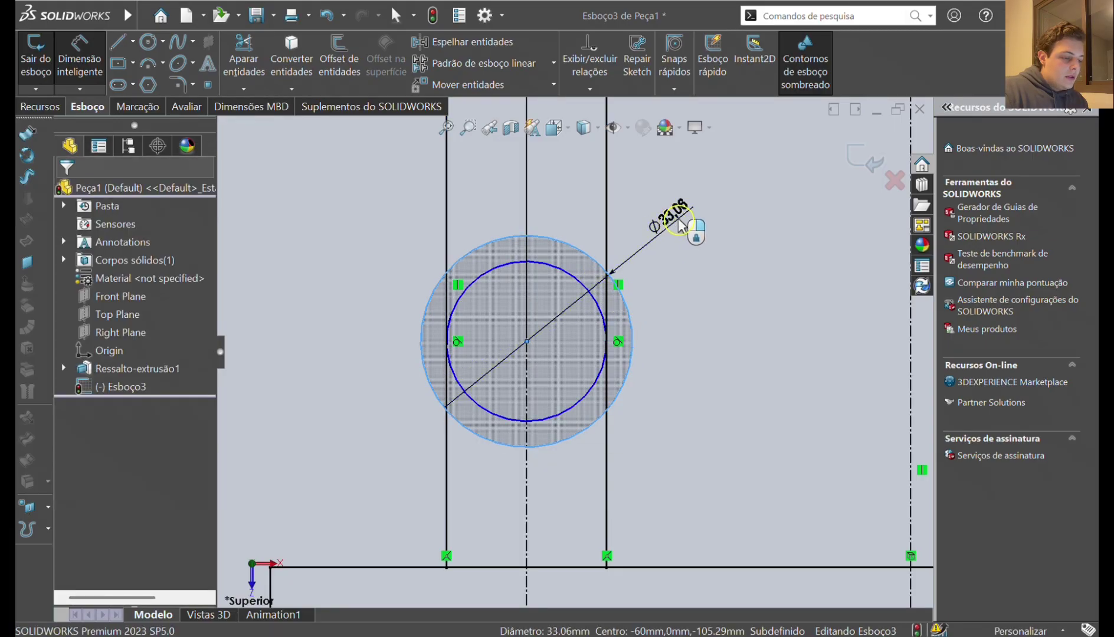
{"action": "left_click", "coordinate": [681, 225]}
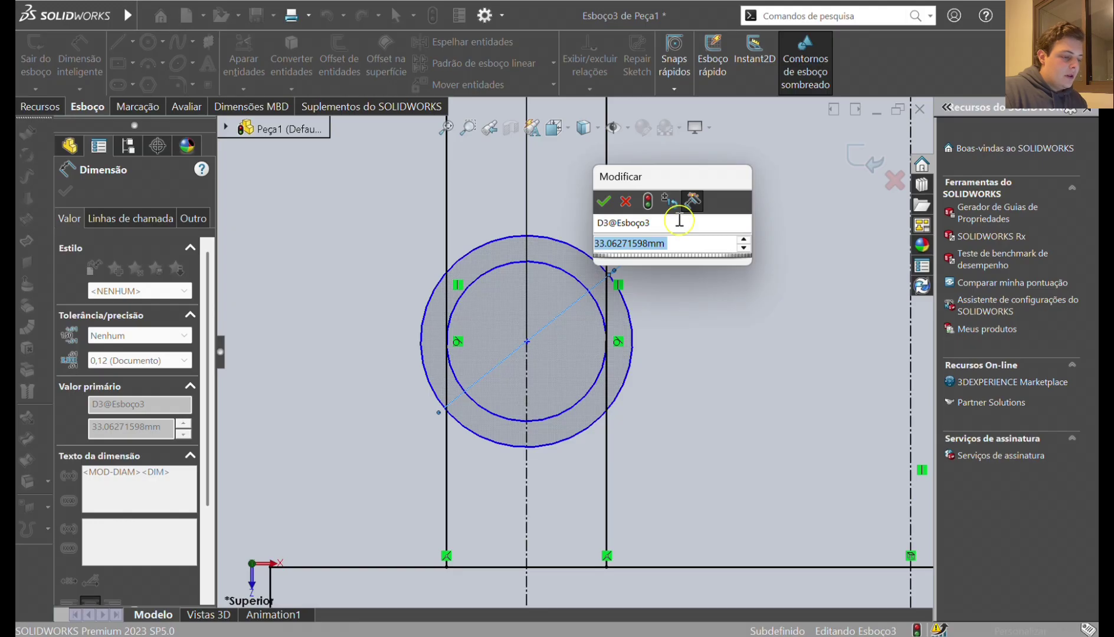
{"action": "type", "text": "10"}
{"action": "key", "text": "Return"}
Change the outer circle's diameter to 40 mm
{"action": "scroll", "coordinate": [684, 354], "scroll_direction": "up", "scroll_amount": 3}
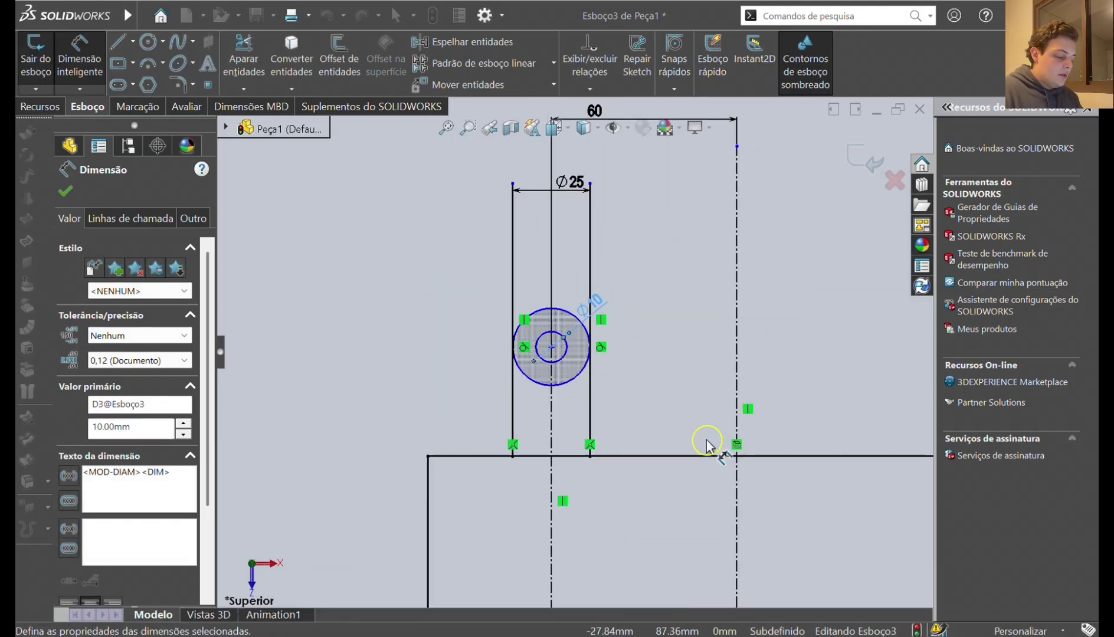
{"action": "scroll", "coordinate": [629, 373], "scroll_direction": "up", "scroll_amount": 2}
{"action": "scroll", "coordinate": [599, 373], "scroll_direction": "down", "scroll_amount": 4}
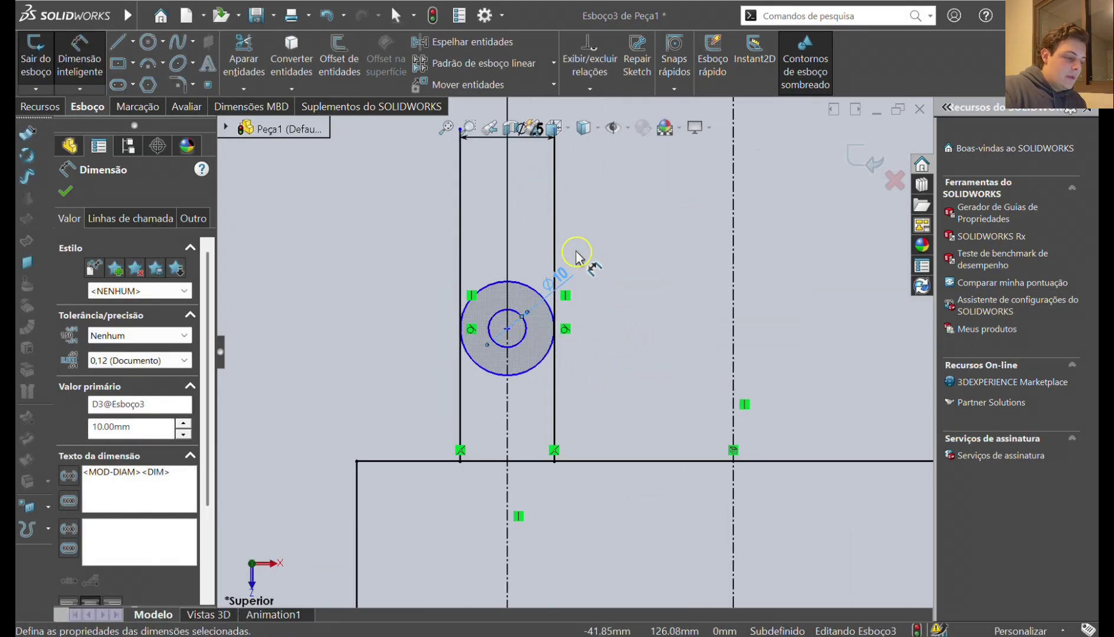
{"action": "scroll", "coordinate": [577, 256], "scroll_direction": "up", "scroll_amount": 3}
{"action": "double_click", "coordinate": [551, 244]}
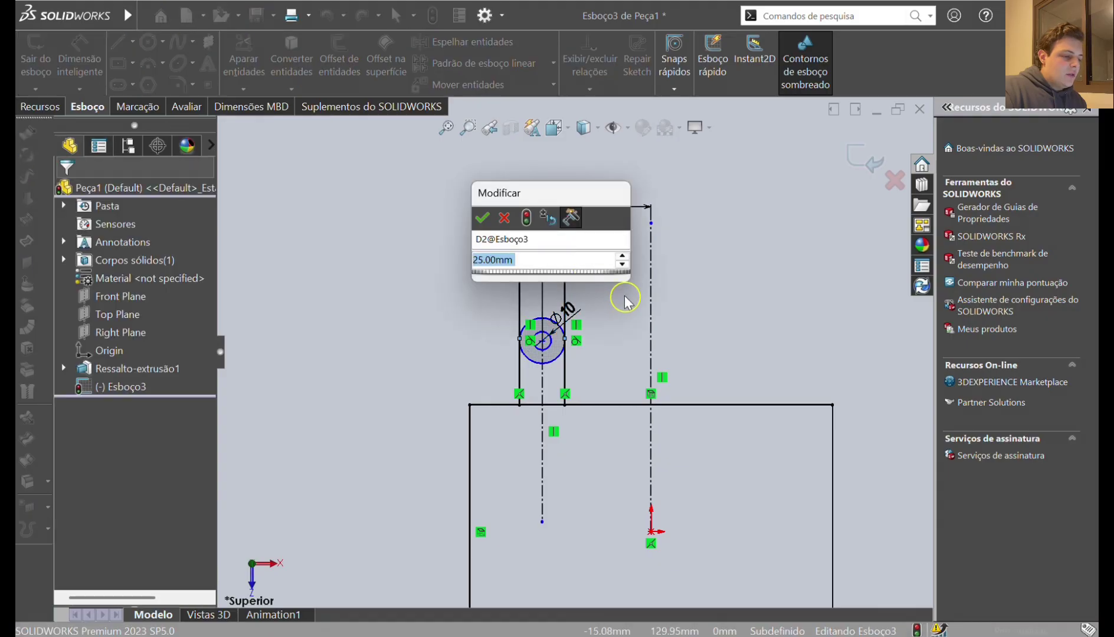
{"action": "type", "text": "60"}
{"action": "key", "text": "Return"}
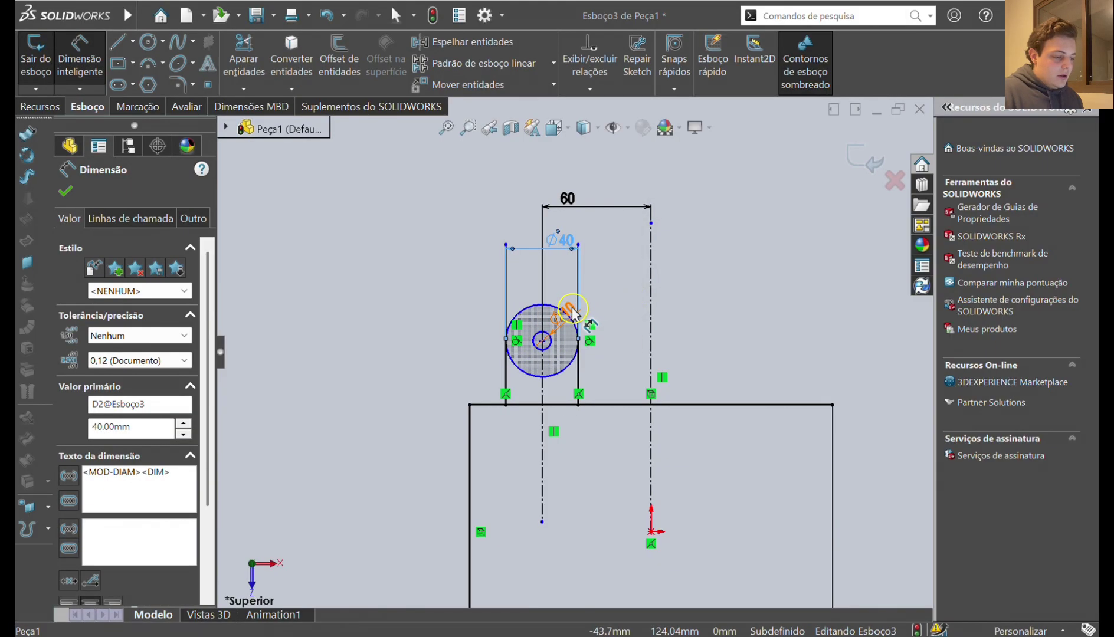
Change the inner circle's diameter to 15 mm
{"action": "double_click", "coordinate": [591, 314]}
{"action": "type", "text": "10"}
{"action": "key", "text": "Return"}
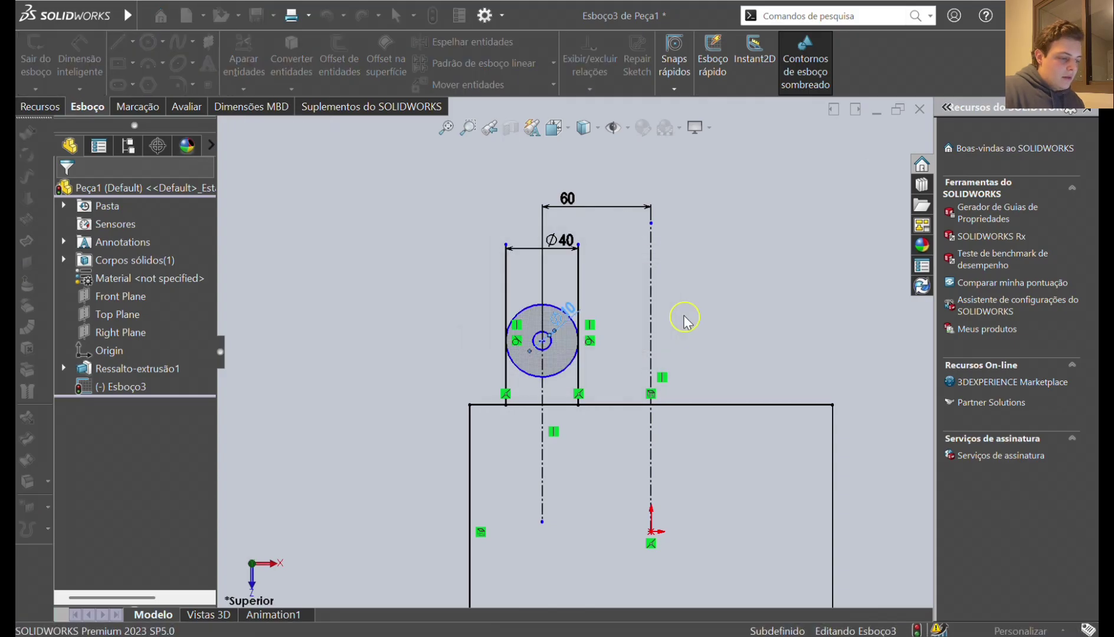
Dimension the vertical distance from the circles' centre to the plate's upper edge as 20 mm
{"action": "scroll", "coordinate": [522, 365], "scroll_direction": "down", "scroll_amount": 3}
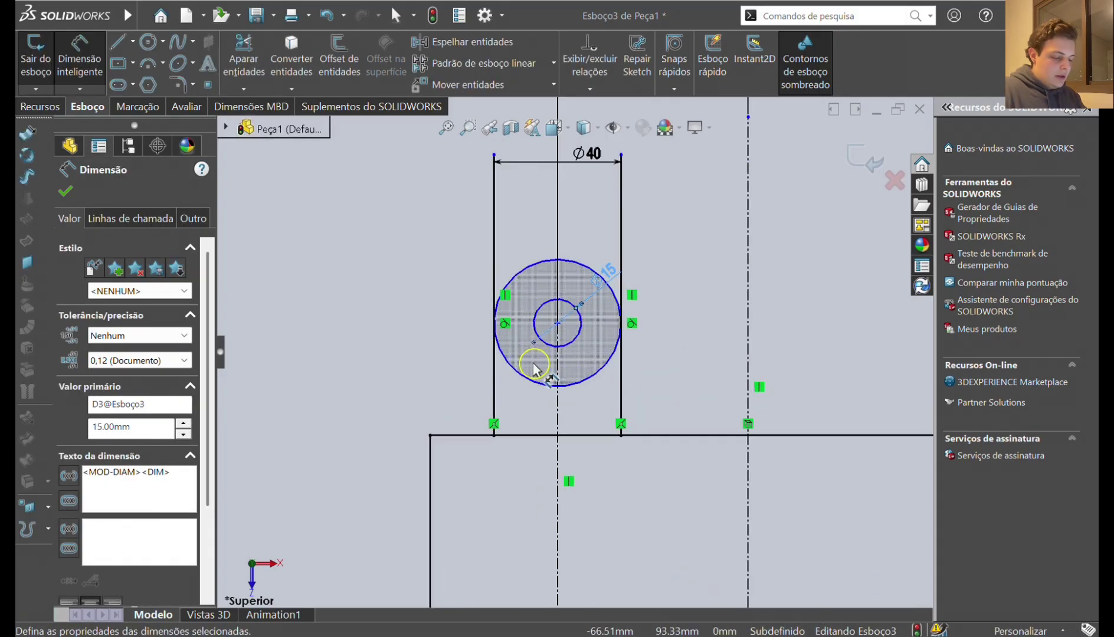
{"action": "left_click", "coordinate": [563, 315]}
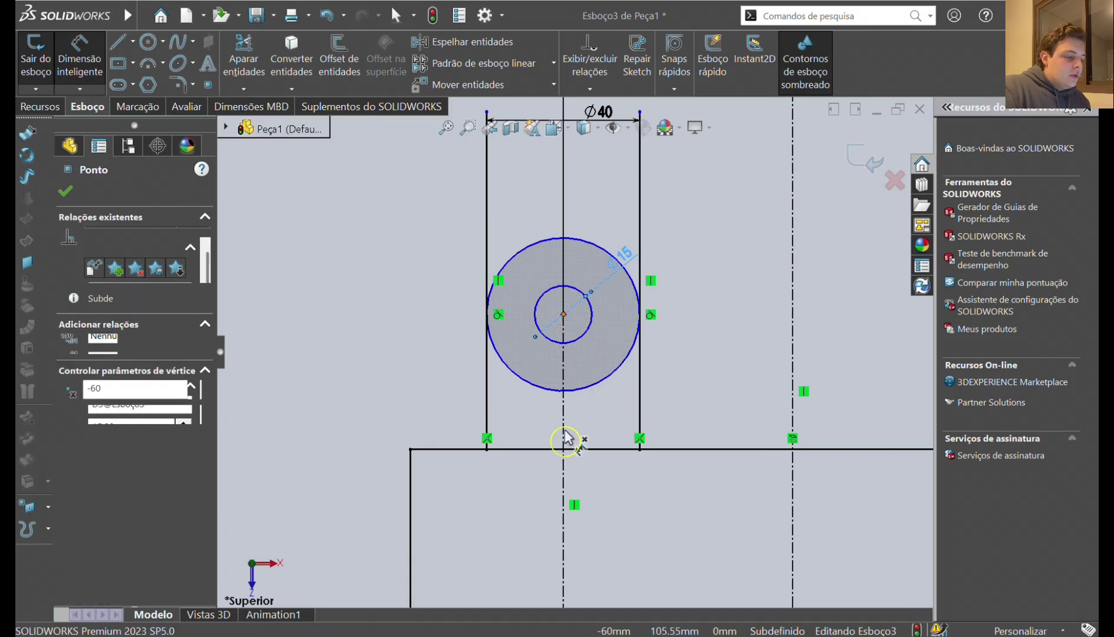
{"action": "left_click", "coordinate": [552, 449]}
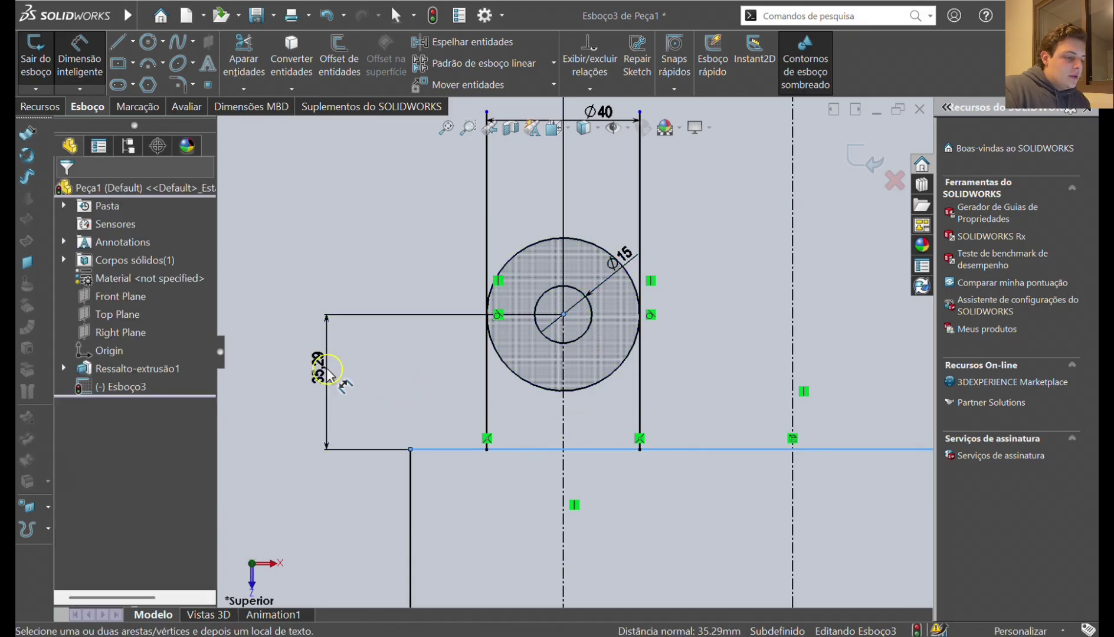
{"action": "left_click", "coordinate": [337, 372]}
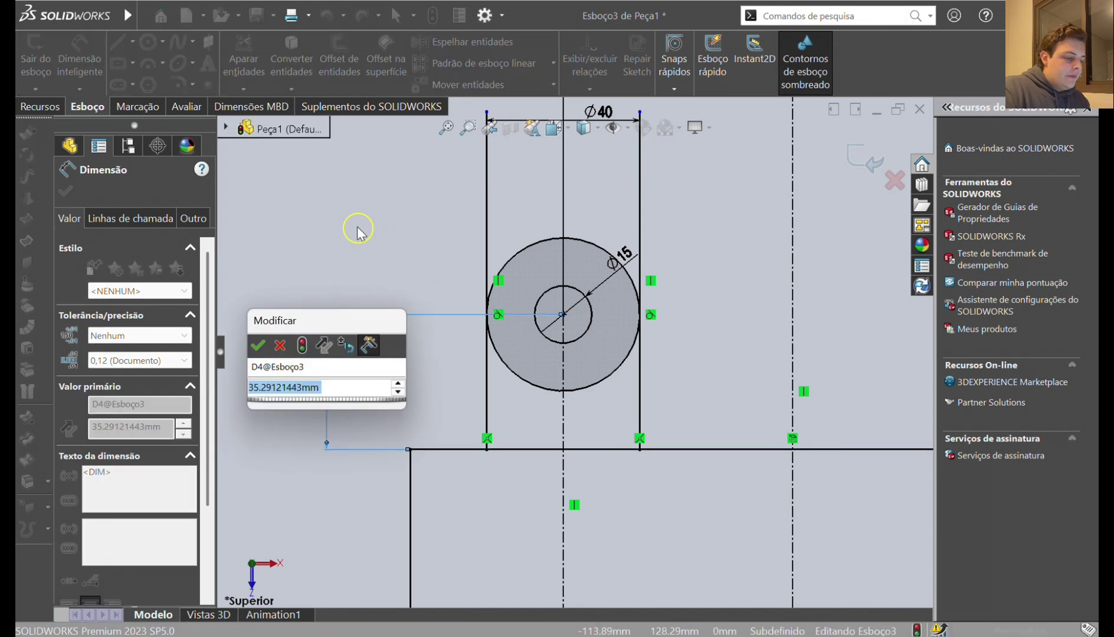
{"action": "type", "text": "20"}
{"action": "key", "text": "Return"}
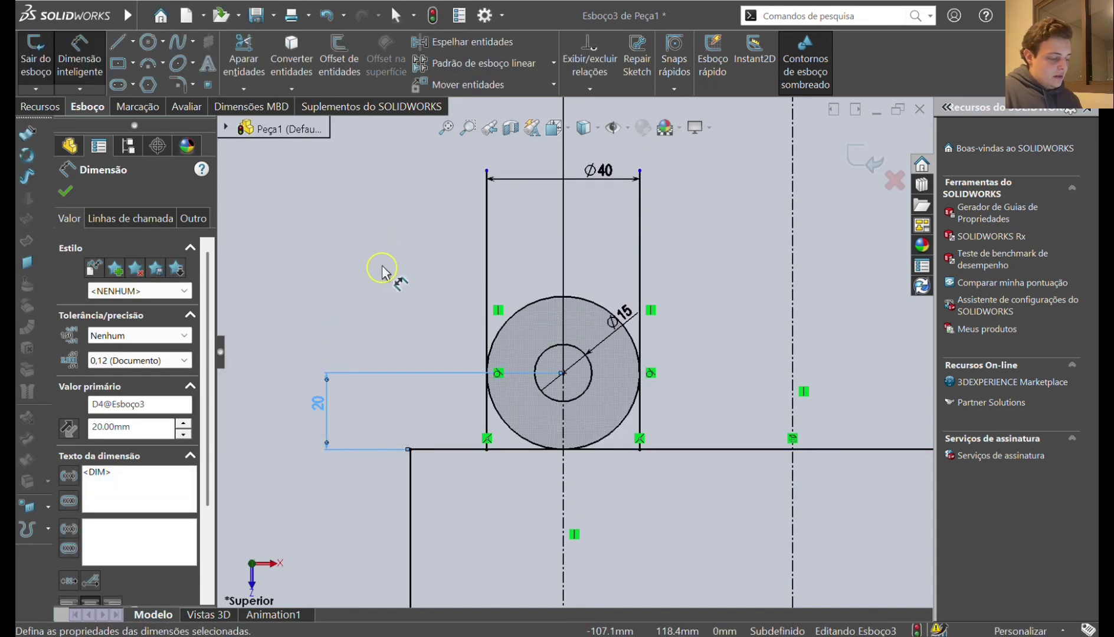
{"action": "left_click", "coordinate": [78, 74]}
{"action": "scroll", "coordinate": [397, 408], "scroll_direction": "up", "scroll_amount": 5}
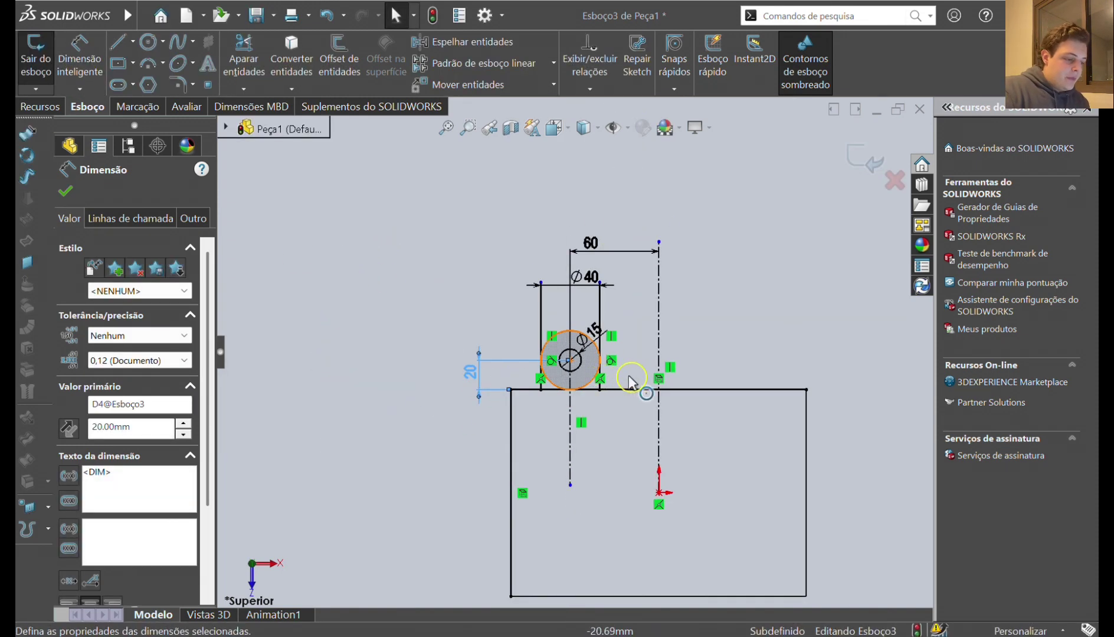
{"action": "scroll", "coordinate": [647, 378], "scroll_direction": "down", "scroll_amount": 3}
{"action": "key", "text": "Escape"}
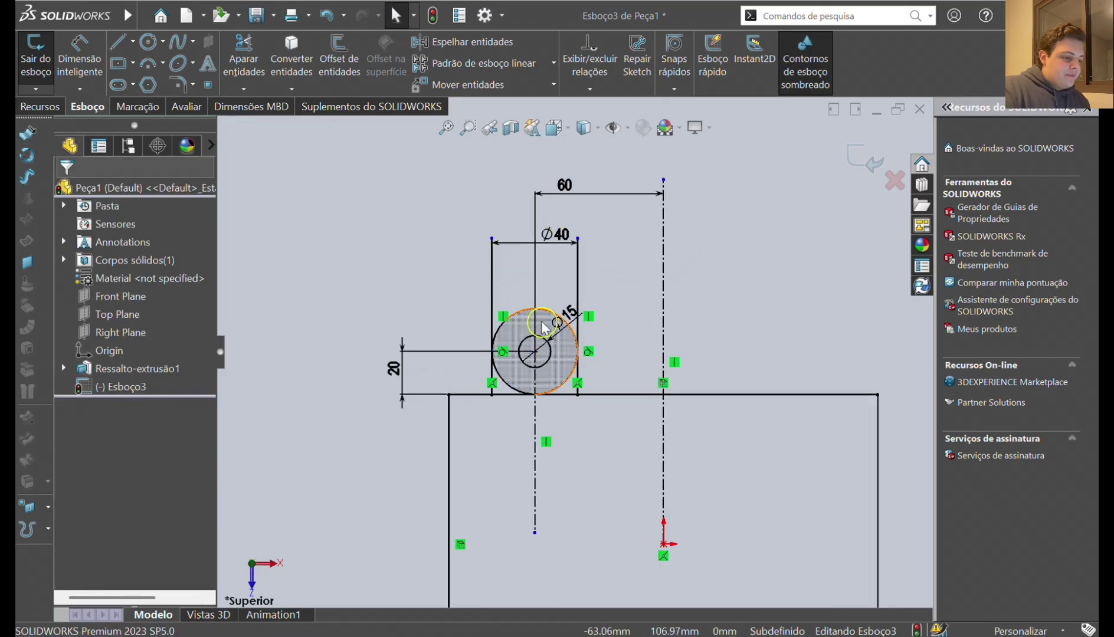
{"action": "left_click", "coordinate": [492, 240]}
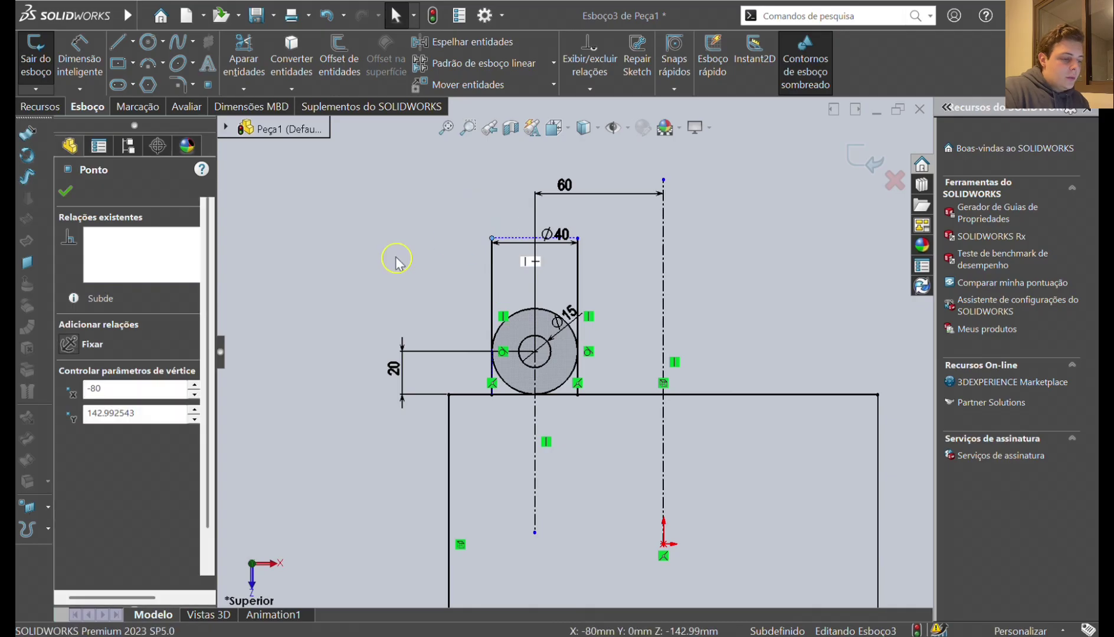
{"action": "left_click", "coordinate": [395, 283]}
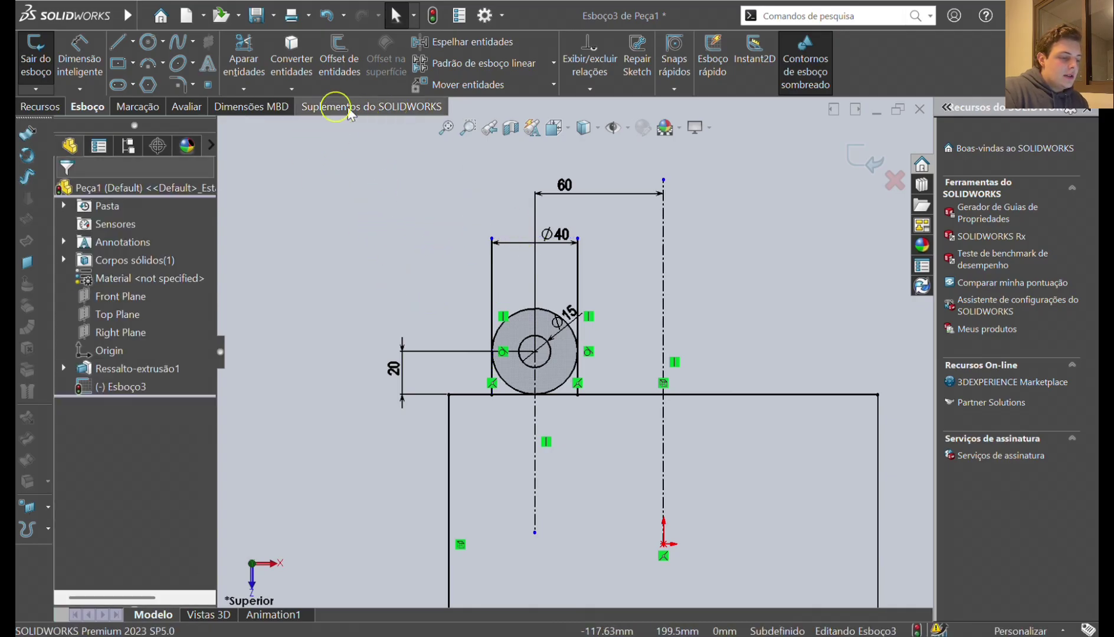
Trim the sketch line along the plate's upper edge to the nearest intersection, removing the portions outside the two vertical lines
{"action": "left_click", "coordinate": [242, 65]}
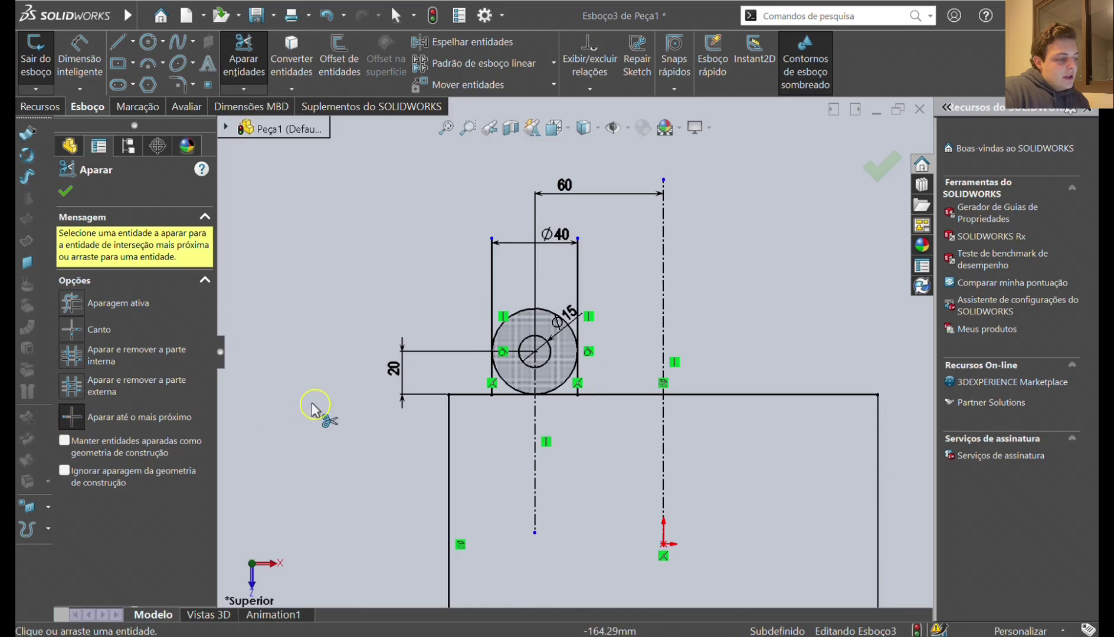
{"action": "scroll", "coordinate": [312, 407], "scroll_direction": "down", "scroll_amount": 3}
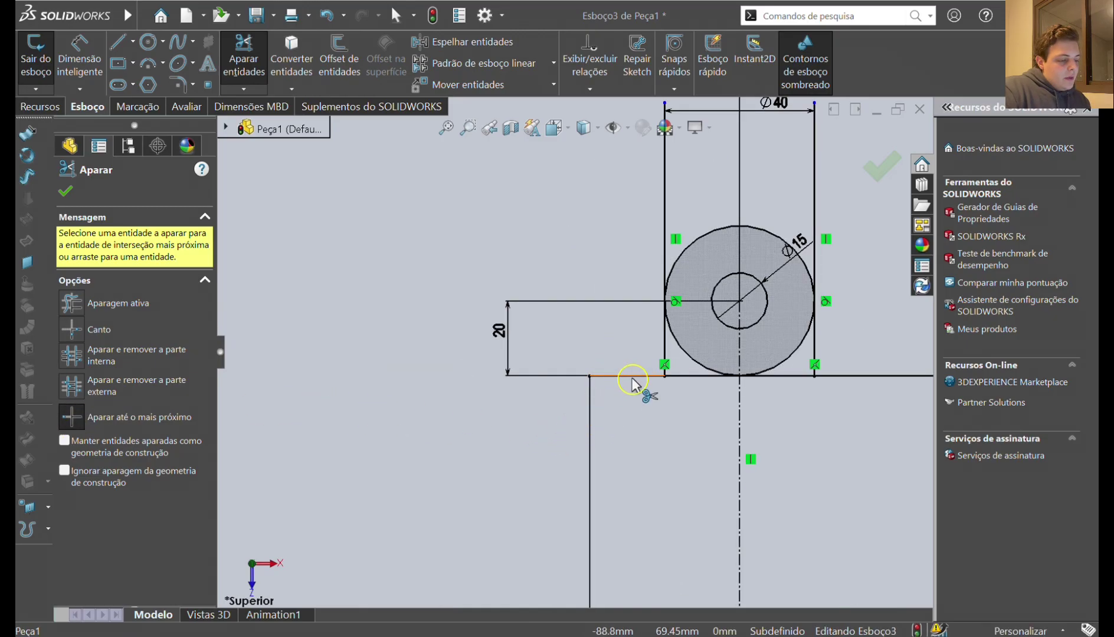
{"action": "scroll", "coordinate": [709, 398], "scroll_direction": "down", "scroll_amount": 3}
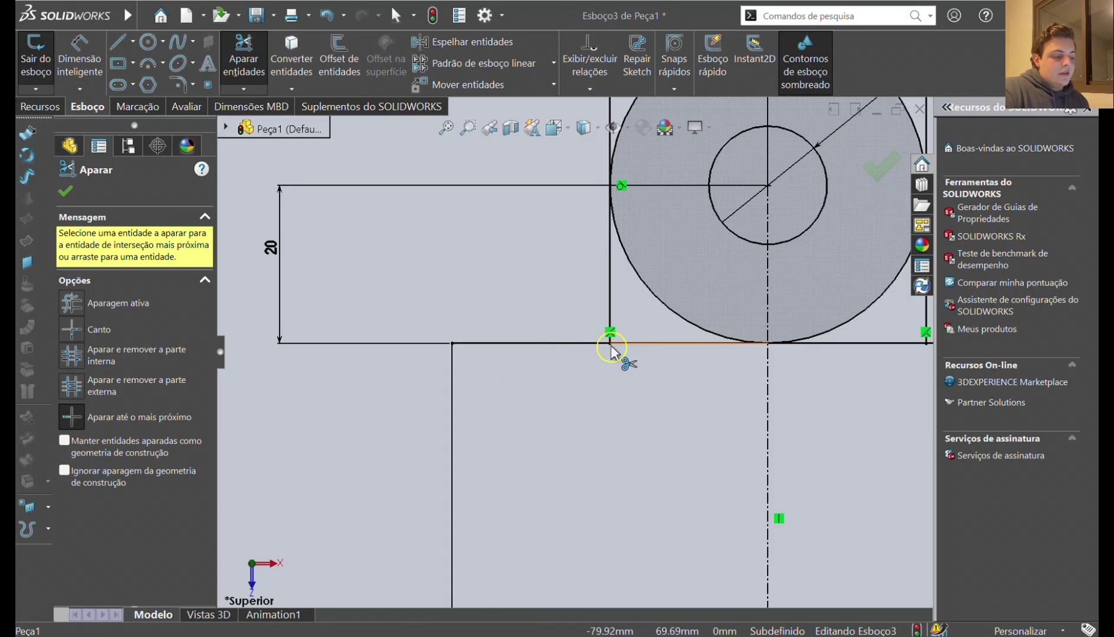
{"action": "scroll", "coordinate": [658, 420], "scroll_direction": "up", "scroll_amount": 5}
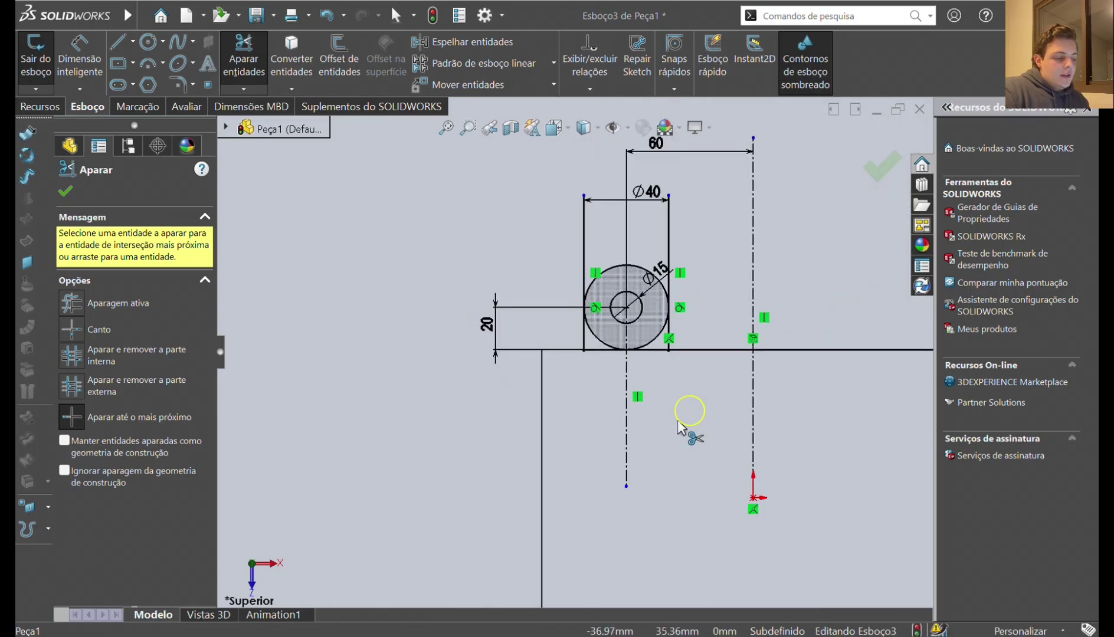
{"action": "left_click", "coordinate": [717, 354]}
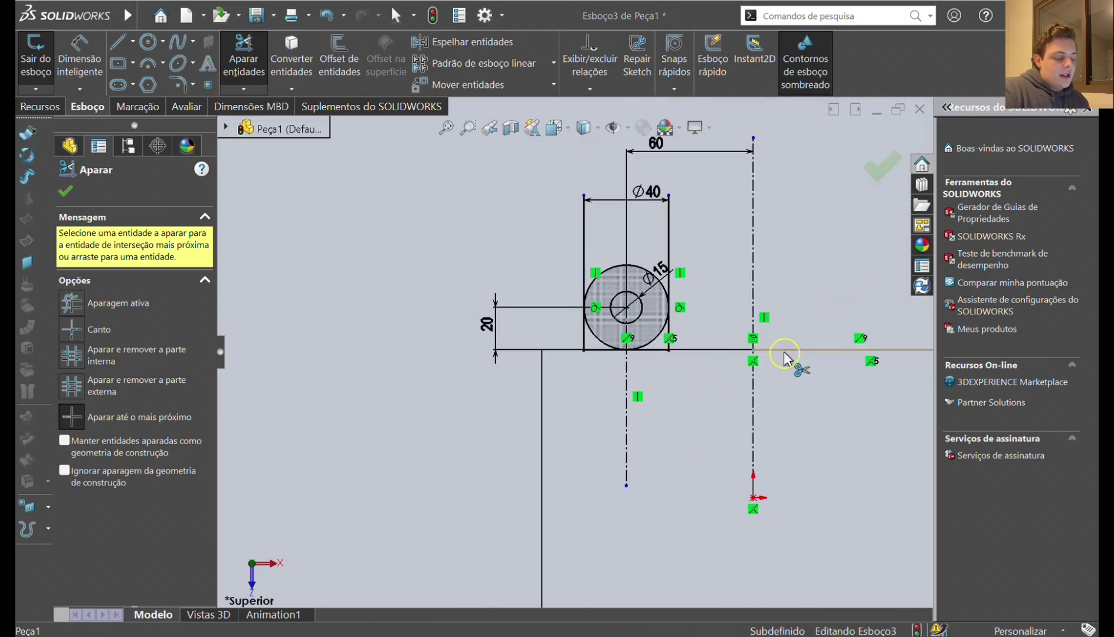
{"action": "left_click", "coordinate": [786, 354]}
Trim off the parts of the two vertical lines above their tangent points with the outer circle
{"action": "scroll", "coordinate": [646, 280], "scroll_direction": "down", "scroll_amount": 1}
{"action": "scroll", "coordinate": [648, 283], "scroll_direction": "down", "scroll_amount": 1}
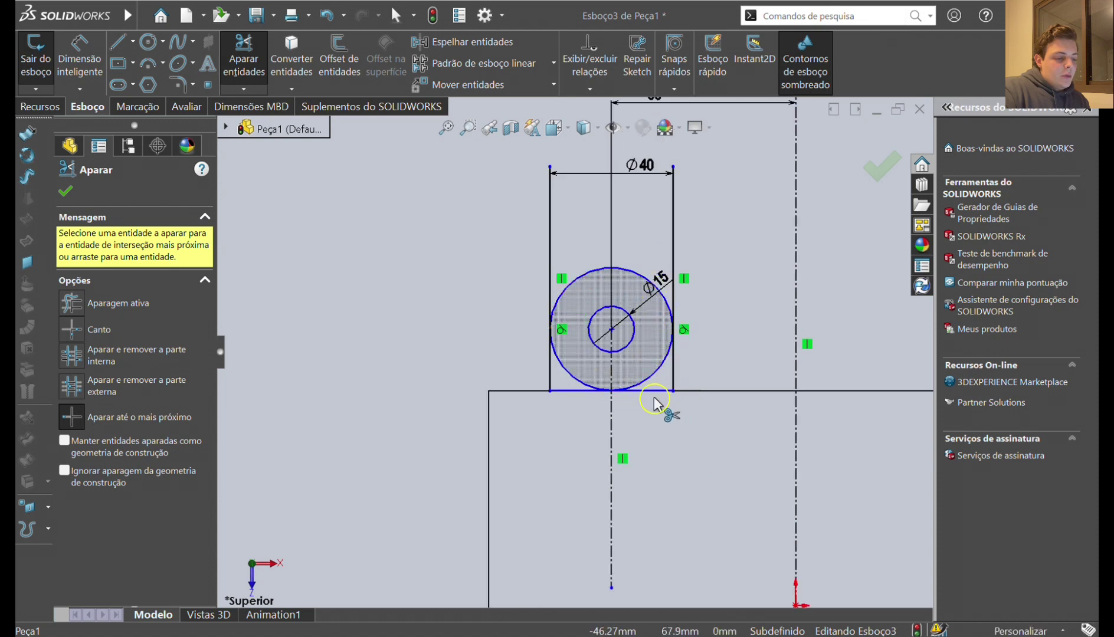
{"action": "scroll", "coordinate": [655, 404], "scroll_direction": "down", "scroll_amount": 1}
{"action": "scroll", "coordinate": [691, 395], "scroll_direction": "down", "scroll_amount": 1}
{"action": "scroll", "coordinate": [656, 321], "scroll_direction": "up", "scroll_amount": 4}
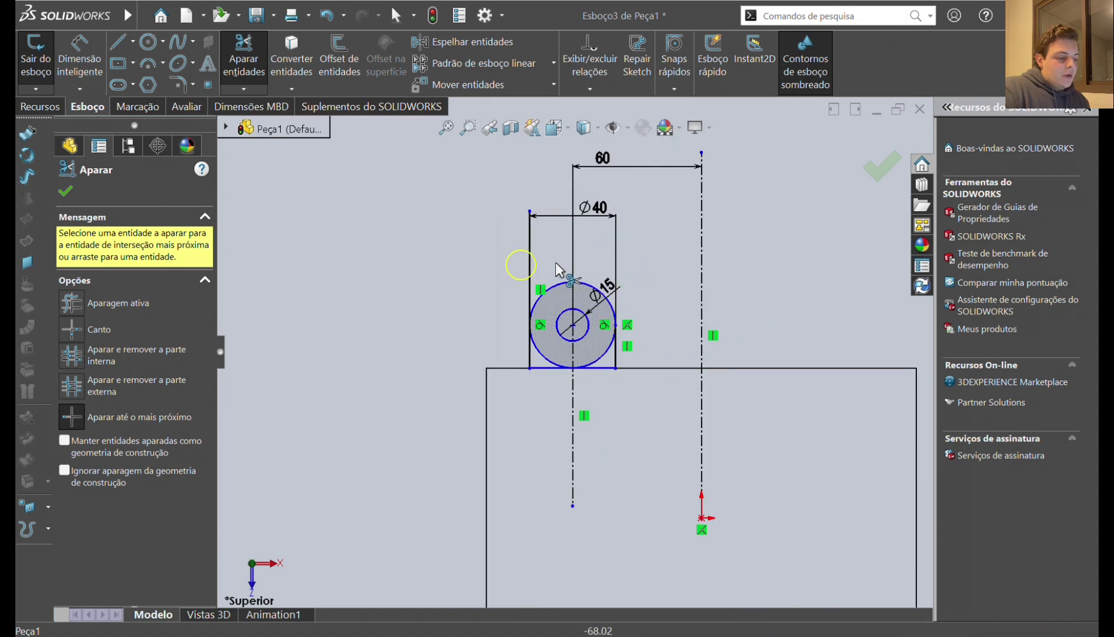
Trim away the two lower arcs of the outer circle below its tangent points, leaving a round-topped lug outline
{"action": "scroll", "coordinate": [555, 346], "scroll_direction": "down", "scroll_amount": 3}
{"action": "scroll", "coordinate": [555, 345], "scroll_direction": "down", "scroll_amount": 1}
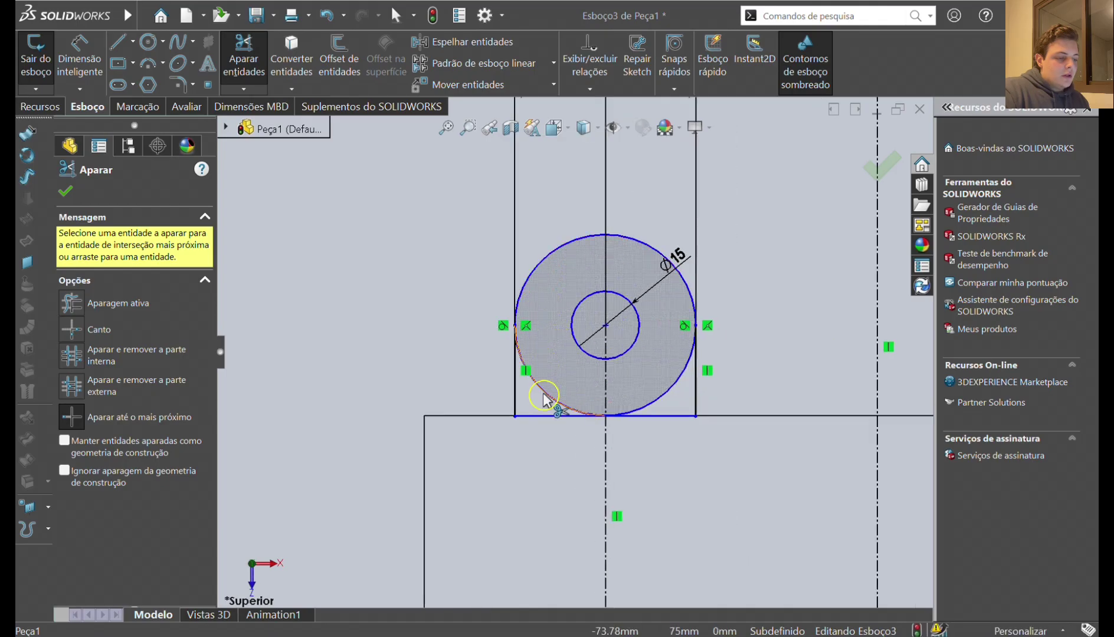
{"action": "left_click", "coordinate": [546, 394]}
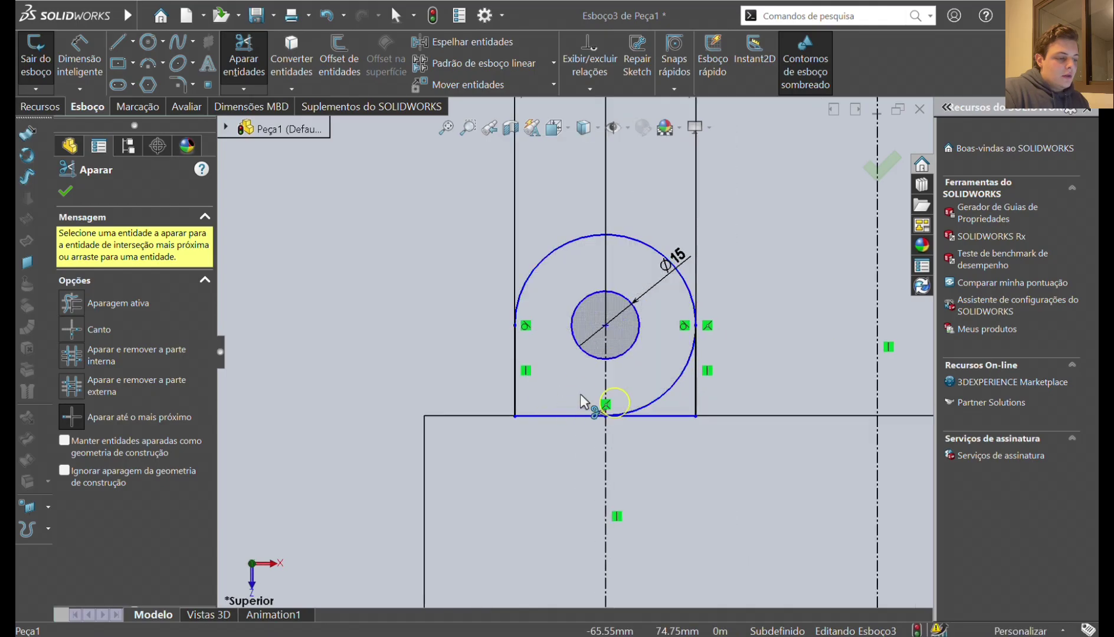
{"action": "left_click", "coordinate": [668, 402]}
{"action": "key", "text": "Escape"}
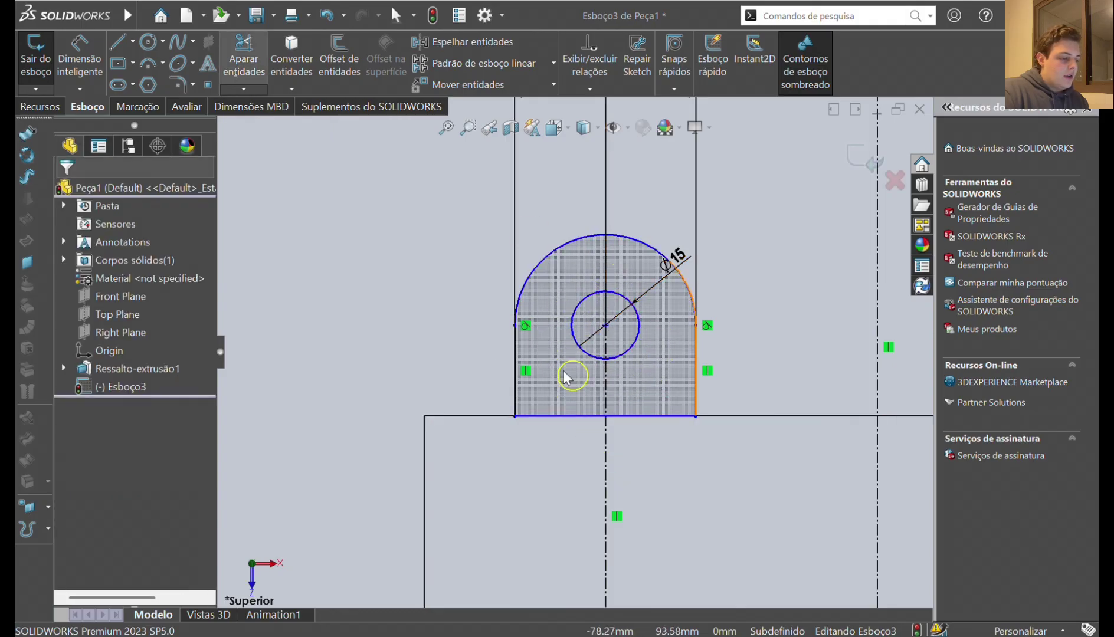
Pull the lug's base line a short distance up off the plate's upper edge to test whether it is constrained
{"action": "scroll", "coordinate": [679, 428], "scroll_direction": "up", "scroll_amount": 2}
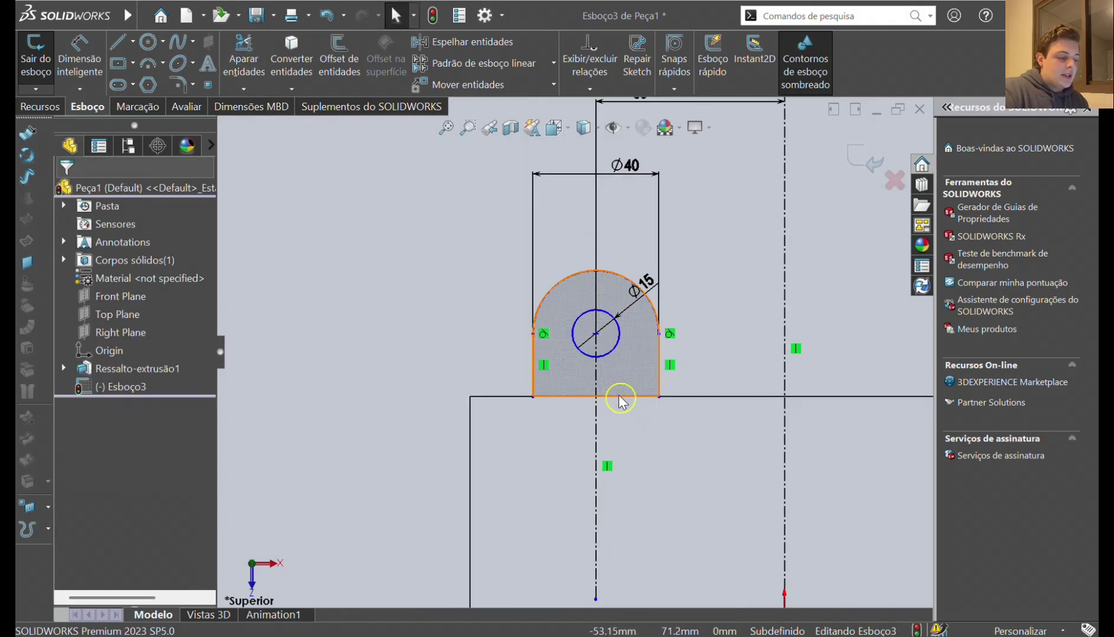
{"action": "left_click", "coordinate": [621, 396]}
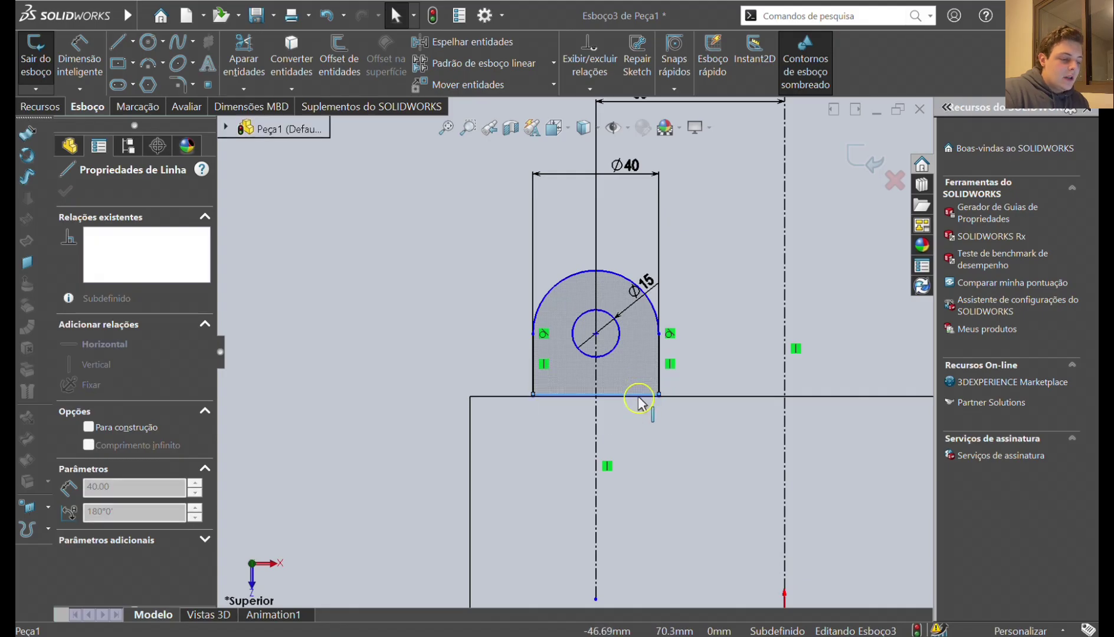
{"action": "left_click_drag", "start_coordinate": [639, 400], "coordinate": [625, 376]}
{"action": "left_click", "coordinate": [818, 379]}
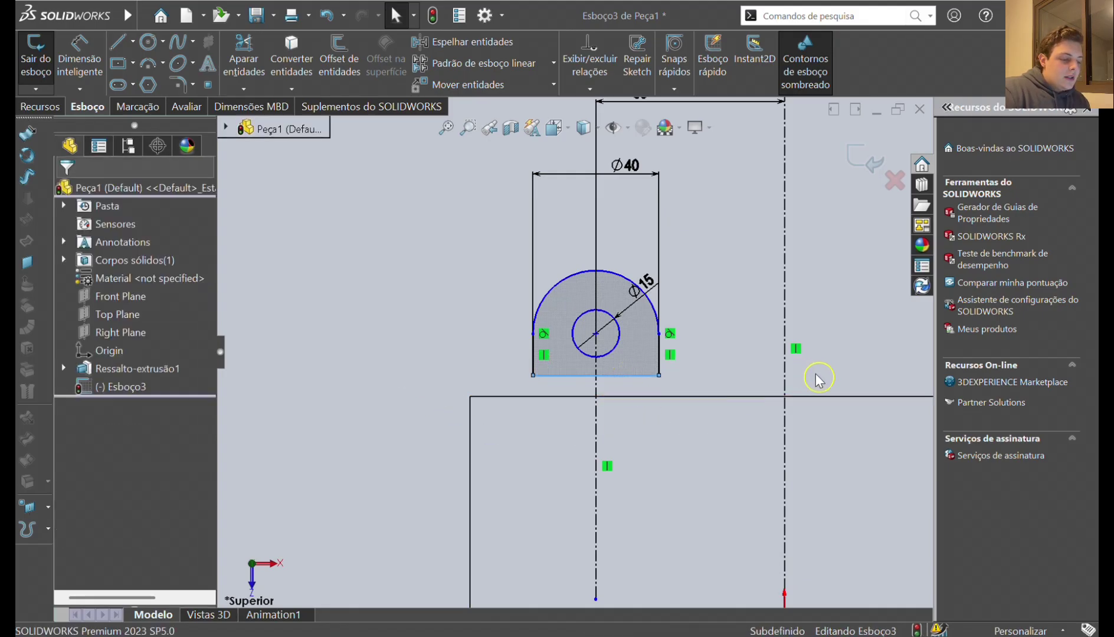
Add a collinear relation between the lug's base line and the plate's upper edge
{"action": "scroll", "coordinate": [826, 411], "scroll_direction": "up", "scroll_amount": 3}
{"action": "scroll", "coordinate": [557, 351], "scroll_direction": "down", "scroll_amount": 3}
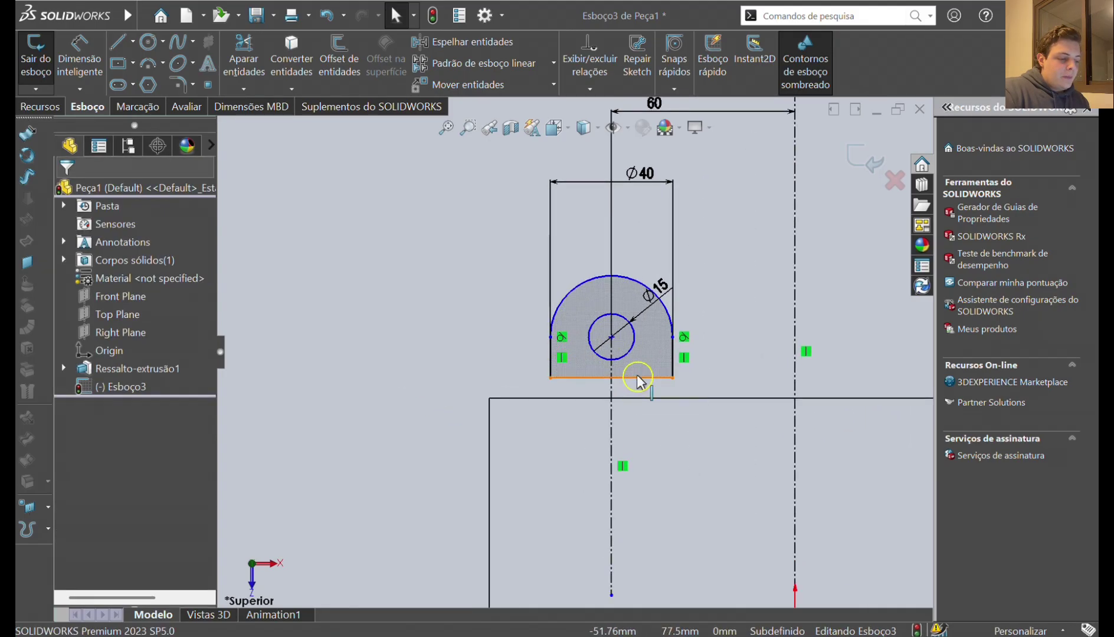
{"action": "left_click", "coordinate": [638, 378]}
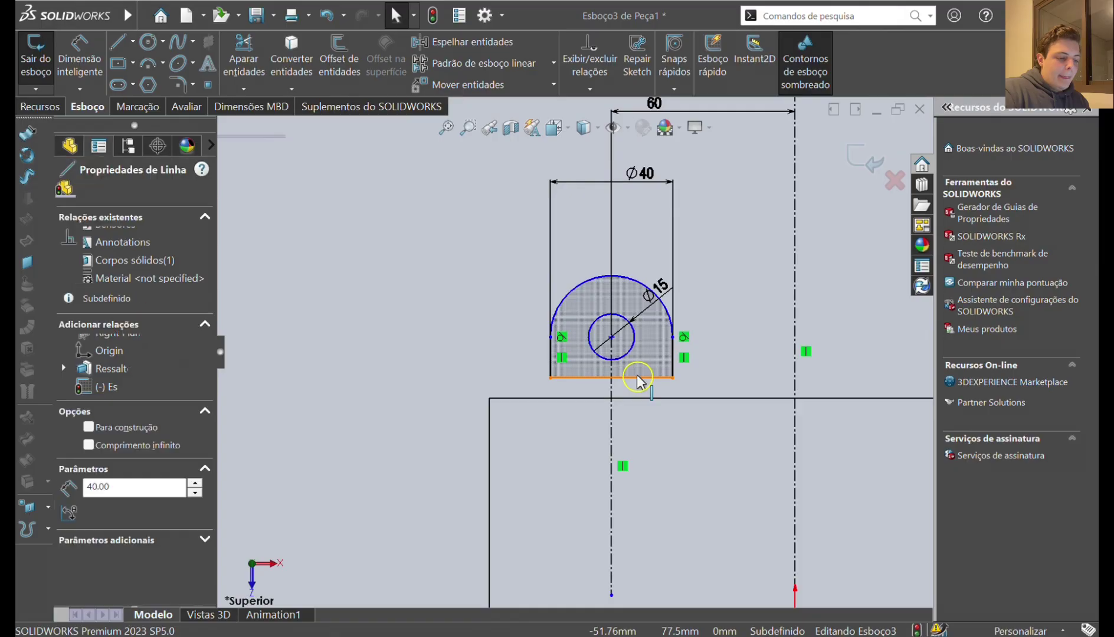
{"action": "left_click", "coordinate": [518, 400], "text": "ctrl"}
{"action": "left_click", "coordinate": [553, 343]}
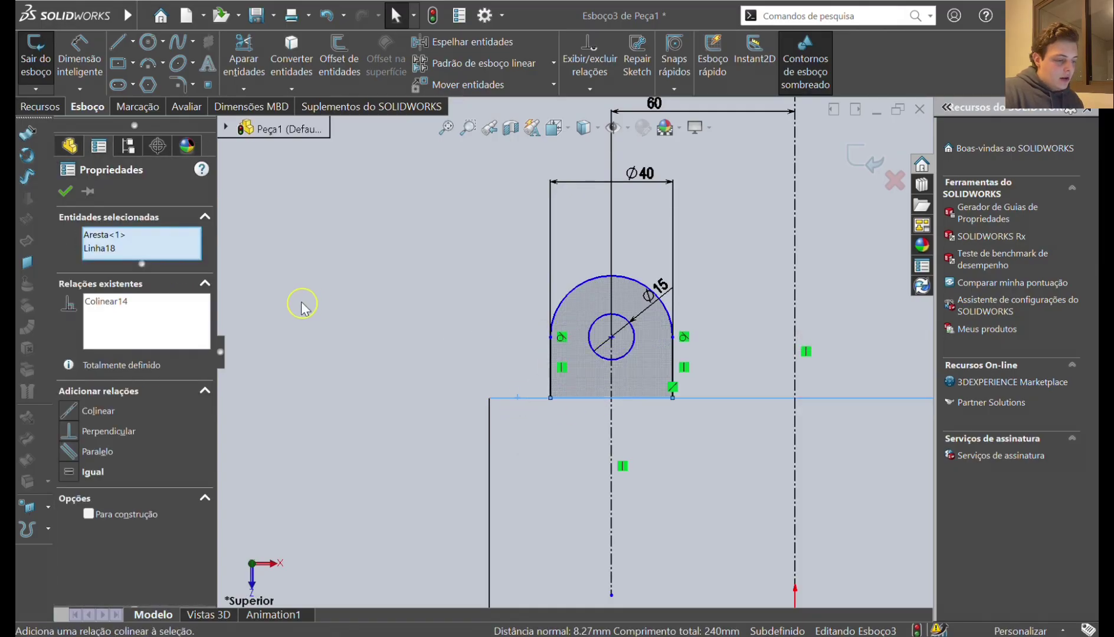
{"action": "left_click", "coordinate": [448, 299]}
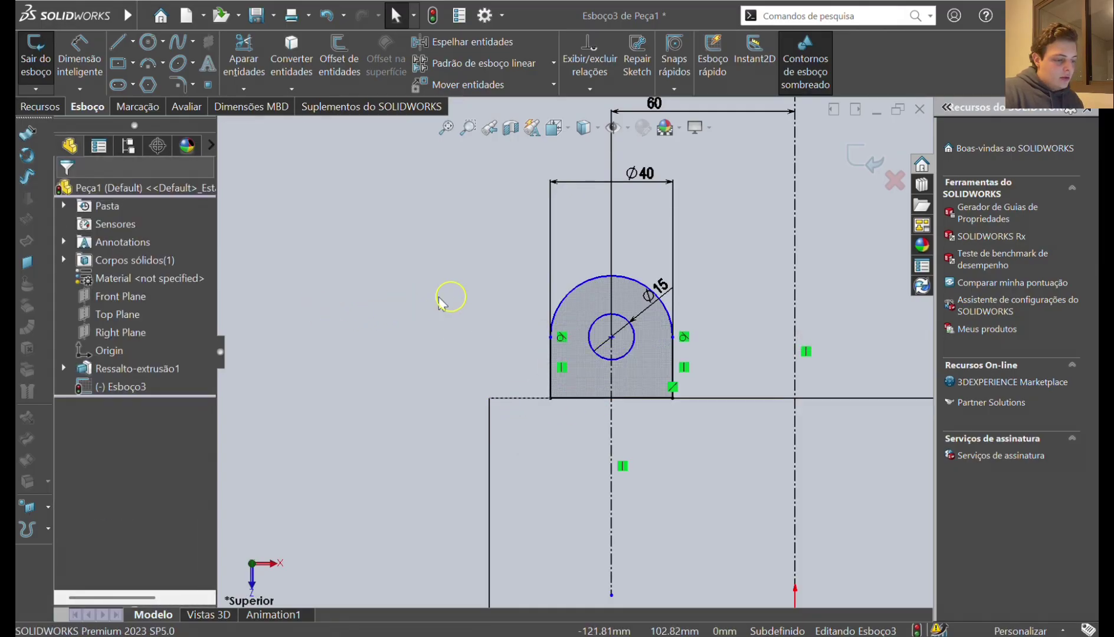
Dimension the vertical distance from the hole's centre to the lug's base line as 20 mm
{"action": "left_click", "coordinate": [73, 68]}
{"action": "left_click", "coordinate": [612, 337]}
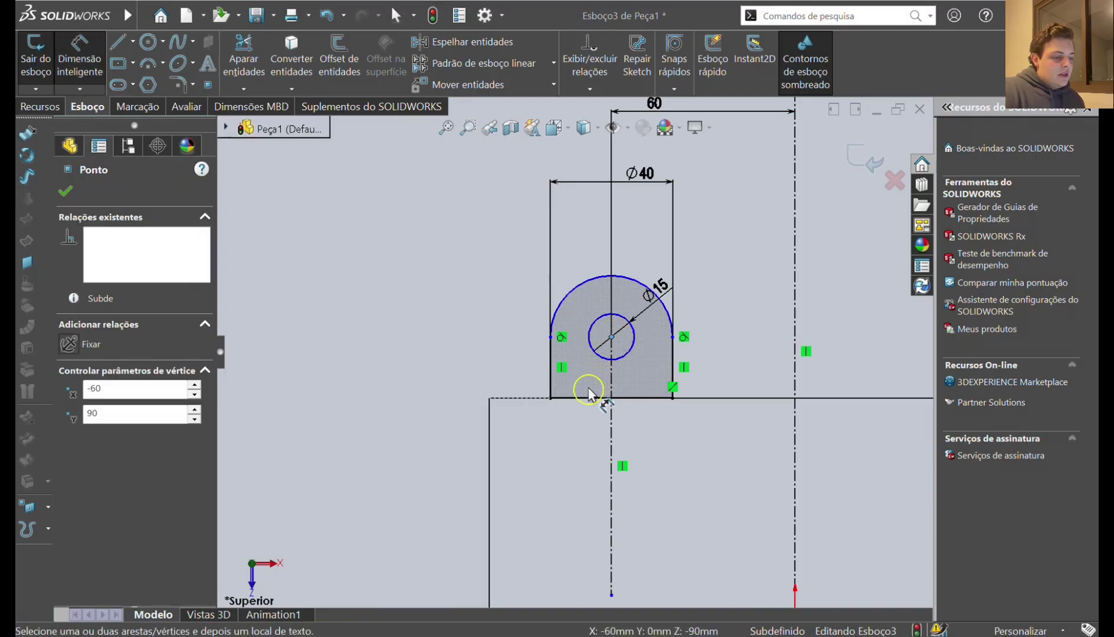
{"action": "left_click", "coordinate": [584, 402]}
{"action": "left_click", "coordinate": [443, 349]}
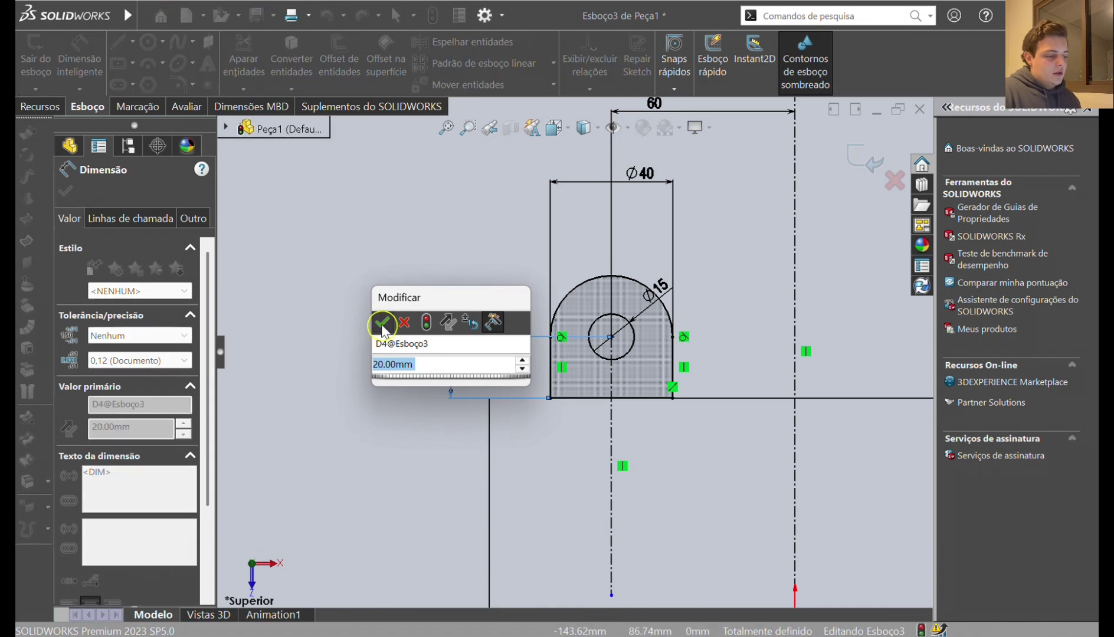
{"action": "left_click", "coordinate": [381, 322]}
{"action": "key", "text": "Escape"}
Extrude the lug profile 10 mm with the mid-plane end condition, merging it with the plate
{"action": "left_click", "coordinate": [42, 106]}
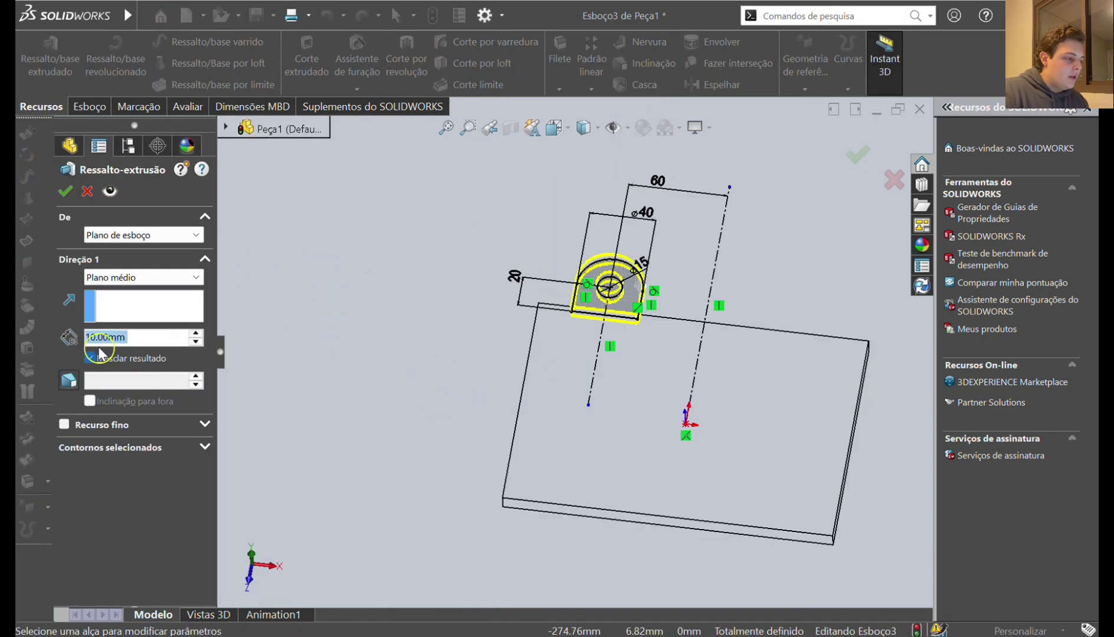
{"action": "left_click", "coordinate": [64, 190]}
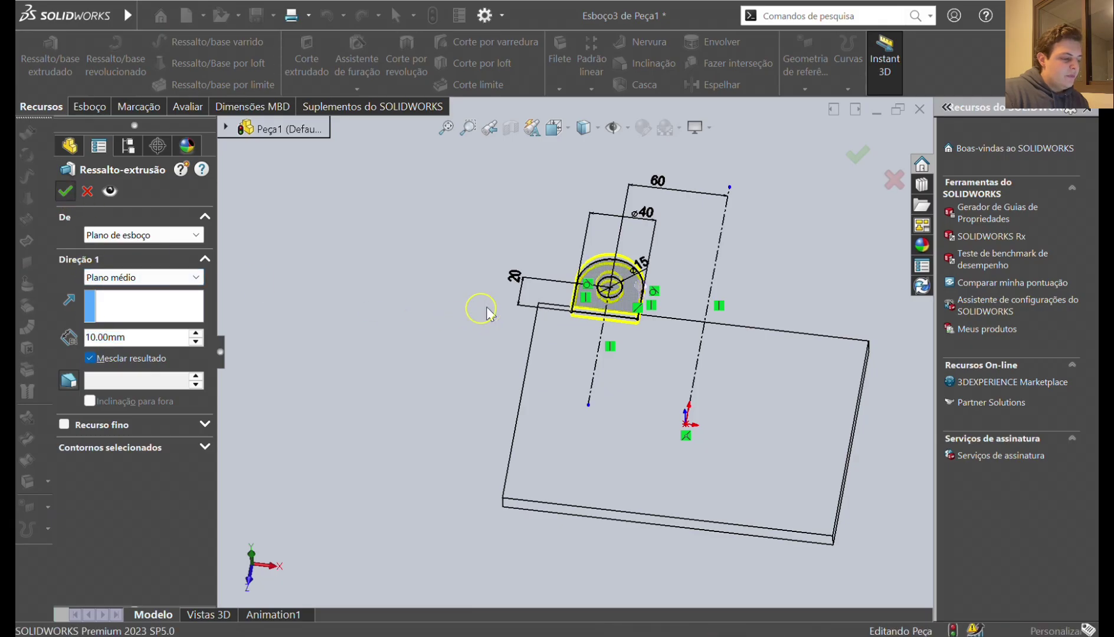
{"action": "middle_click_drag", "start_coordinate": [524, 302], "coordinate": [641, 223]}
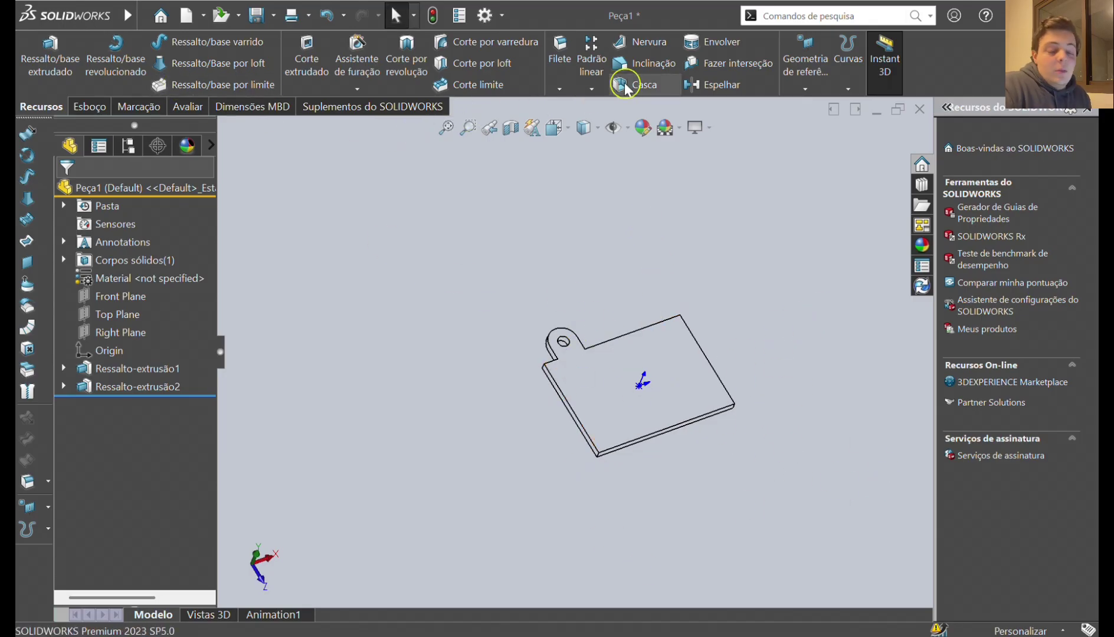
Mirror the lug extrusion about the Front Plane, with the Right Plane as the secondary mirror plane
{"action": "left_click", "coordinate": [696, 85]}
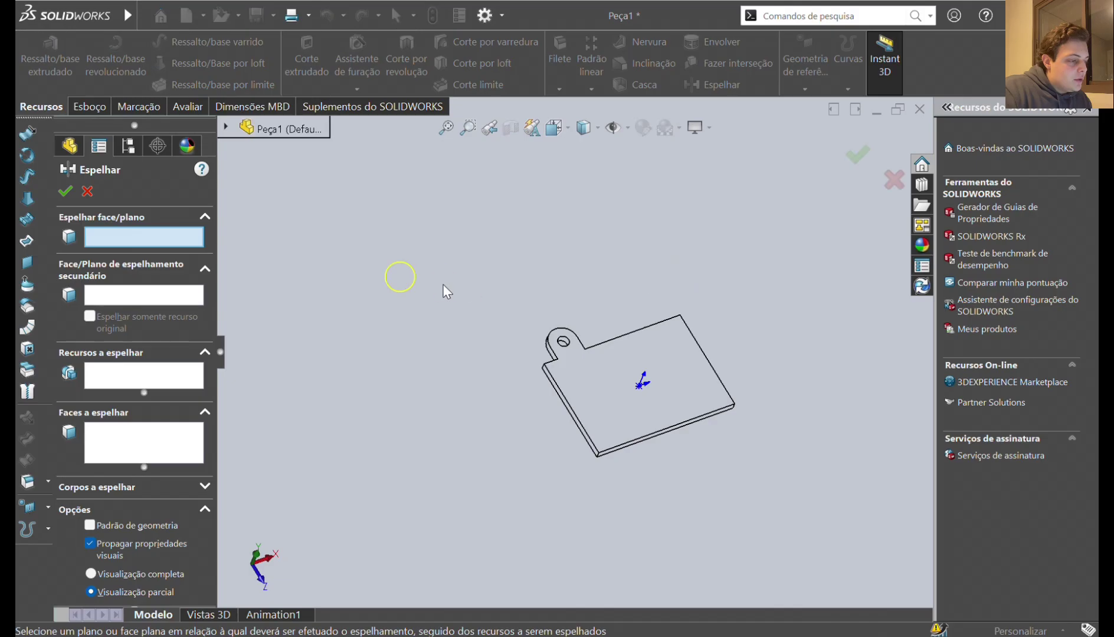
{"action": "left_click", "coordinate": [228, 130]}
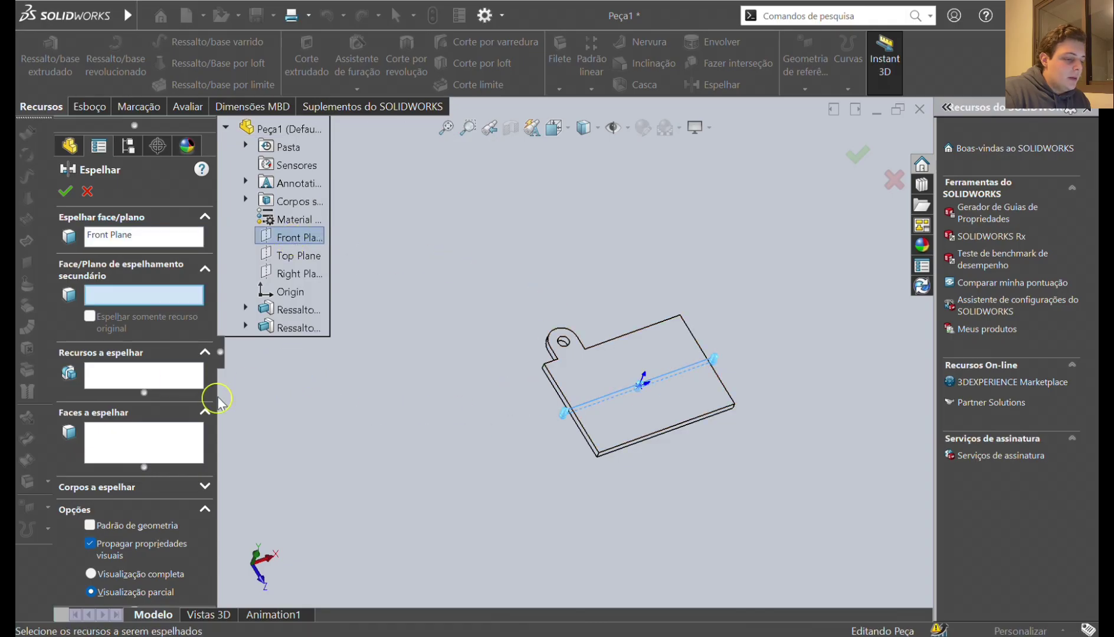
{"action": "left_click", "coordinate": [162, 380]}
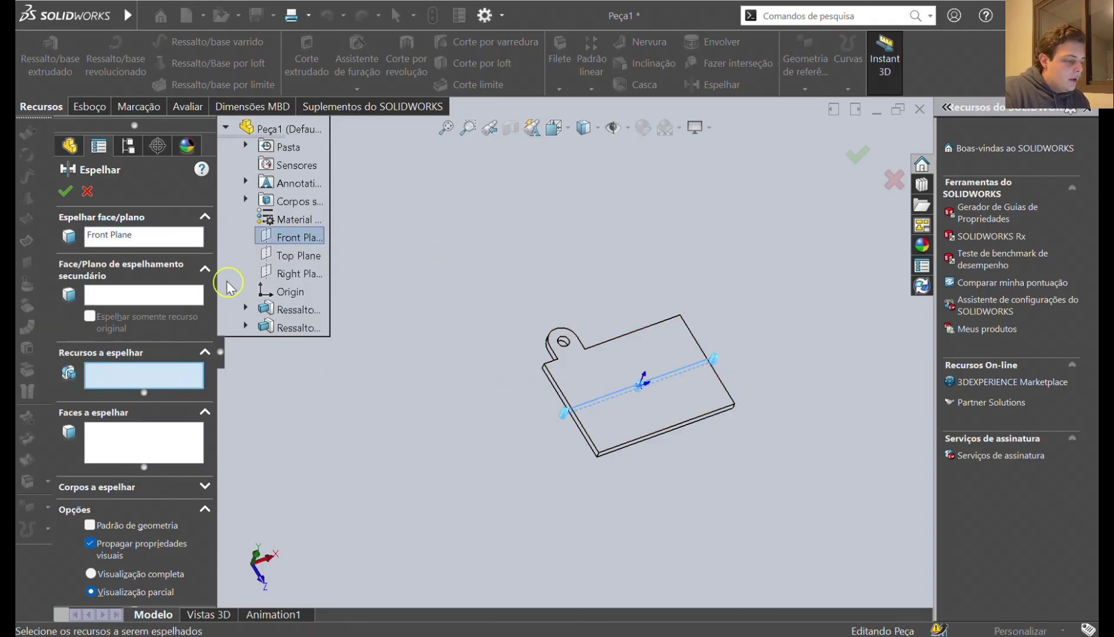
{"action": "left_click", "coordinate": [284, 329]}
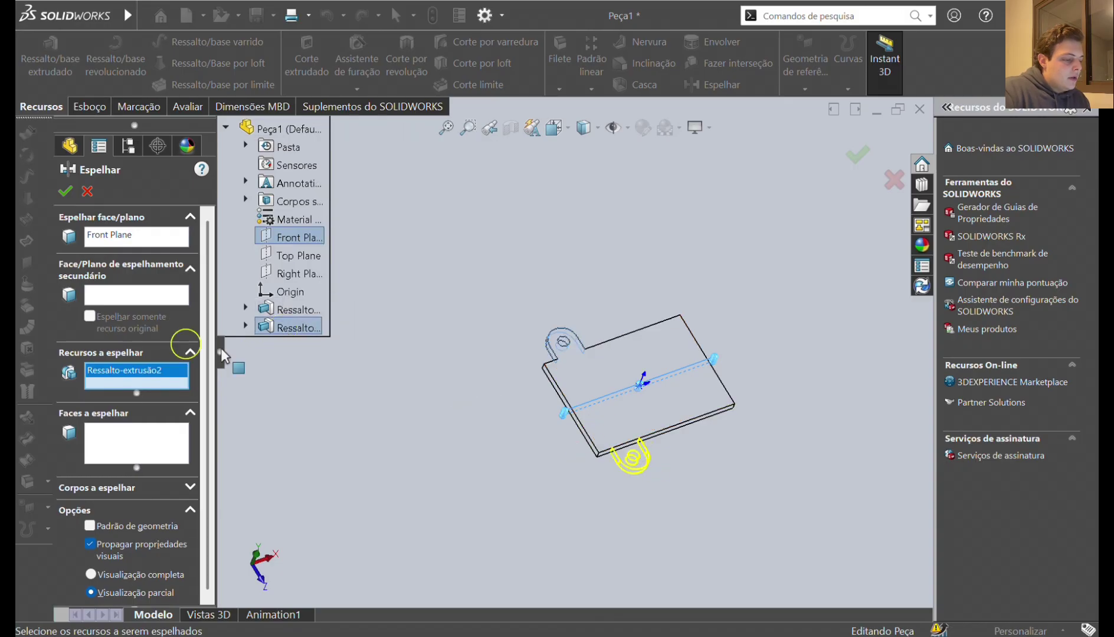
{"action": "left_click", "coordinate": [56, 273]}
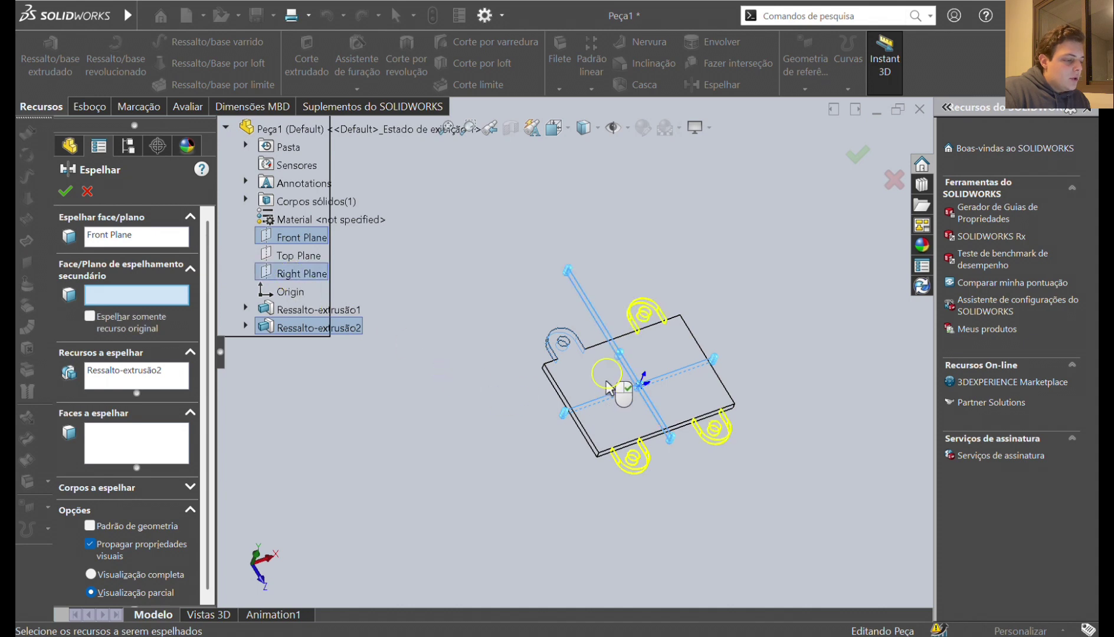
{"action": "left_click", "coordinate": [644, 411]}
{"action": "left_click", "coordinate": [65, 192]}
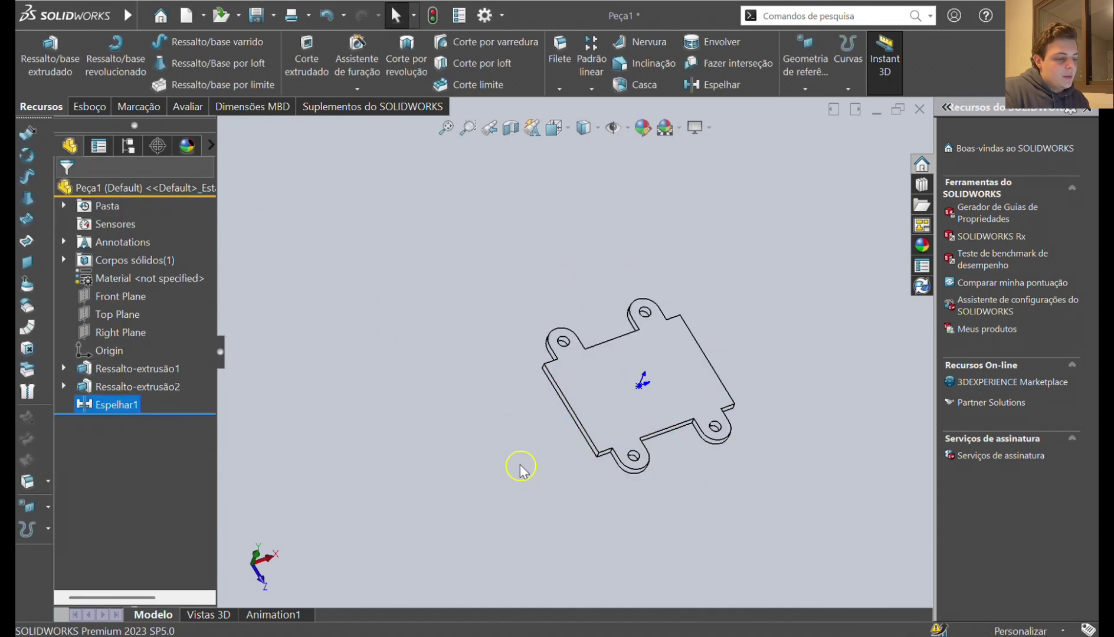
Check the mirrored lugs on the plate and start a new sketch on the Right Plane
{"action": "middle_click_drag", "start_coordinate": [836, 480], "coordinate": [761, 454]}
{"action": "scroll", "coordinate": [556, 290], "scroll_direction": "down", "scroll_amount": 3}
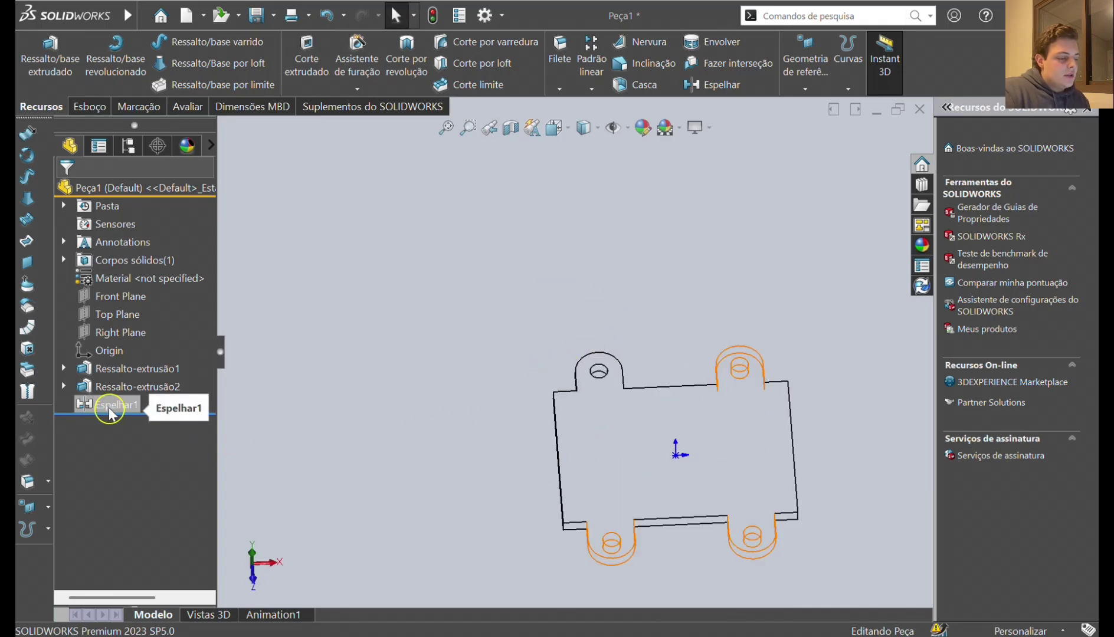
{"action": "scroll", "coordinate": [726, 508], "scroll_direction": "up", "scroll_amount": 2}
{"action": "middle_click_drag", "start_coordinate": [716, 523], "coordinate": [587, 319]}
{"action": "middle_click_drag", "start_coordinate": [561, 447], "coordinate": [555, 492]}
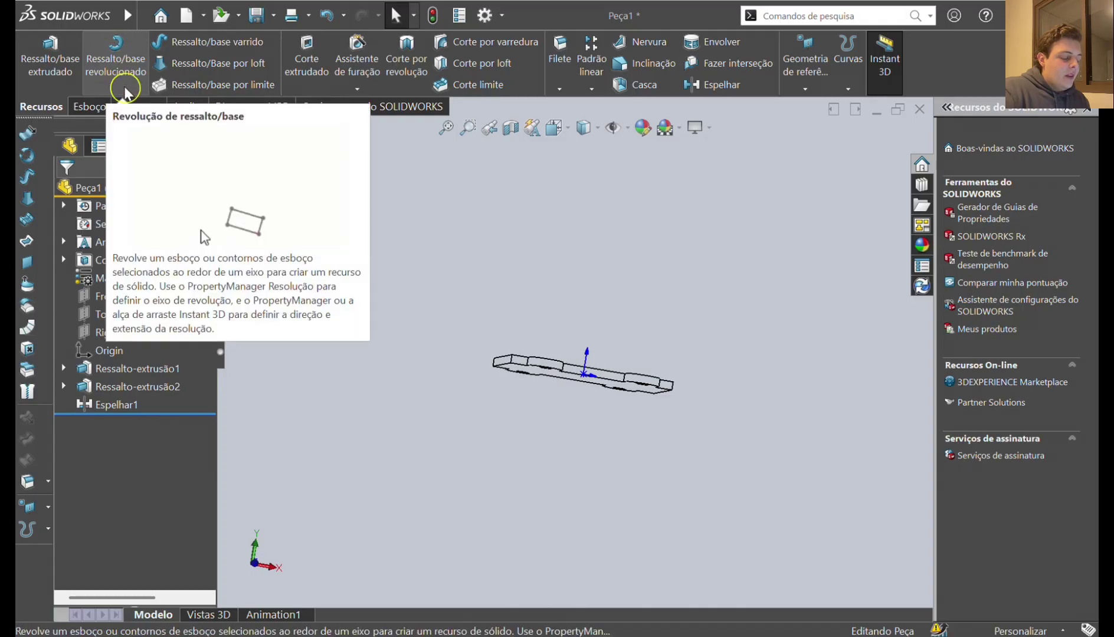
{"action": "left_click", "coordinate": [89, 106]}
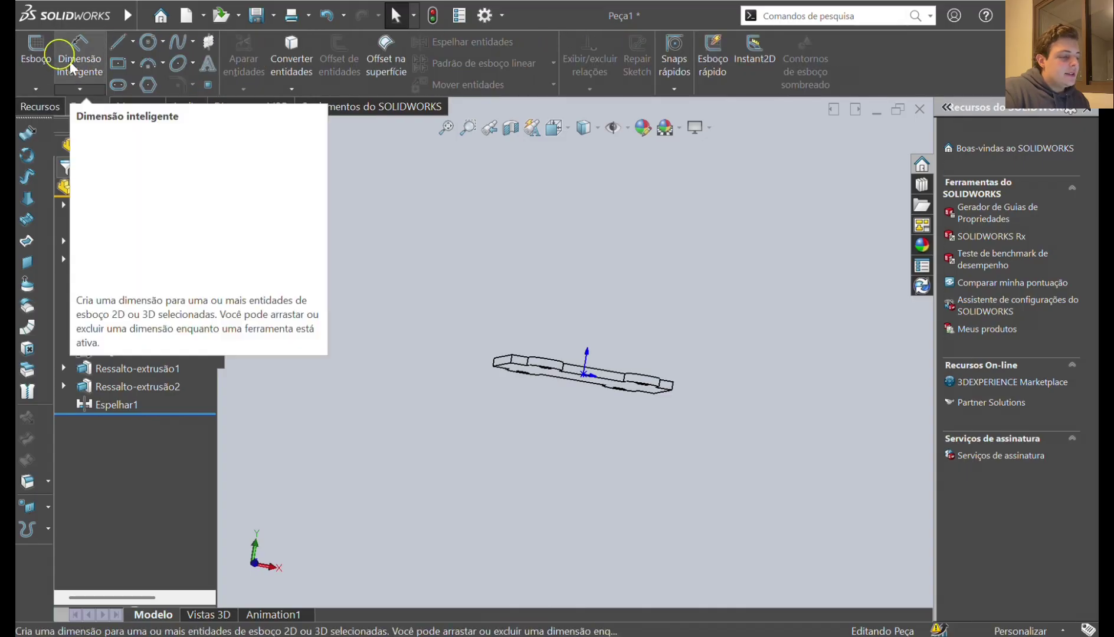
{"action": "left_click", "coordinate": [35, 53]}
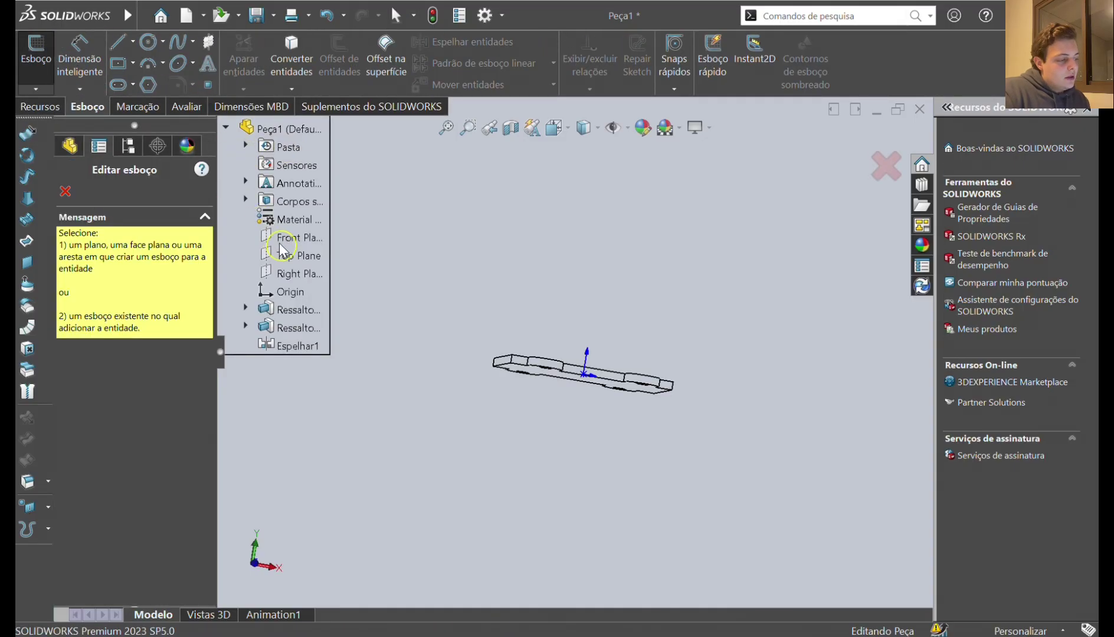
{"action": "left_click", "coordinate": [293, 274]}
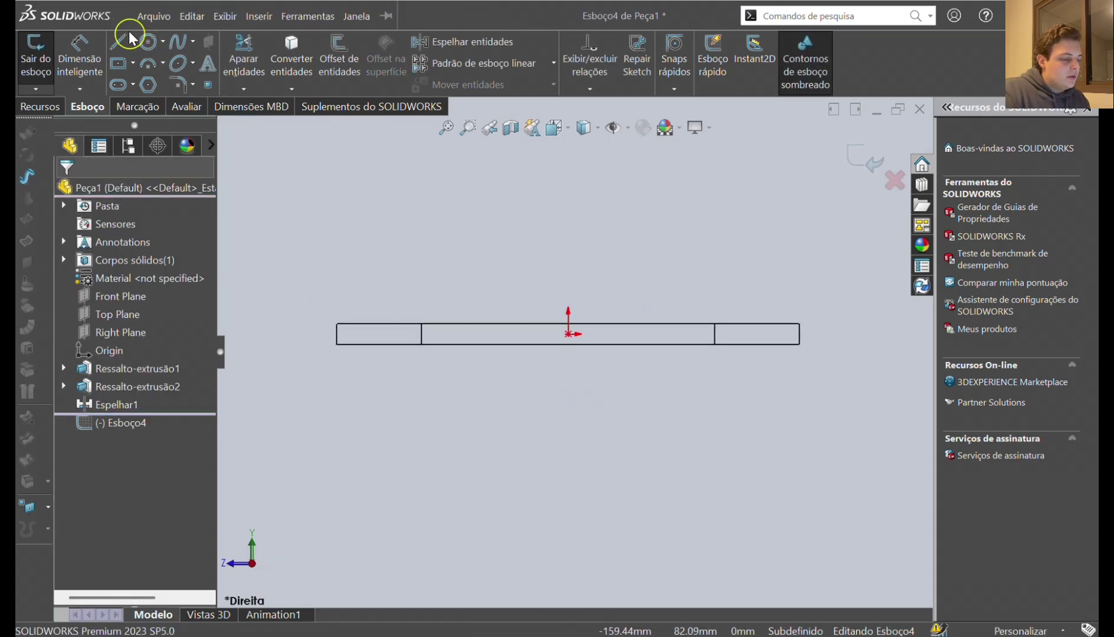
Sketch a vertical construction line through the origin, from about 35 mm above it to well below the plate
{"action": "left_click", "coordinate": [132, 41]}
{"action": "left_click", "coordinate": [134, 82]}
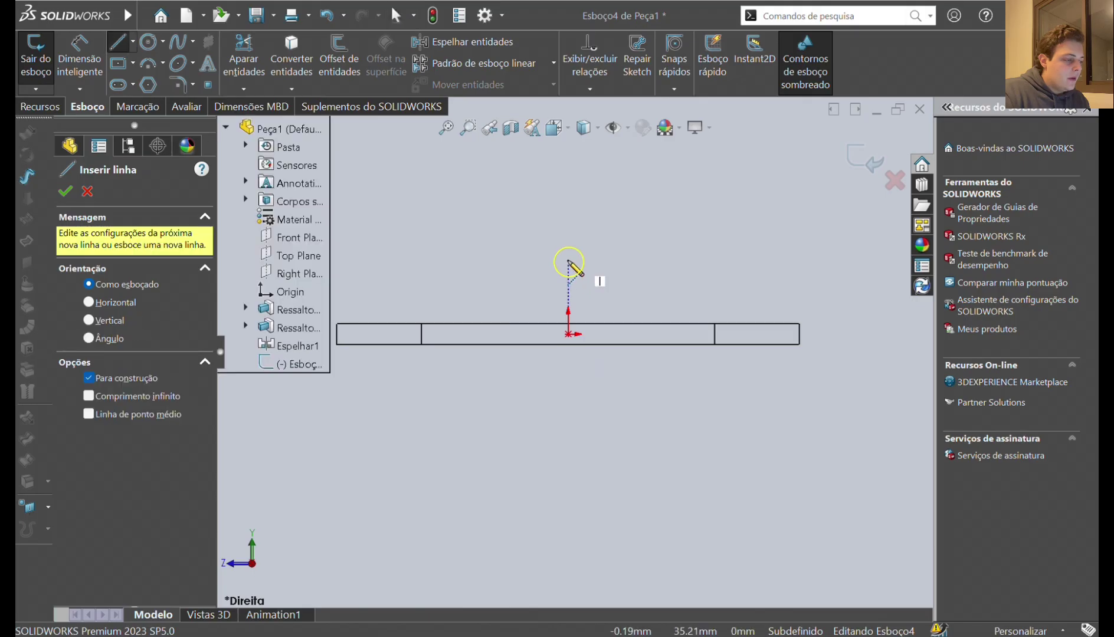
{"action": "left_click", "coordinate": [569, 259]}
{"action": "left_click", "coordinate": [569, 420]}
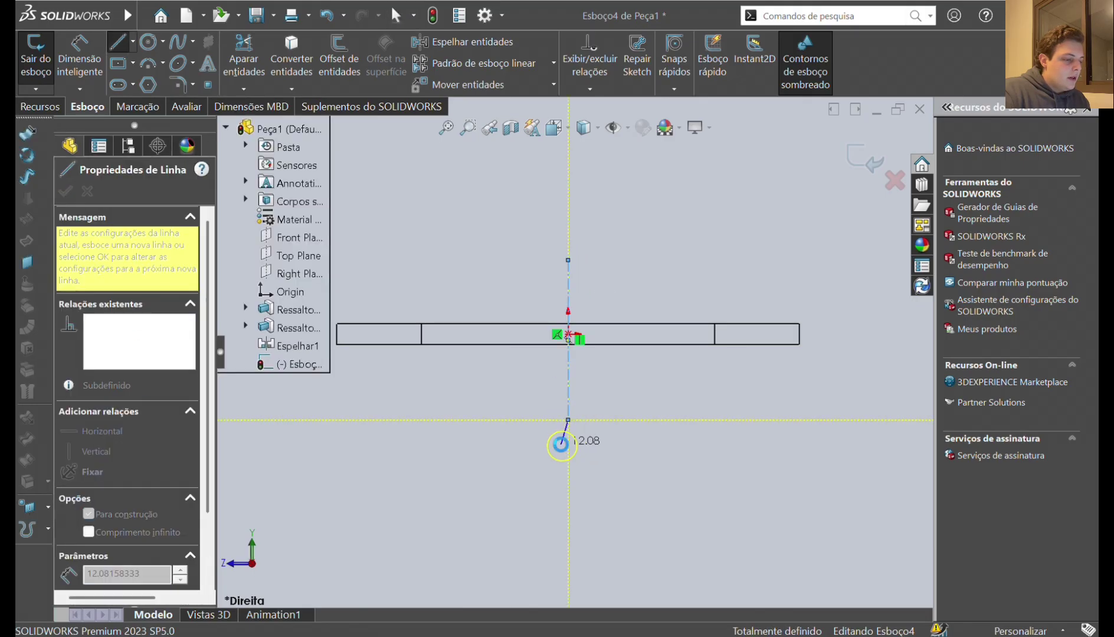
{"action": "key", "text": "Escape"}
Sketch a closed trapezoid against the construction line, with an about 15 mm base on the plate's lower edge and an about 13 mm slanted side
{"action": "scroll", "coordinate": [565, 406], "scroll_direction": "down", "scroll_amount": 3}
{"action": "left_click", "coordinate": [115, 52]}
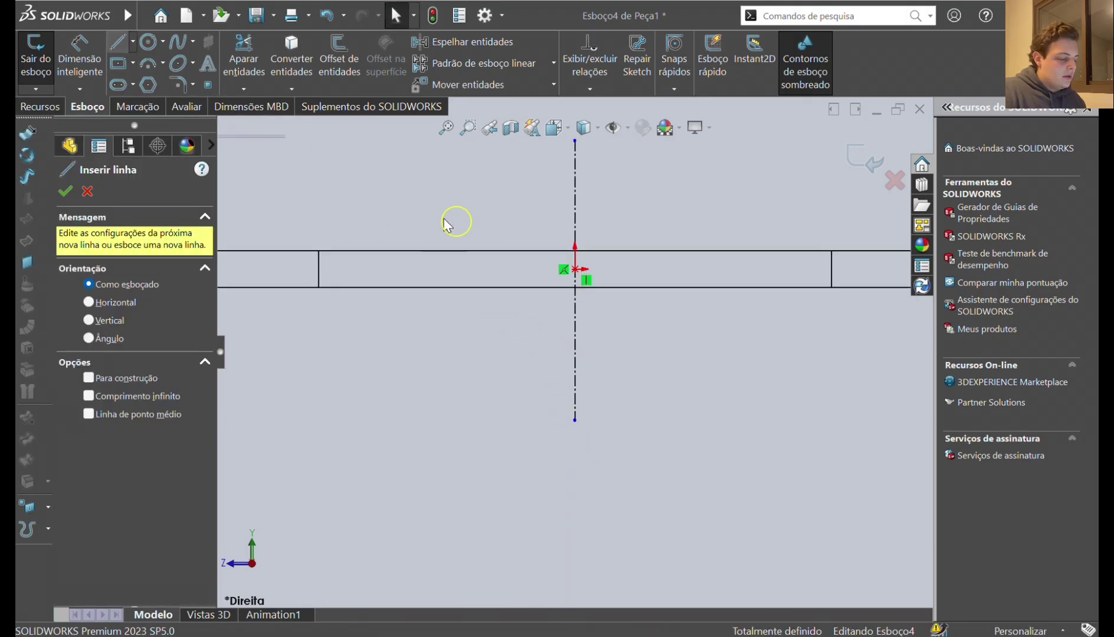
{"action": "scroll", "coordinate": [461, 207], "scroll_direction": "down", "scroll_amount": 1}
{"action": "left_click", "coordinate": [597, 305]}
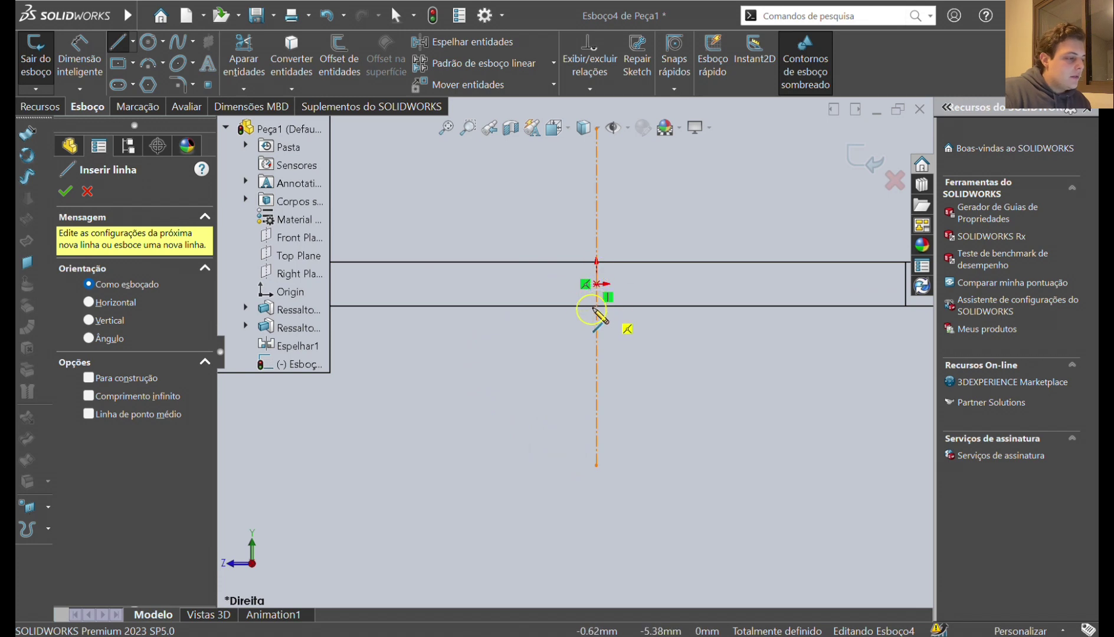
{"action": "left_click", "coordinate": [532, 306]}
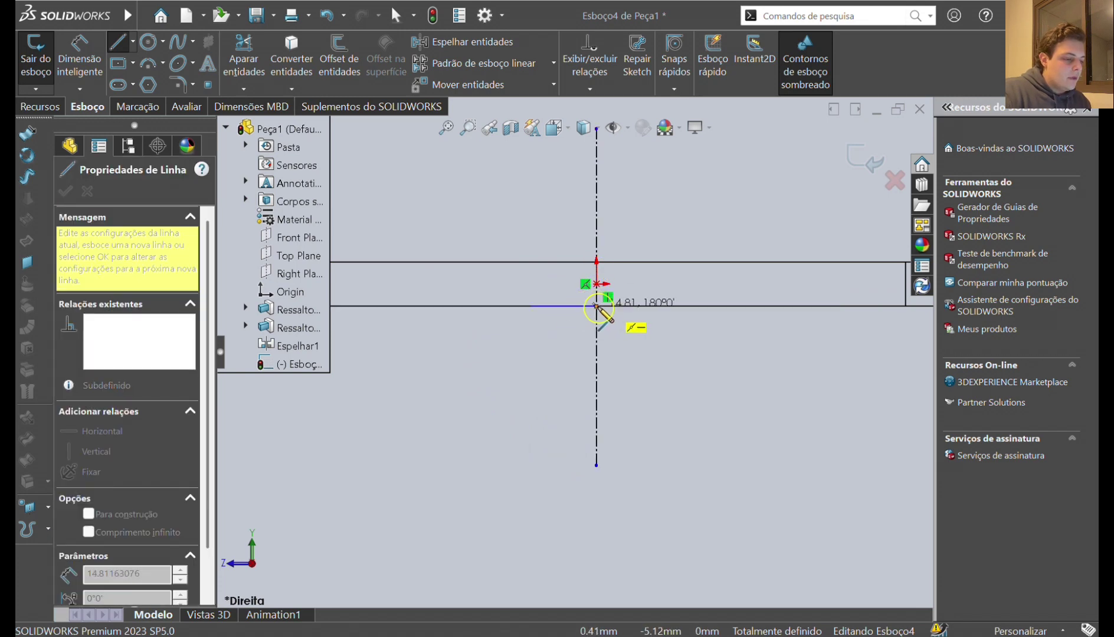
{"action": "left_click", "coordinate": [596, 305]}
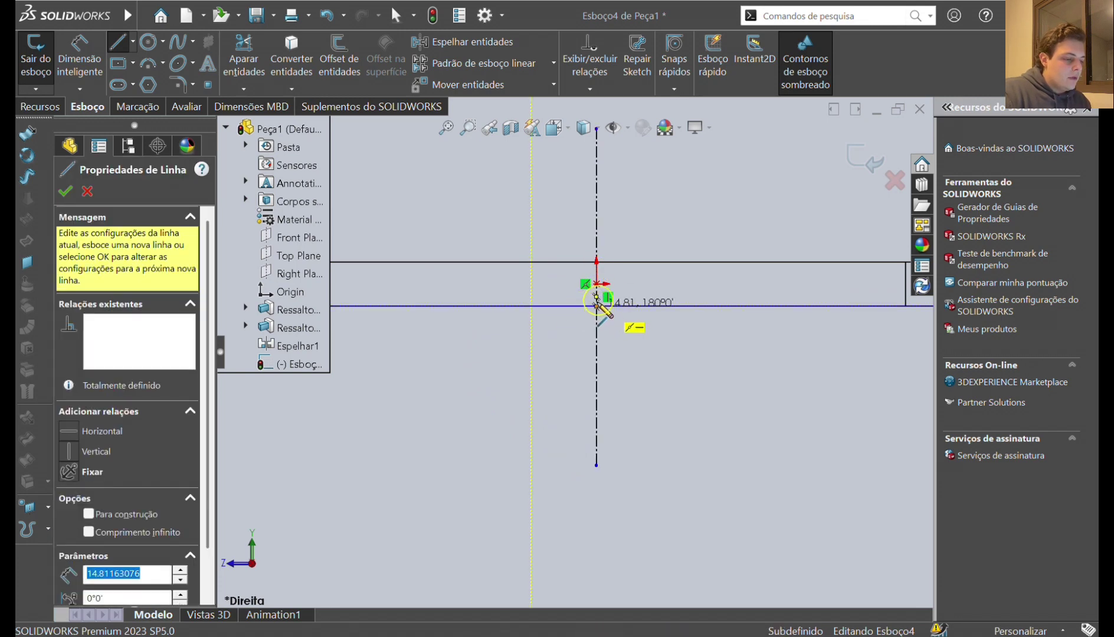
{"action": "left_click", "coordinate": [597, 254]}
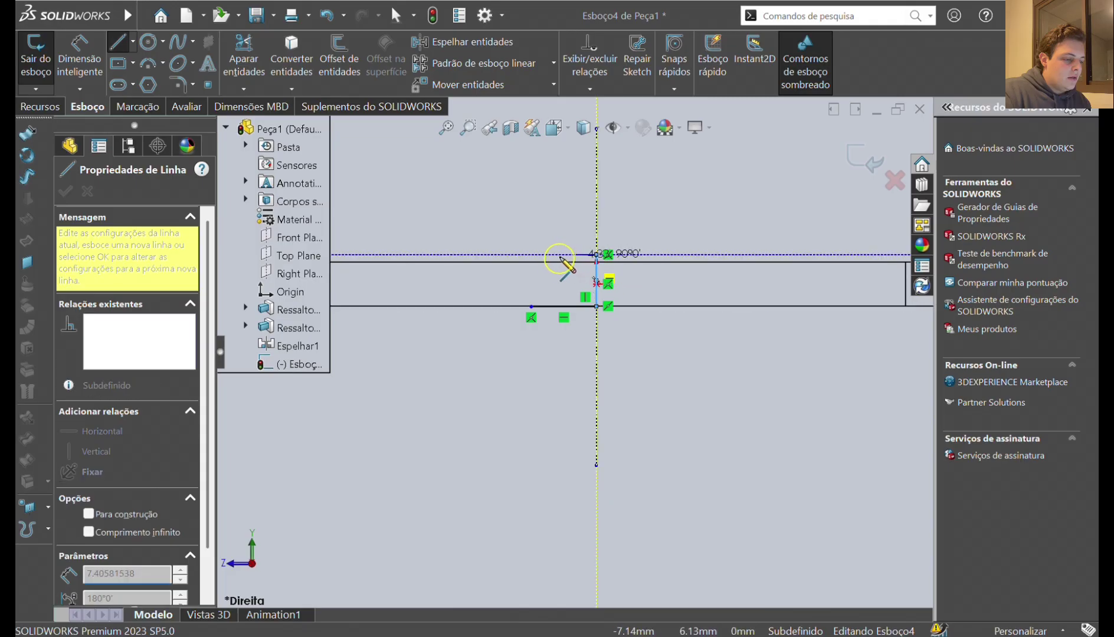
{"action": "left_click", "coordinate": [555, 254]}
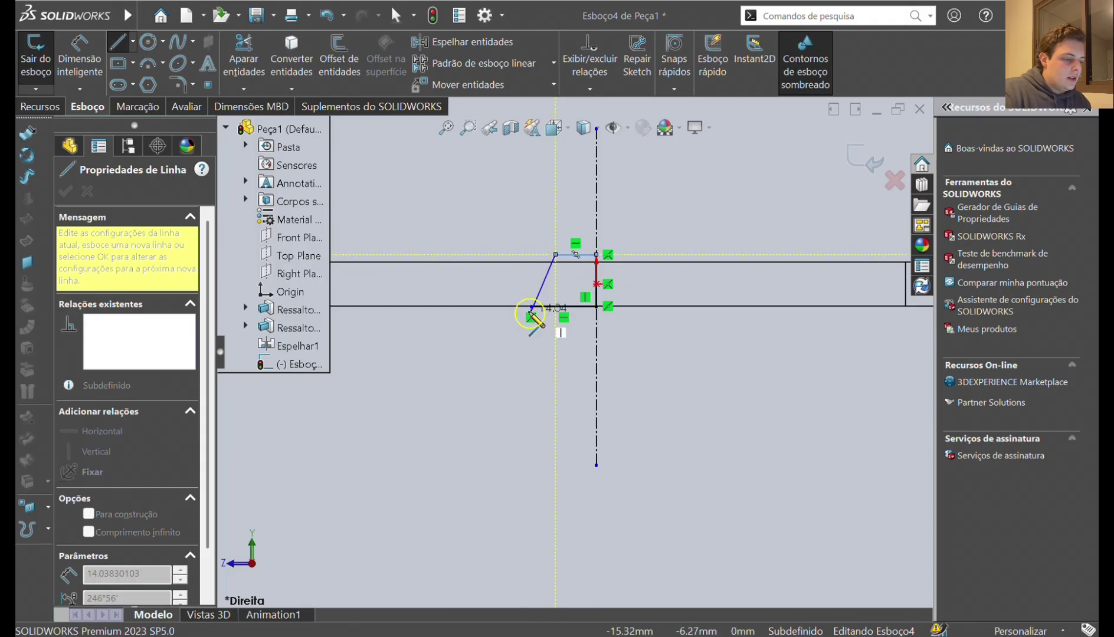
{"action": "left_click", "coordinate": [532, 306]}
{"action": "scroll", "coordinate": [569, 293], "scroll_direction": "down", "scroll_amount": 2}
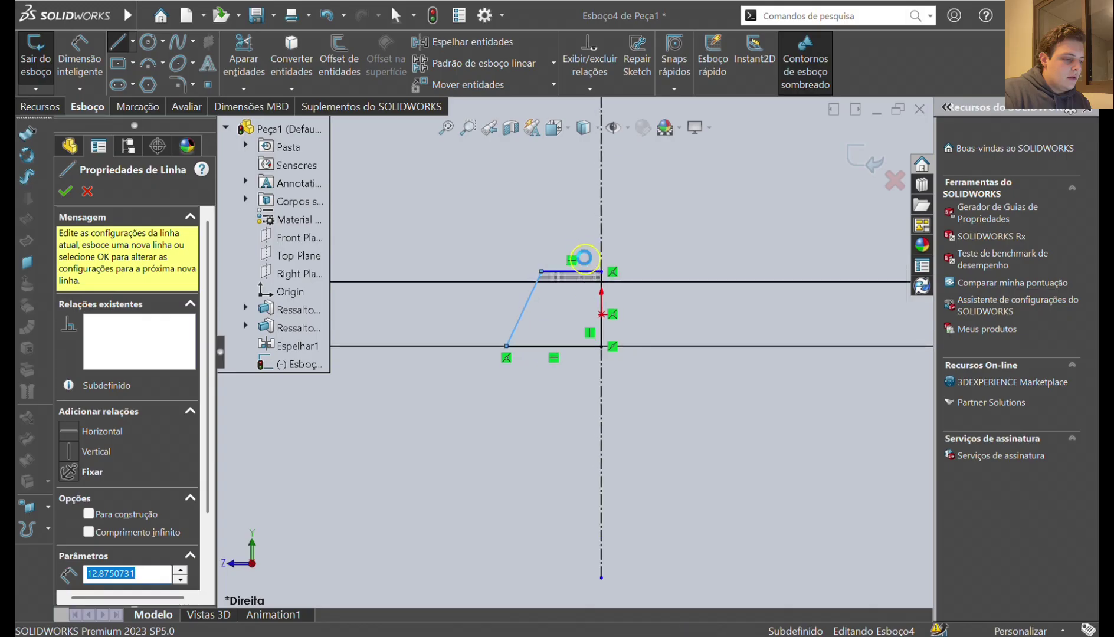
Add a parallel relation between the trapezoid's upper and lower sides
{"action": "key", "text": "Escape"}
{"action": "left_click", "coordinate": [586, 275]}
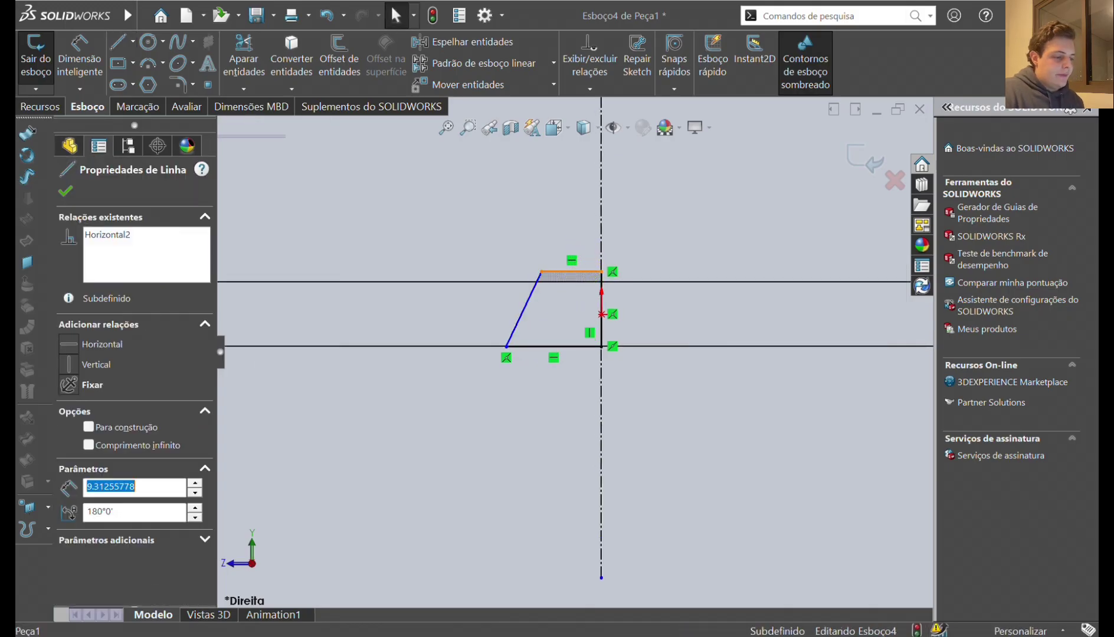
{"action": "left_click", "coordinate": [563, 348], "text": "ctrl"}
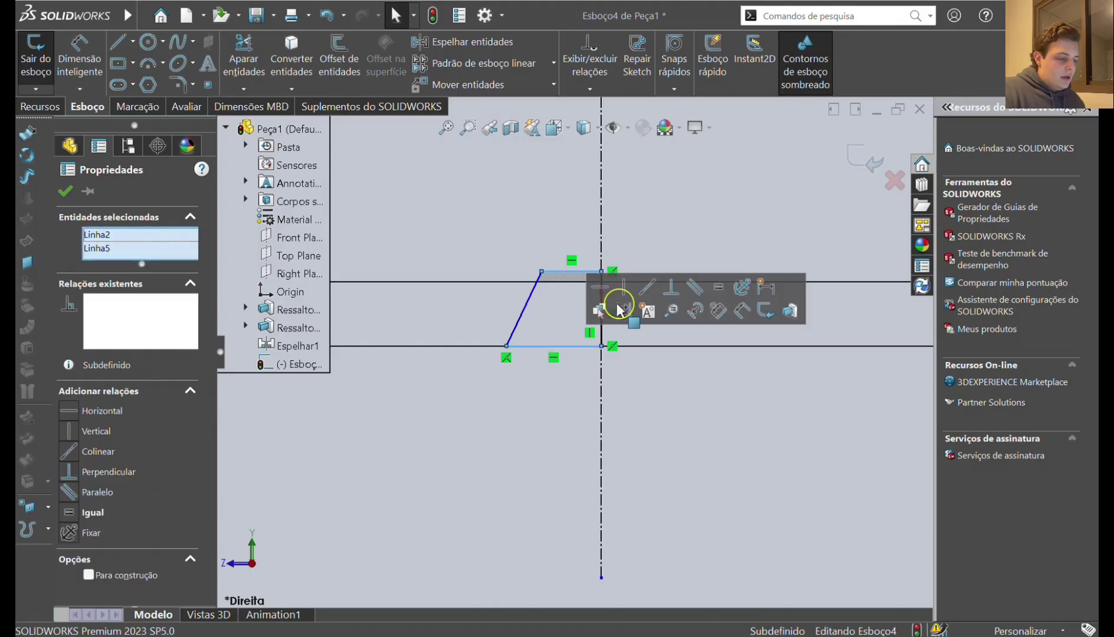
{"action": "left_click", "coordinate": [695, 288]}
{"action": "left_click", "coordinate": [660, 404]}
Make the trapezoid's upper side collinear with the plate's upper edge
{"action": "scroll", "coordinate": [561, 423], "scroll_direction": "down", "scroll_amount": 2}
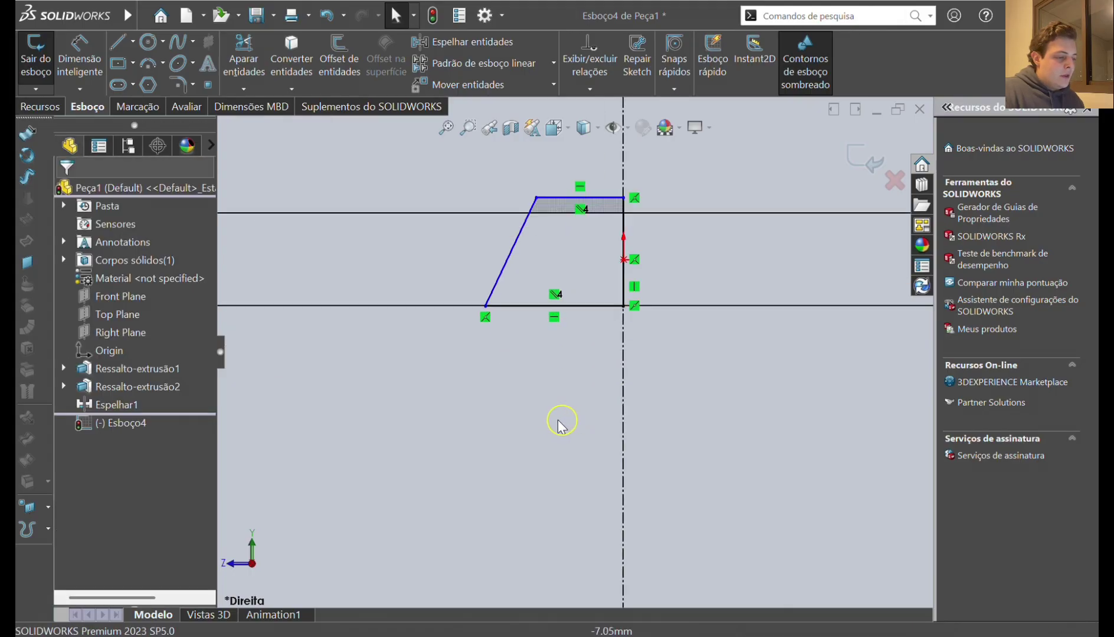
{"action": "scroll", "coordinate": [601, 194], "scroll_direction": "down", "scroll_amount": 1}
{"action": "left_click", "coordinate": [608, 151]}
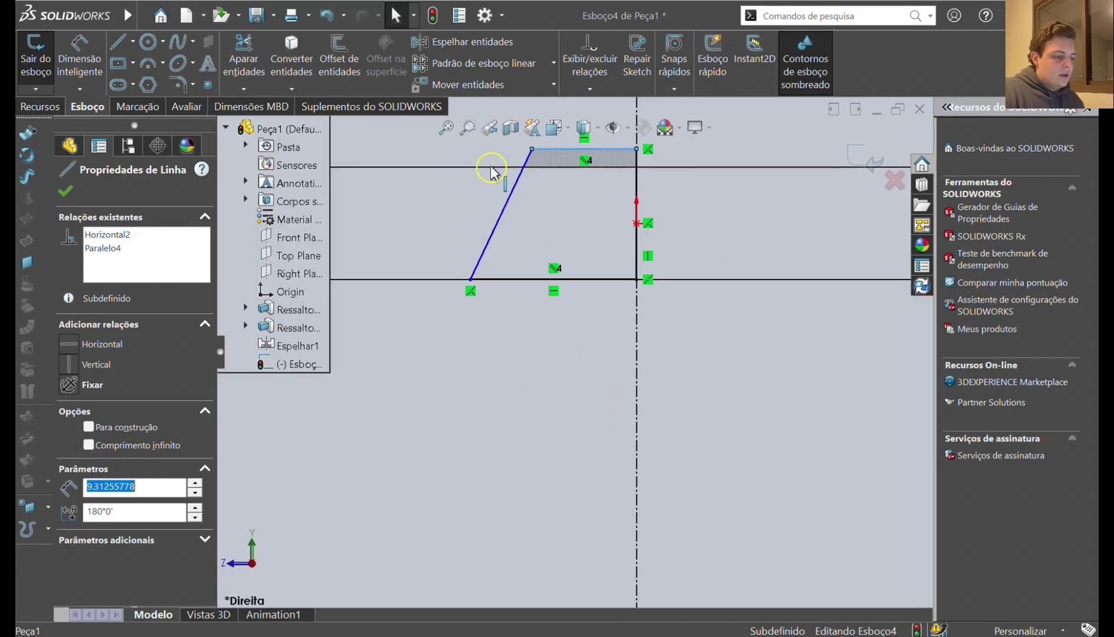
{"action": "left_click", "coordinate": [496, 168], "text": "ctrl"}
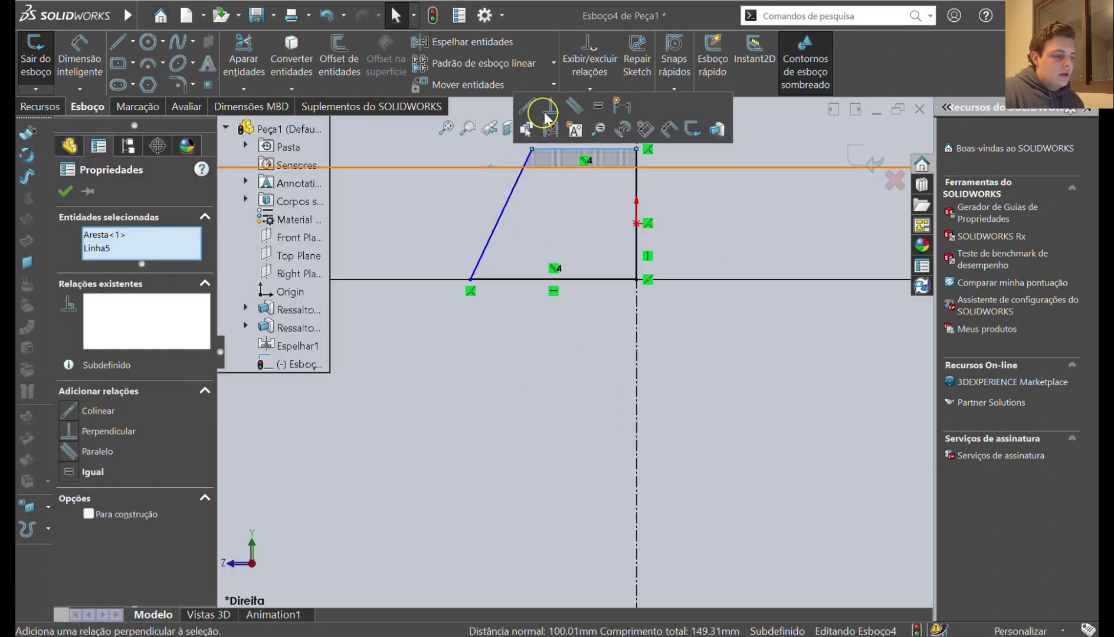
{"action": "left_click", "coordinate": [528, 107]}
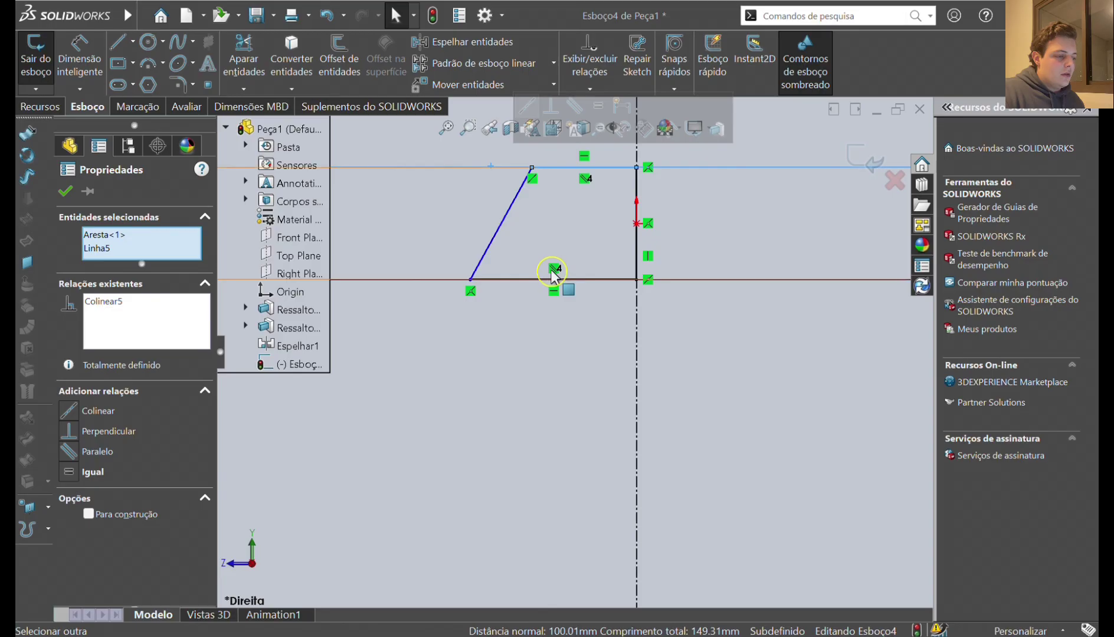
{"action": "key", "text": "Escape"}
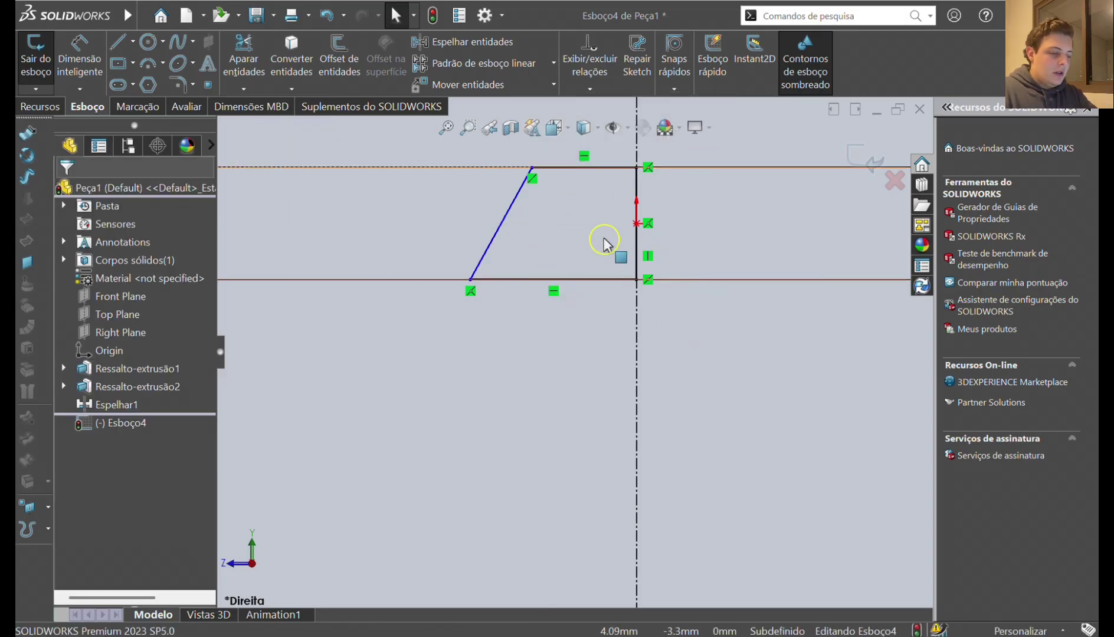
Dimension the angle between the trapezoid's slanted side and its base as 45°
{"action": "scroll", "coordinate": [649, 271], "scroll_direction": "up", "scroll_amount": 2}
{"action": "scroll", "coordinate": [651, 379], "scroll_direction": "down", "scroll_amount": 1}
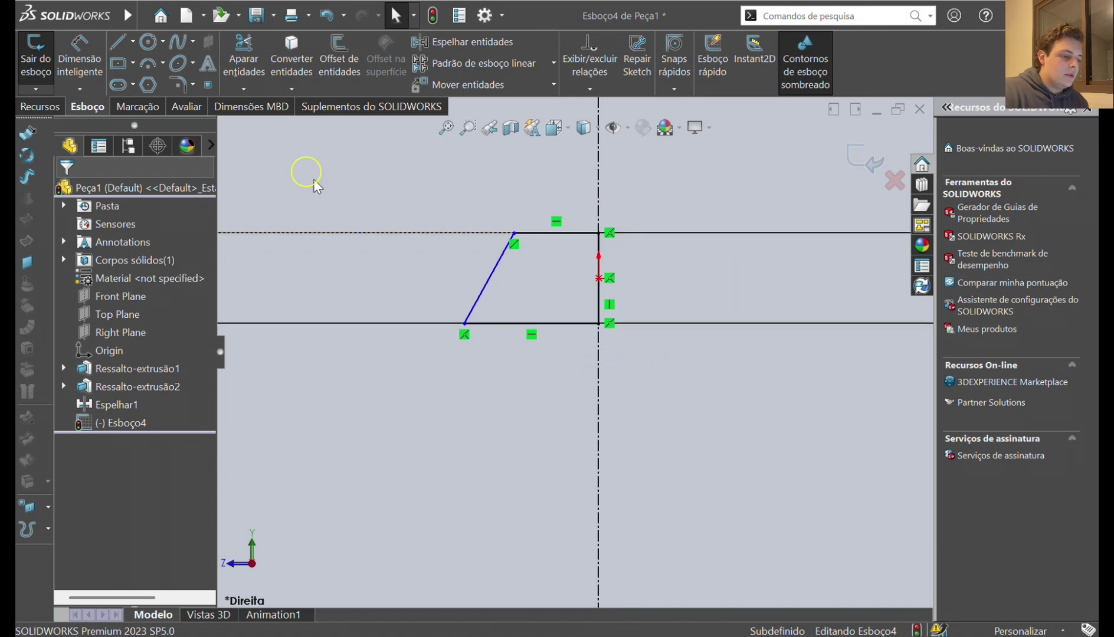
{"action": "left_click", "coordinate": [81, 49]}
{"action": "left_click", "coordinate": [483, 296]}
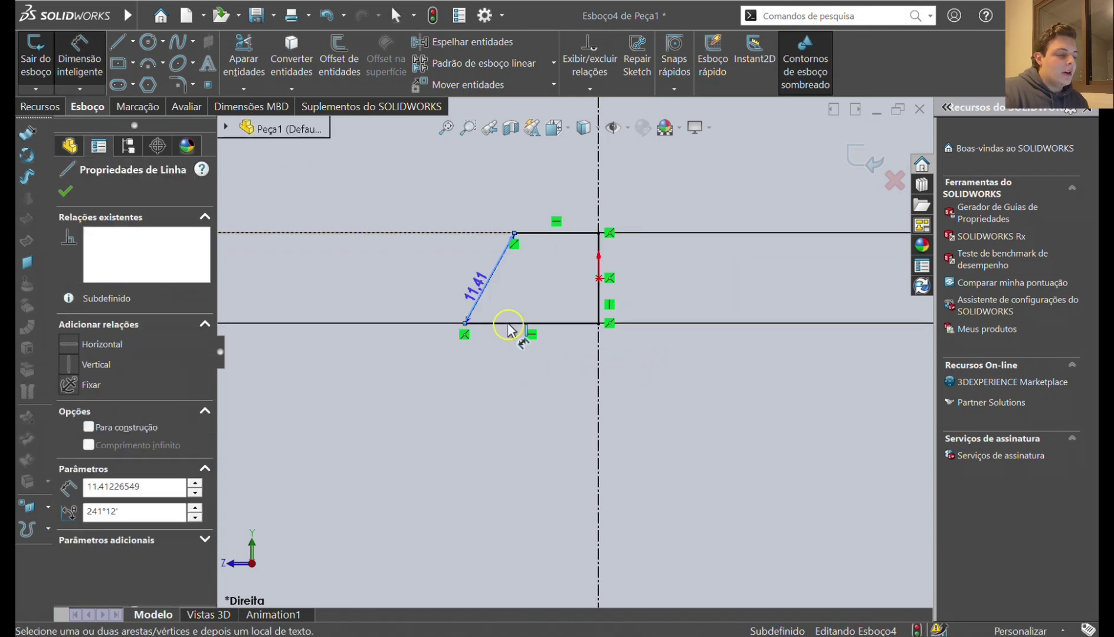
{"action": "left_click", "coordinate": [508, 324]}
{"action": "left_click", "coordinate": [529, 301]}
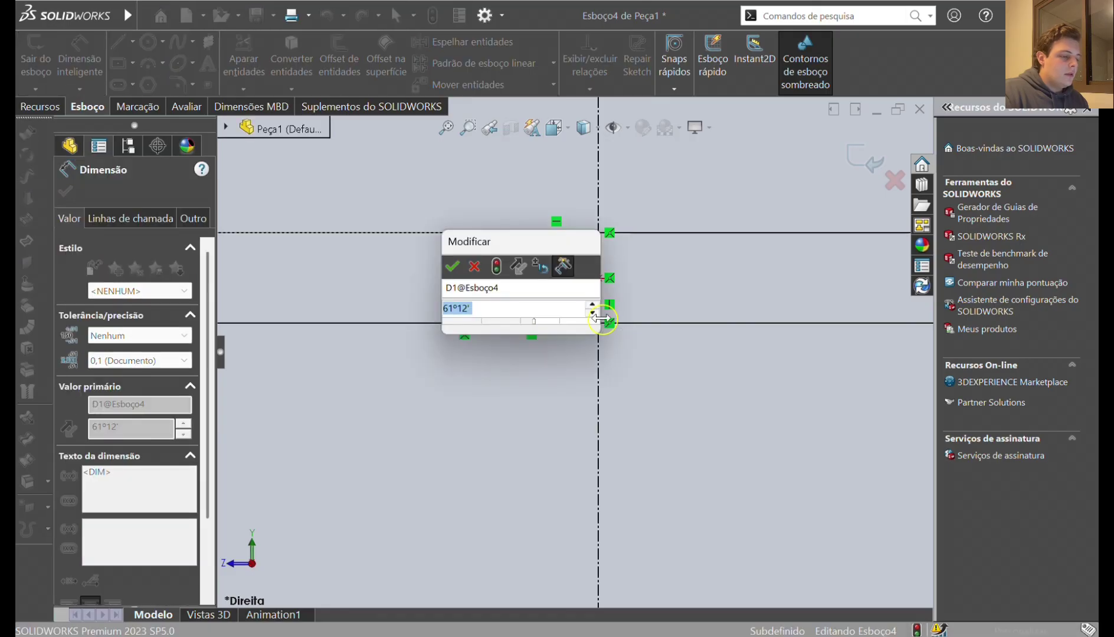
{"action": "type", "text": "45"}
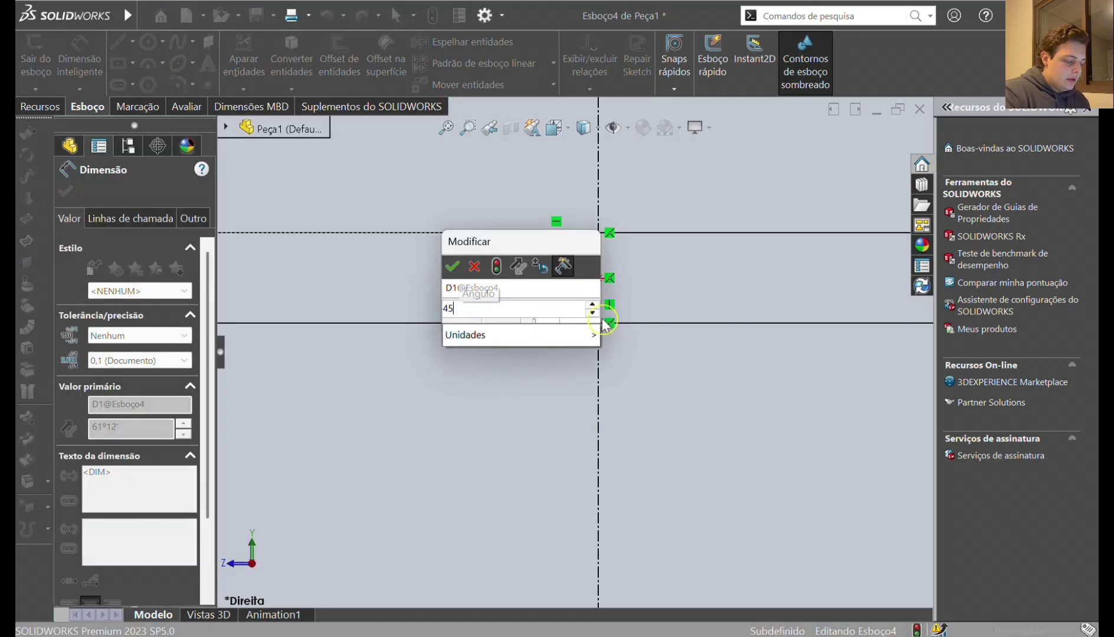
{"action": "key", "text": "Return"}
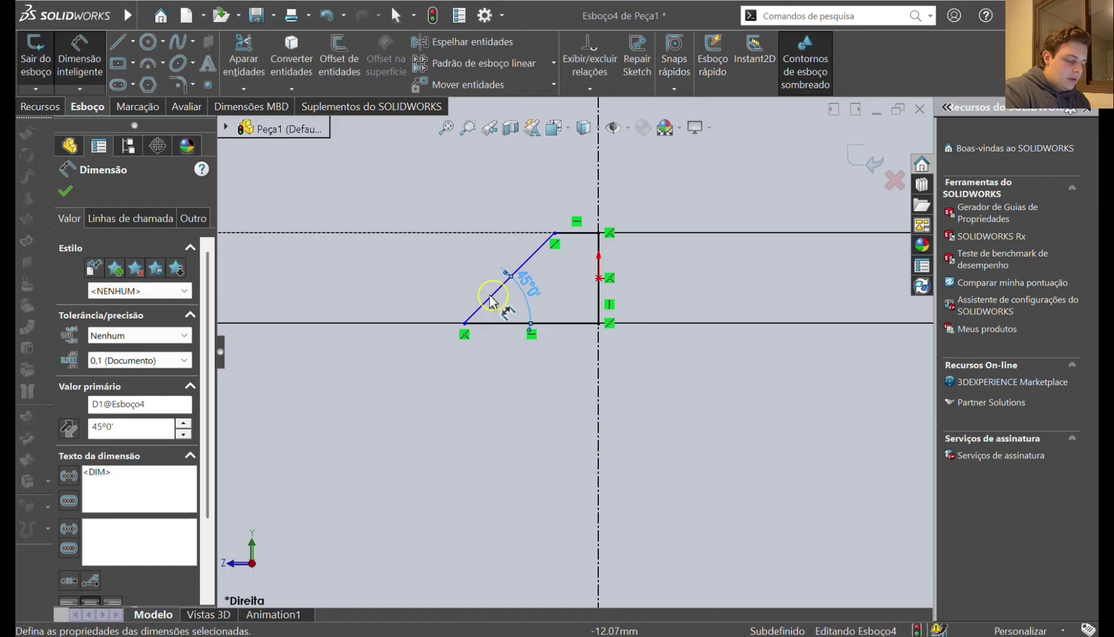
Set the angle between the slanted side and the base to 60°
{"action": "double_click", "coordinate": [525, 286]}
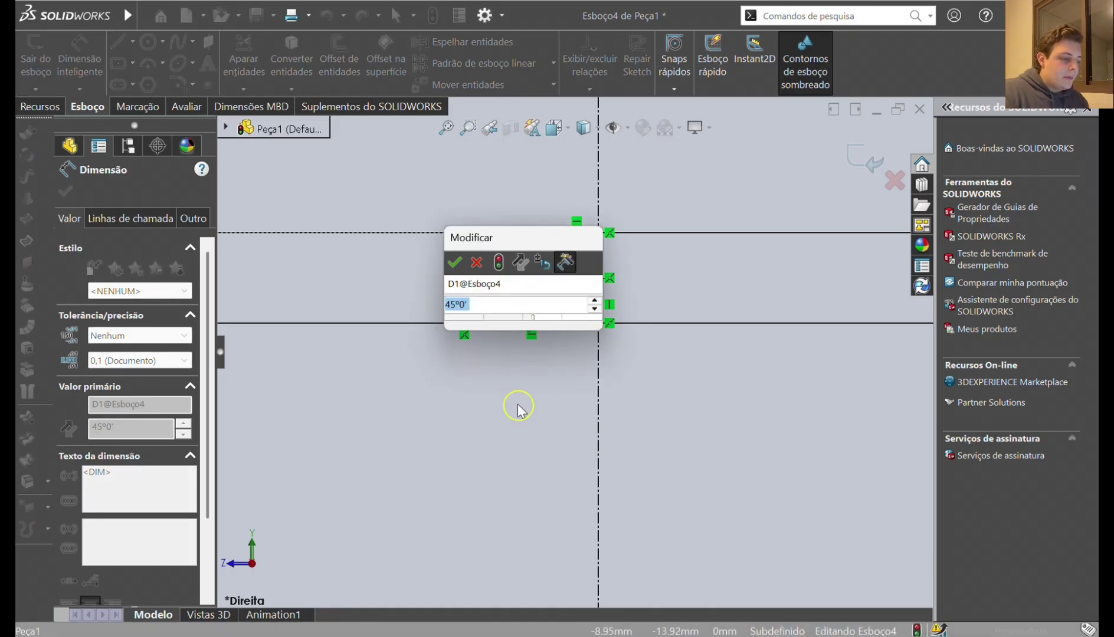
{"action": "type", "text": "60"}
{"action": "key", "text": "Return"}
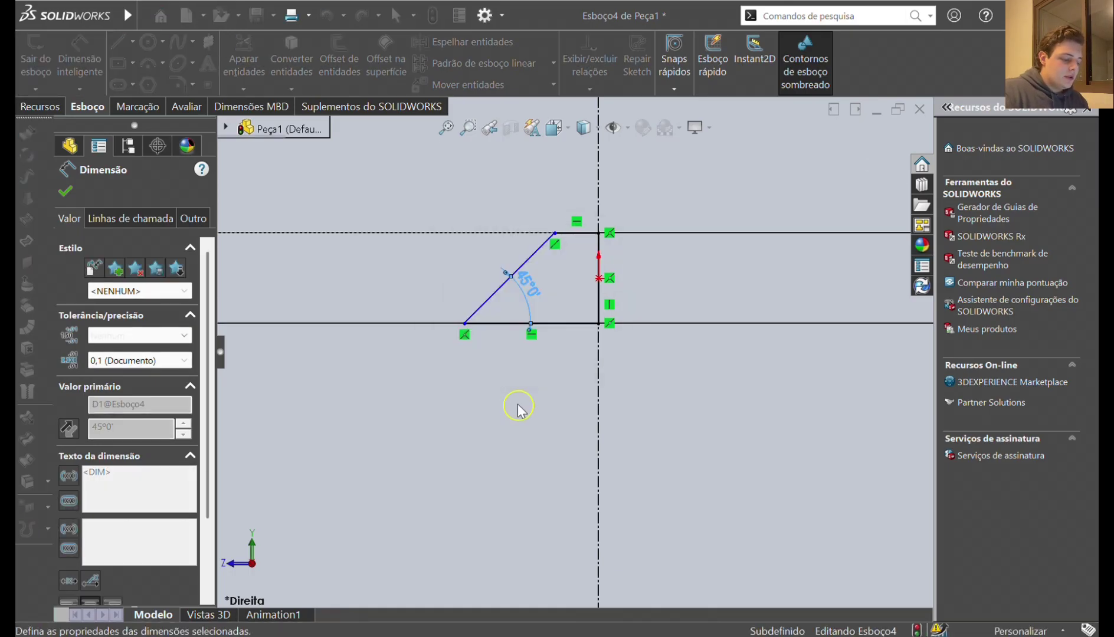
Dimension the trapezoid's upper side at 10 mm
{"action": "left_click", "coordinate": [553, 234]}
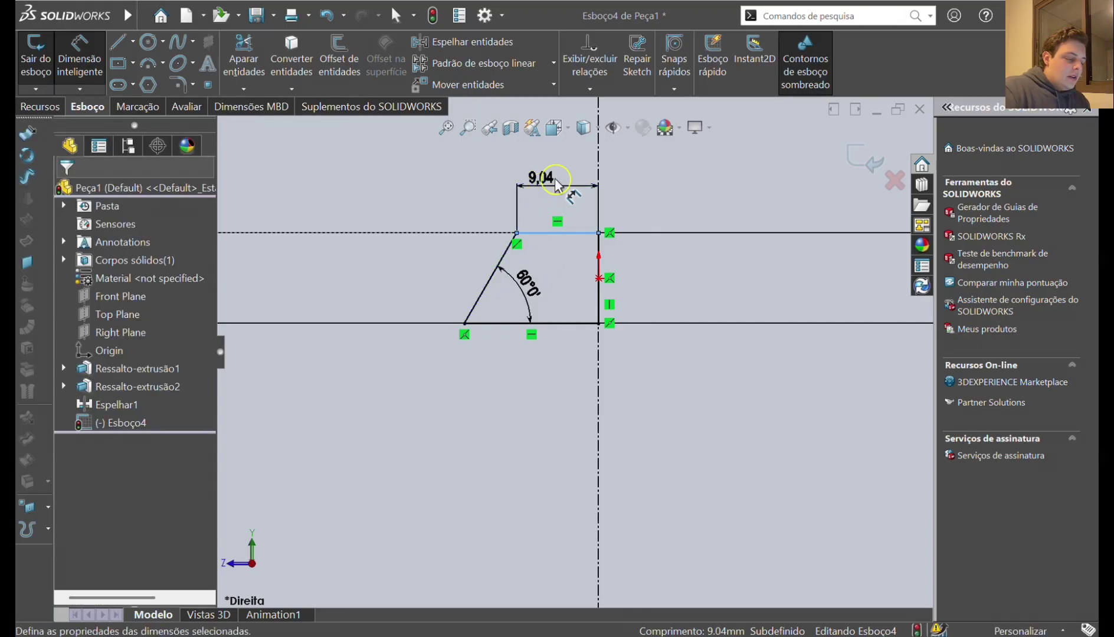
{"action": "left_click", "coordinate": [556, 183]}
{"action": "type", "text": "10"}
{"action": "key", "text": "Return"}
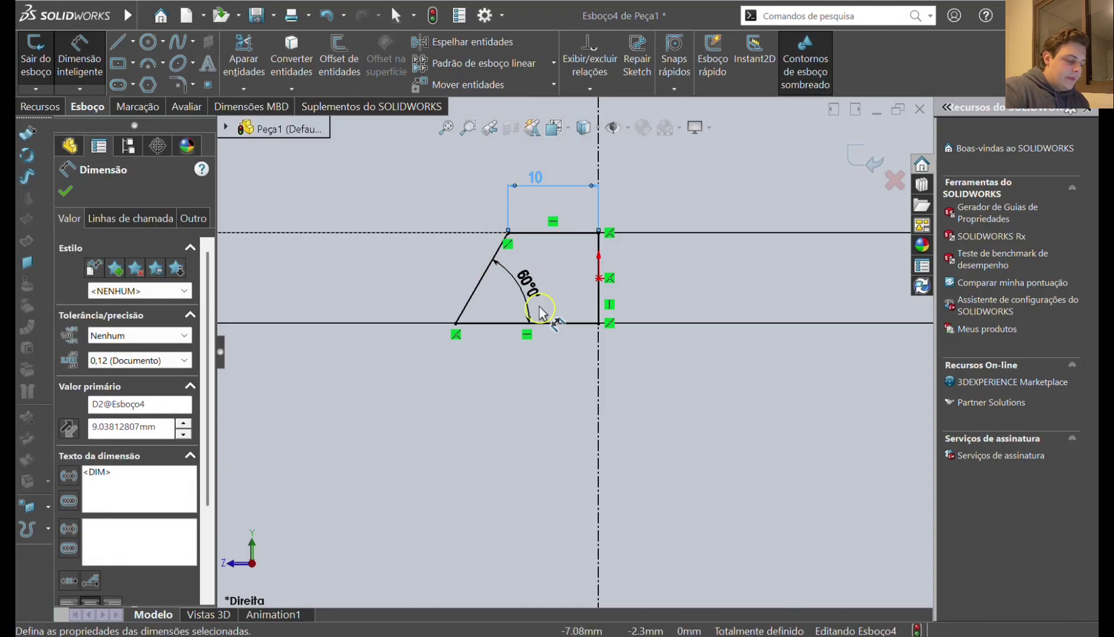
{"action": "scroll", "coordinate": [550, 288], "scroll_direction": "up", "scroll_amount": 3}
{"action": "left_click", "coordinate": [39, 106]}
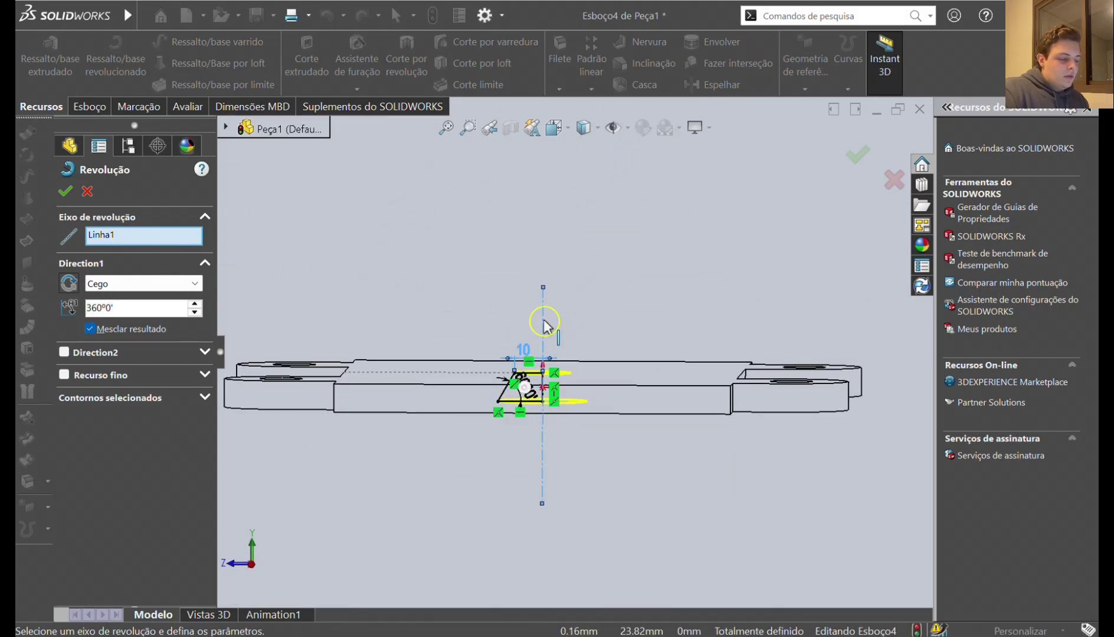
{"action": "mouse_move", "coordinate": [578, 322]}
{"action": "middle_mouse_down"}
{"action": "mouse_move", "coordinate": [579, 348]}
{"action": "mouse_move", "coordinate": [583, 302]}
{"action": "middle_mouse_up"}
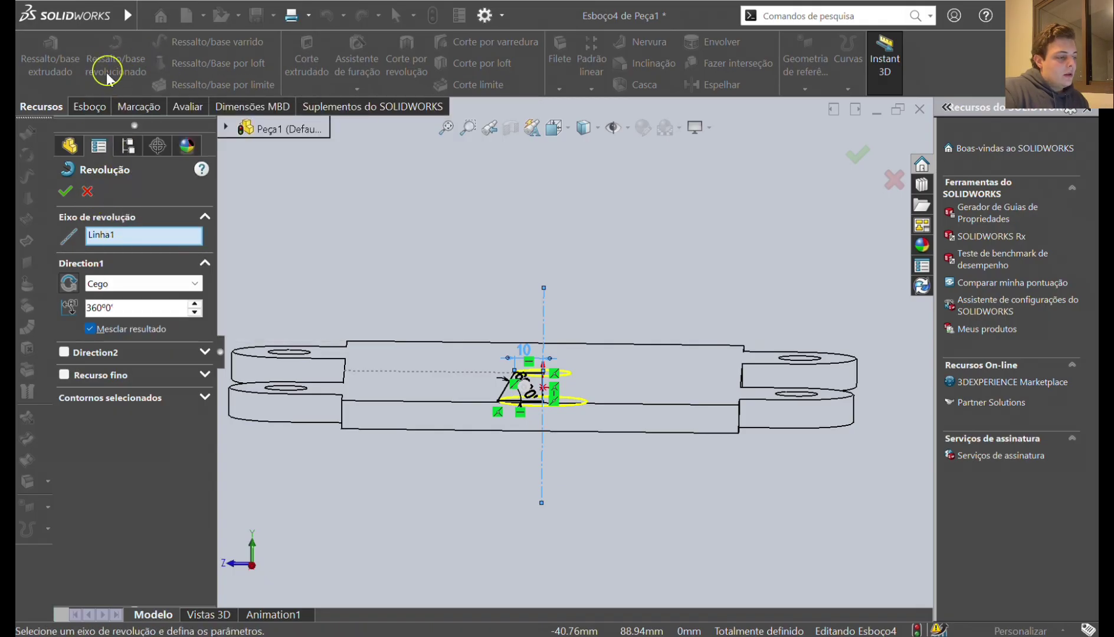
{"action": "left_click", "coordinate": [87, 190]}
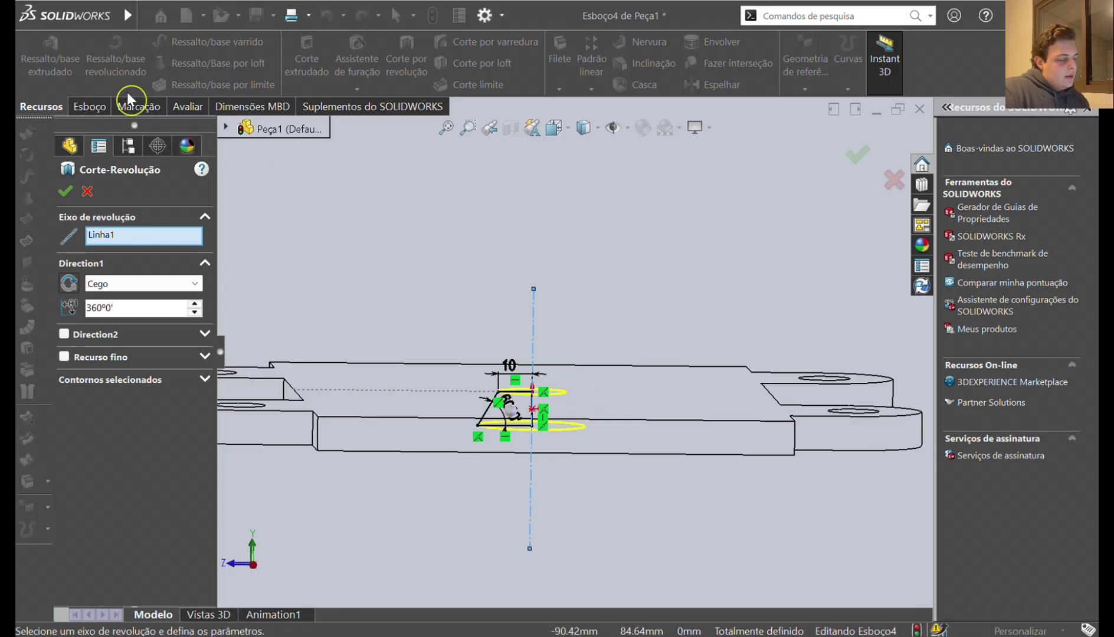
Try angles of 180° and 270° for the revolved cut about the vertical construction line
{"action": "right_click", "coordinate": [123, 314]}
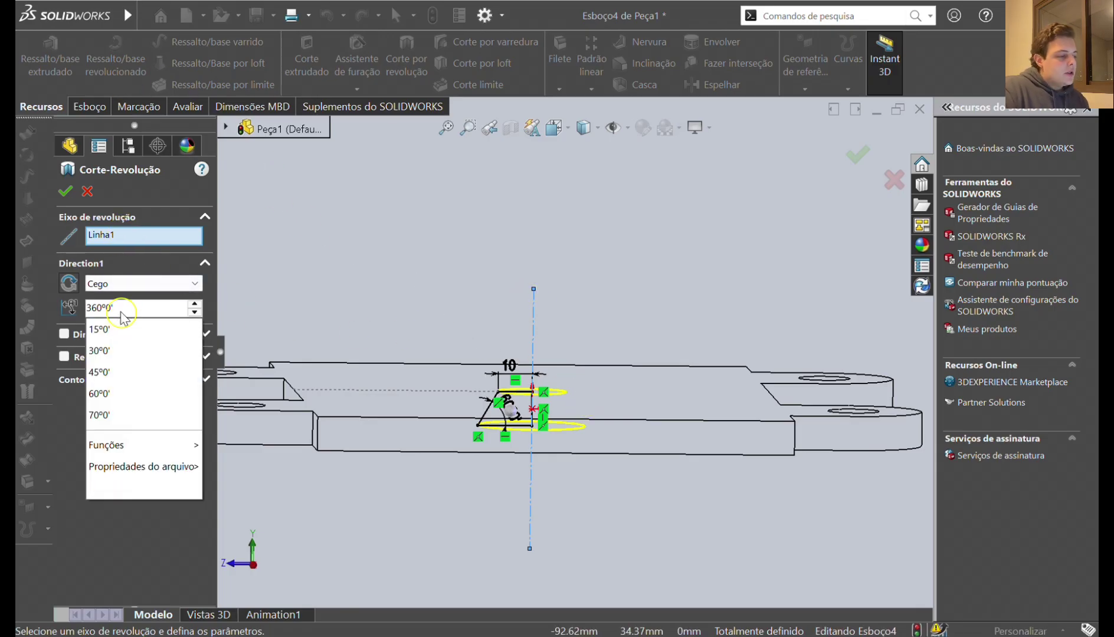
{"action": "type", "text": "180"}
{"action": "key", "text": "Return"}
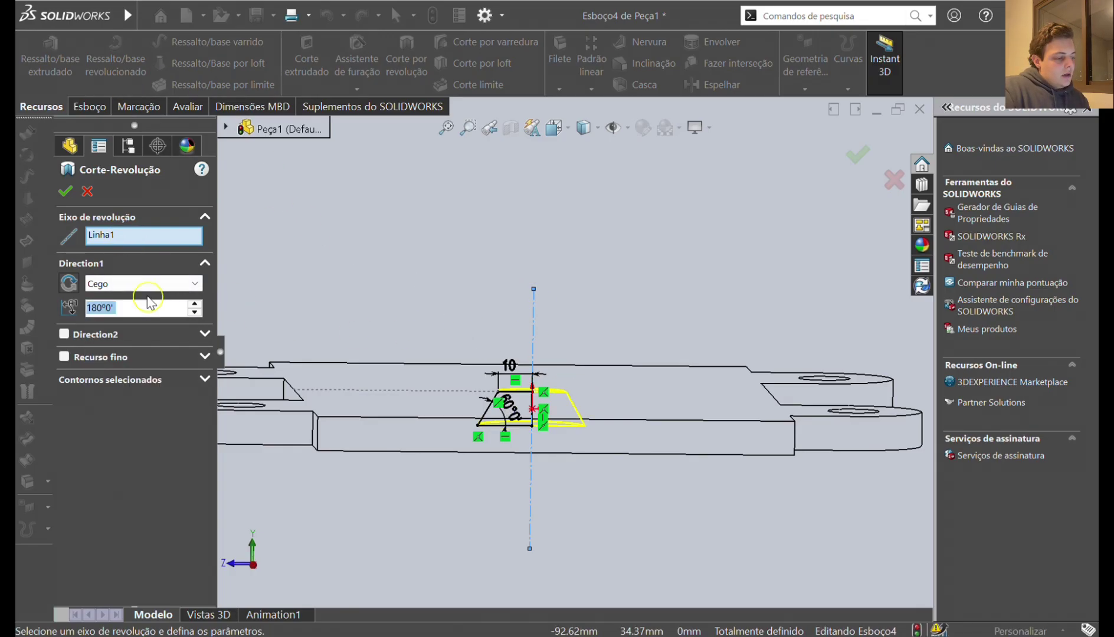
{"action": "right_click", "coordinate": [134, 306]}
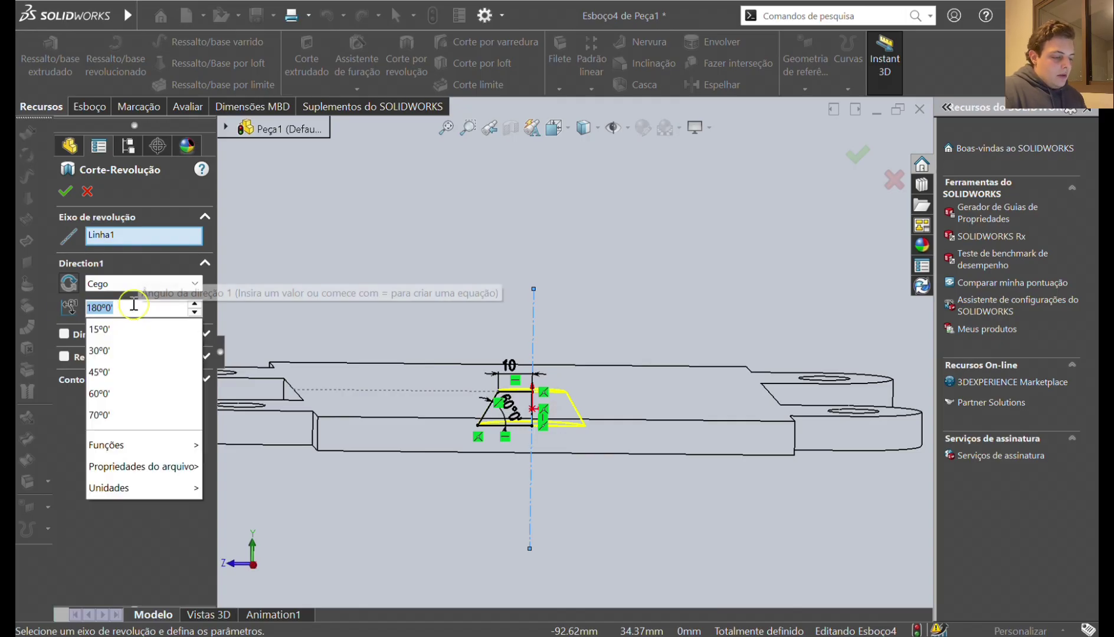
{"action": "type", "text": "270"}
{"action": "key", "text": "Return"}
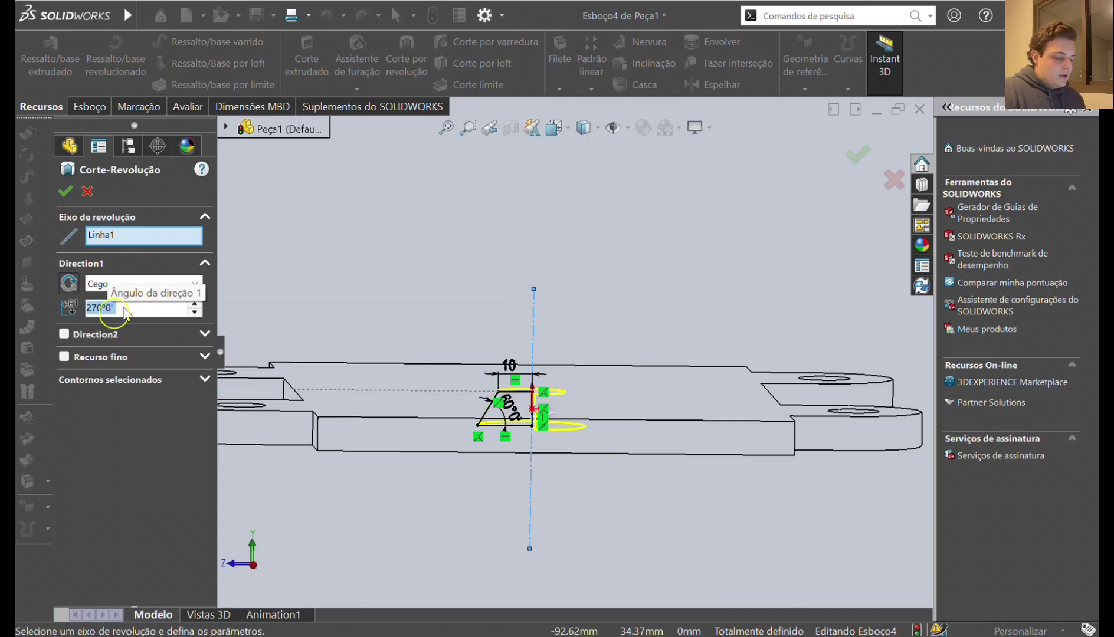
Set the revolved cut's angle to 360° and create the cut through the plate's centre
{"action": "right_click", "coordinate": [124, 310]}
{"action": "type", "text": "360"}
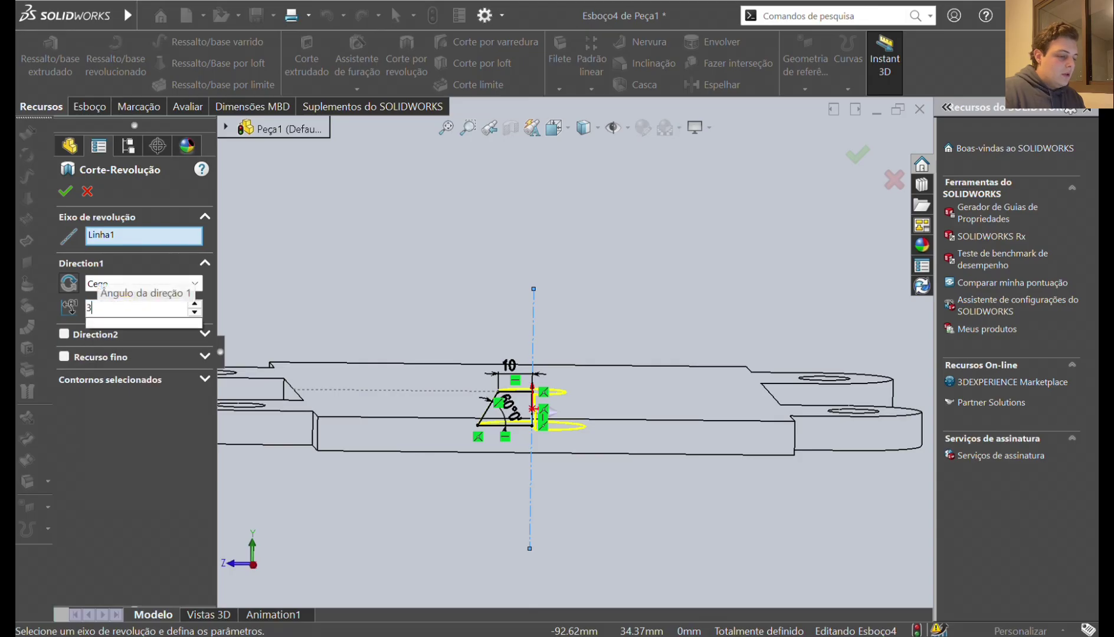
{"action": "key", "text": "Return"}
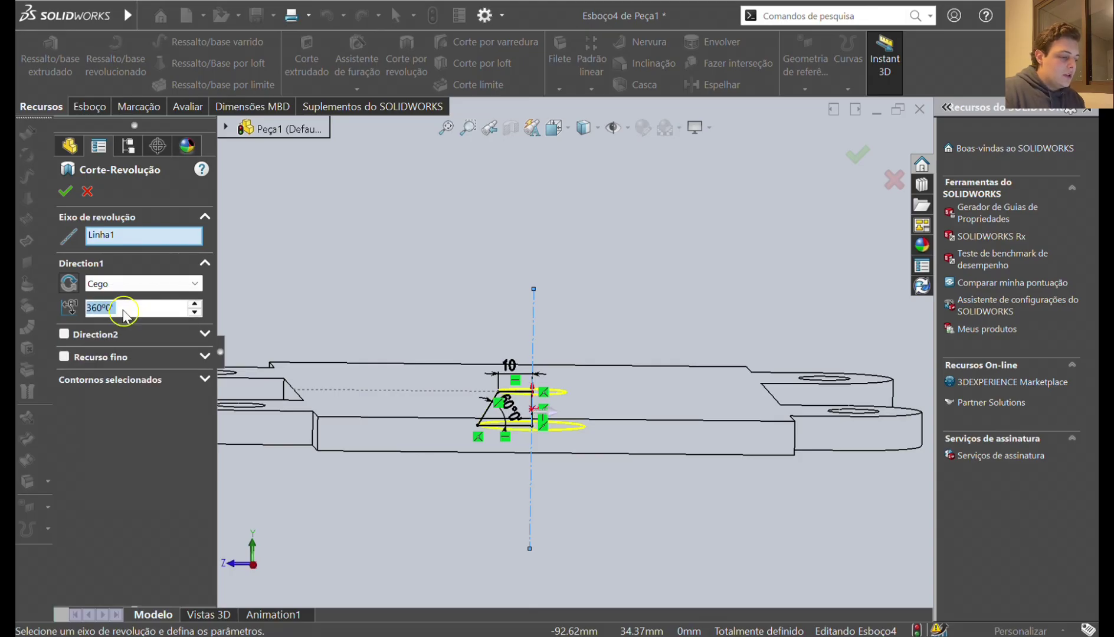
{"action": "left_click", "coordinate": [65, 191]}
Examine the revolved central hole and the plate with its lugs from several angles
{"action": "middle_click_drag", "start_coordinate": [610, 326], "coordinate": [466, 448]}
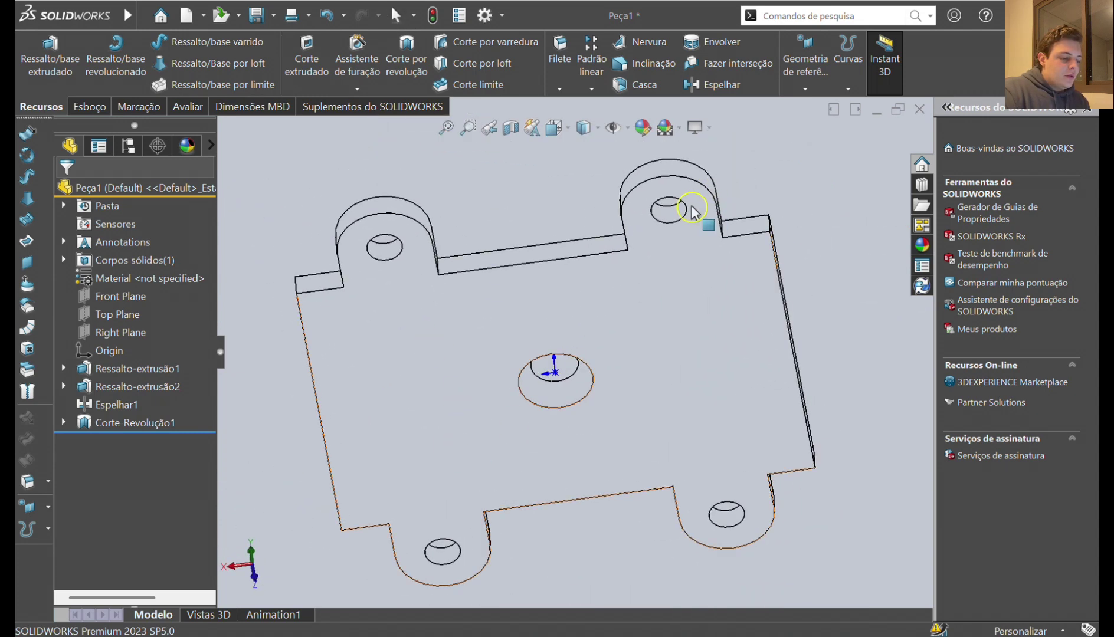
{"action": "middle_click_drag", "start_coordinate": [677, 205], "coordinate": [548, 424]}
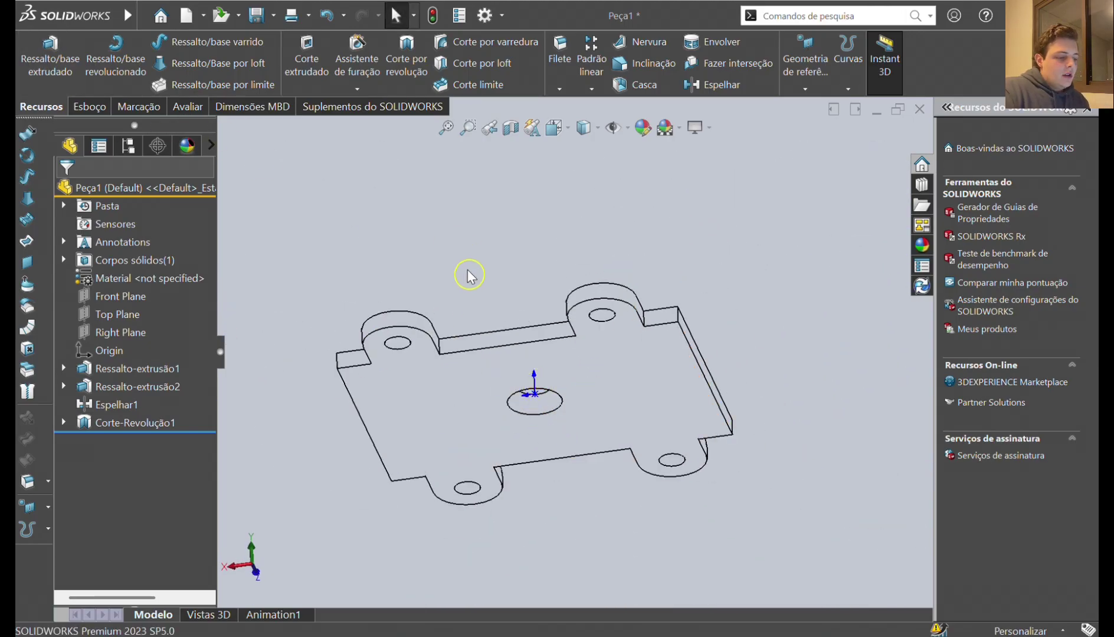
{"action": "middle_click_drag", "start_coordinate": [514, 278], "coordinate": [484, 324]}
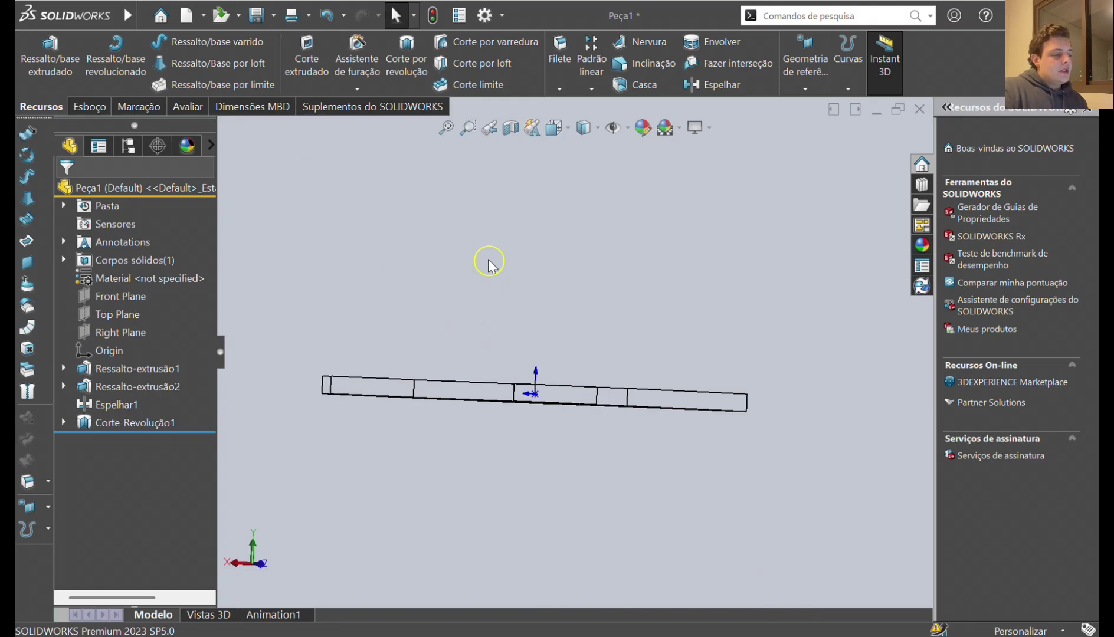
{"action": "scroll", "coordinate": [419, 332], "scroll_direction": "up", "scroll_amount": 4}
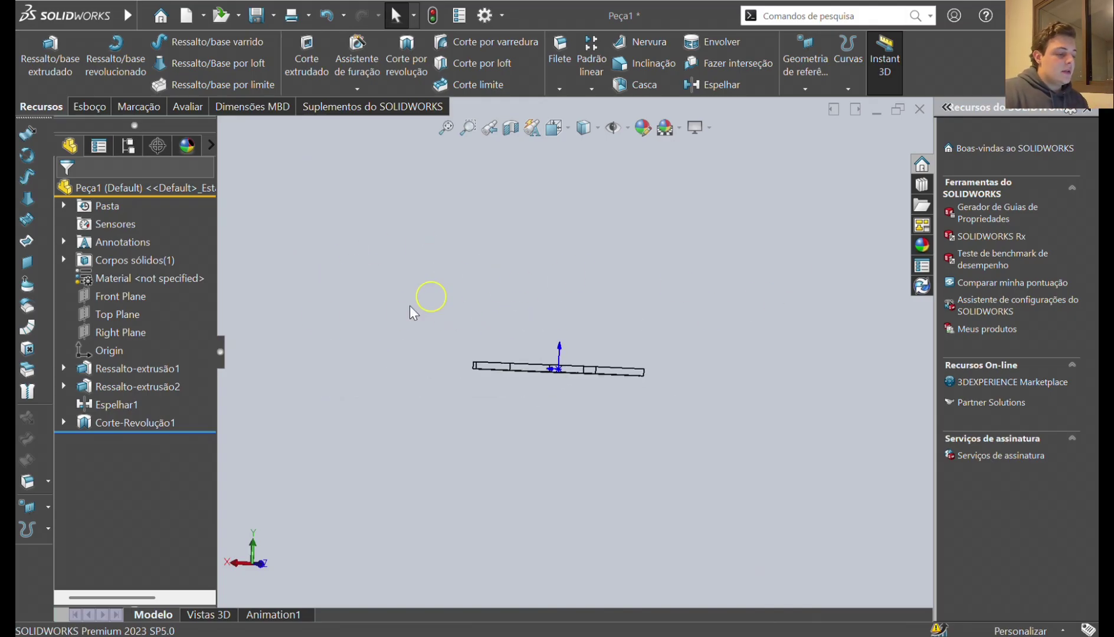
{"action": "middle_click_drag", "start_coordinate": [556, 420], "coordinate": [574, 348]}
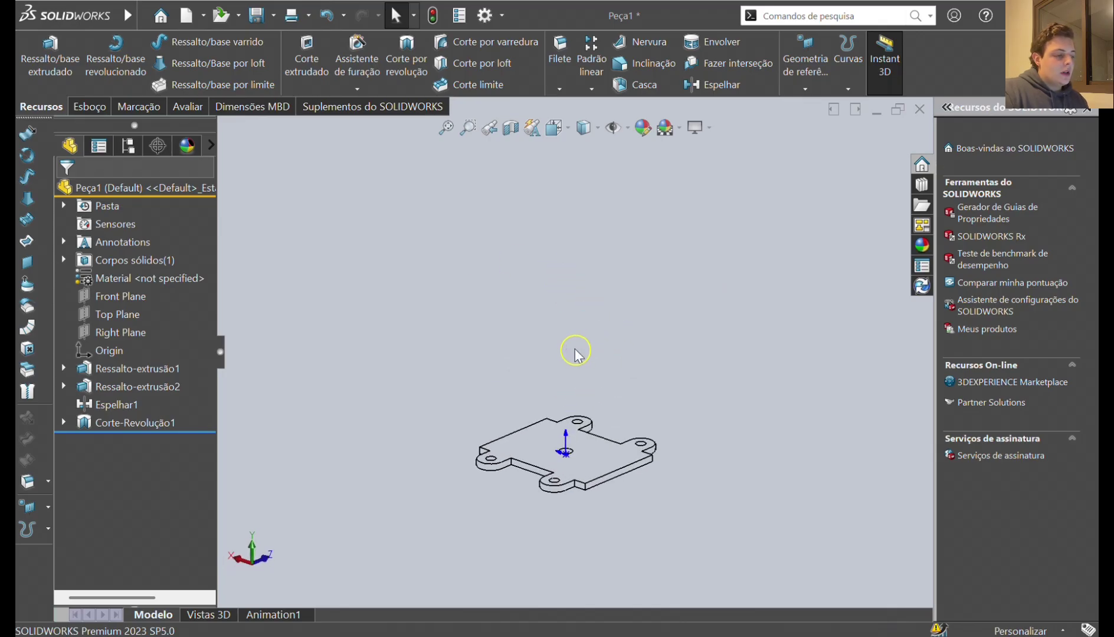
{"action": "mouse_move", "coordinate": [586, 446]}
{"action": "middle_mouse_down"}
{"action": "mouse_move", "coordinate": [549, 456]}
{"action": "mouse_move", "coordinate": [590, 447]}
{"action": "middle_mouse_up"}
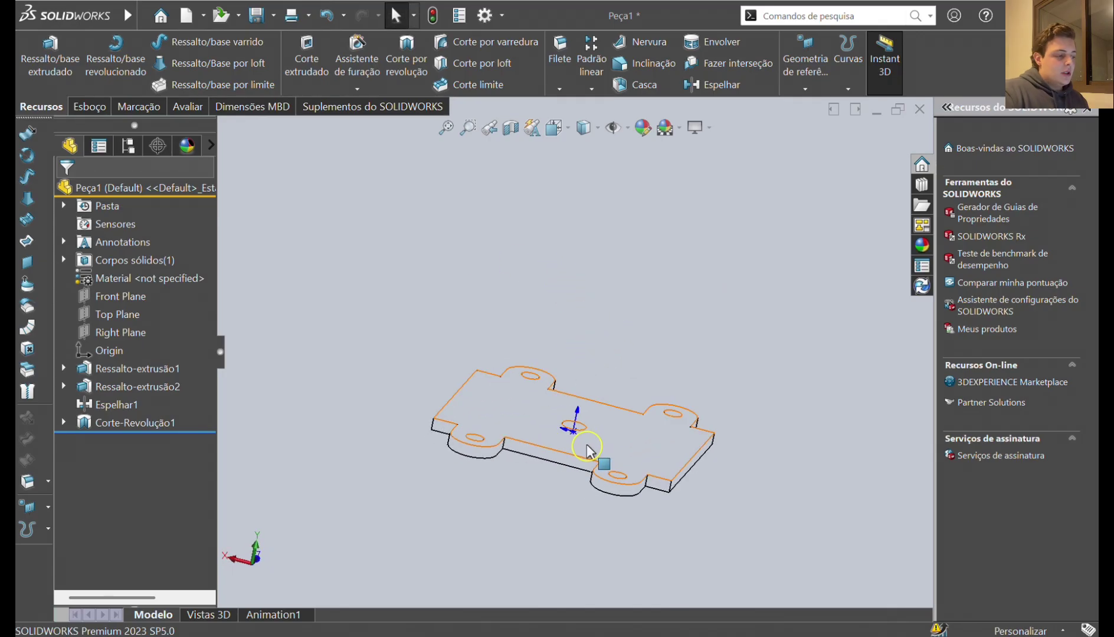
{"action": "mouse_move", "coordinate": [587, 319]}
{"action": "middle_mouse_down"}
{"action": "mouse_move", "coordinate": [594, 331]}
{"action": "mouse_move", "coordinate": [601, 323]}
{"action": "middle_mouse_up"}
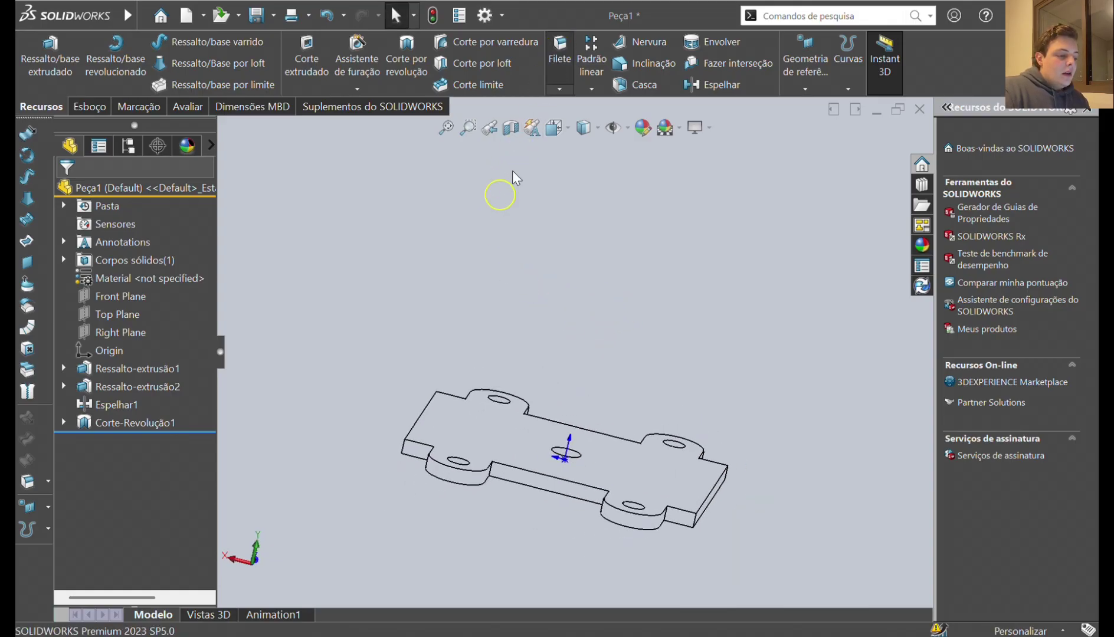
Start a fillet and select the eight vertical edges where the four lugs meet the plate's sides
{"action": "middle_click_drag", "start_coordinate": [369, 450], "coordinate": [412, 450]}
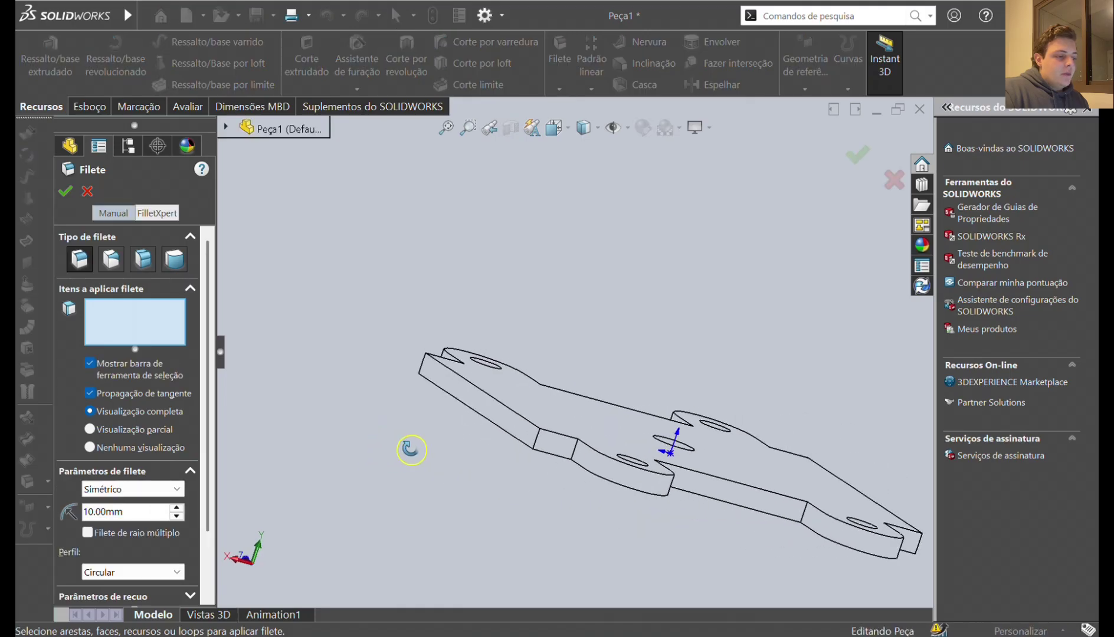
{"action": "left_click", "coordinate": [576, 452]}
{"action": "middle_click_drag", "start_coordinate": [672, 528], "coordinate": [584, 486]}
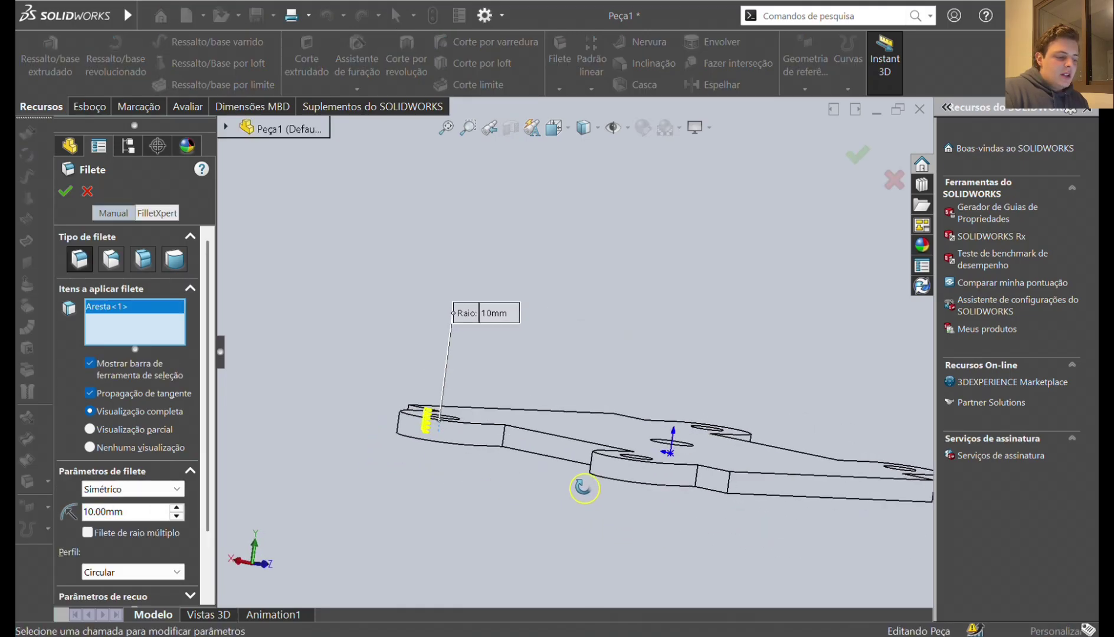
{"action": "left_click", "coordinate": [503, 442]}
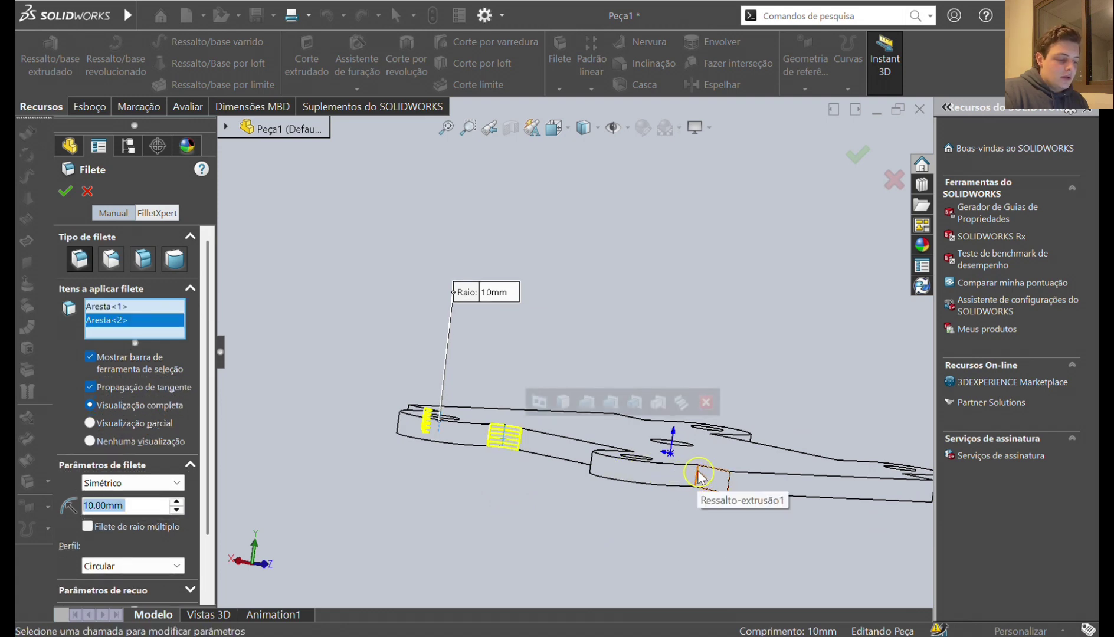
{"action": "left_click", "coordinate": [698, 477]}
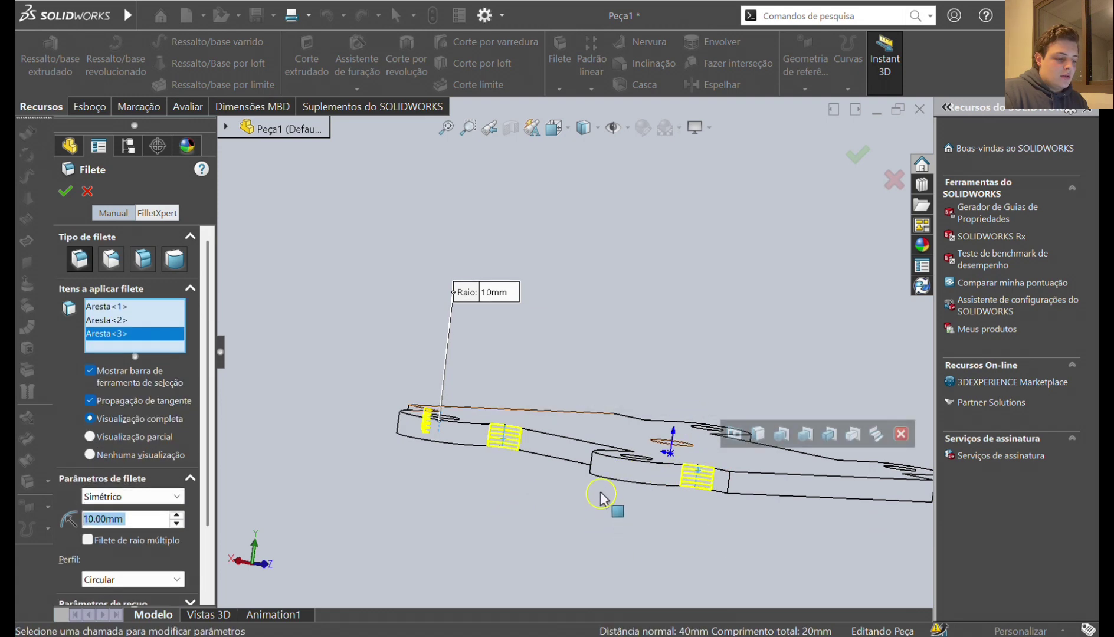
{"action": "middle_click_drag", "start_coordinate": [691, 534], "coordinate": [707, 533]}
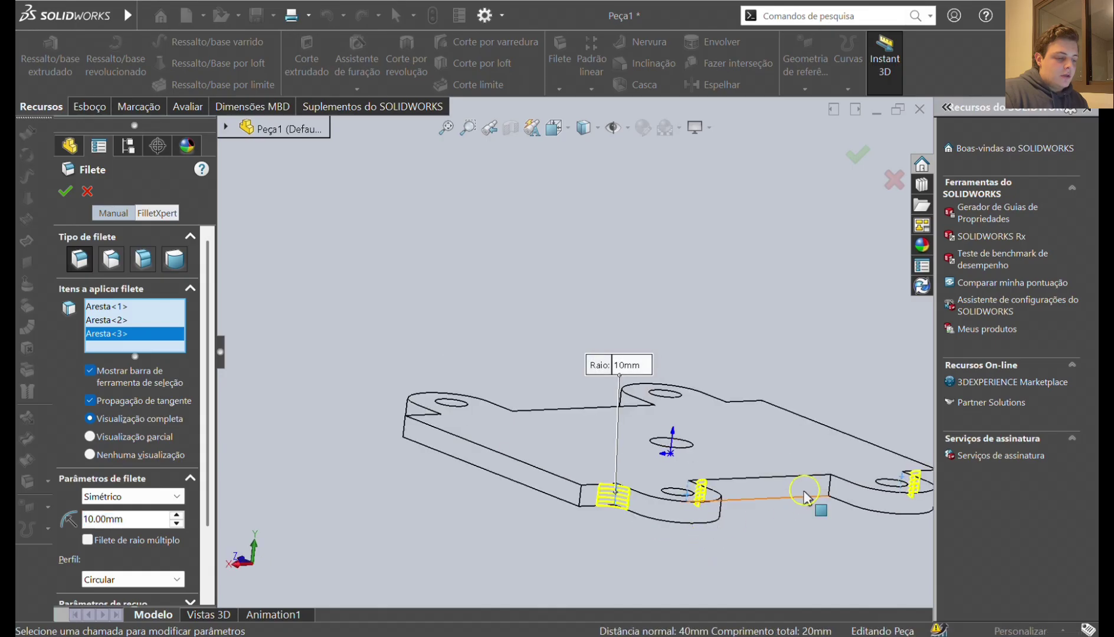
{"action": "left_click", "coordinate": [829, 492]}
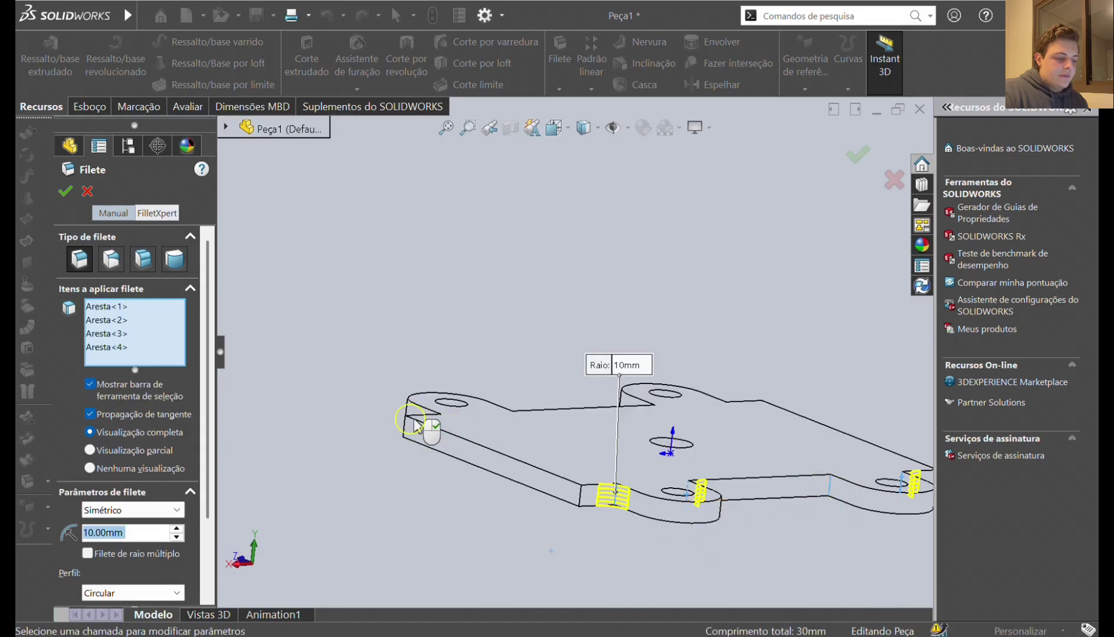
{"action": "middle_click_drag", "start_coordinate": [829, 493], "coordinate": [746, 505]}
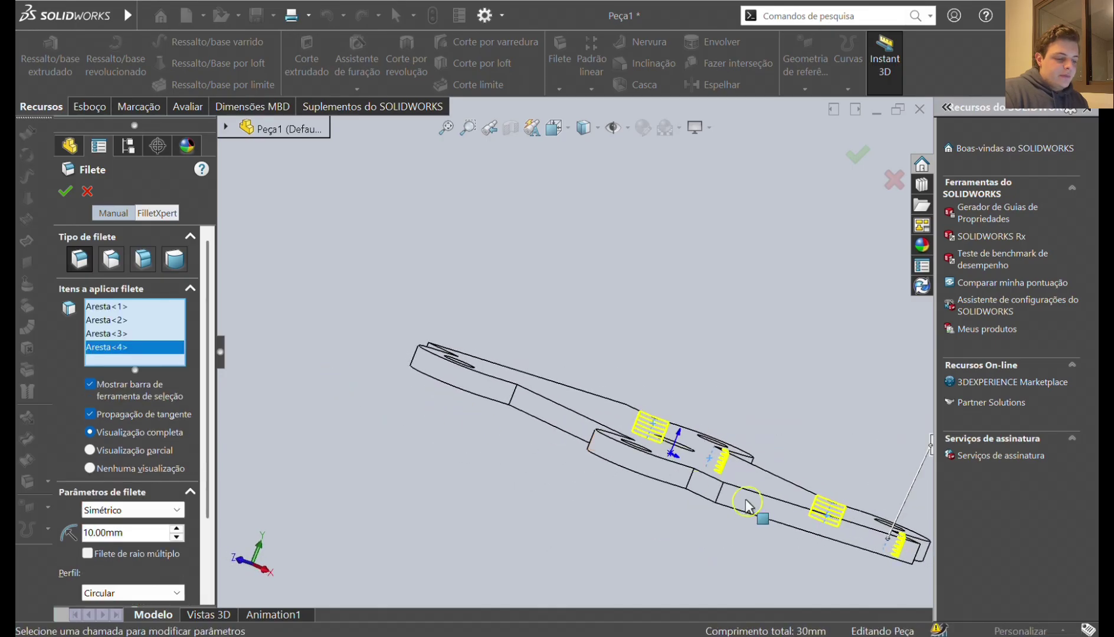
{"action": "left_click", "coordinate": [690, 479]}
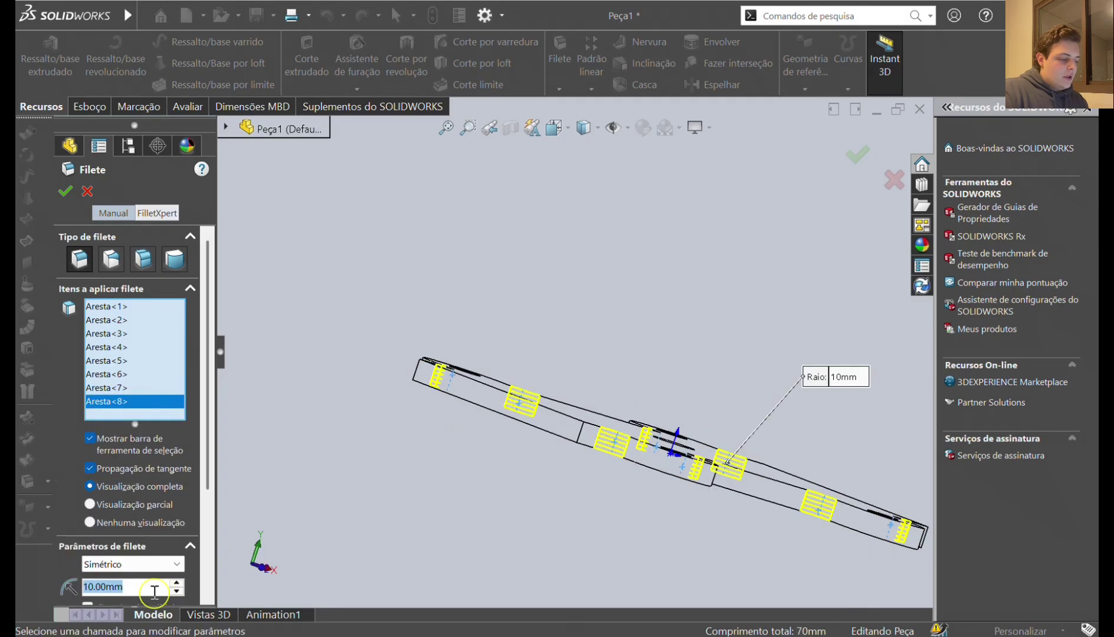
Set the fillet radius to 3 mm and create the fillet on the eight lug edges
{"action": "type", "text": "3"}
{"action": "key", "text": "Return"}
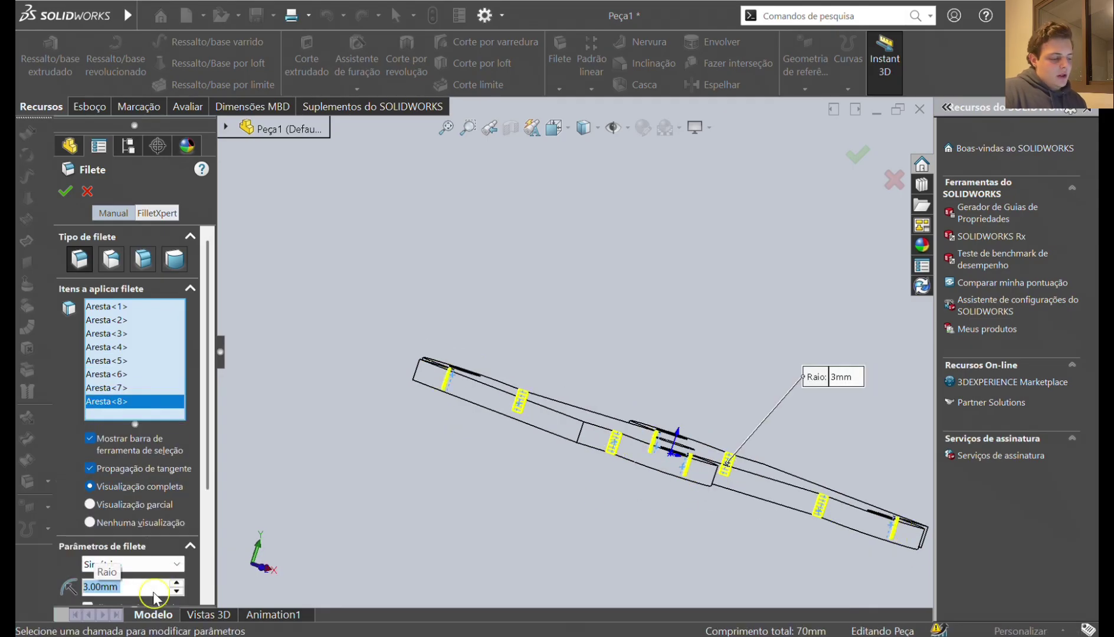
{"action": "left_click", "coordinate": [65, 191]}
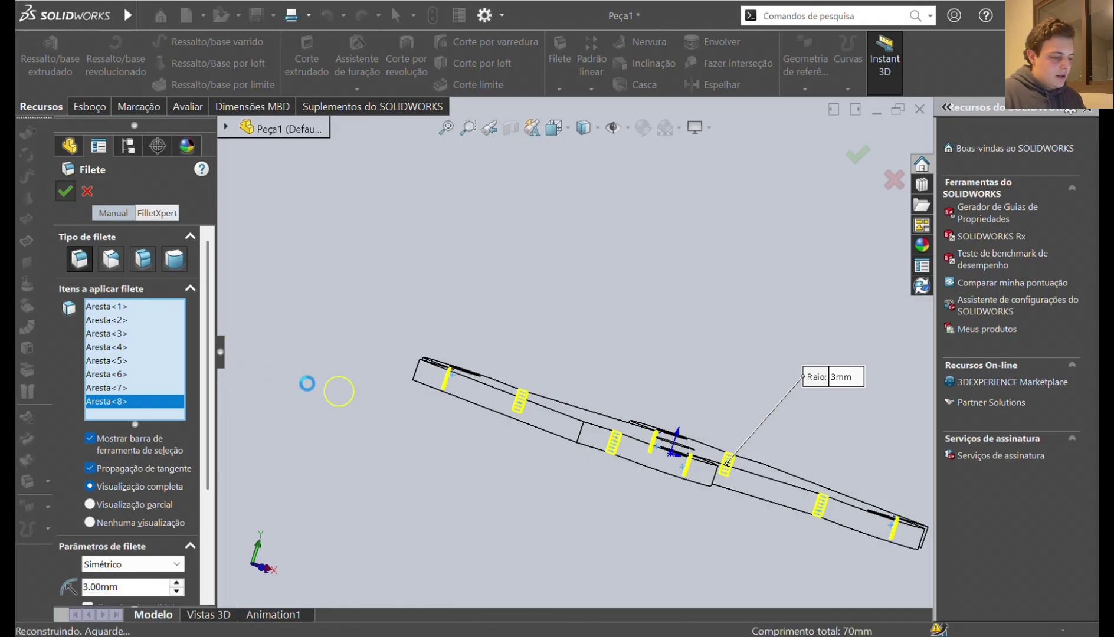
Start a chamfer and select the upper circular edge of the central hole
{"action": "middle_click_drag", "start_coordinate": [580, 505], "coordinate": [647, 322]}
{"action": "scroll", "coordinate": [697, 304], "scroll_direction": "down", "scroll_amount": 3}
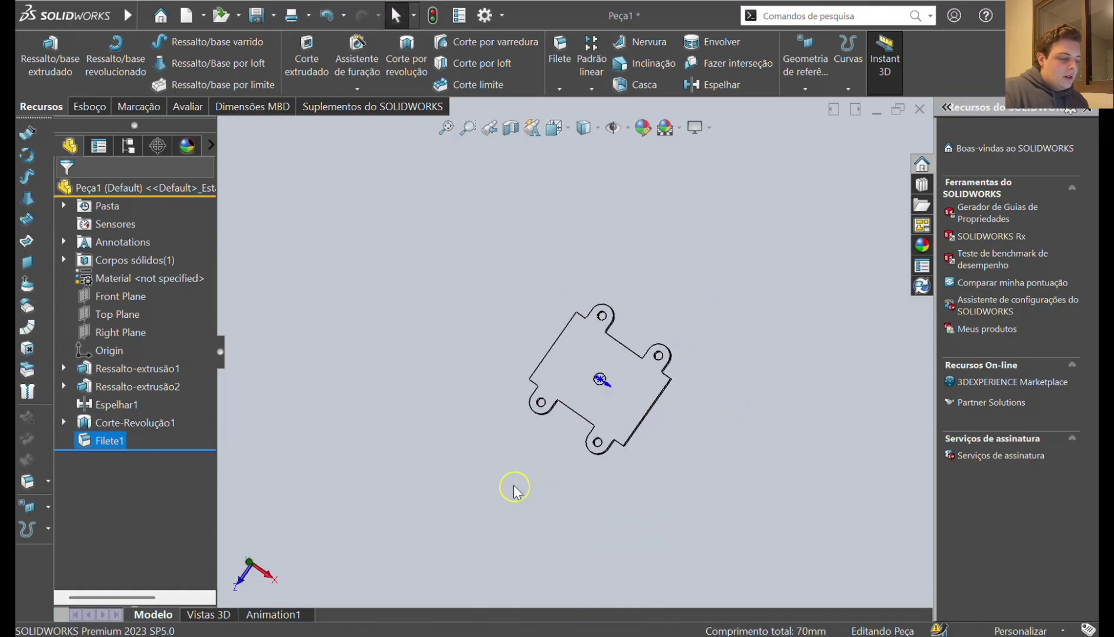
{"action": "middle_click_drag", "start_coordinate": [514, 489], "coordinate": [560, 263]}
{"action": "scroll", "coordinate": [562, 319], "scroll_direction": "down", "scroll_amount": 3}
{"action": "left_click", "coordinate": [551, 343]}
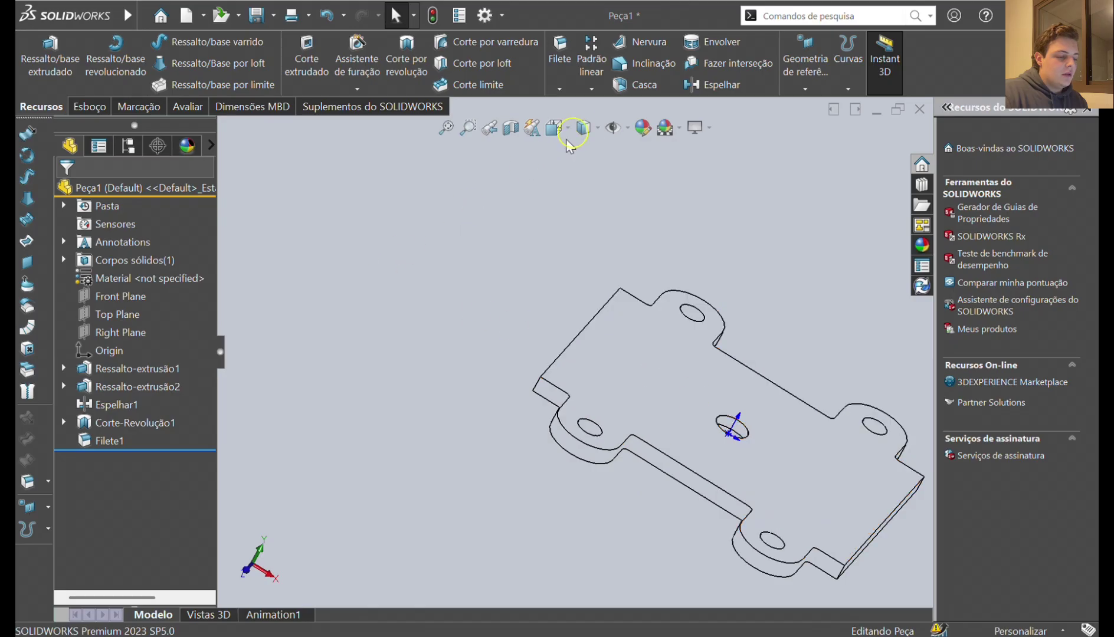
{"action": "left_click", "coordinate": [559, 89]}
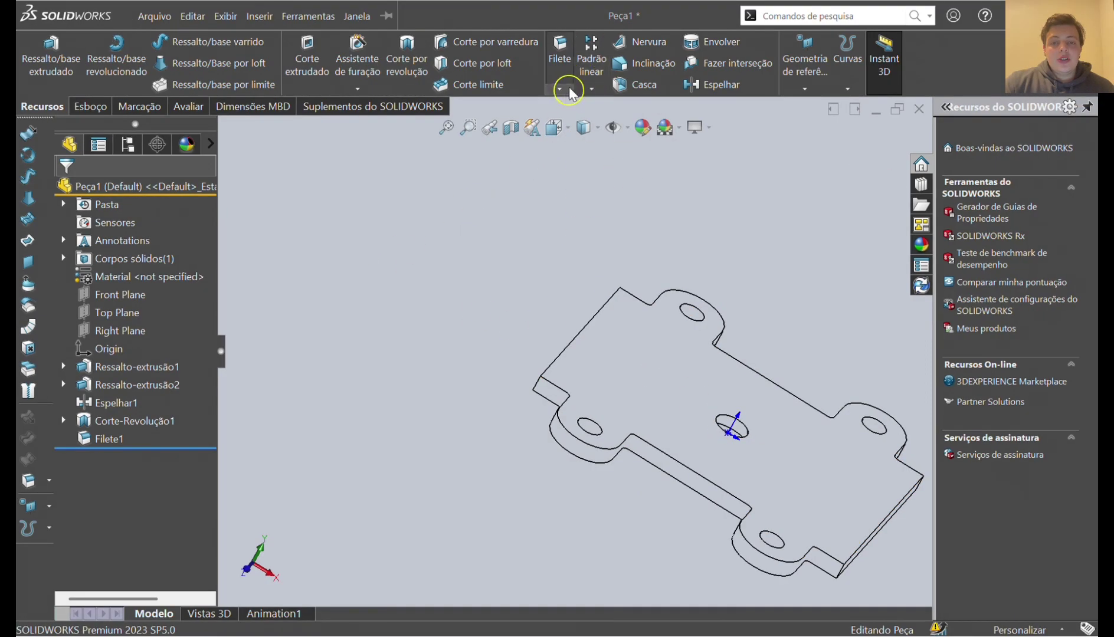
{"action": "left_click", "coordinate": [570, 92]}
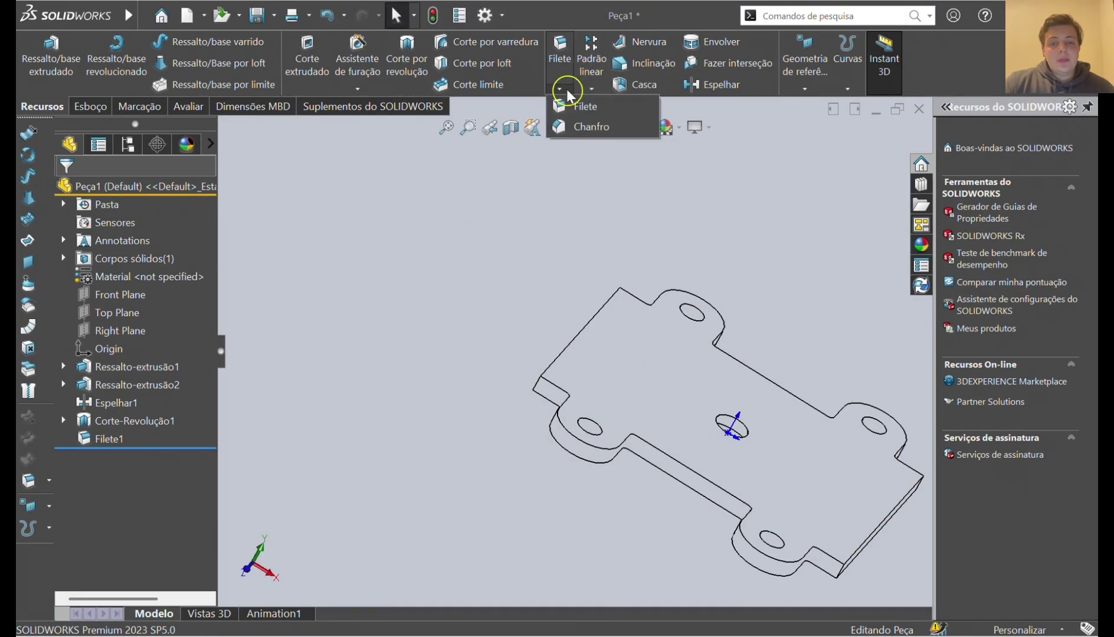
{"action": "left_click", "coordinate": [592, 127]}
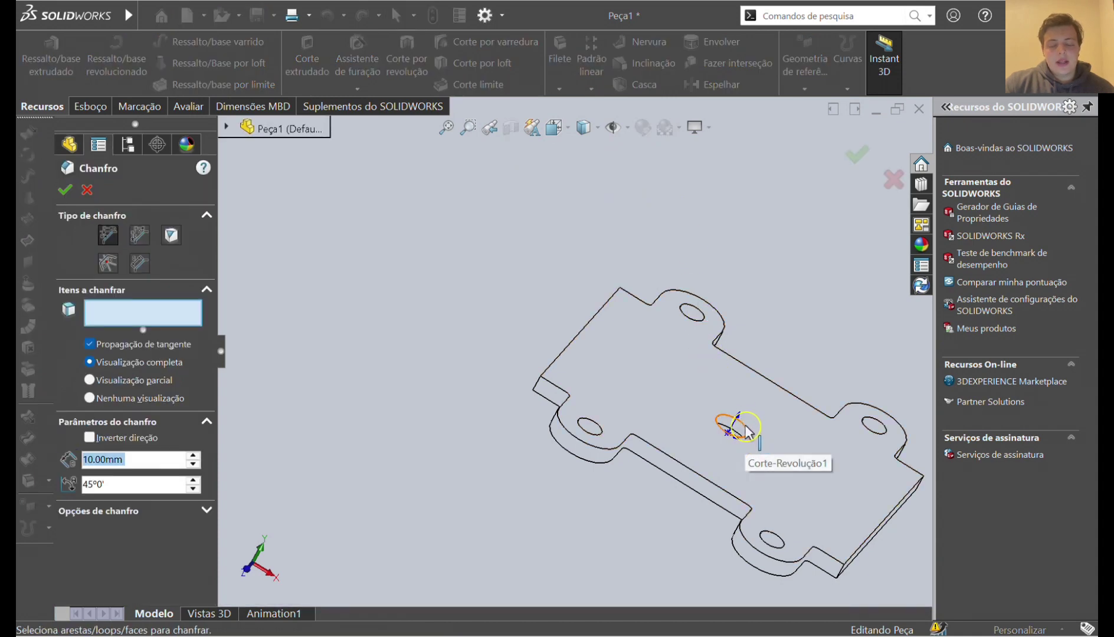
{"action": "left_click", "coordinate": [746, 426]}
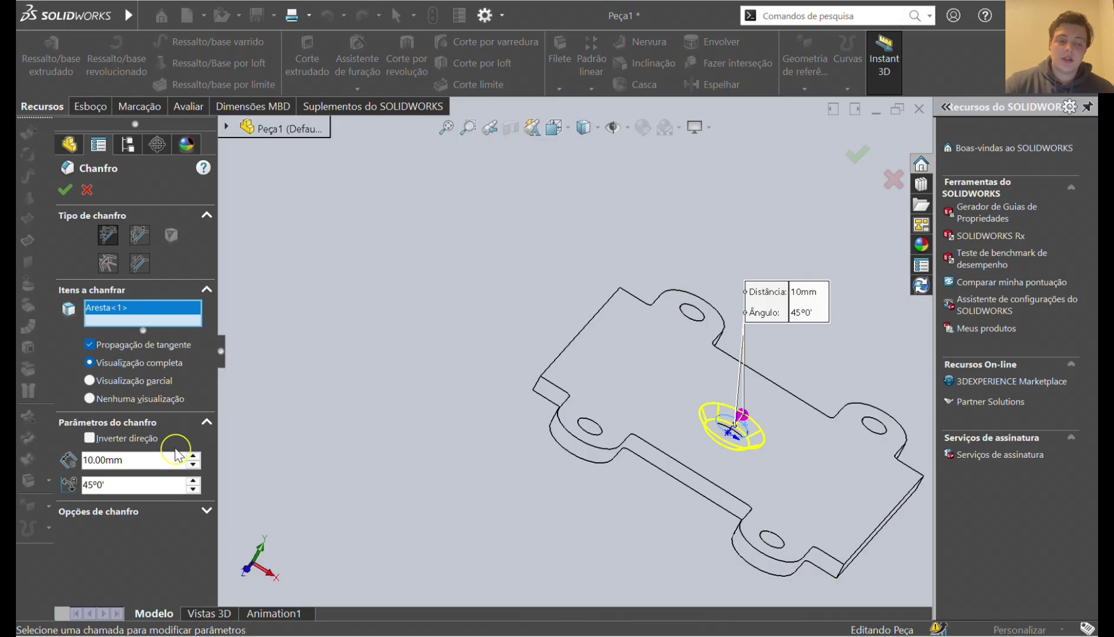
Set the chamfer distance to 1 mm at 45° and create the chamfer on the central hole's edge
{"action": "left_click", "coordinate": [137, 460]}
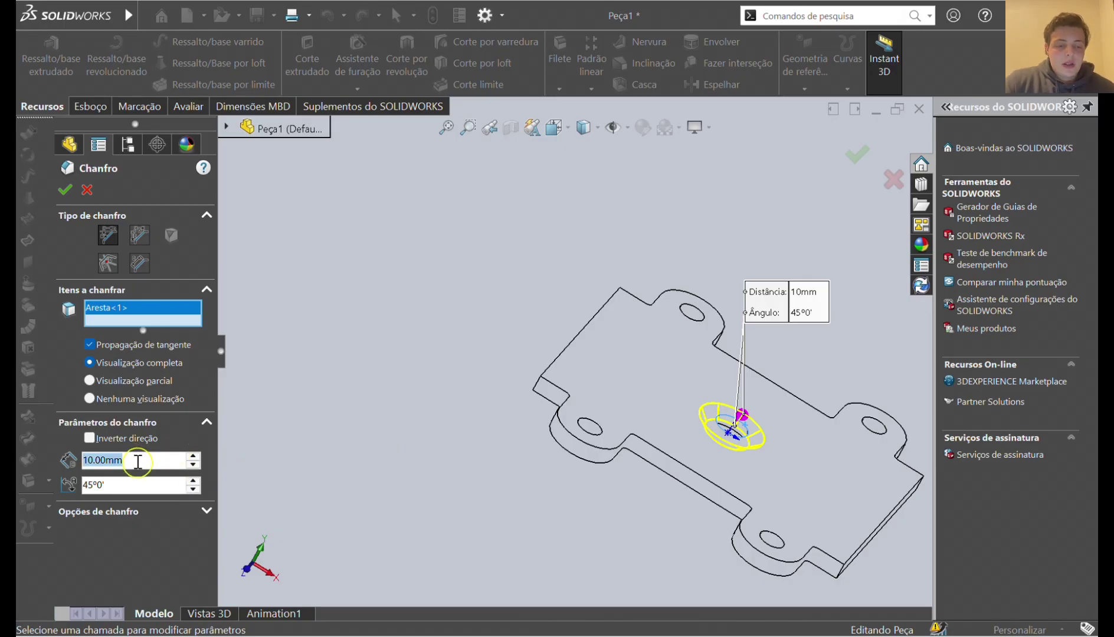
{"action": "type", "text": "1"}
{"action": "key", "text": "Return"}
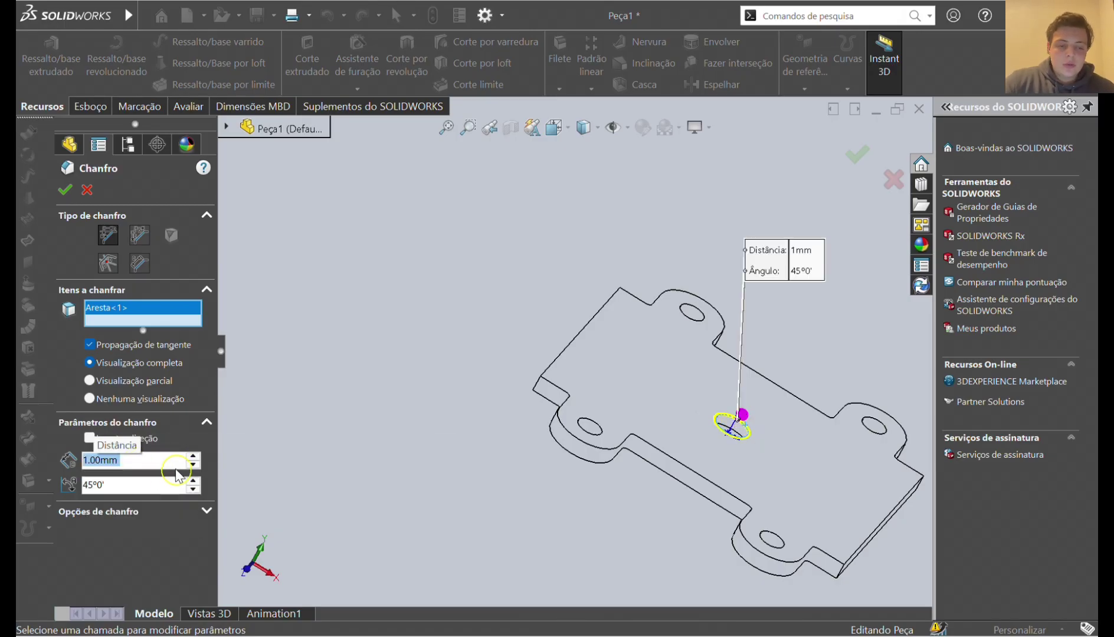
{"action": "right_click", "coordinate": [139, 482]}
{"action": "scroll", "coordinate": [767, 472], "scroll_direction": "down", "scroll_amount": 5}
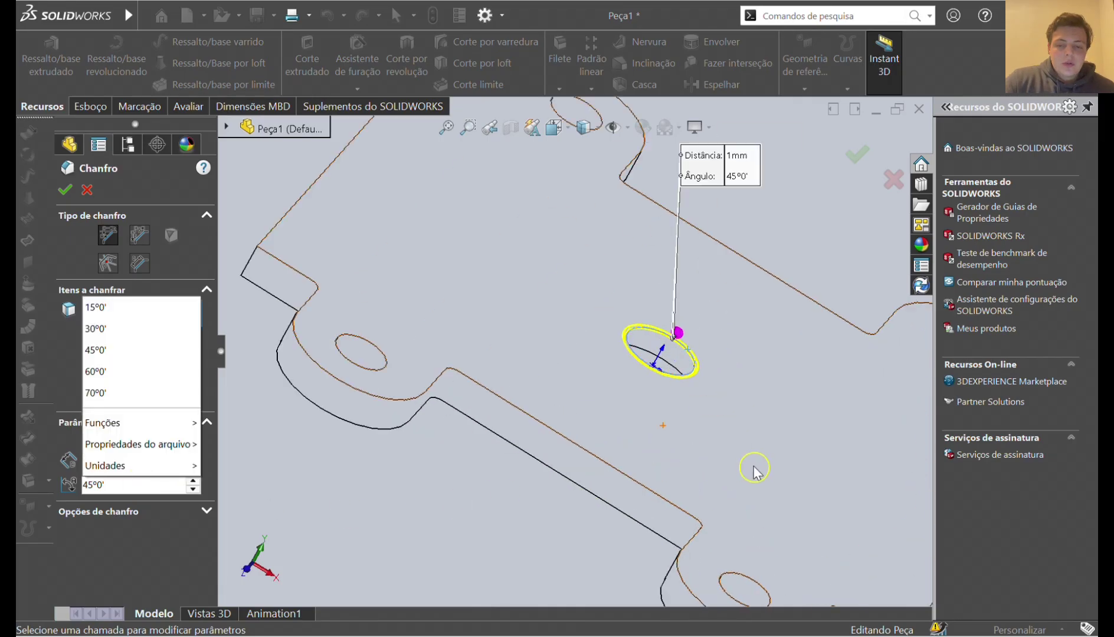
{"action": "scroll", "coordinate": [608, 407], "scroll_direction": "down", "scroll_amount": 2}
{"action": "middle_click_drag", "start_coordinate": [603, 390], "coordinate": [600, 338]}
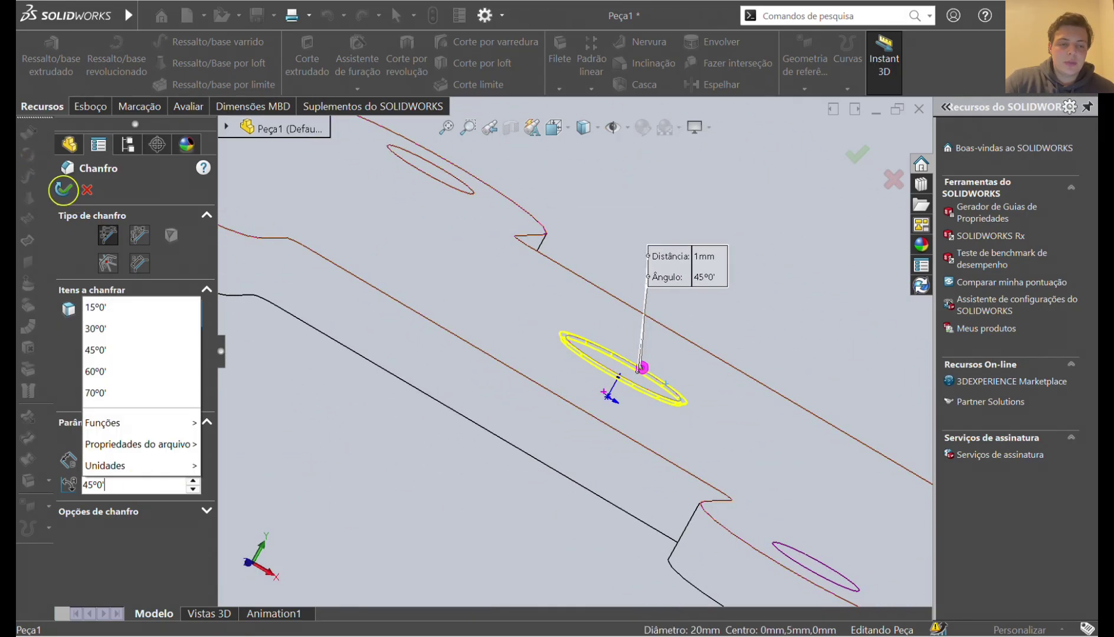
{"action": "left_click", "coordinate": [65, 189]}
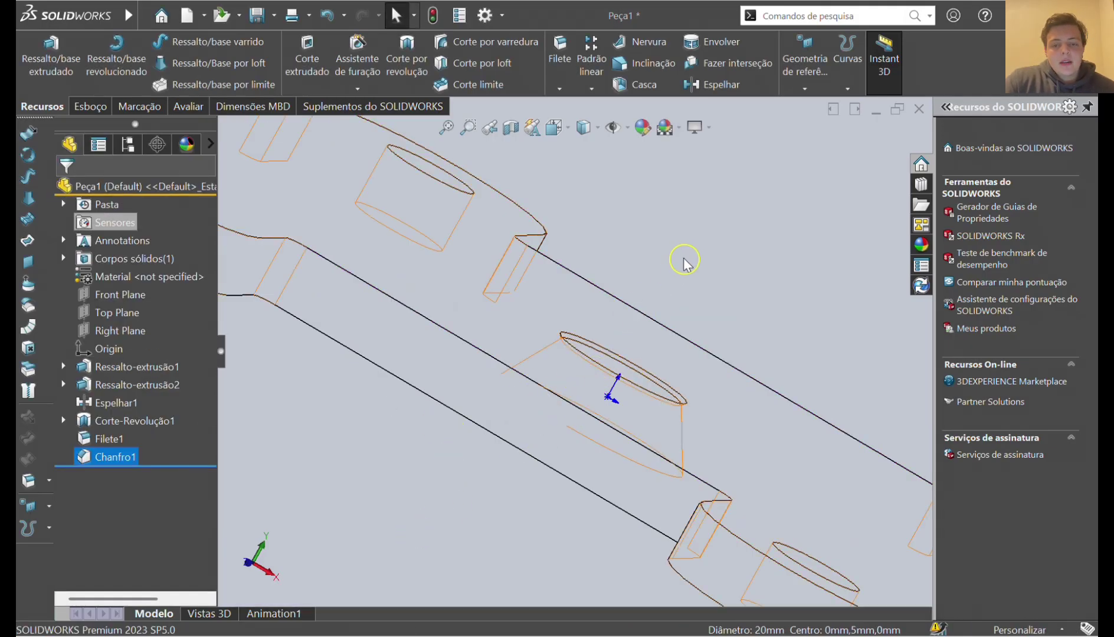
{"action": "left_click", "coordinate": [665, 293]}
Start a Shell feature on the plate and set its wall thickness to 5 mm
{"action": "scroll", "coordinate": [667, 286], "scroll_direction": "up", "scroll_amount": 9}
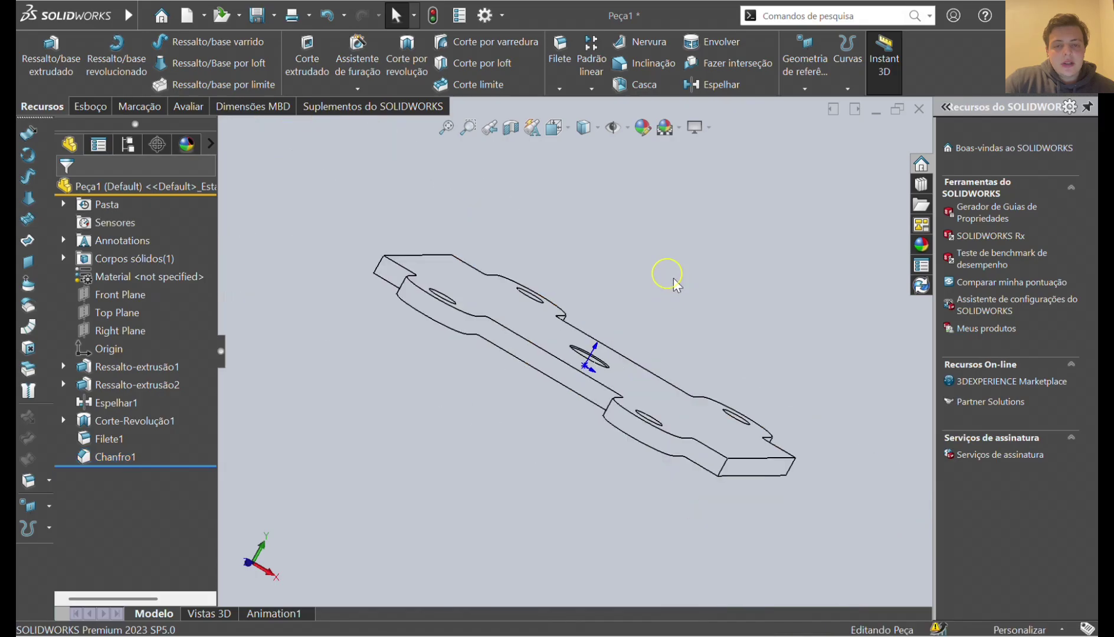
{"action": "scroll", "coordinate": [648, 236], "scroll_direction": "down", "scroll_amount": 2}
{"action": "middle_click_drag", "start_coordinate": [650, 245], "coordinate": [660, 263]}
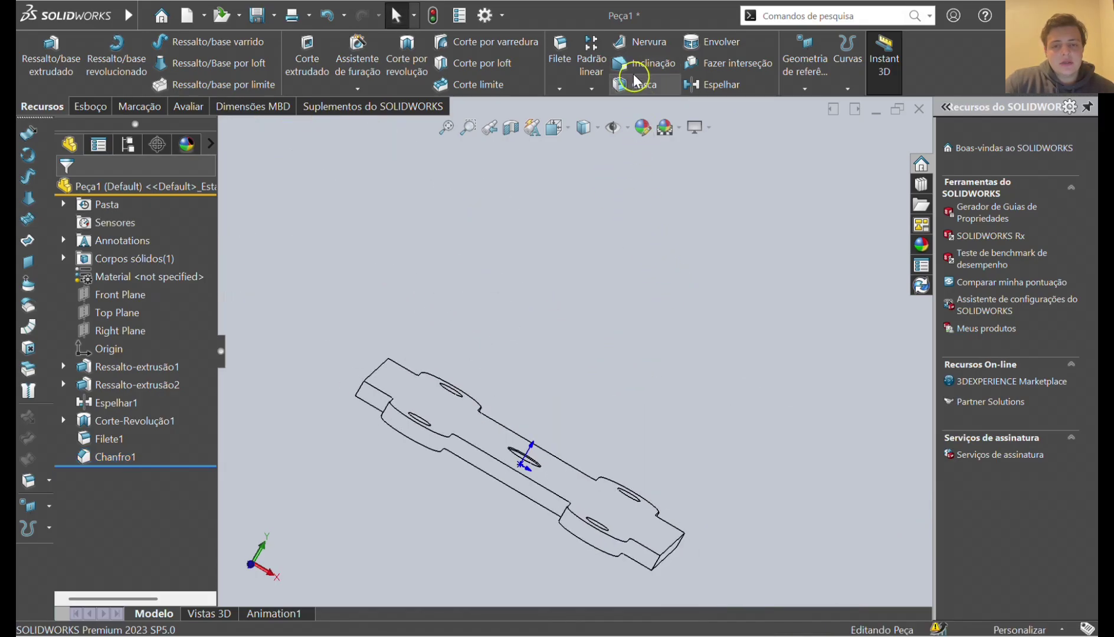
{"action": "left_click", "coordinate": [640, 82]}
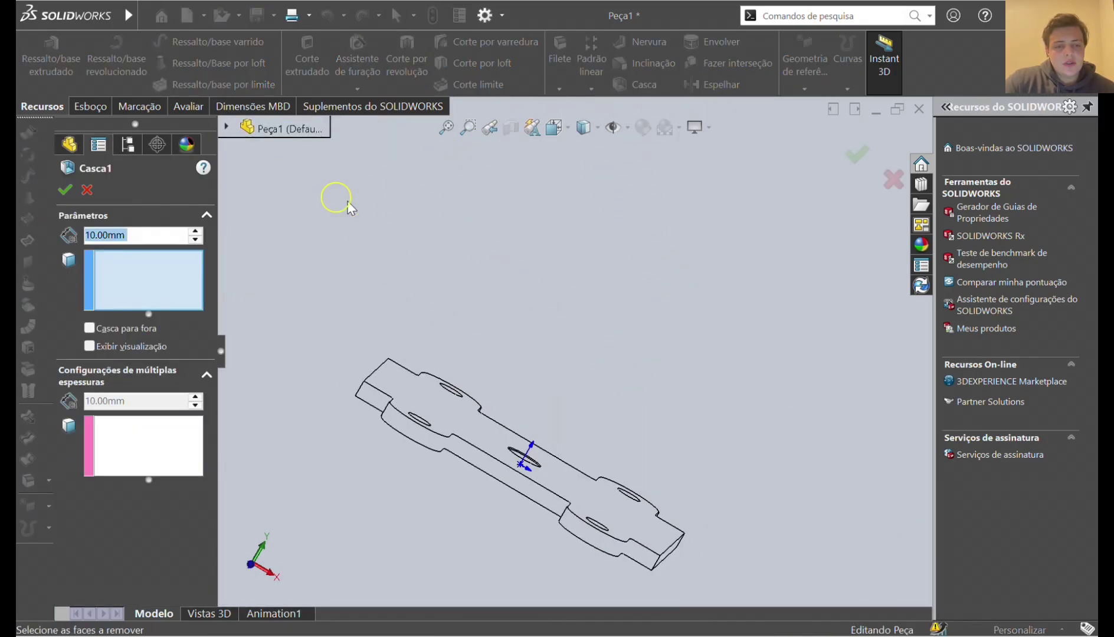
{"action": "scroll", "coordinate": [327, 338], "scroll_direction": "down", "scroll_amount": 3}
{"action": "middle_click_drag", "start_coordinate": [351, 358], "coordinate": [364, 297]}
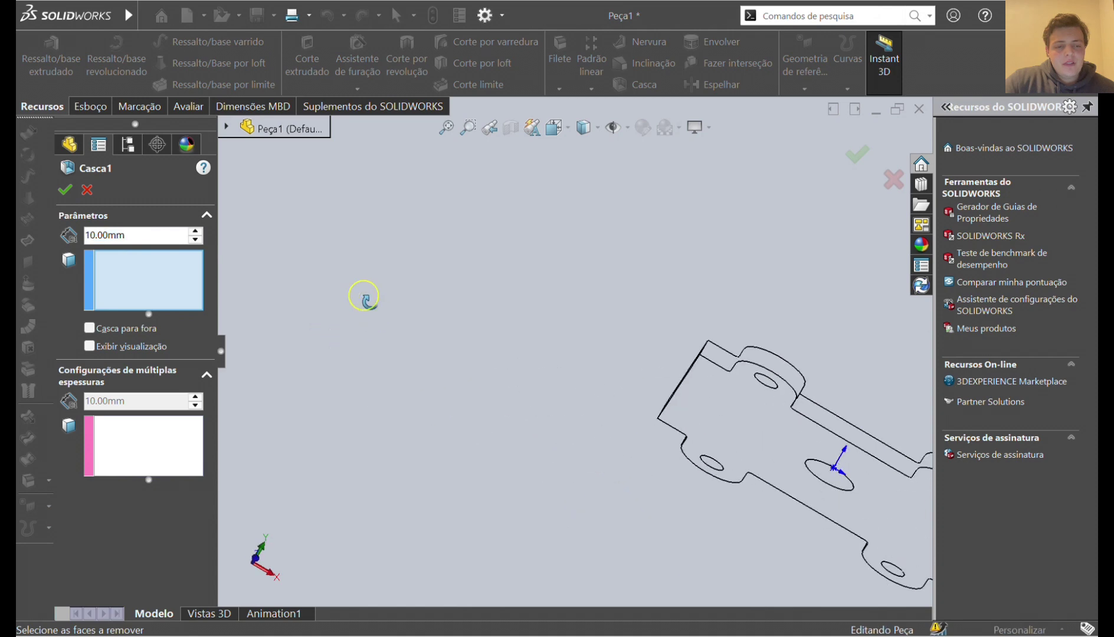
{"action": "double_click", "coordinate": [137, 236]}
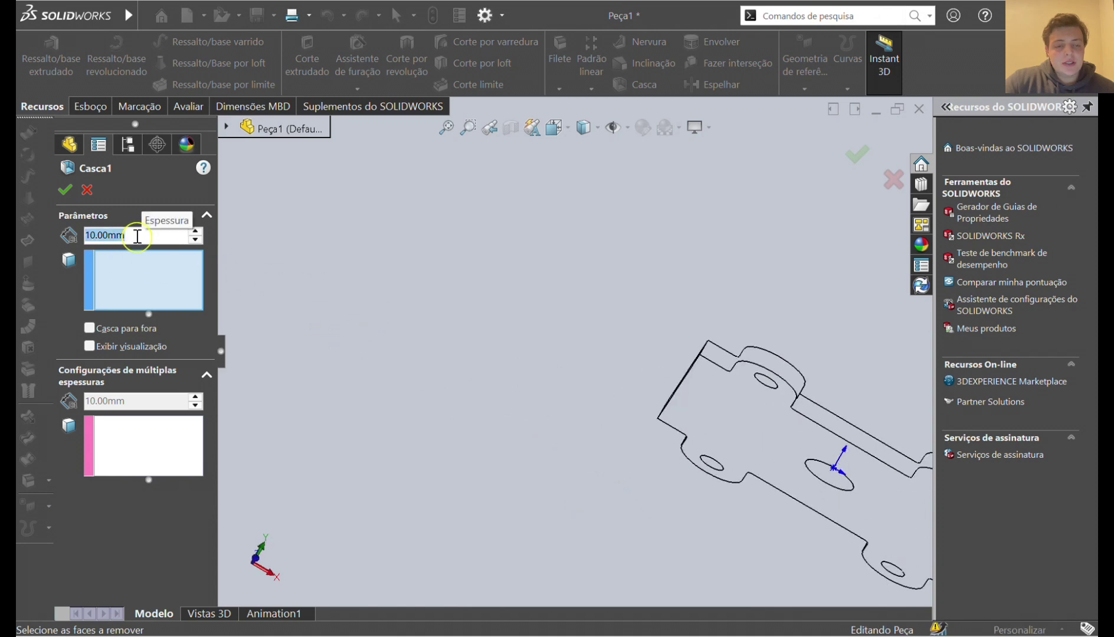
{"action": "type", "text": "5"}
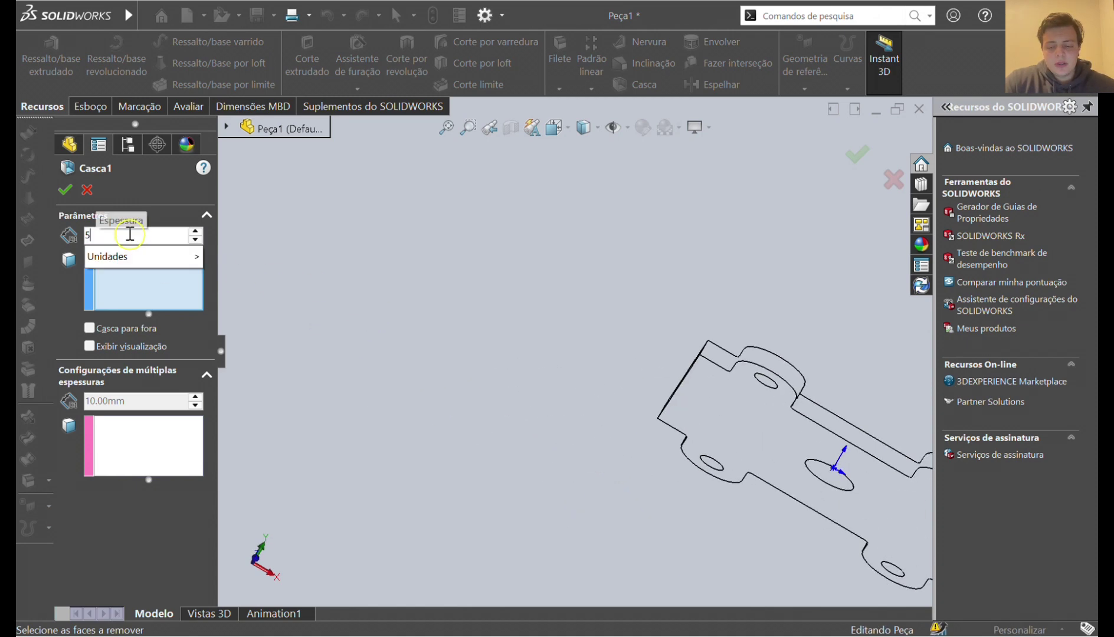
{"action": "key", "text": "Return"}
Choose the plate's large upper face as the face to remove and create the shell
{"action": "middle_click_drag", "start_coordinate": [736, 401], "coordinate": [540, 348]}
{"action": "left_click", "coordinate": [565, 484]}
{"action": "scroll", "coordinate": [519, 452], "scroll_direction": "up", "scroll_amount": 5}
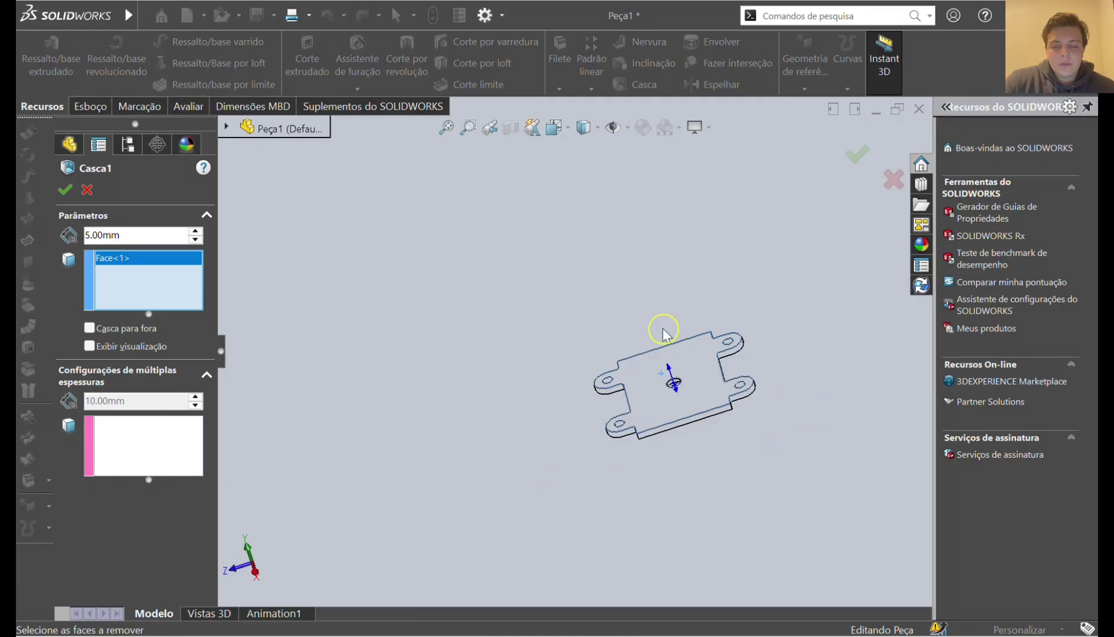
{"action": "left_click", "coordinate": [64, 189]}
Examine the shelled plate from several angles, including the walls around the central hole and the lug holes
{"action": "scroll", "coordinate": [684, 270], "scroll_direction": "down", "scroll_amount": 3}
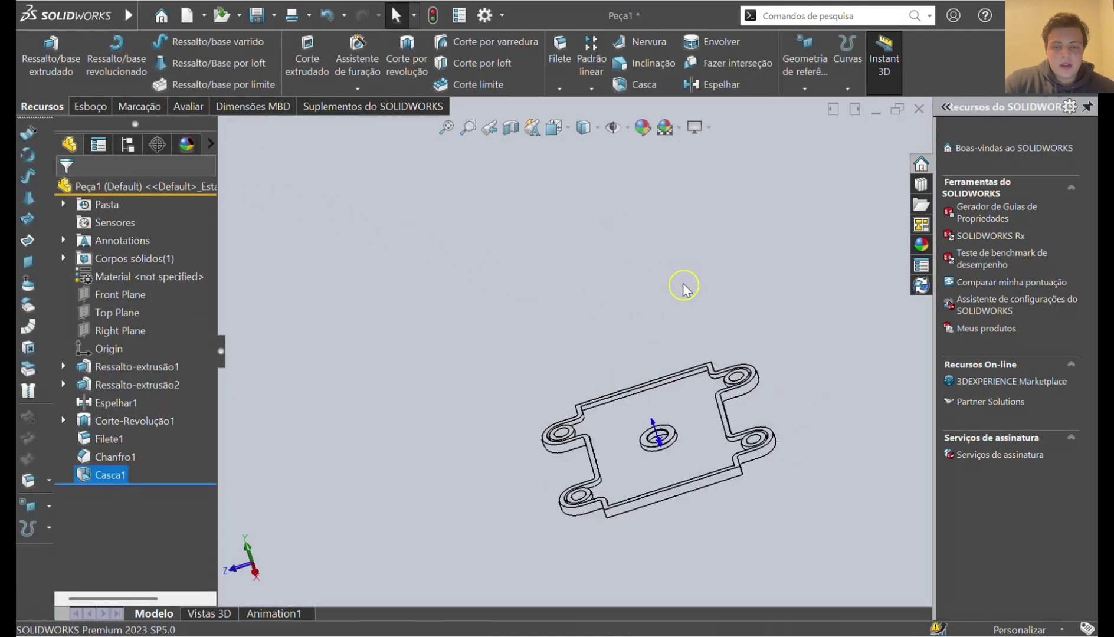
{"action": "middle_click_drag", "start_coordinate": [685, 286], "coordinate": [761, 348]}
{"action": "left_click", "coordinate": [780, 360]}
{"action": "scroll", "coordinate": [655, 460], "scroll_direction": "up", "scroll_amount": 4}
{"action": "scroll", "coordinate": [590, 413], "scroll_direction": "down", "scroll_amount": 3}
{"action": "middle_click_drag", "start_coordinate": [588, 407], "coordinate": [647, 343]}
{"action": "scroll", "coordinate": [497, 304], "scroll_direction": "down", "scroll_amount": 3}
{"action": "middle_click_drag", "start_coordinate": [497, 304], "coordinate": [455, 376]}
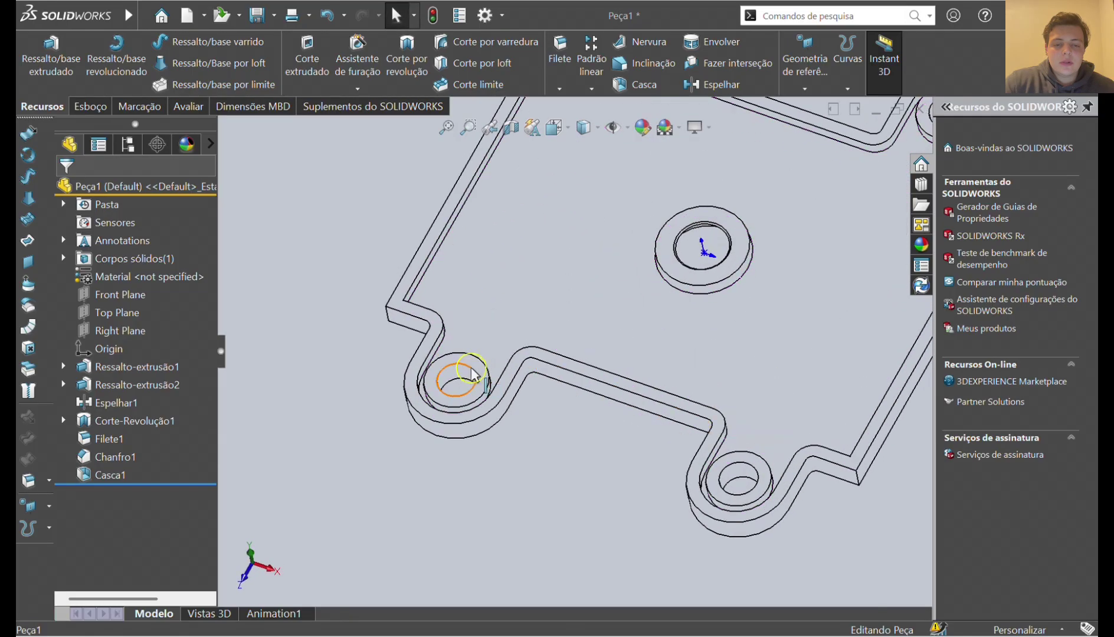
{"action": "scroll", "coordinate": [435, 315], "scroll_direction": "down", "scroll_amount": 2}
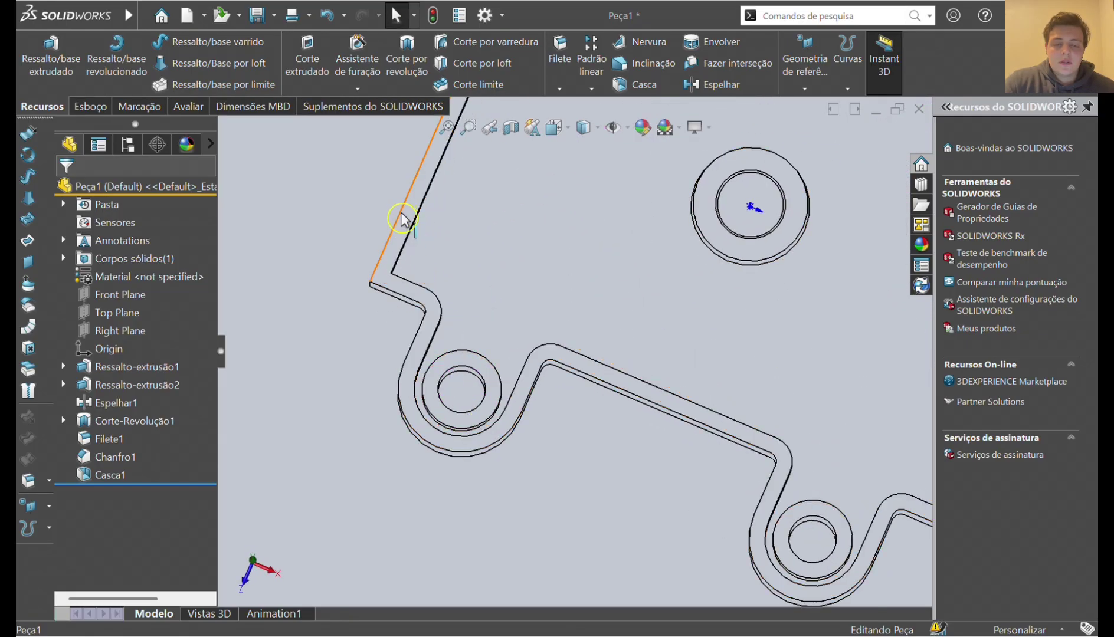
{"action": "scroll", "coordinate": [398, 219], "scroll_direction": "up", "scroll_amount": 5}
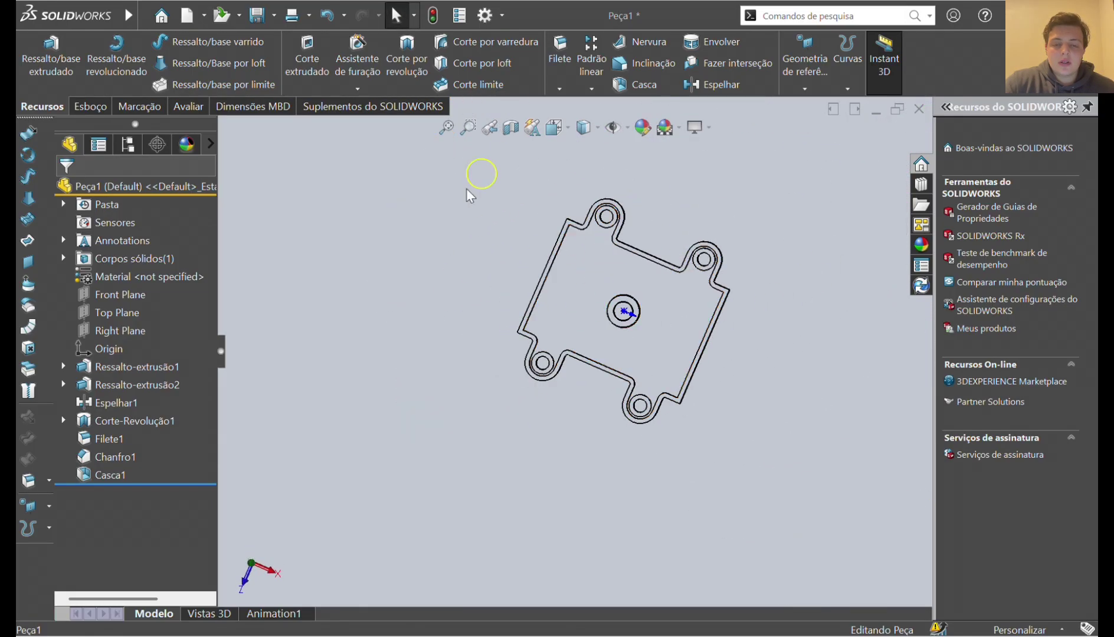
{"action": "scroll", "coordinate": [674, 356], "scroll_direction": "down", "scroll_amount": 1}
{"action": "middle_click_drag", "start_coordinate": [674, 357], "coordinate": [708, 255]}
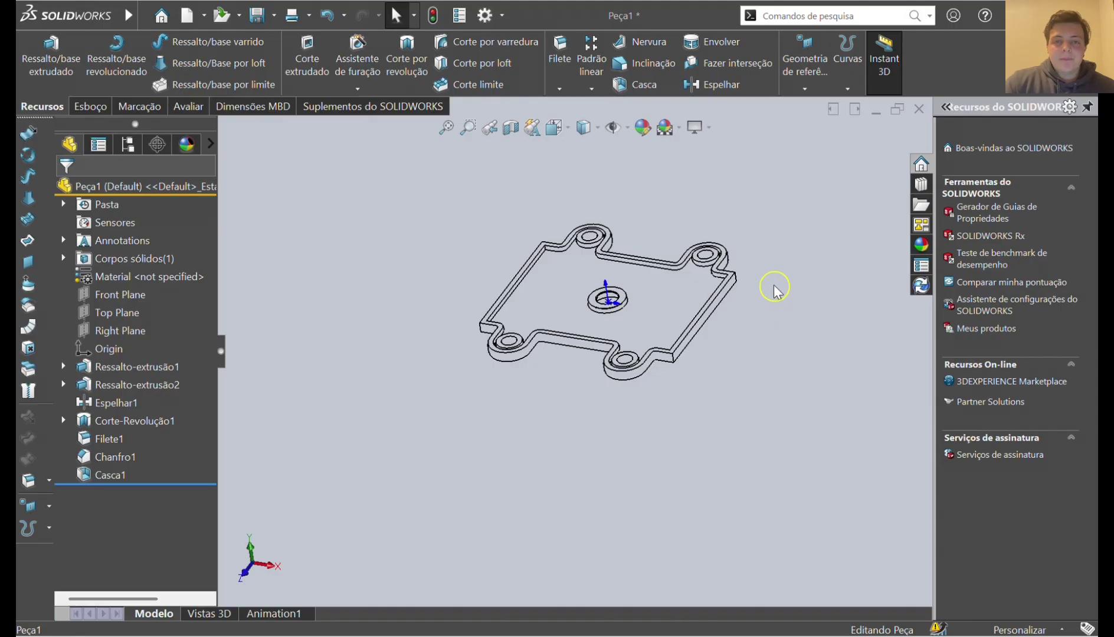
{"action": "left_click", "coordinate": [275, 16]}
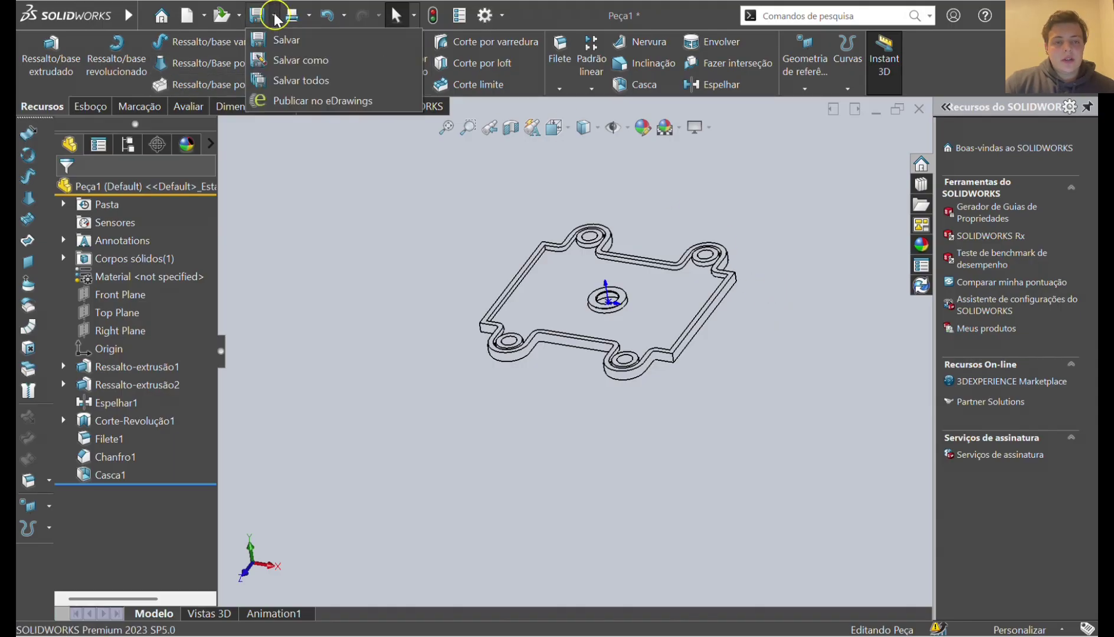
{"action": "left_click", "coordinate": [410, 208]}
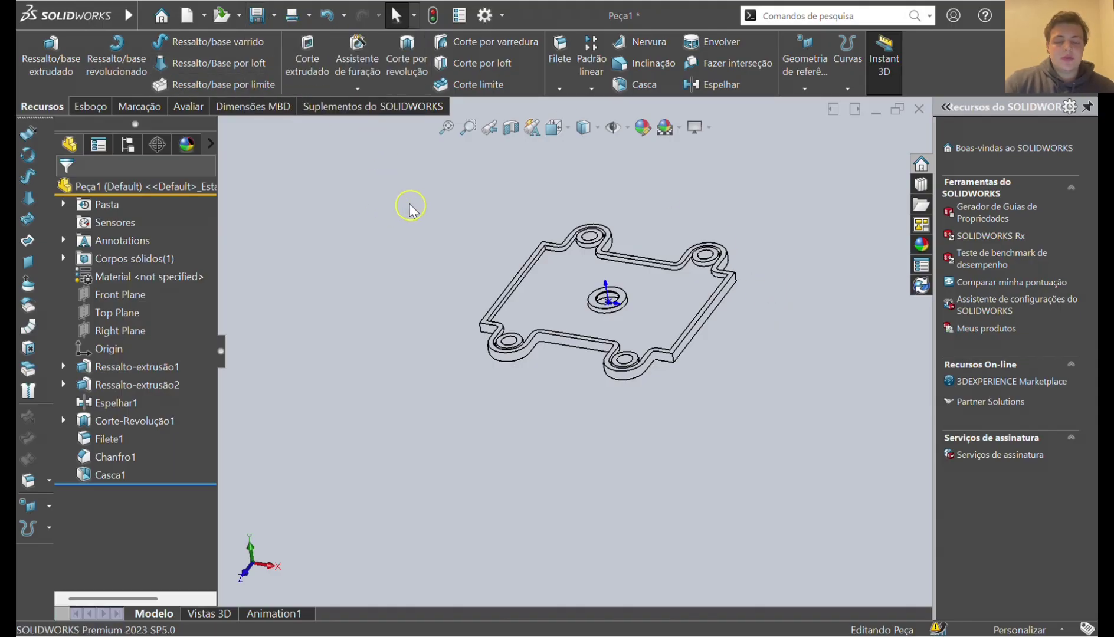